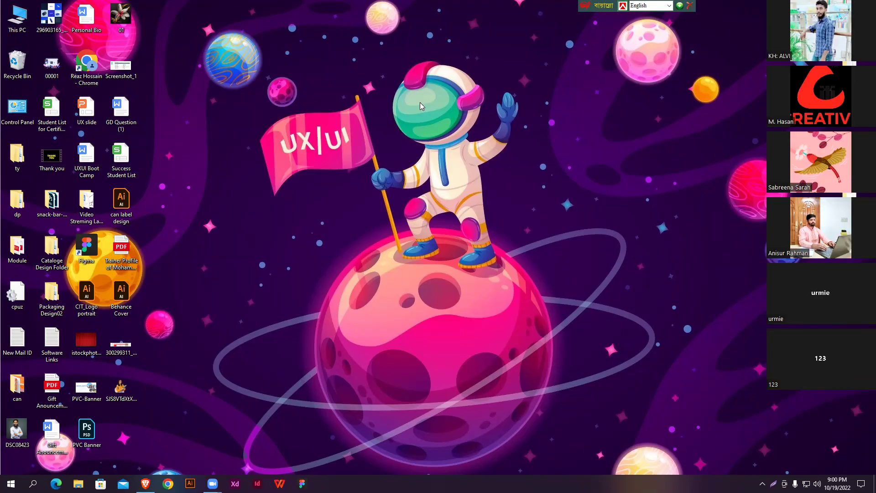
pyautogui.rightClick(344, 114)
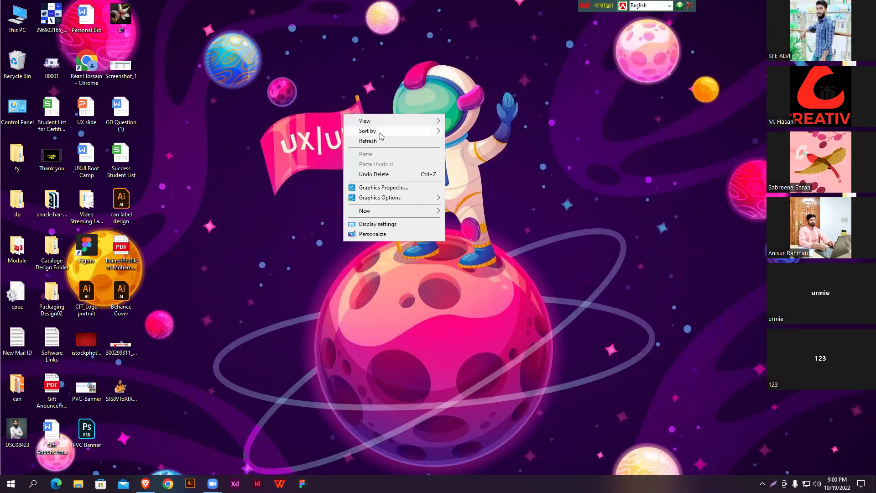
pyautogui.click(385, 140)
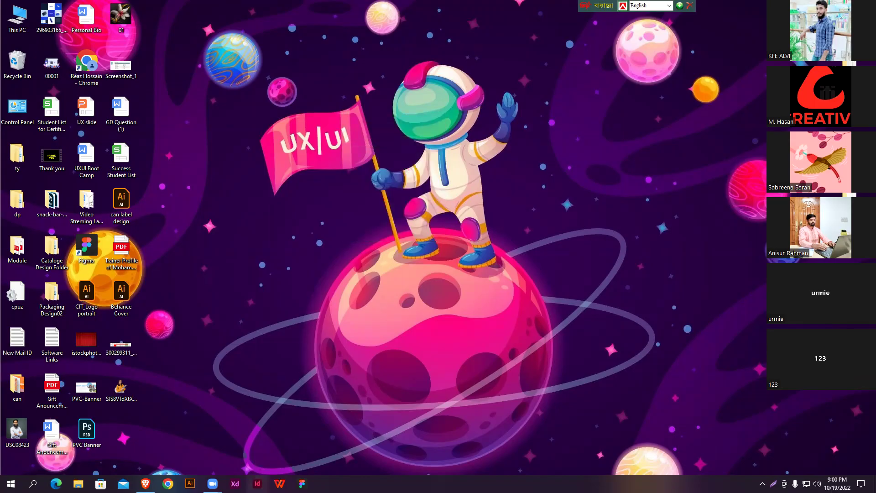
# Switch to the browser and open the file 6 Months copy.pdf from the My Drive tab.
pyautogui.click(145, 484)
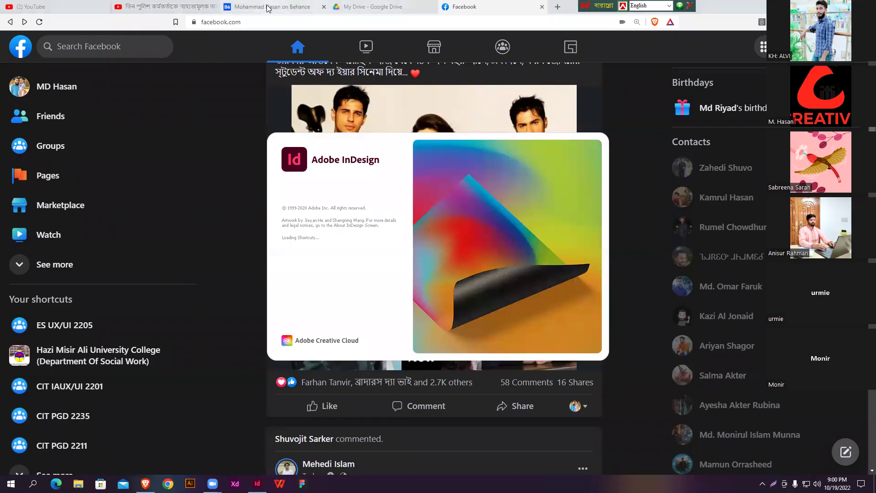
pyautogui.click(371, 6)
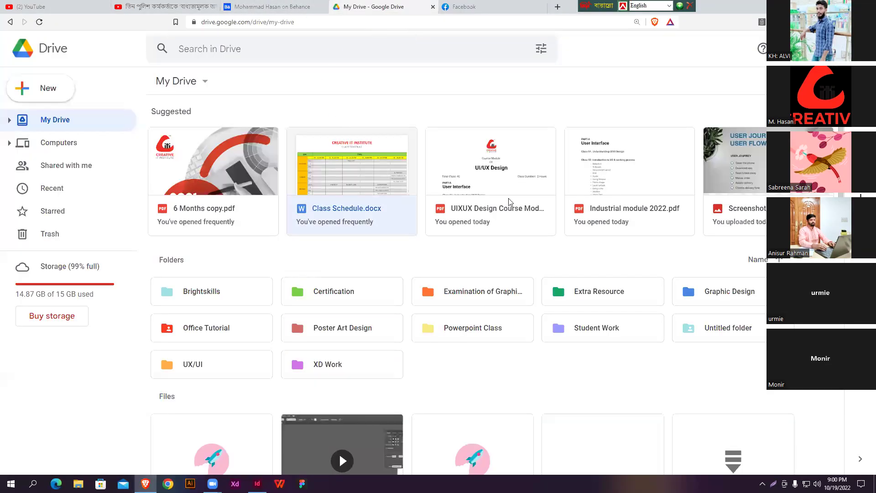
pyautogui.doubleClick(243, 177)
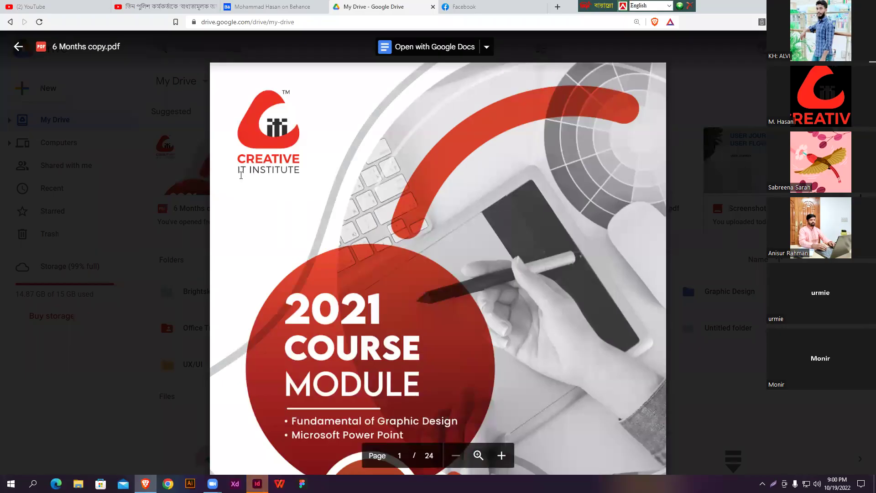
# Browse the course module PDF to the InDesign class 03 outline on page 21.
pyautogui.scroll(-20, 336, 143)
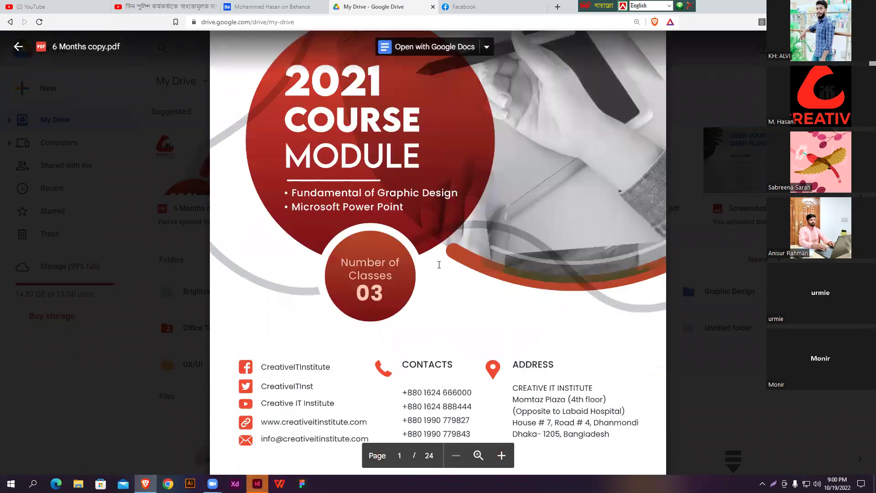
pyautogui.scroll(-20, 440, 261)
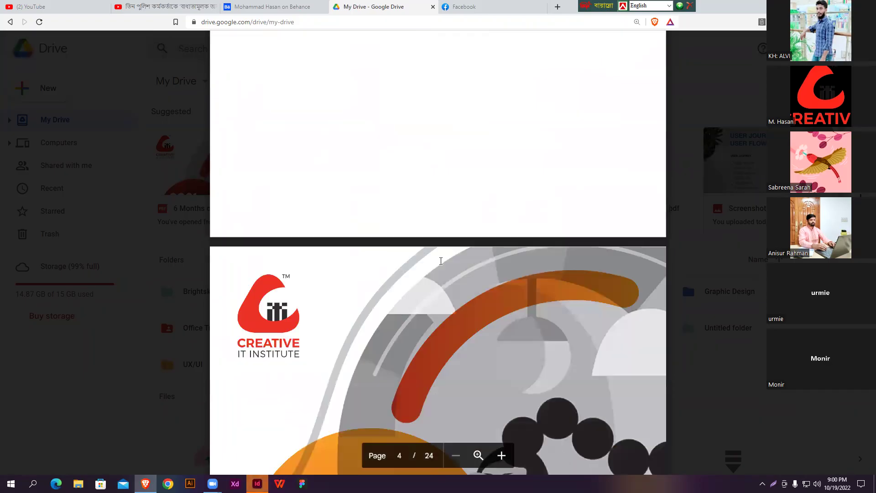
pyautogui.scroll(-20, 438, 251)
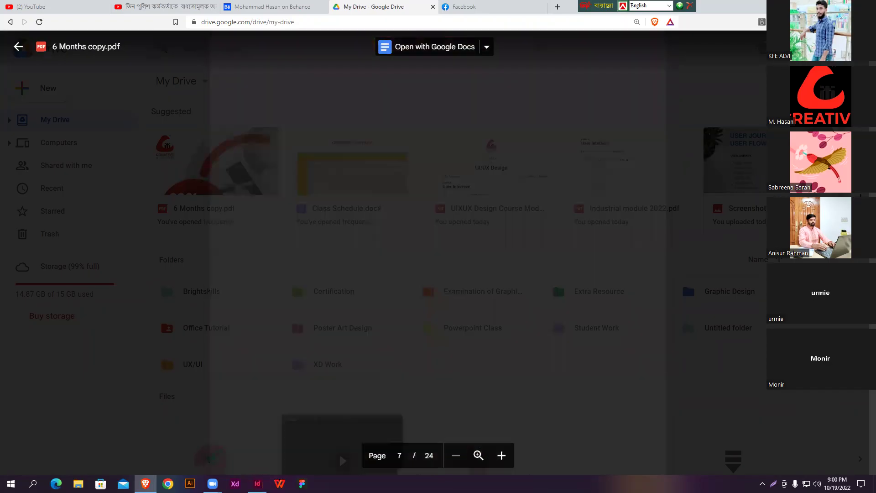
pyautogui.scroll(-20, 624, 245)
pyautogui.scroll(-20, 510, 242)
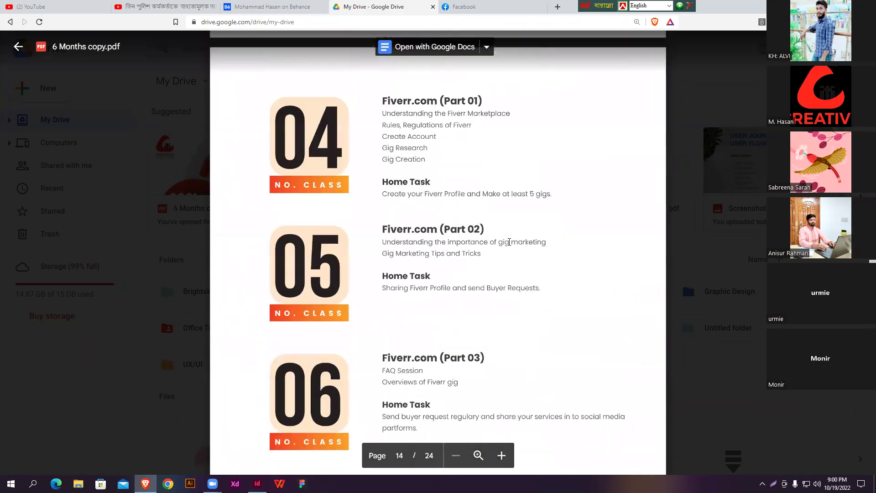
pyautogui.scroll(-20, 510, 242)
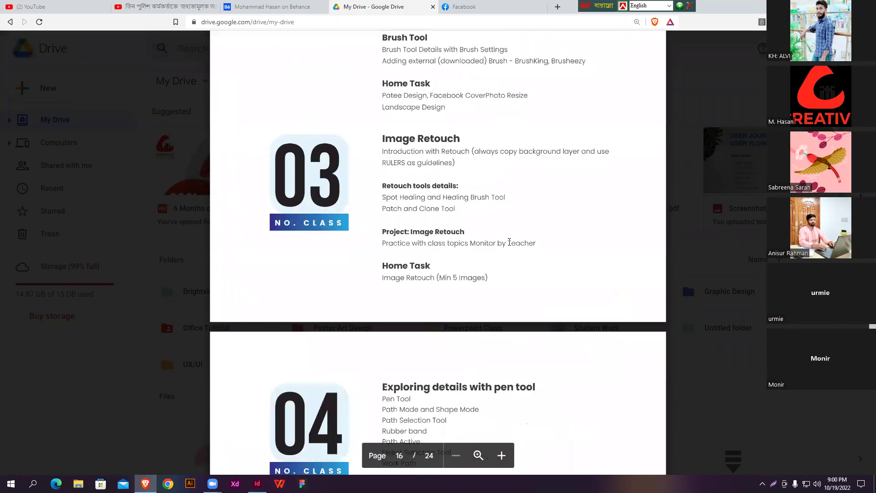
pyautogui.scroll(-15, 509, 242)
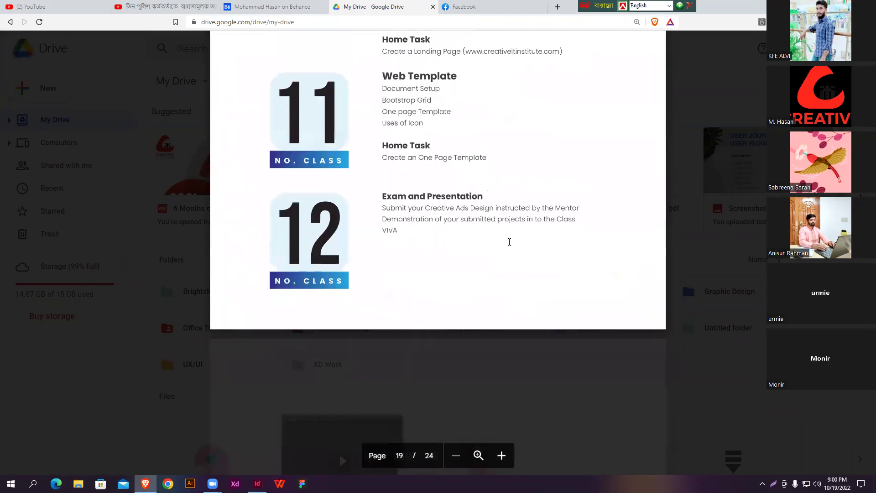
pyautogui.scroll(-20, 471, 236)
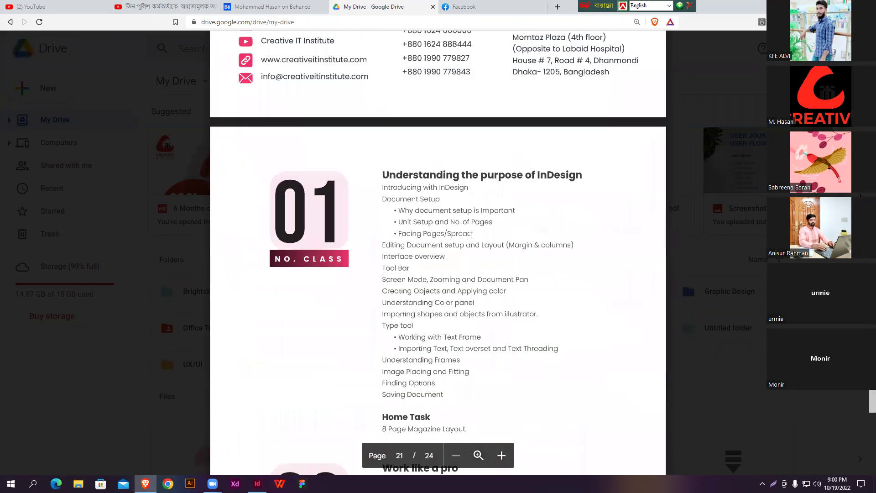
pyautogui.scroll(3, 475, 224)
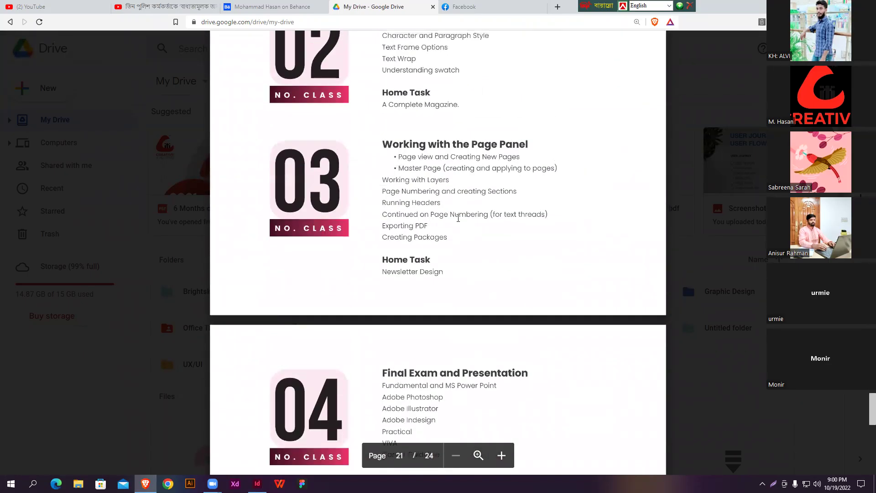
pyautogui.scroll(1, 493, 182)
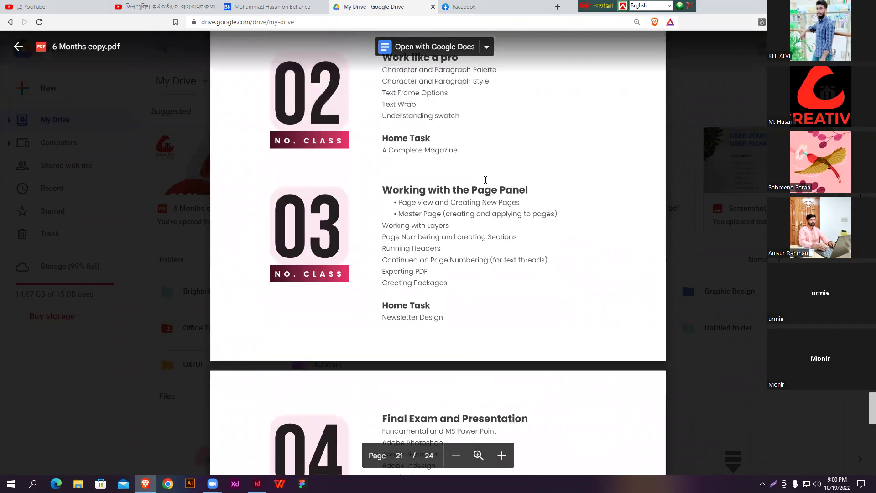
# Highlight the "Working with the Page Panel" topics of class 03, including the page view and new pages line, and clear the selection.
pyautogui.moveTo(383, 190); pyautogui.dragTo(439, 287)
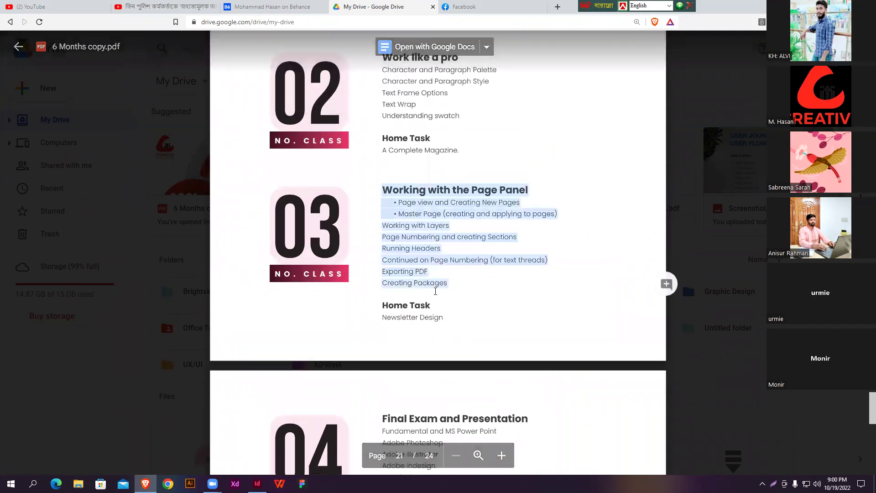
pyautogui.click(416, 227)
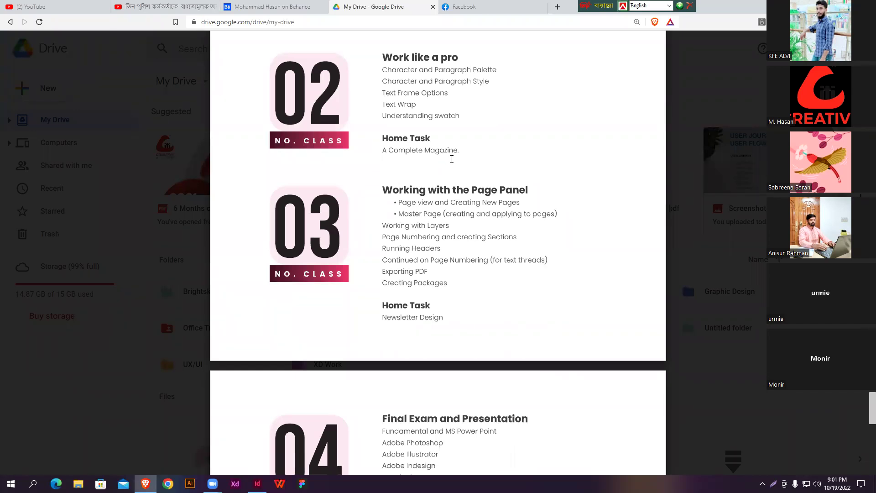
pyautogui.moveTo(382, 187); pyautogui.dragTo(448, 284)
pyautogui.click(412, 239)
pyautogui.moveTo(395, 201); pyautogui.dragTo(499, 199)
pyautogui.click(423, 200)
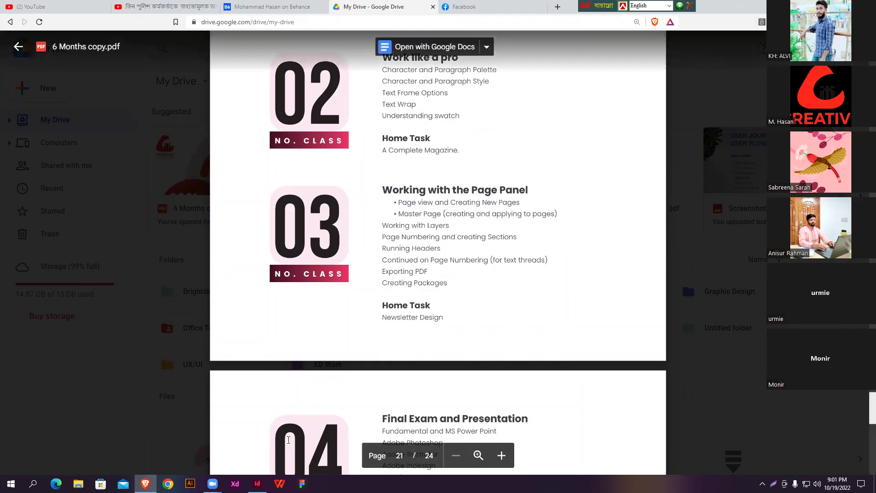
# Switch to InDesign and create a new Letter-size print document with 6 facing pages.
pyautogui.click(257, 484)
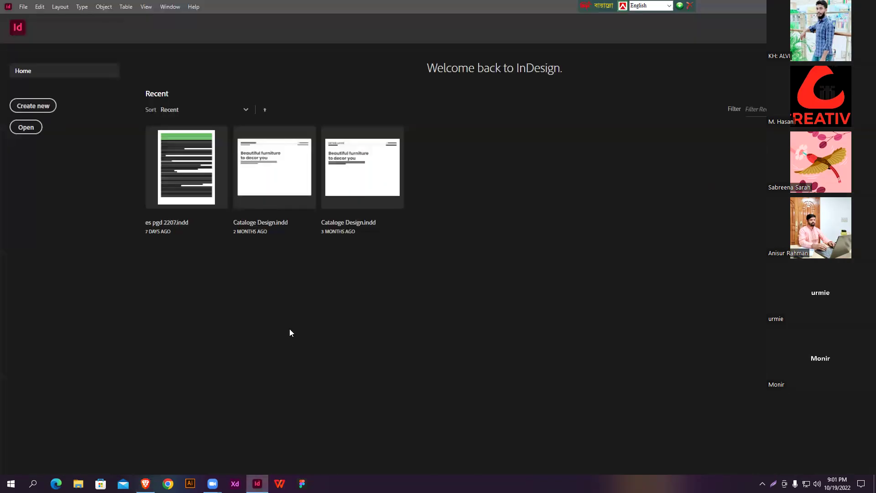
pyautogui.click(23, 8)
pyautogui.moveTo(91, 17)
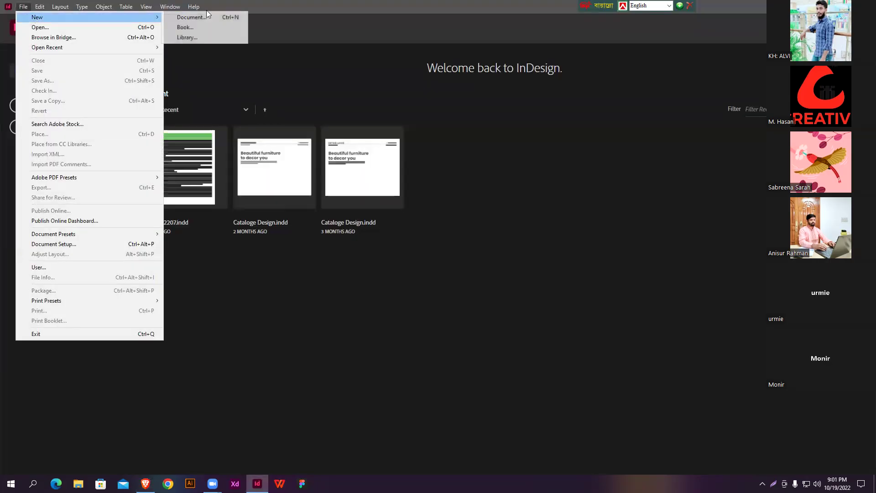
pyautogui.click(192, 17)
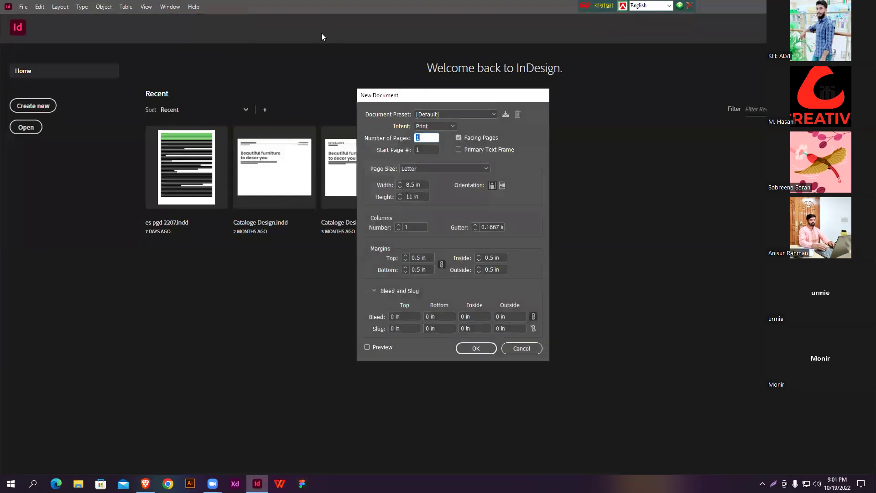
pyautogui.write('06')
pyautogui.click(475, 349)
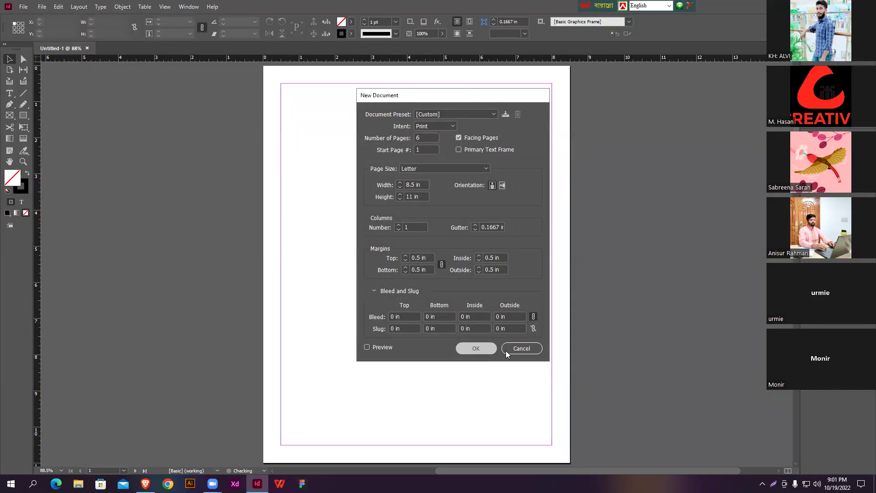
pyautogui.scroll(-2, 448, 204)
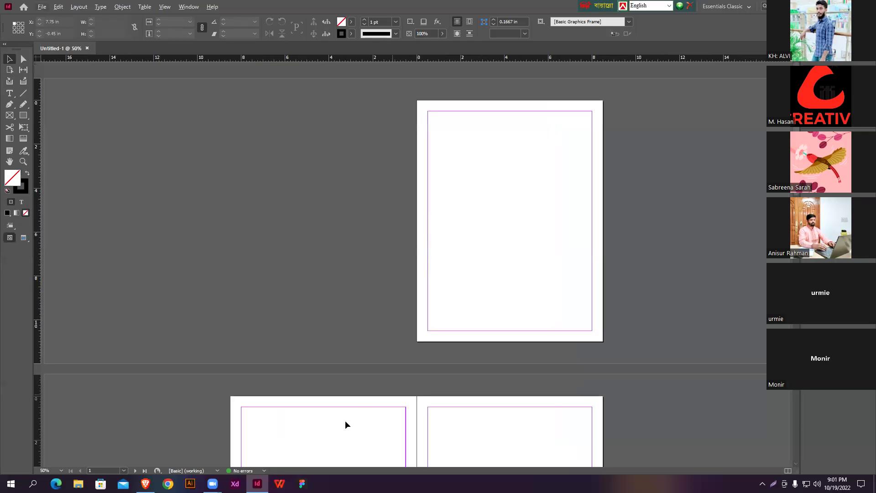
# Review the "Page view and Creating New Pages" topic in the browser's course module and return to InDesign.
pyautogui.click(145, 483)
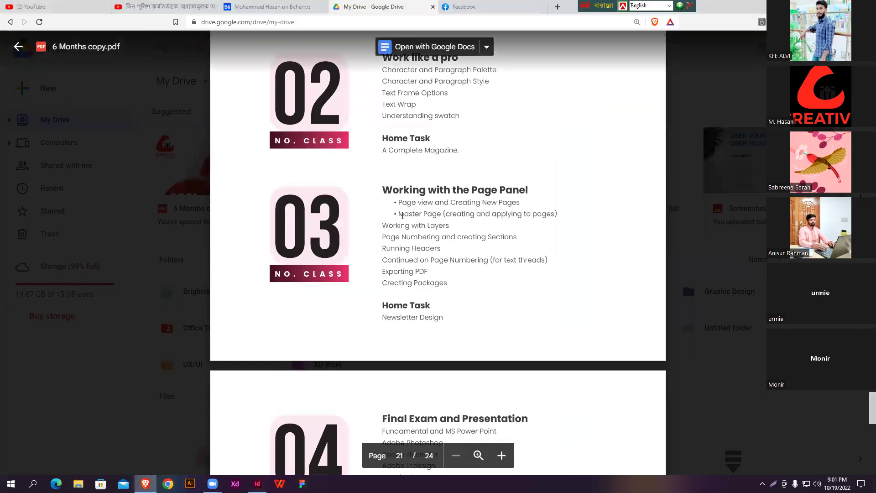
pyautogui.moveTo(403, 204); pyautogui.dragTo(455, 203)
pyautogui.click(536, 148)
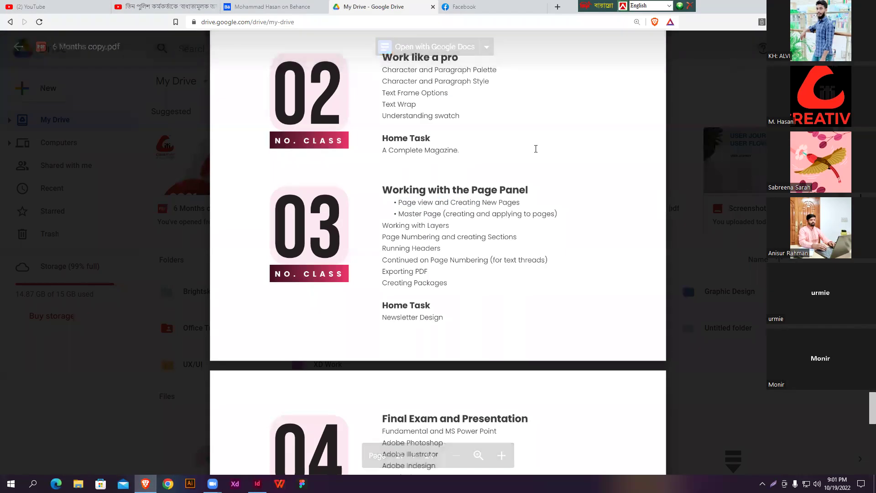
pyautogui.hotkey('alt', 'Tab')
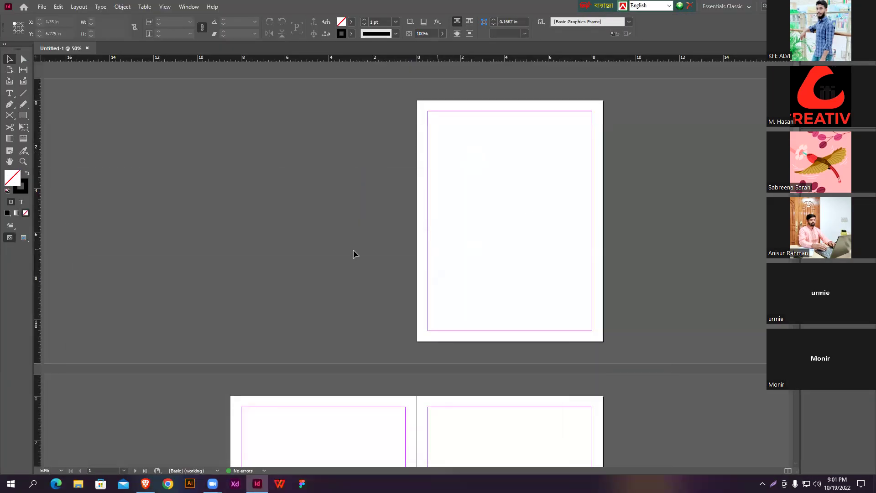
# Show and collapse the Pages panel, and look up its command among the window commands.
pyautogui.hotkey('ctrl', '-')
pyautogui.hotkey('ctrl', '=')
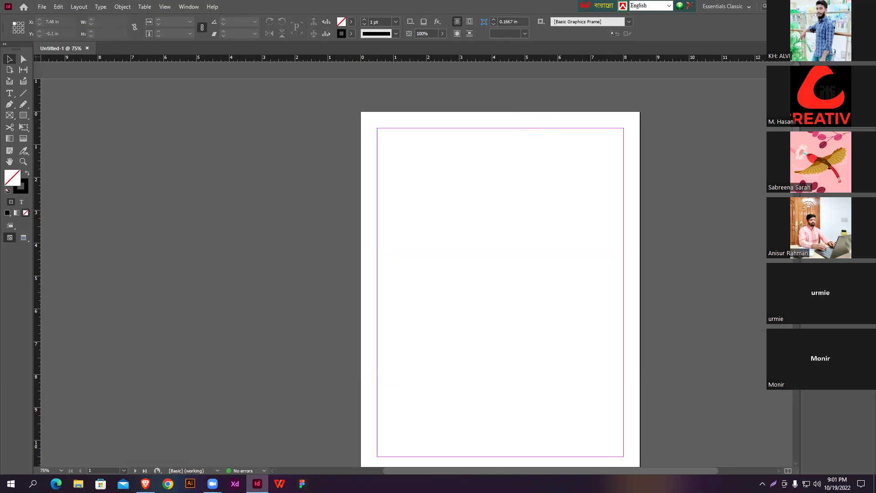
pyautogui.press('F12')
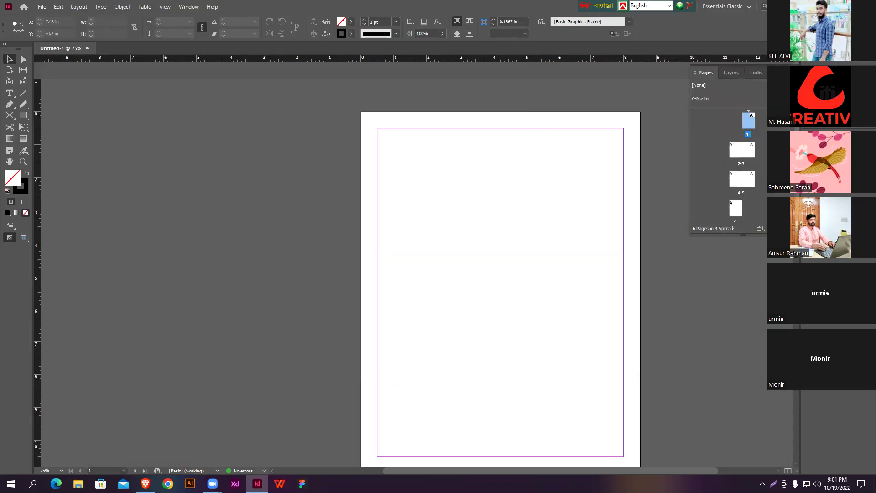
pyautogui.click(786, 74)
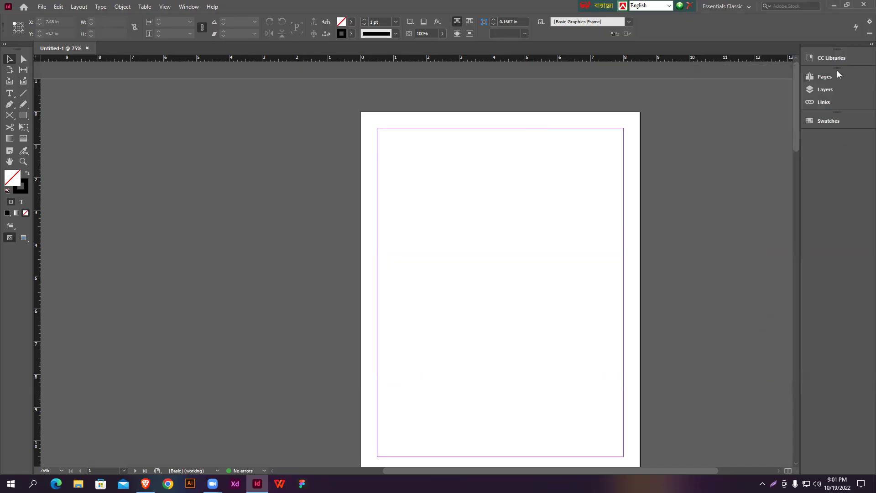
pyautogui.click(192, 7)
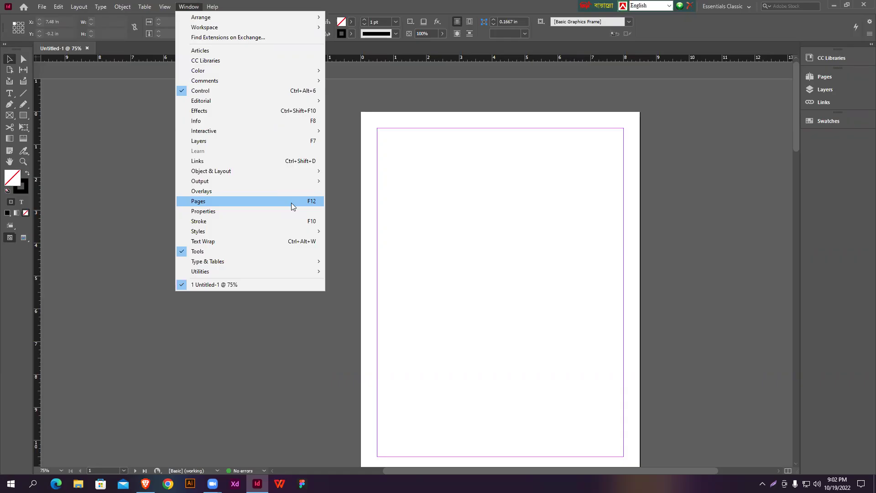
pyautogui.click(446, 11)
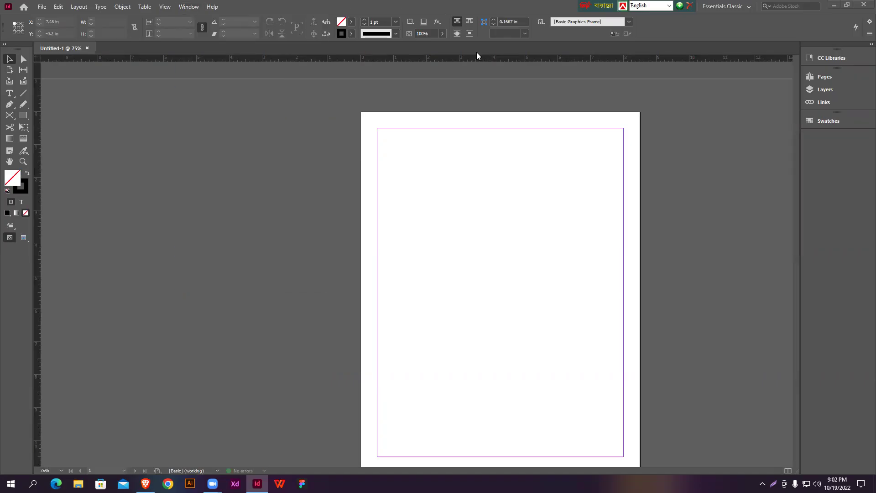
# Display the document's Pages panel and add one new page after page 3 and another after page 7.
pyautogui.click(833, 76)
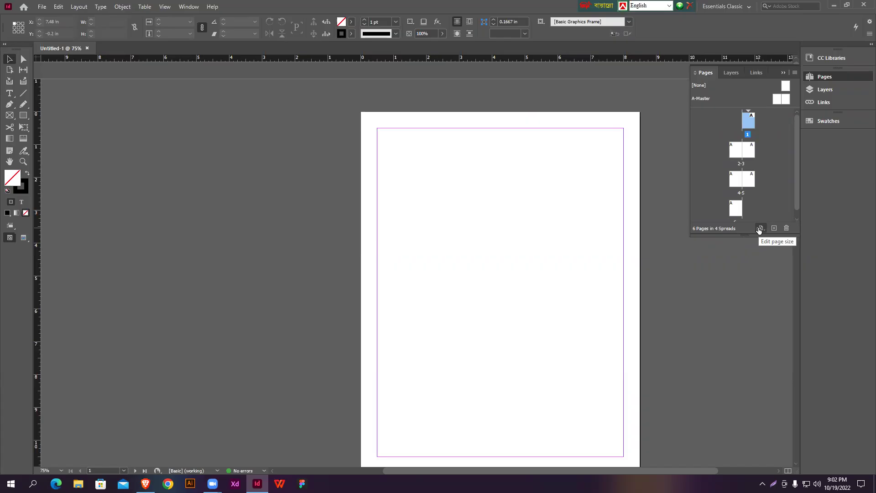
pyautogui.click(750, 153)
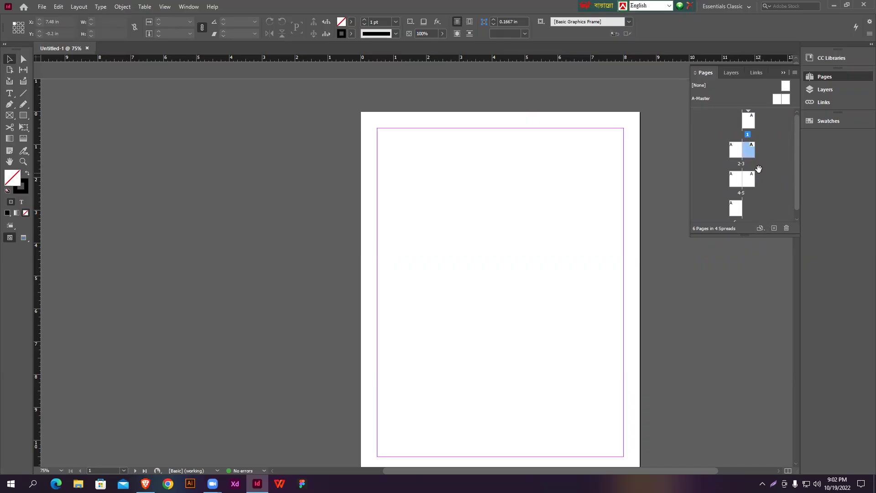
pyautogui.click(774, 229)
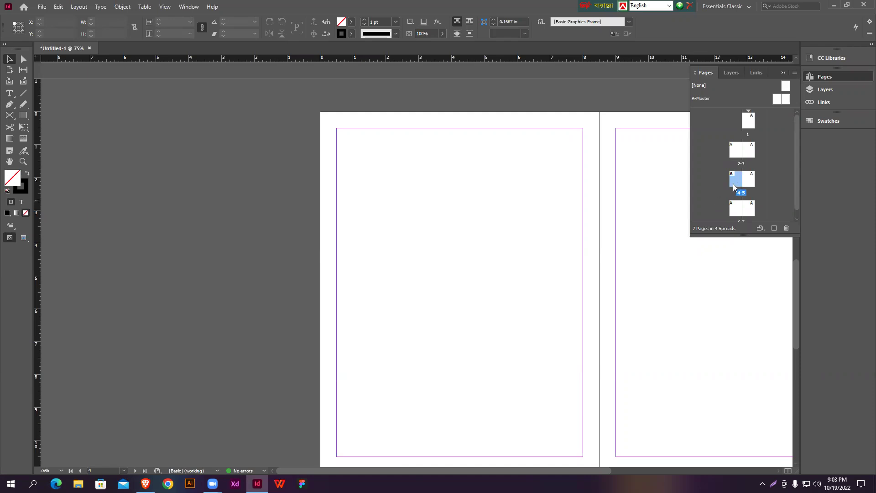
pyautogui.scroll(-1, 741, 182)
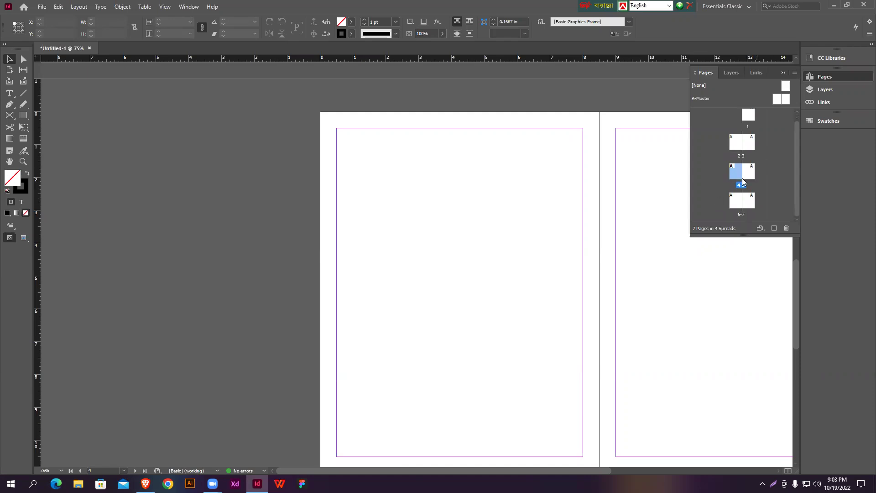
pyautogui.click(775, 228)
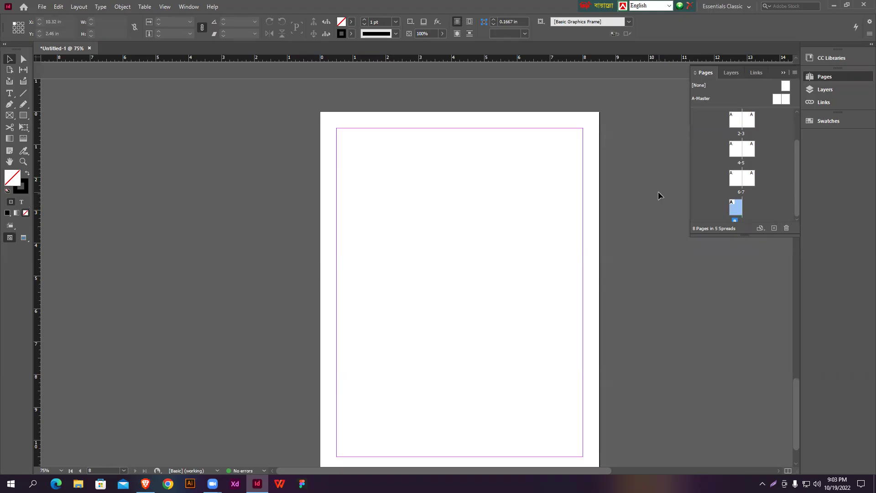
# Add four new pages after page 8, at the end of the document.
pyautogui.scroll(-2, 658, 196)
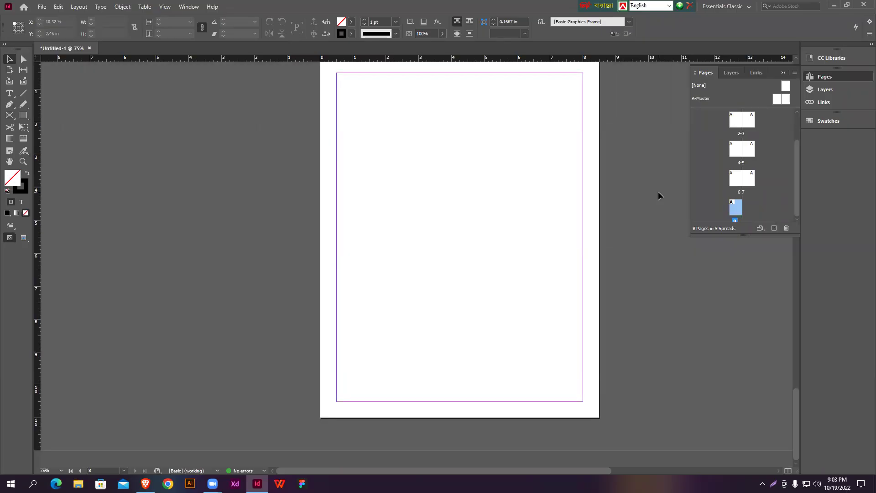
pyautogui.click(773, 227)
pyautogui.click(773, 229)
pyautogui.click(774, 229)
pyautogui.click(775, 229)
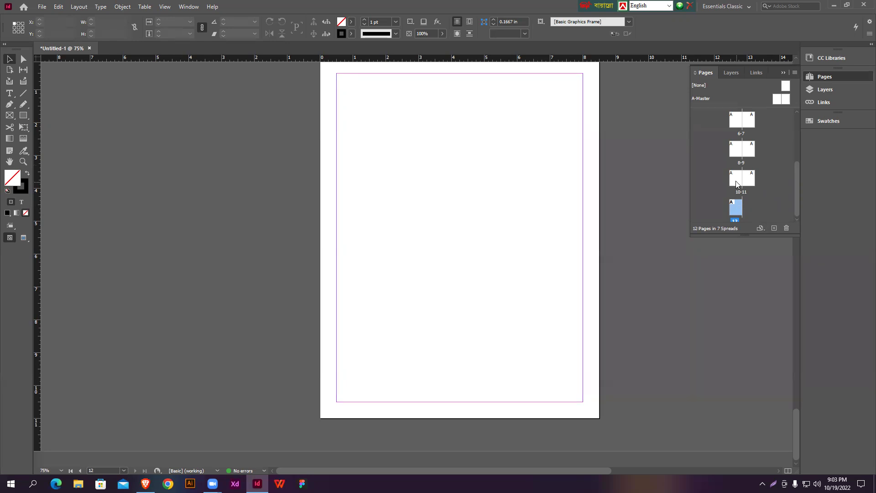
# Delete the last four pages, from page 12 back to page 9, one at a time.
pyautogui.click(786, 228)
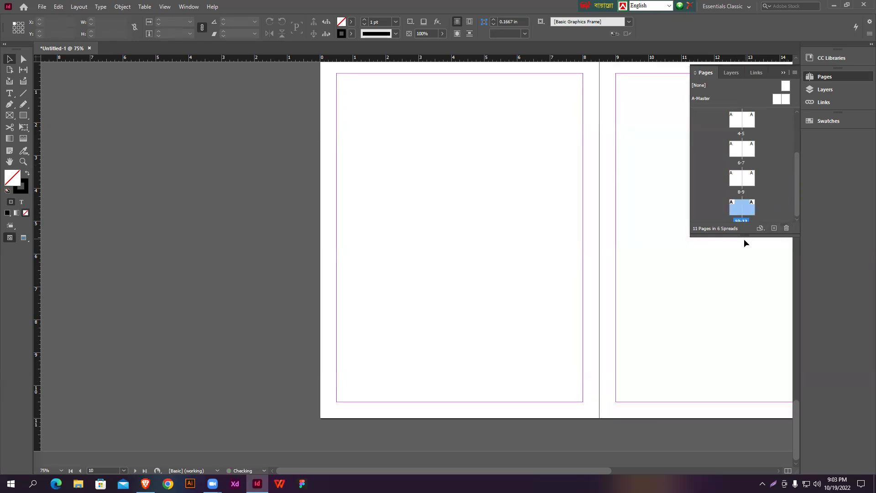
pyautogui.click(731, 184)
pyautogui.click(787, 228)
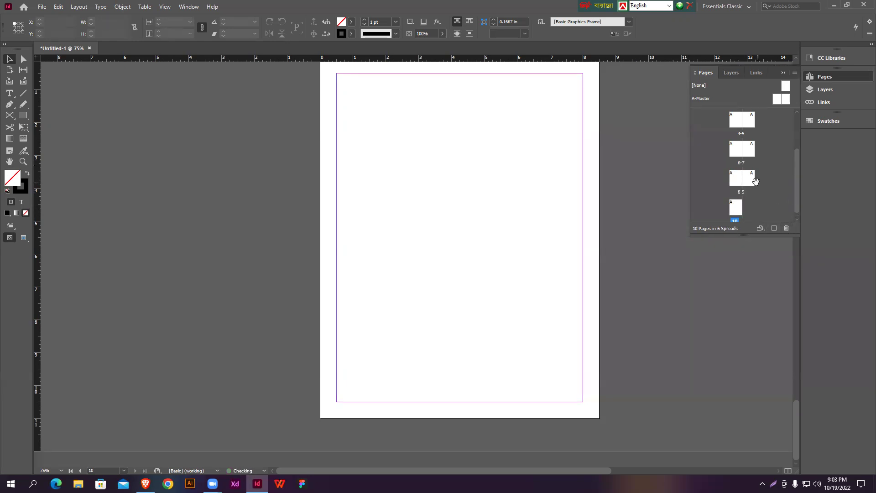
pyautogui.click(787, 229)
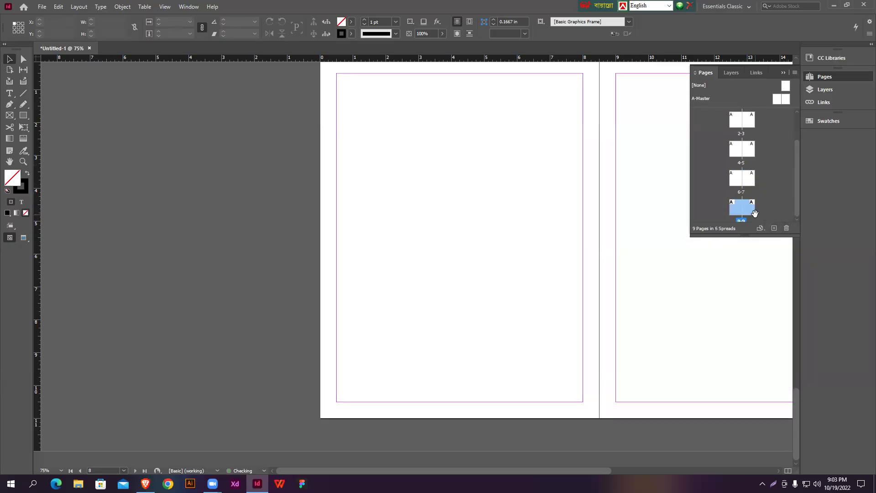
pyautogui.click(762, 193)
pyautogui.click(752, 210)
pyautogui.click(786, 228)
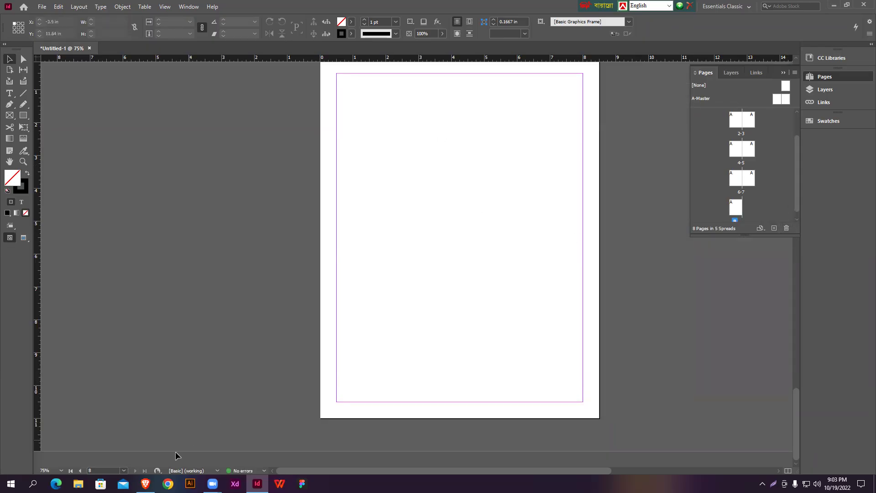
# Review the "Master Page (creating and applying to pages)" topic in the browser's course module and return to InDesign.
pyautogui.click(145, 484)
pyautogui.moveTo(399, 213)
pyautogui.mouseDown()
pyautogui.moveTo(468, 215)
pyautogui.moveTo(416, 214)
pyautogui.mouseUp()
pyautogui.click(443, 215)
pyautogui.click(410, 214)
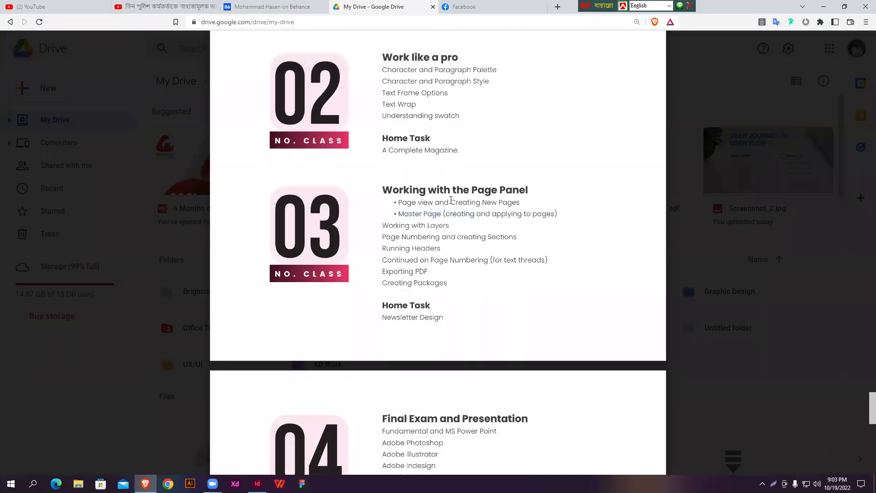
pyautogui.click(829, 6)
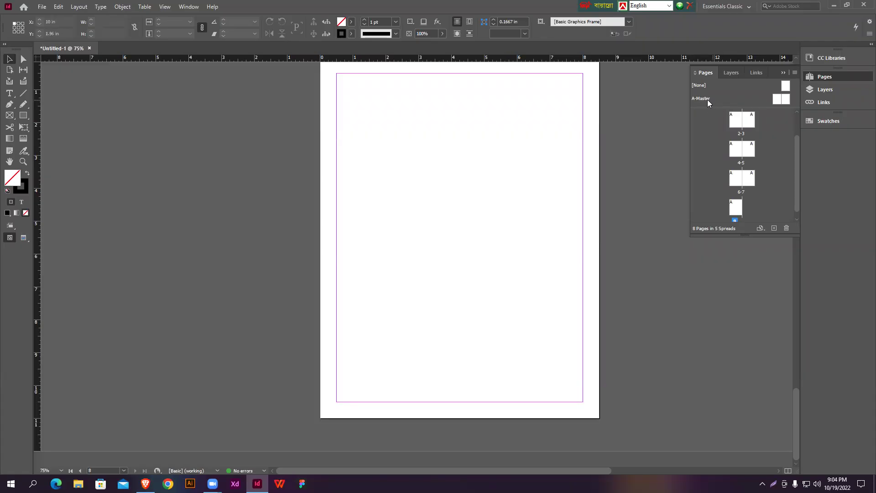
# Look back through the document pages and display the whole A-Master spread.
pyautogui.moveTo(376, 126); pyautogui.dragTo(511, 300)
pyautogui.scroll(20, 426, 240)
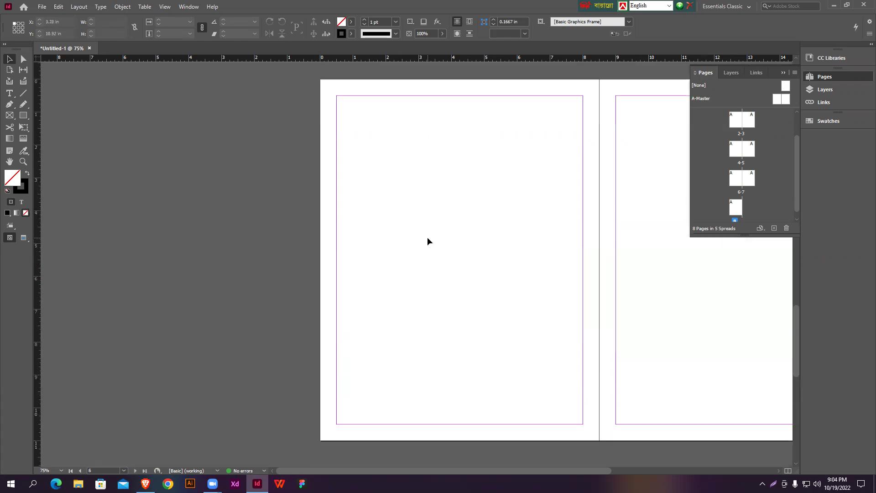
pyautogui.scroll(2, 427, 235)
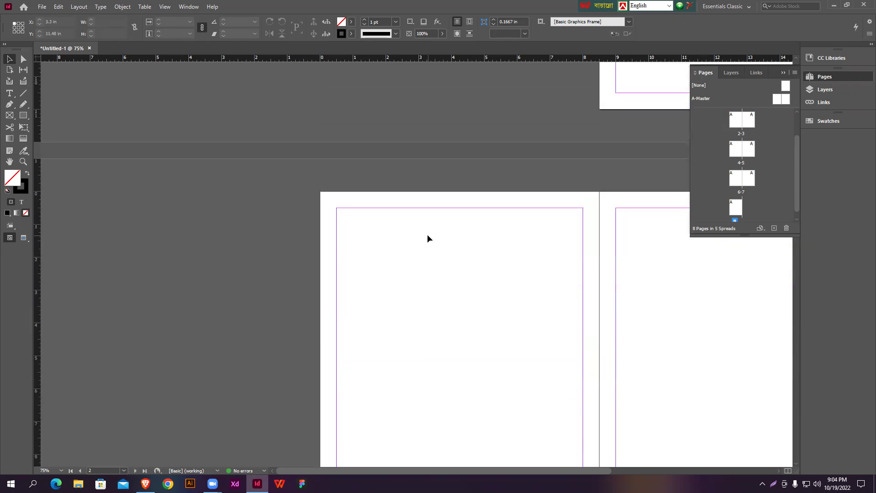
pyautogui.doubleClick(777, 99)
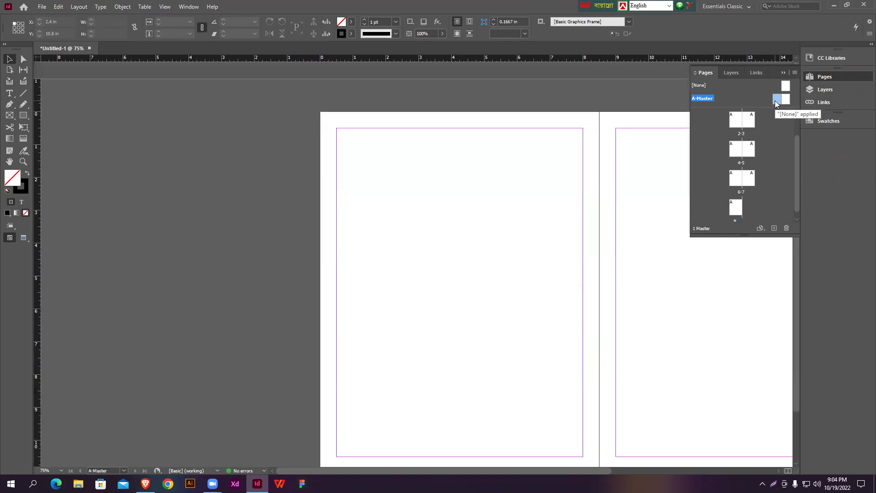
pyautogui.moveTo(24, 115); pyautogui.dragTo(76, 129)
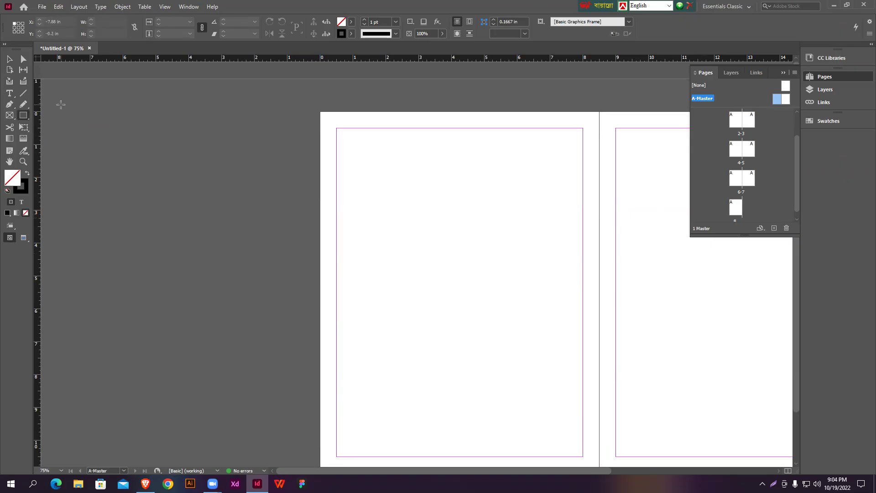
pyautogui.click(10, 61)
pyautogui.scroll(-2, 414, 262)
pyautogui.scroll(1, 424, 263)
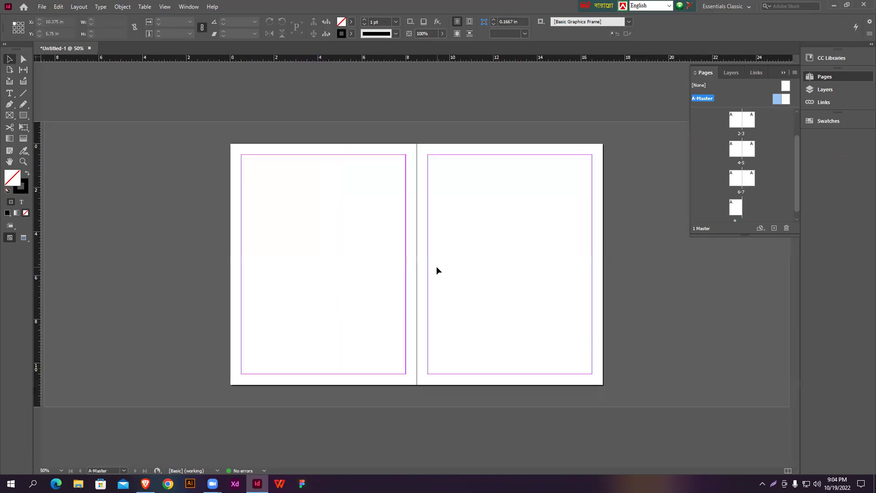
# Draw a square about 2.91 in wide on the A-Master's left page, filled black with no stroke.
pyautogui.moveTo(285, 227); pyautogui.dragTo(327, 277)
pyautogui.click(20, 117)
pyautogui.moveTo(306, 227); pyautogui.dragTo(370, 315)
pyautogui.click(27, 173)
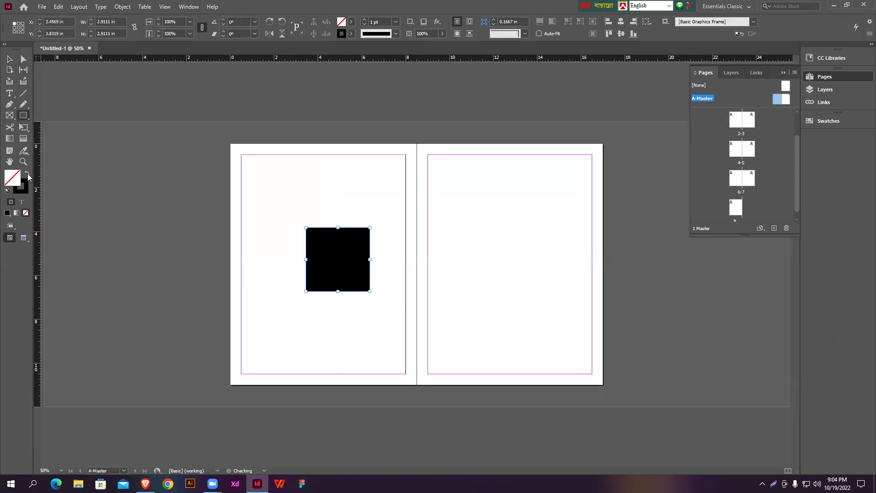
pyautogui.click(9, 59)
pyautogui.hotkey('ctrl', '-')
pyautogui.hotkey('ctrl', '-')
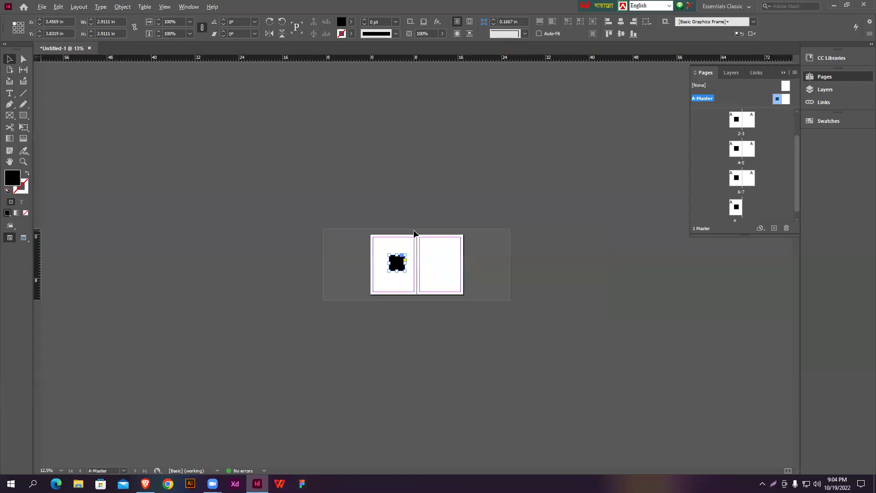
pyautogui.hotkey('ctrl', '=')
pyautogui.hotkey('ctrl', '=')
pyautogui.hotkey('ctrl', '=')
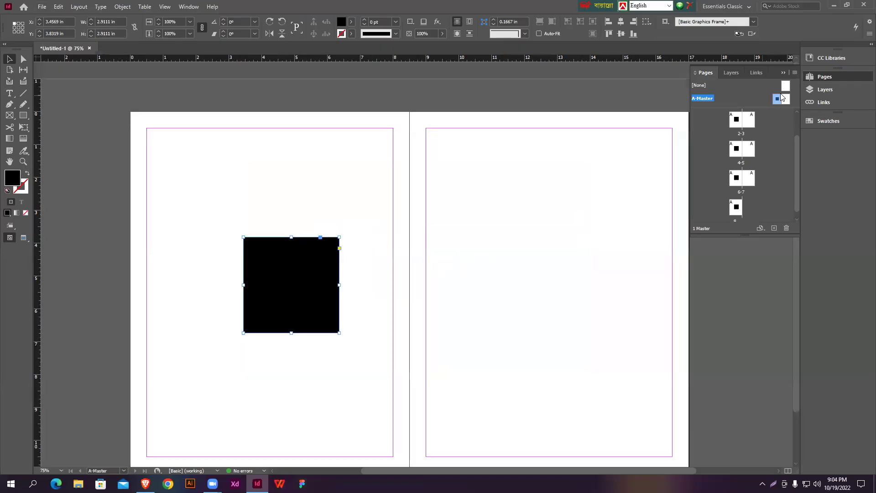
# Copy the black square onto the A-Master's right page at about X 11.45 in, Y 2.47 in, and check the page thumbnails.
pyautogui.hotkey('ctrl', '-')
pyautogui.moveTo(340, 267); pyautogui.dragTo(512, 235)
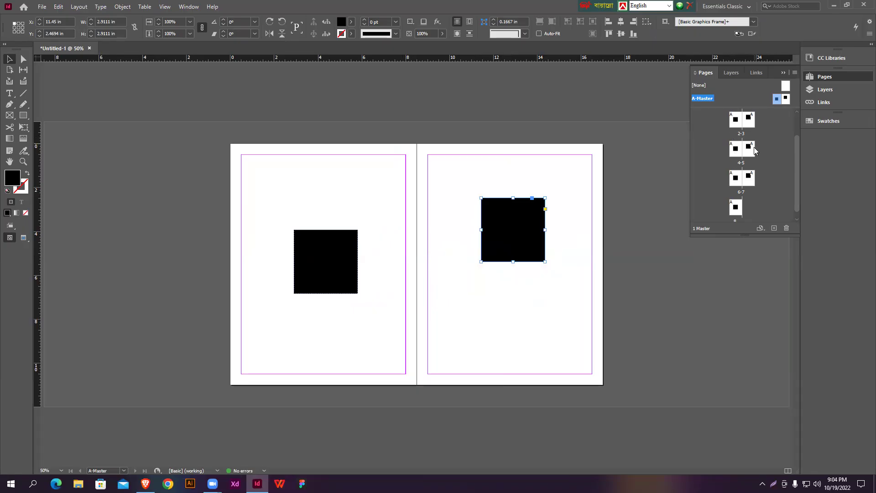
pyautogui.scroll(1, 750, 185)
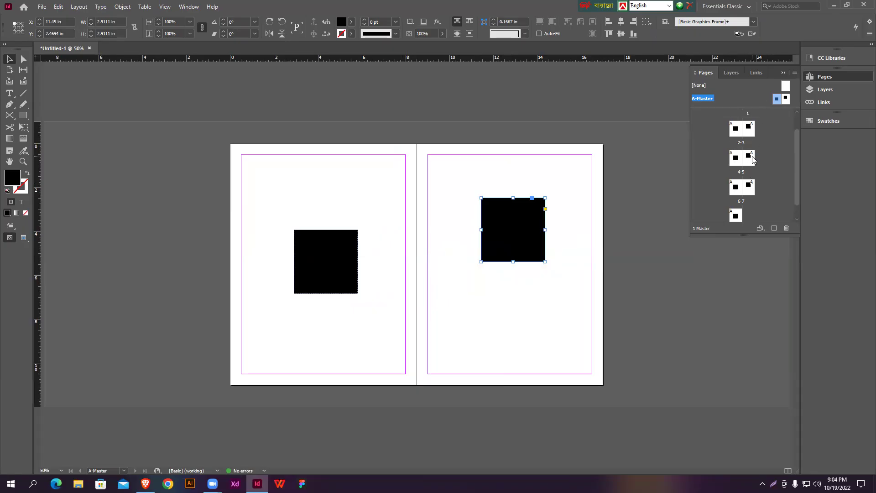
pyautogui.scroll(-2, 748, 154)
pyautogui.scroll(2, 745, 185)
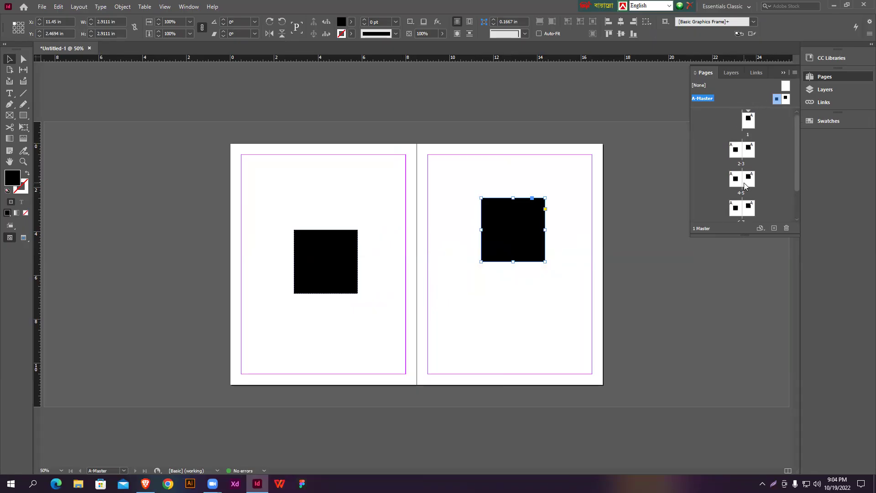
# Go to page 1 and examine how the master squares appear on the following document pages.
pyautogui.doubleClick(748, 126)
pyautogui.scroll(-5, 553, 189)
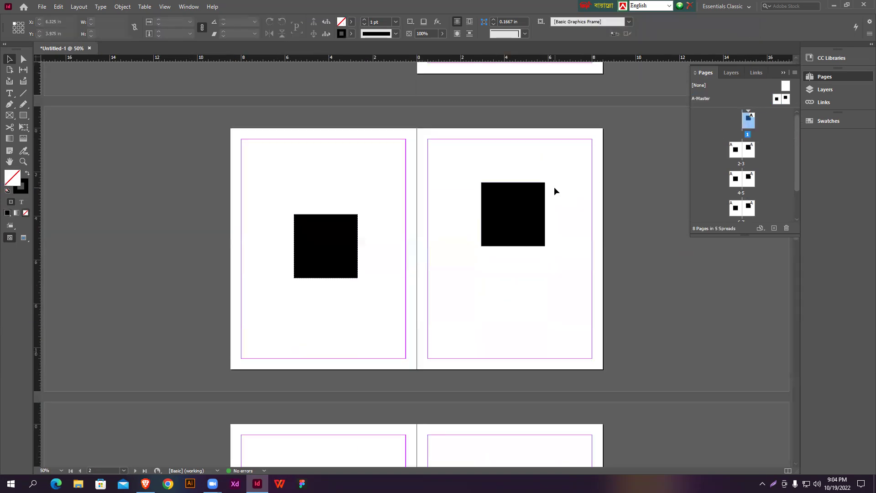
pyautogui.scroll(1, 554, 187)
pyautogui.scroll(-1, 555, 187)
pyautogui.scroll(8, 554, 187)
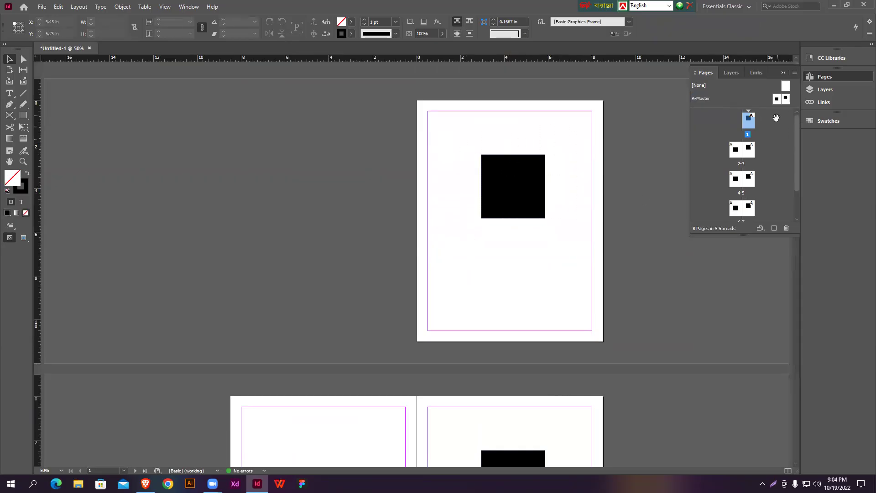
# Delete the black squares from both pages of the A-Master spread.
pyautogui.doubleClick(781, 100)
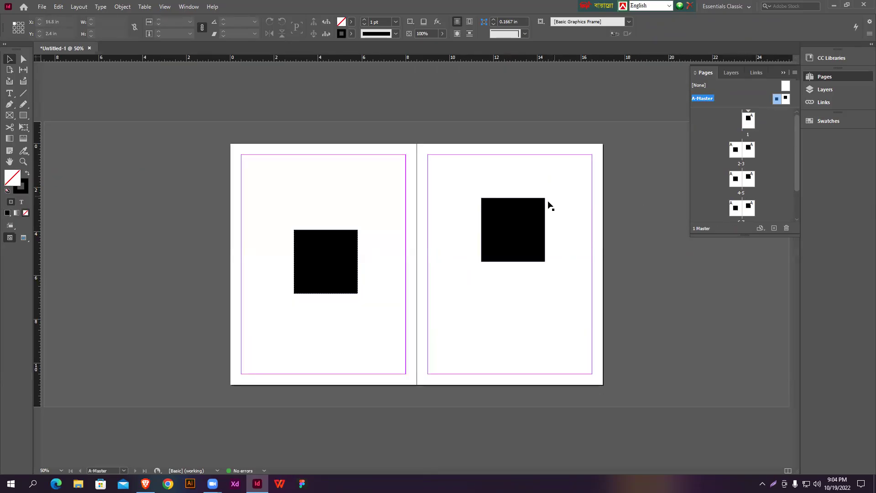
pyautogui.click(519, 225)
pyautogui.press('Delete')
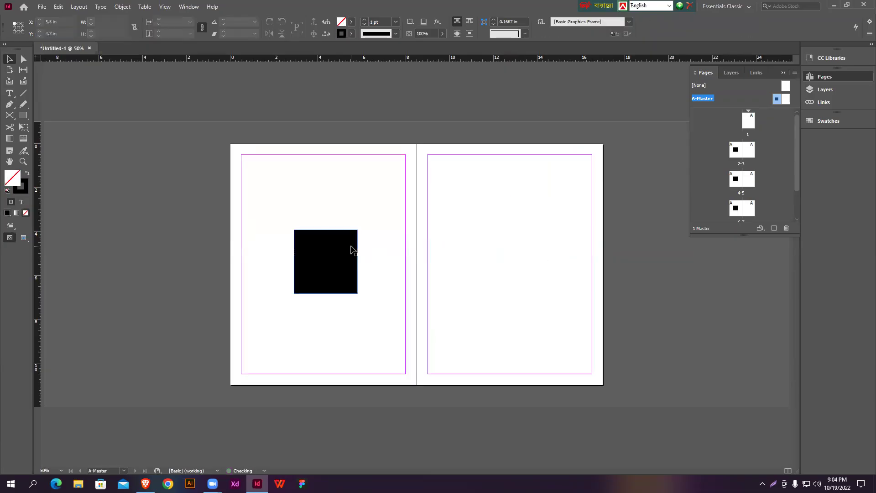
pyautogui.click(352, 248)
pyautogui.press('Delete')
# Go to page 1 and check the document pages for remaining master objects.
pyautogui.doubleClick(748, 120)
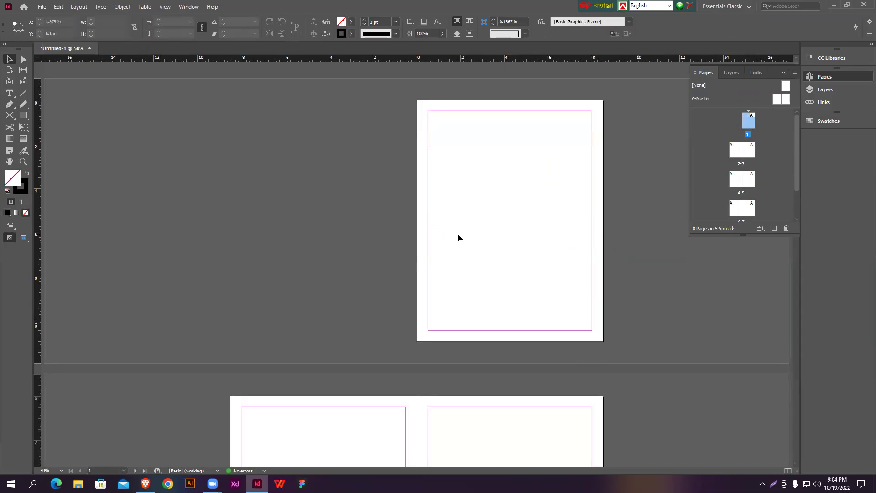
pyautogui.scroll(-5, 457, 234)
pyautogui.scroll(5, 457, 234)
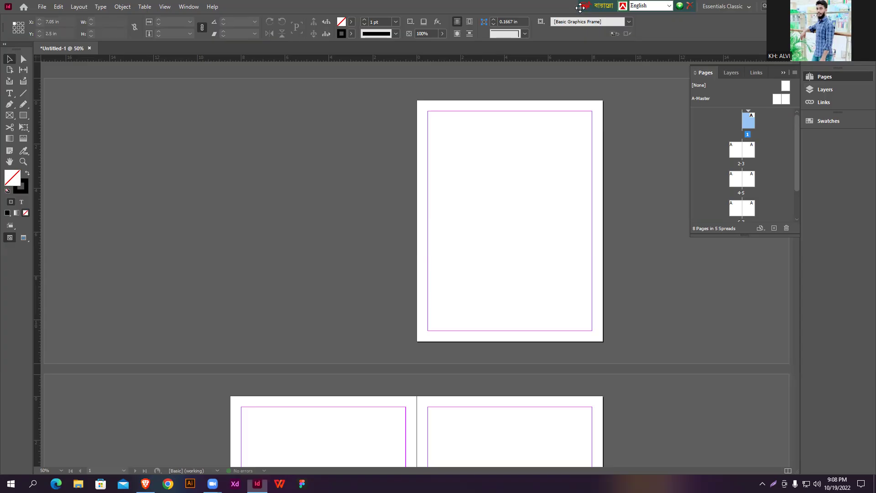
# Move the floating keyboard language bar away from the search and share controls.
pyautogui.moveTo(580, 7); pyautogui.dragTo(447, 5)
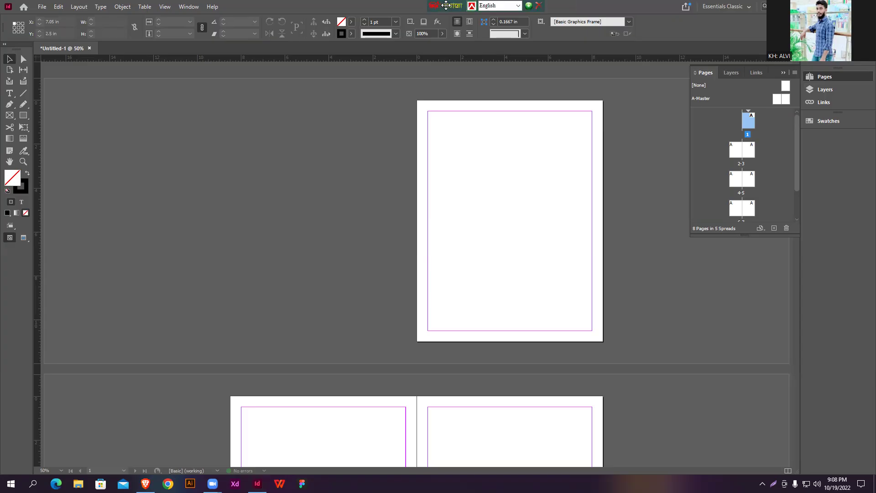
pyautogui.moveTo(447, 5); pyautogui.dragTo(450, 5)
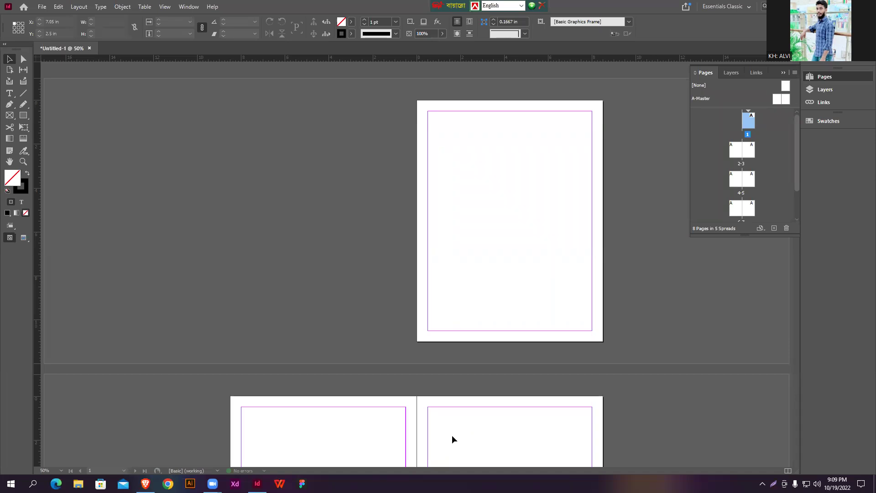
# On A-Master's left page, draw a black-filled rectangle about 3.11 by 5.26 in and copy it to the middle of the right page.
pyautogui.doubleClick(780, 99)
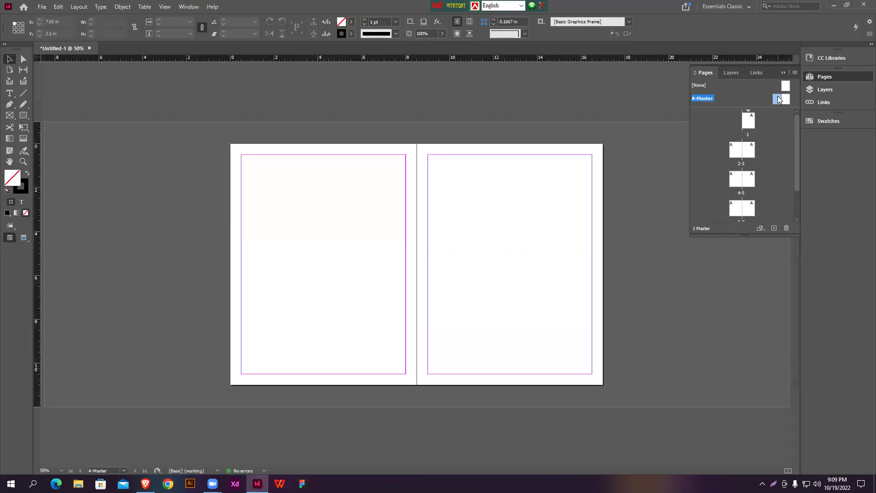
pyautogui.click(26, 116)
pyautogui.moveTo(284, 200); pyautogui.dragTo(353, 317)
pyautogui.click(27, 173)
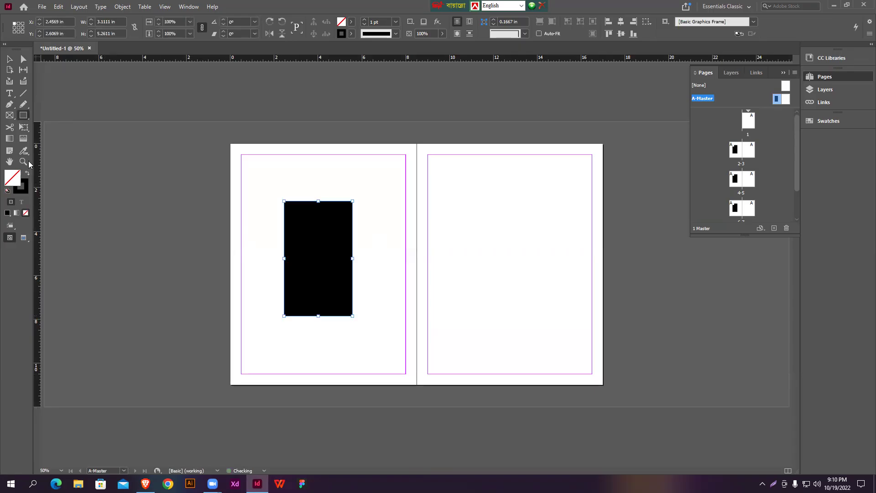
pyautogui.click(9, 59)
pyautogui.moveTo(329, 275); pyautogui.dragTo(521, 276)
# Go to page 1, examine the master rectangles across all page thumbnails, and reopen the A-Master spread.
pyautogui.doubleClick(748, 120)
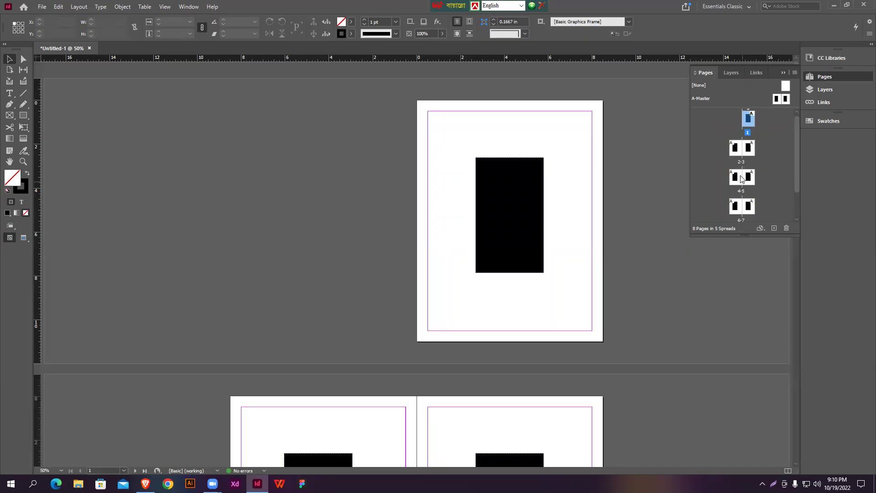
pyautogui.scroll(-2, 760, 158)
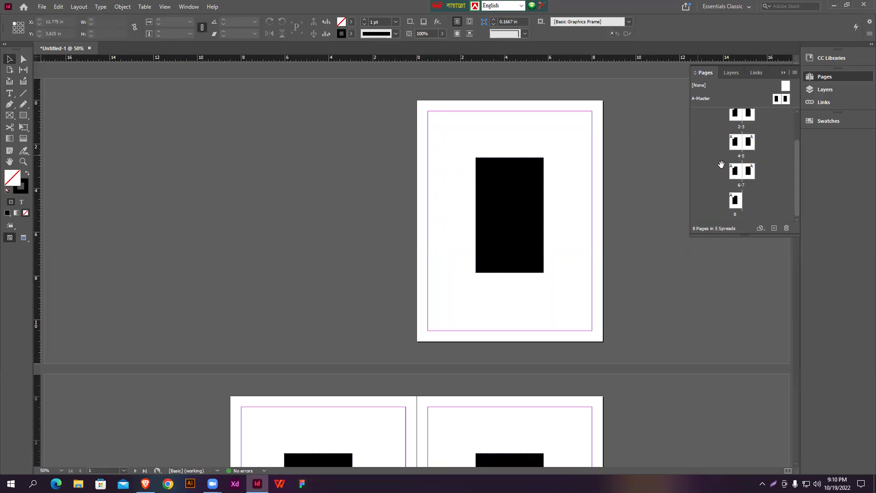
pyautogui.scroll(2, 740, 165)
pyautogui.click(761, 121)
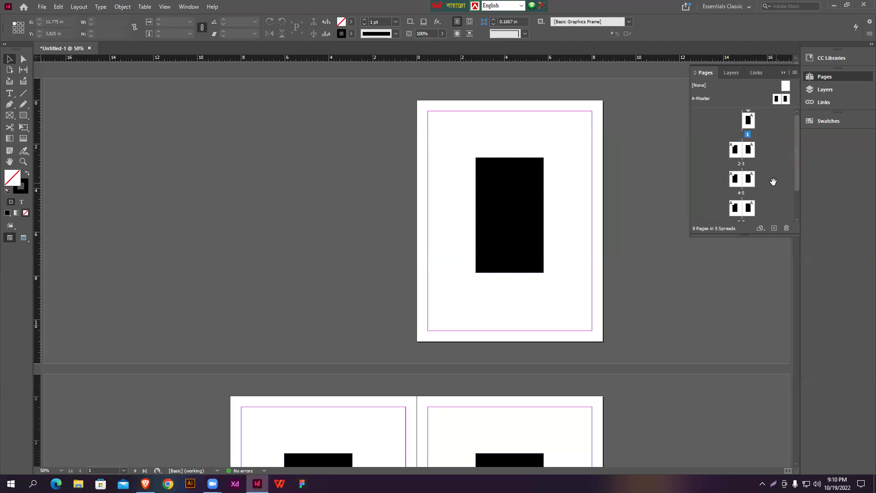
pyautogui.scroll(-1, 754, 179)
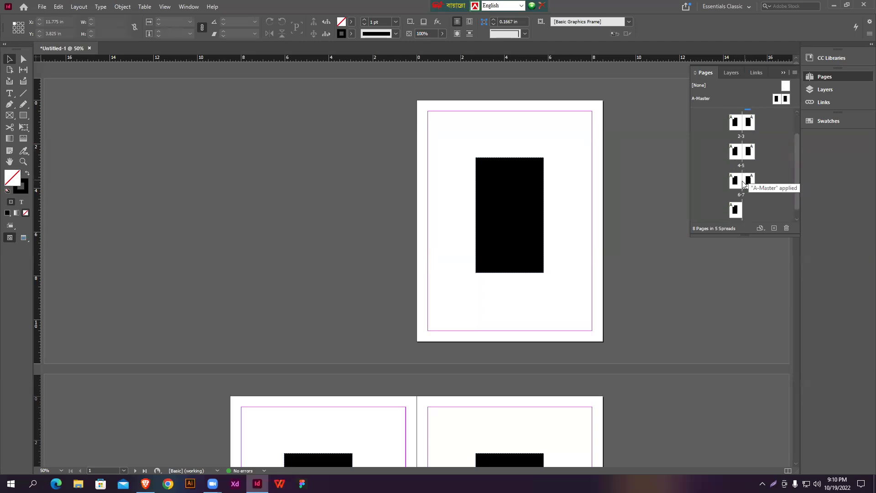
pyautogui.scroll(-1, 740, 187)
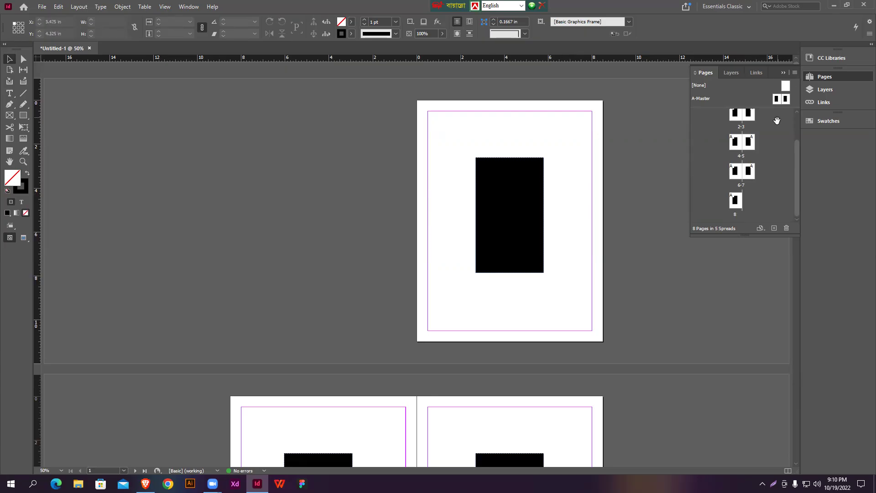
pyautogui.scroll(2, 769, 126)
pyautogui.doubleClick(778, 99)
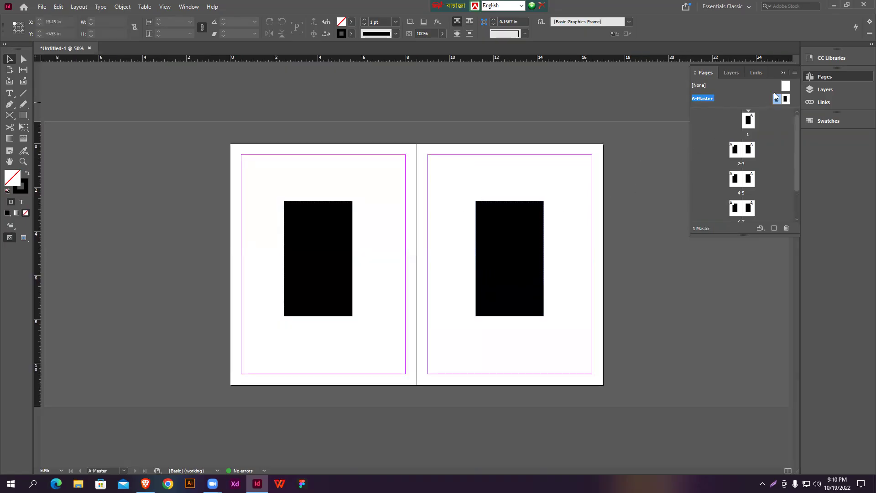
# Create a new two-page Letter-size master with the prefix B, not based on another master.
pyautogui.click(794, 72)
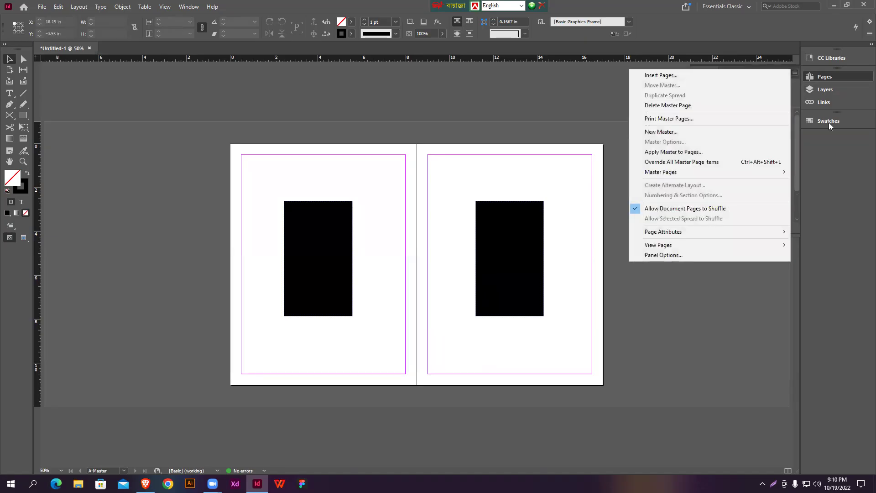
pyautogui.click(803, 114)
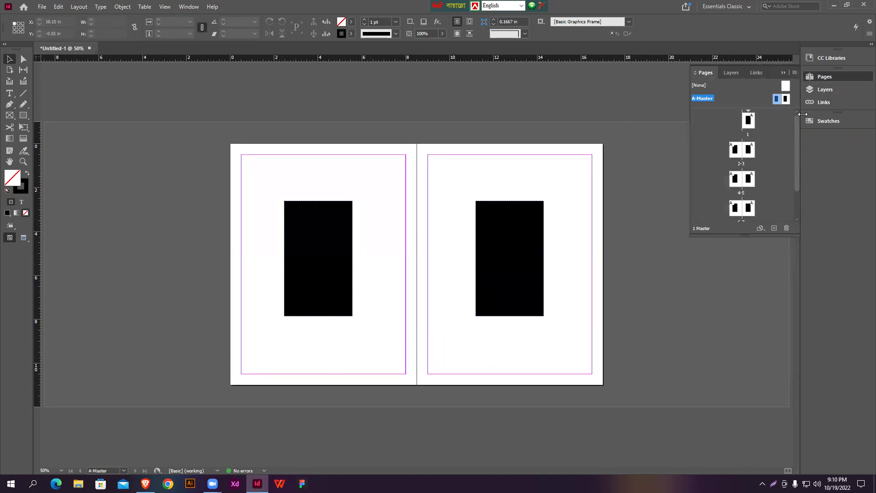
pyautogui.rightClick(782, 100)
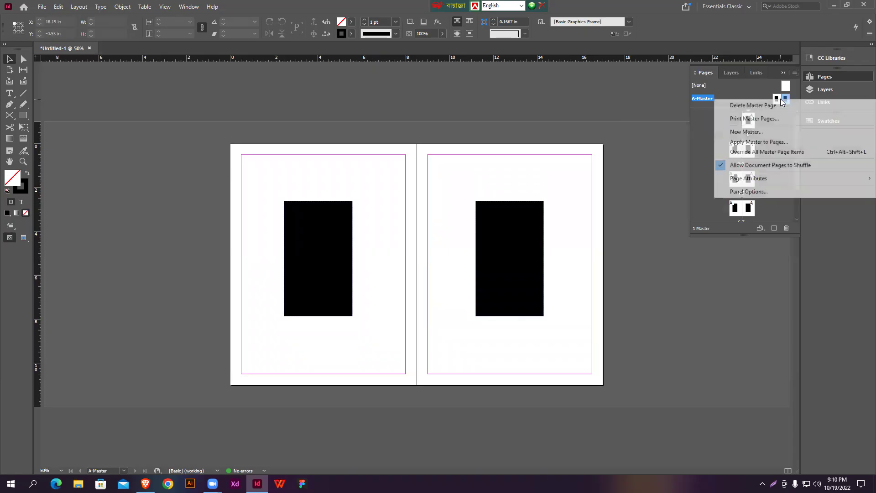
pyautogui.click(748, 132)
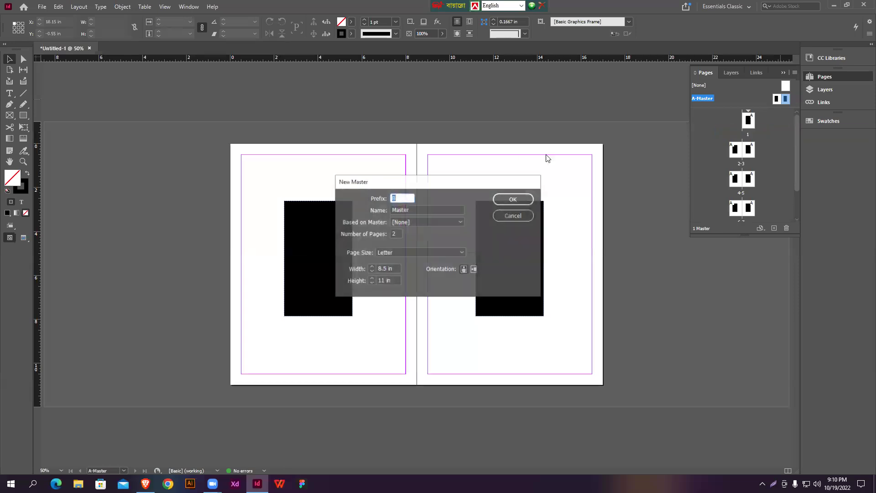
pyautogui.click(514, 200)
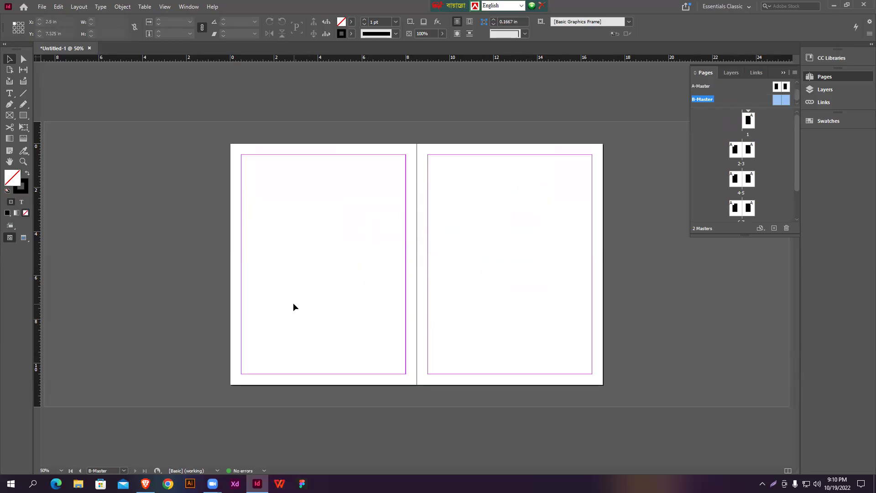
# Open page 1 to check which master it uses, and reopen the blank B-Master spread.
pyautogui.click(26, 116)
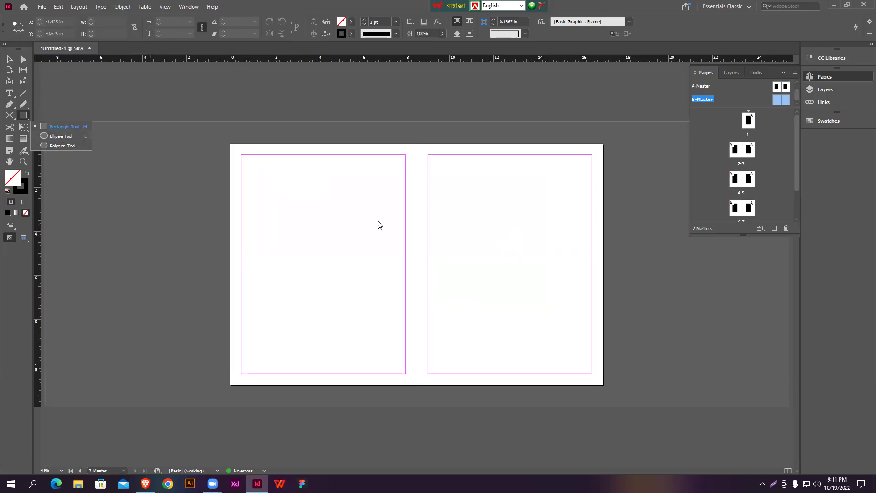
pyautogui.click(11, 59)
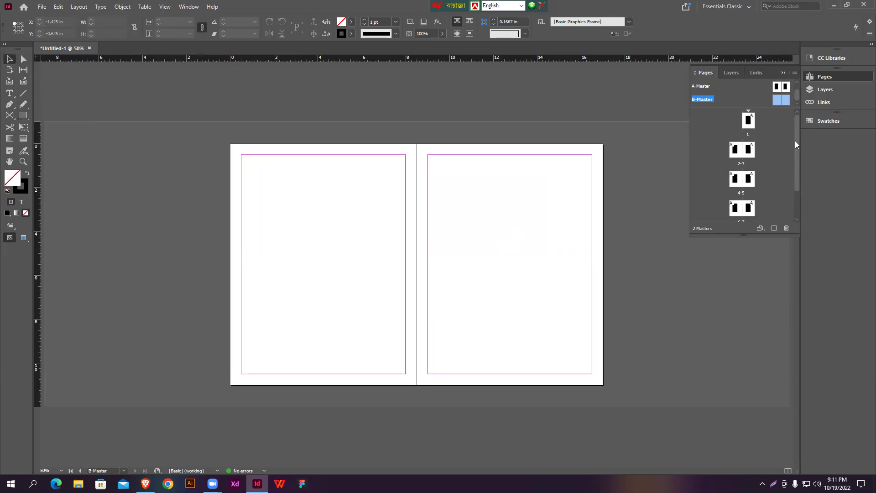
pyautogui.moveTo(786, 105); pyautogui.dragTo(749, 121)
pyautogui.doubleClick(748, 120)
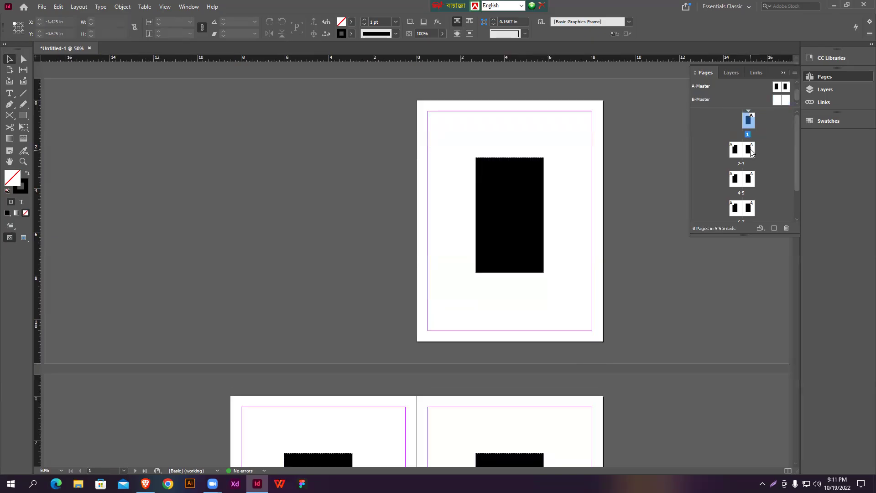
pyautogui.scroll(-1, 748, 170)
pyautogui.scroll(1, 748, 170)
pyautogui.doubleClick(778, 100)
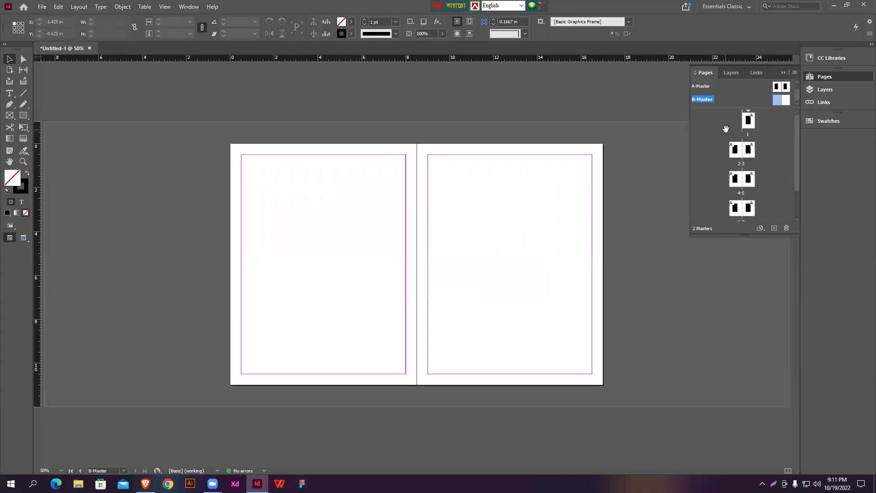
# Apply B-Master to pages 4-5 and review the document spreads from page 1 to pages 6-7.
pyautogui.rightClick(778, 99)
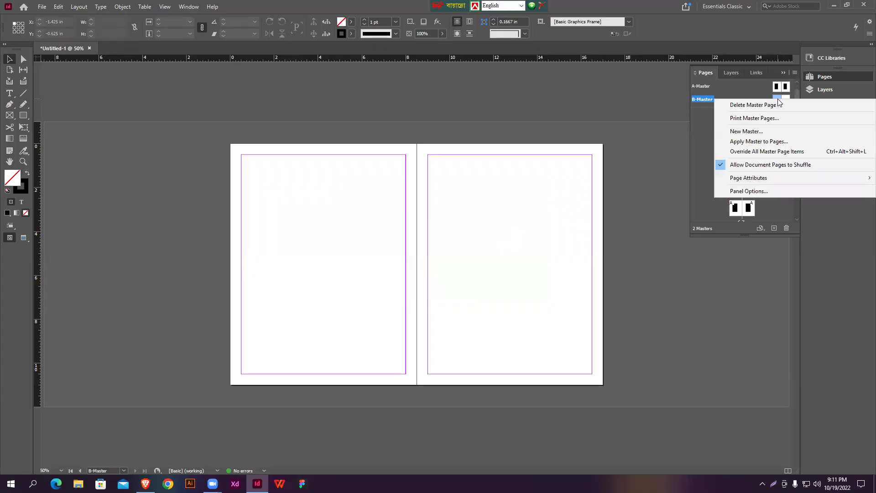
pyautogui.click(764, 141)
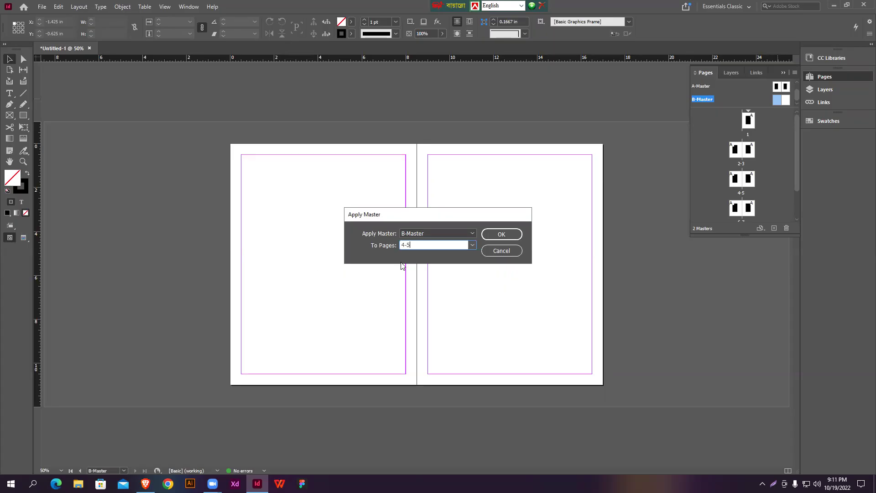
pyautogui.click(503, 234)
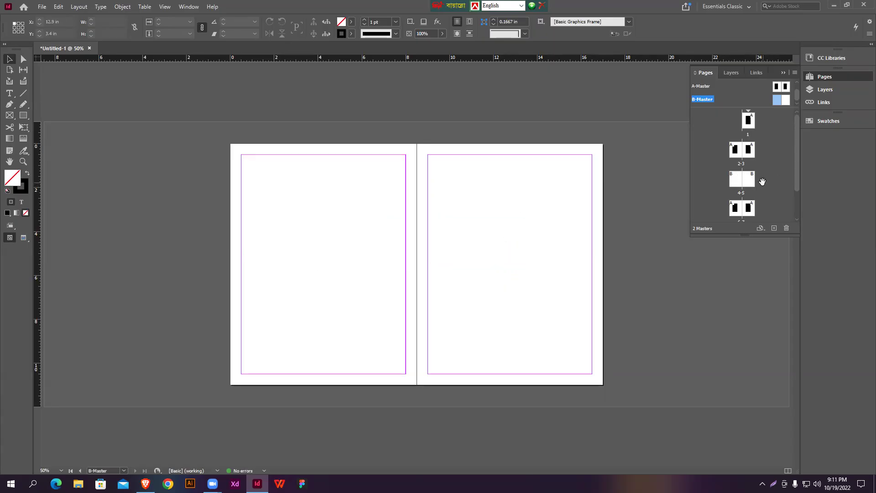
pyautogui.doubleClick(748, 121)
pyautogui.scroll(-10, 545, 182)
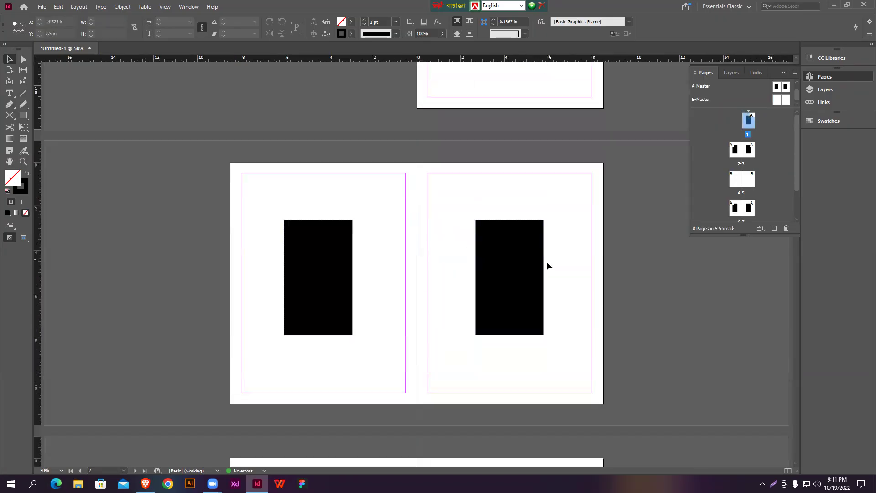
pyautogui.scroll(-5, 520, 218)
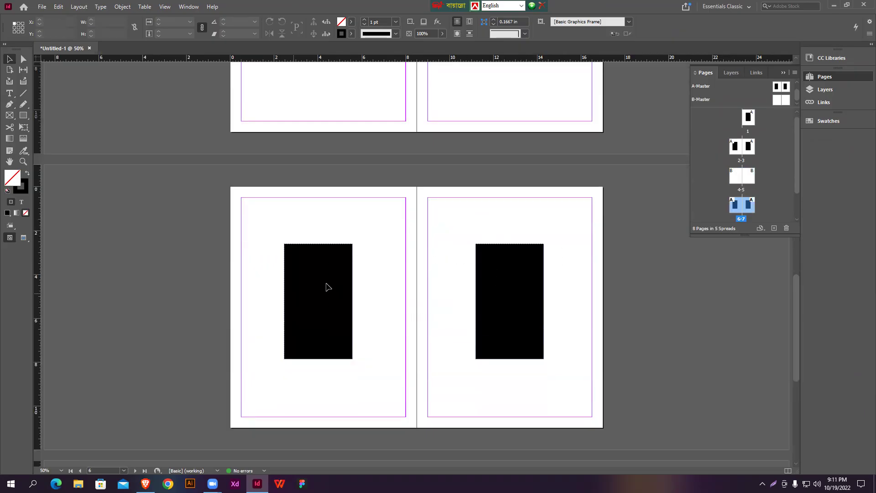
pyautogui.scroll(4, 537, 249)
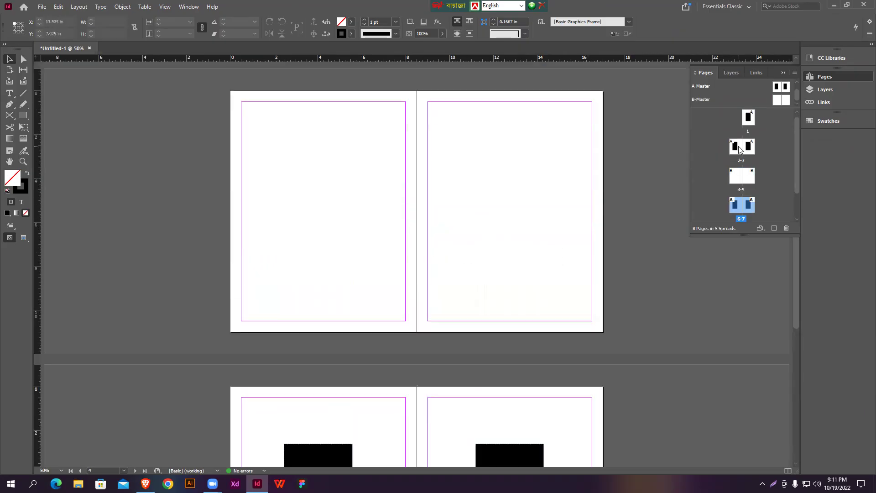
# Create another new two-page Letter-size master with the prefix C.
pyautogui.rightClick(776, 100)
pyautogui.click(752, 133)
pyautogui.click(519, 199)
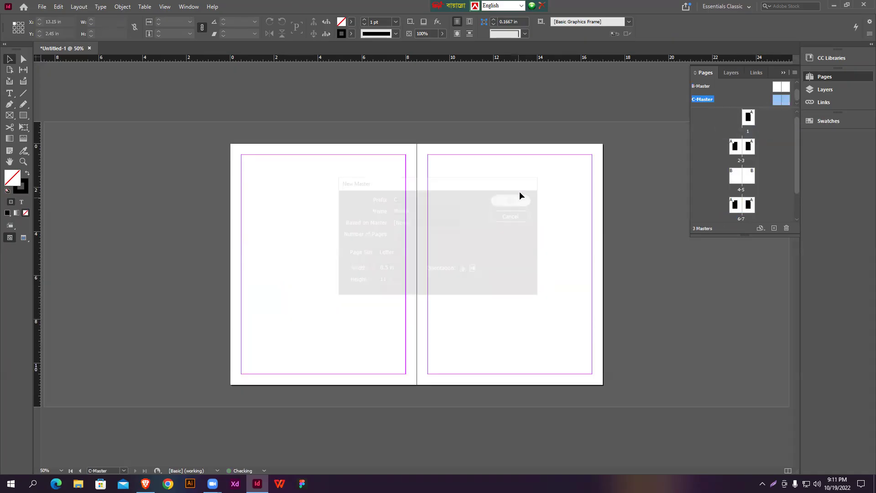
pyautogui.scroll(-2, 747, 163)
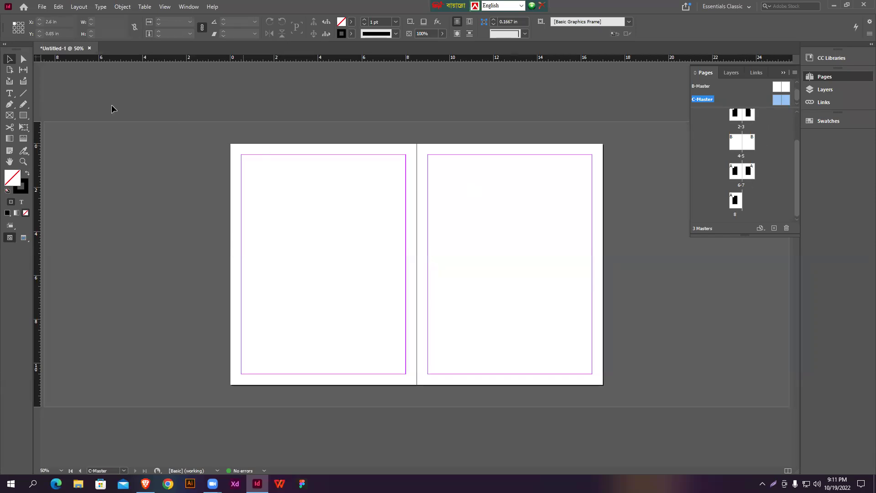
# On C-Master's left page, draw a green-filled vertical bar about 0.66 by 7.41 in and copy it to the right page.
pyautogui.click(26, 116)
pyautogui.click(57, 127)
pyautogui.moveTo(271, 172); pyautogui.dragTo(287, 334)
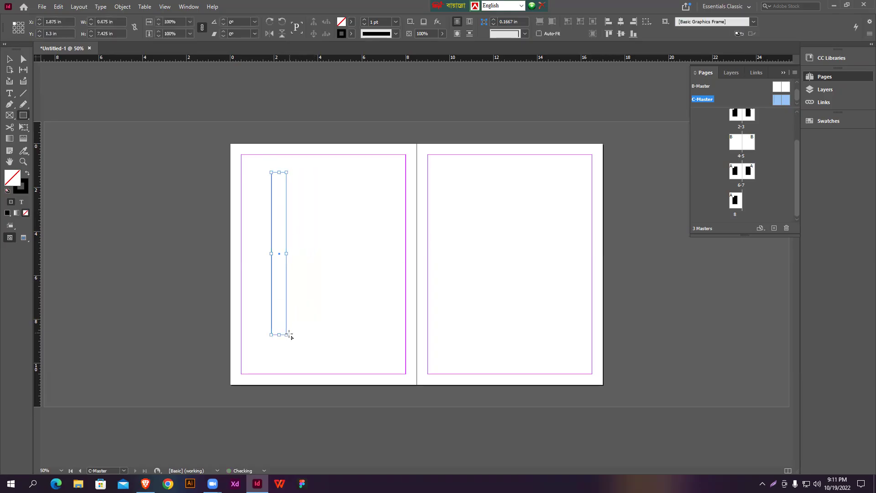
pyautogui.click(26, 174)
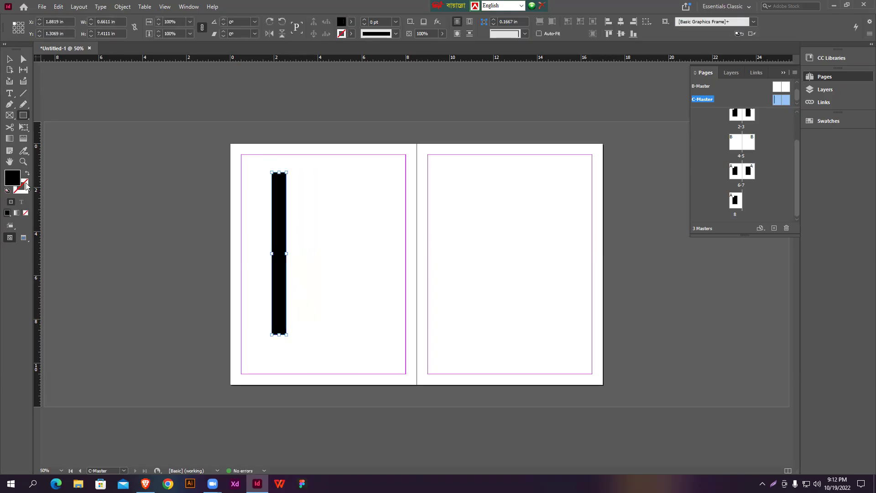
pyautogui.doubleClick(9, 180)
pyautogui.moveTo(417, 213); pyautogui.dragTo(484, 199)
pyautogui.click(526, 179)
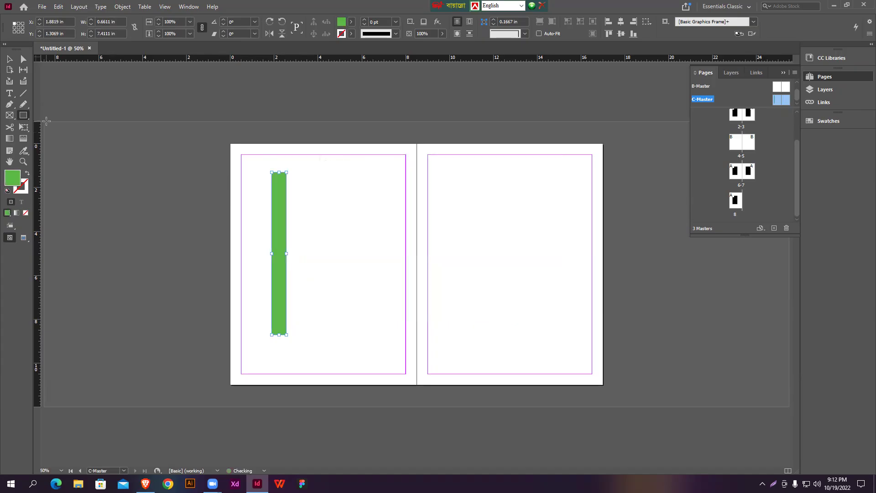
pyautogui.click(9, 59)
pyautogui.moveTo(272, 229); pyautogui.dragTo(527, 238)
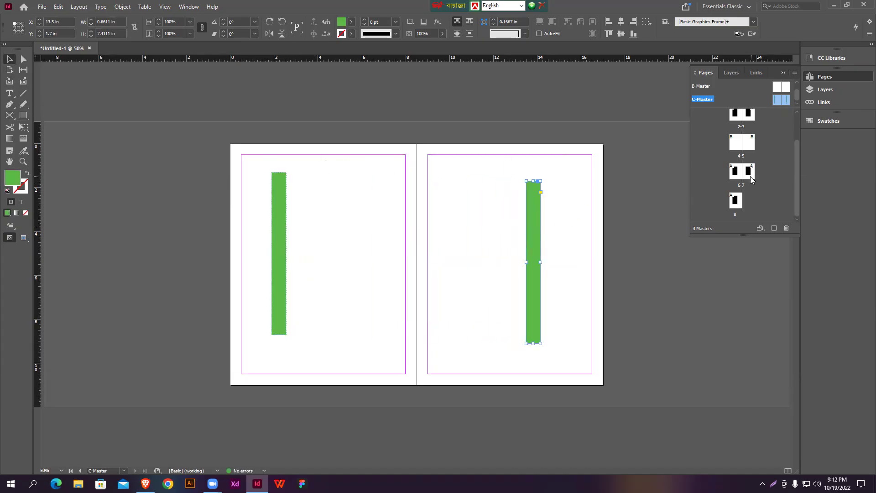
# Apply C-Master to pages 6-8.
pyautogui.rightClick(781, 100)
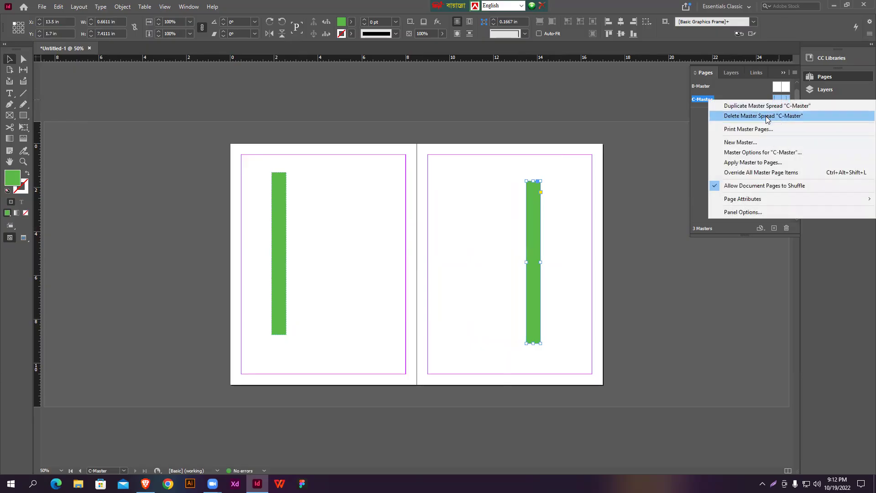
pyautogui.click(749, 162)
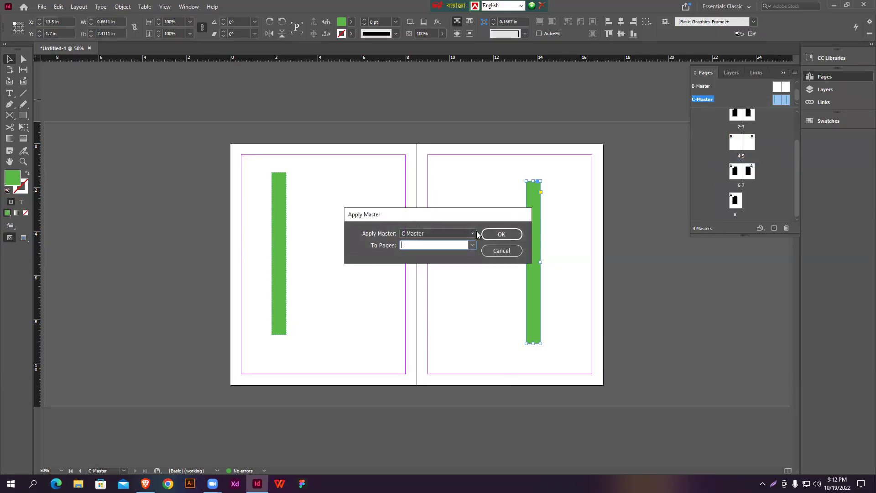
pyautogui.write('6-8')
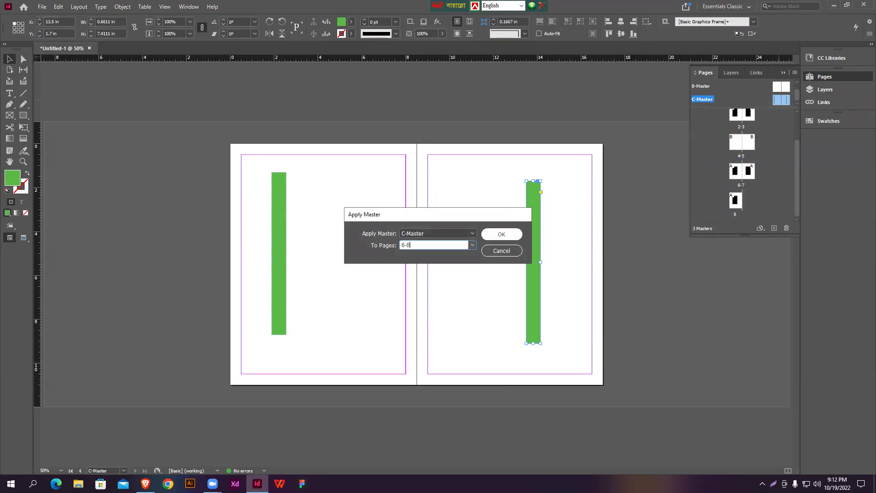
pyautogui.click(514, 236)
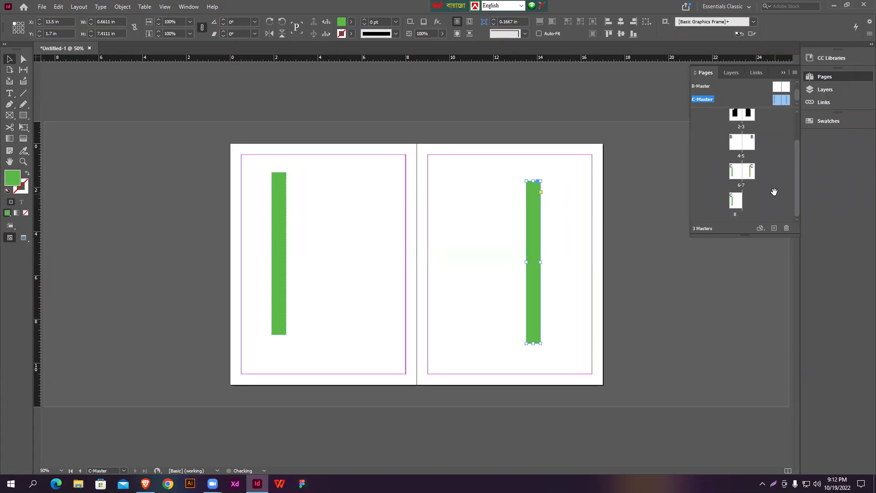
# Review how the masters appear on the document pages, from spread 6-7 and page 8 back to page 1.
pyautogui.doubleClick(740, 174)
pyautogui.scroll(-3, 455, 250)
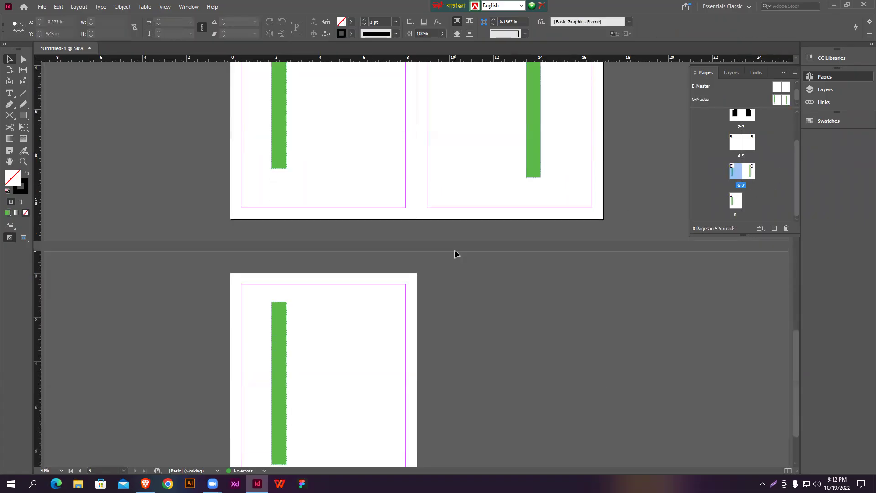
pyautogui.scroll(3, 347, 242)
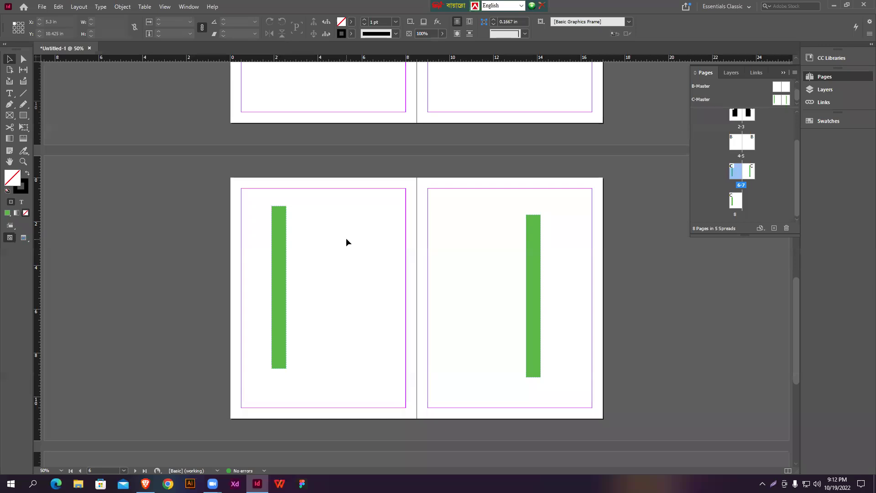
pyautogui.scroll(4, 347, 242)
pyautogui.scroll(10, 347, 242)
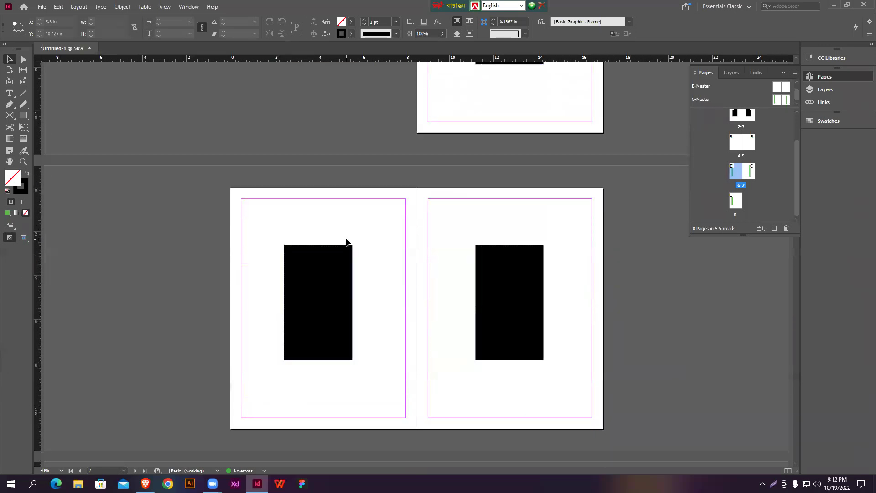
pyautogui.scroll(2, 716, 159)
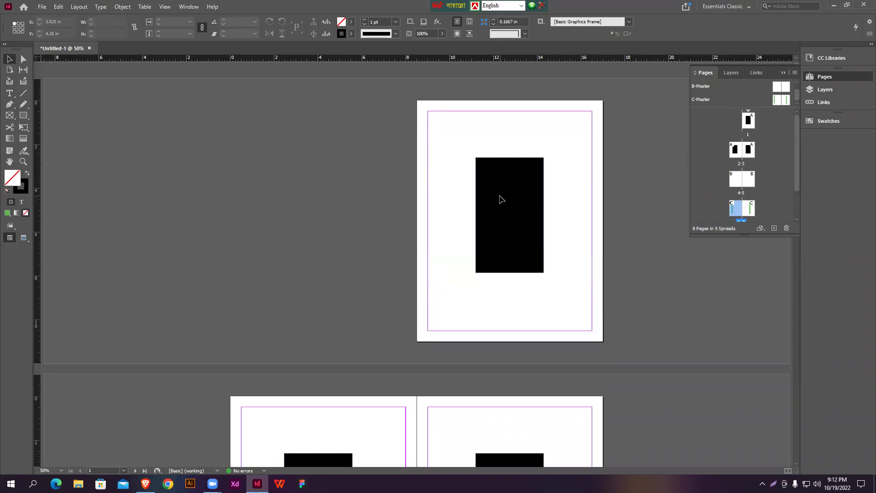
pyautogui.moveTo(569, 150); pyautogui.dragTo(497, 220)
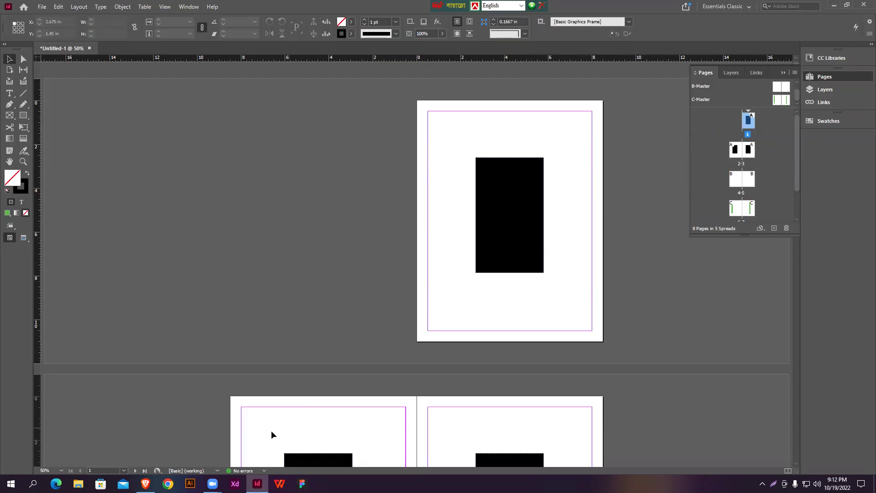
# Switch to the course outline PDF in Brave, examine class 03's Master Page and Working with Layers topics, and return to InDesign.
pyautogui.click(145, 484)
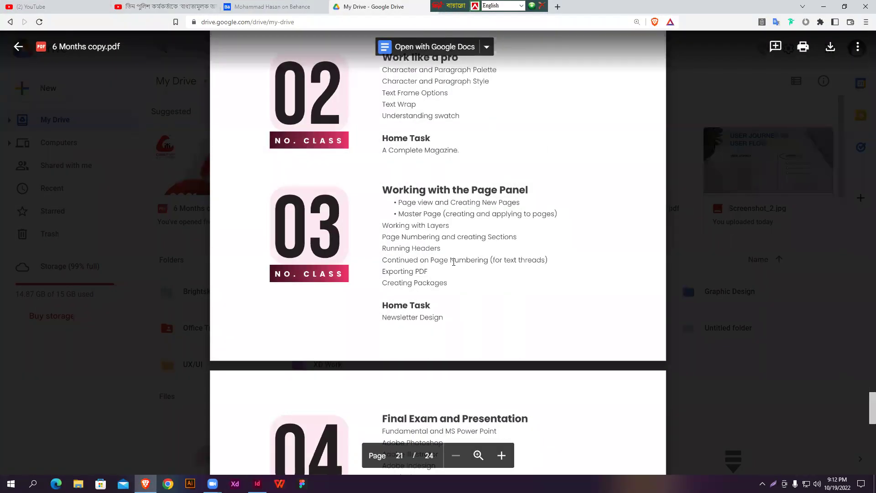
pyautogui.moveTo(399, 215); pyautogui.dragTo(496, 220)
pyautogui.doubleClick(496, 219)
pyautogui.moveTo(399, 217); pyautogui.dragTo(441, 220)
pyautogui.click(469, 217)
pyautogui.doubleClick(502, 217)
pyautogui.click(528, 216)
pyautogui.tripleClick(392, 227)
pyautogui.click(429, 227)
pyautogui.click(825, 7)
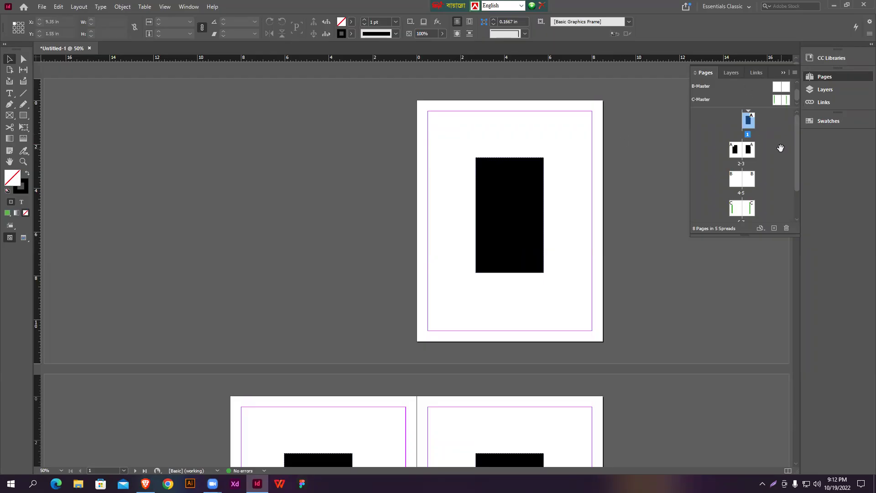
# Show the document's layers and try to select the black master rectangle on page 1.
pyautogui.click(831, 91)
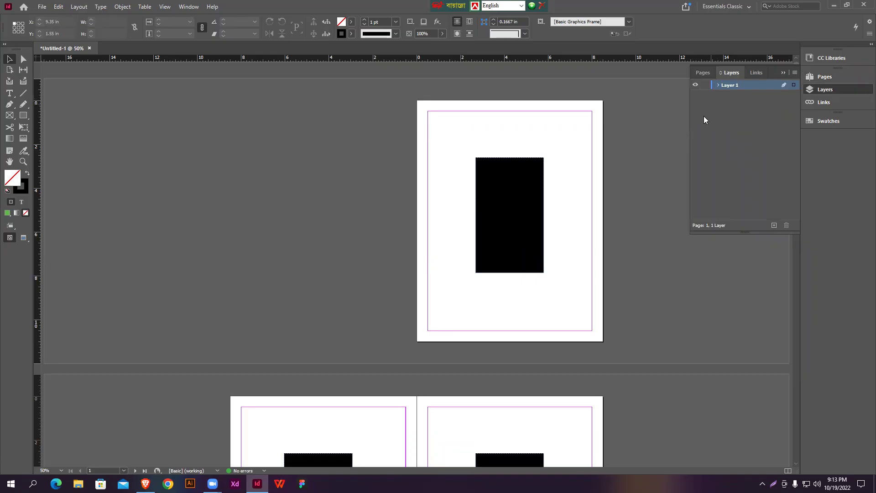
pyautogui.click(728, 92)
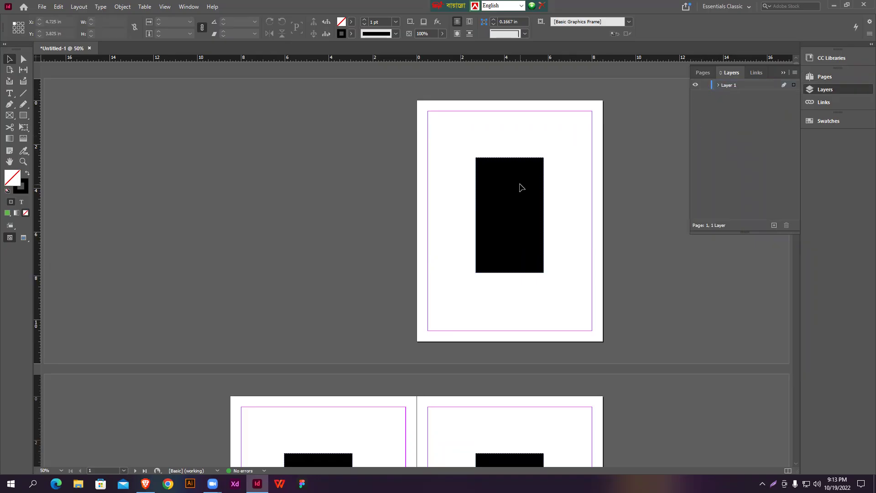
pyautogui.moveTo(442, 133); pyautogui.dragTo(544, 285)
pyautogui.moveTo(495, 175); pyautogui.dragTo(542, 215)
# Draw an unfilled rectangle about 5.2 by 1.65 in below the black rectangle on page 1 and expand Layer 1's contents.
pyautogui.click(23, 115)
pyautogui.moveTo(436, 292); pyautogui.dragTo(550, 329)
pyautogui.click(719, 86)
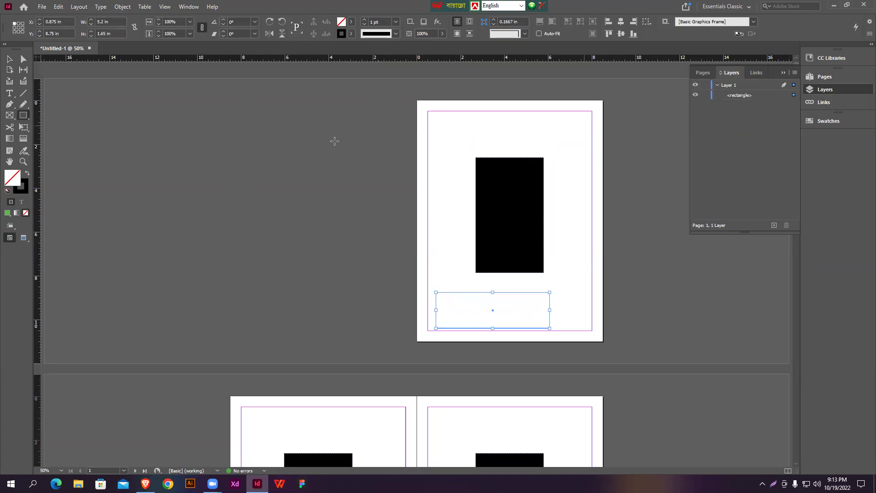
# Fill the rectangle below the black shape on page 1 with green and select Layer 1.
pyautogui.click(7, 212)
pyautogui.click(735, 97)
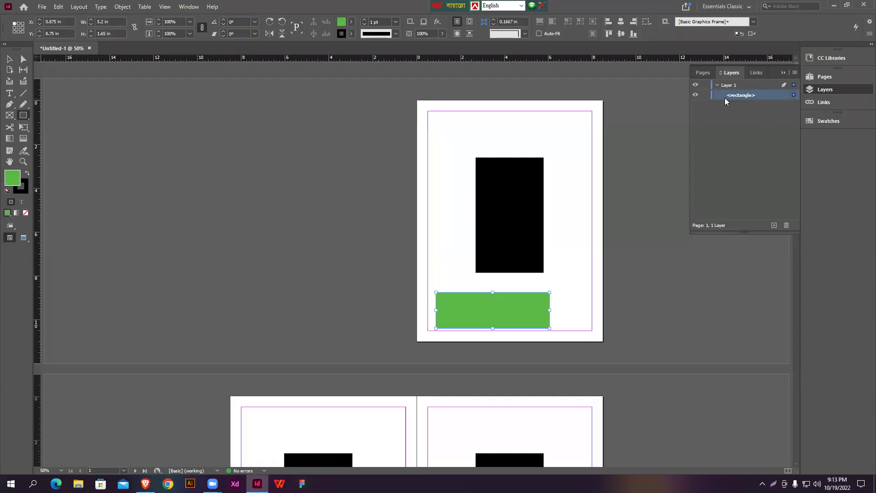
pyautogui.click(9, 59)
pyautogui.click(755, 85)
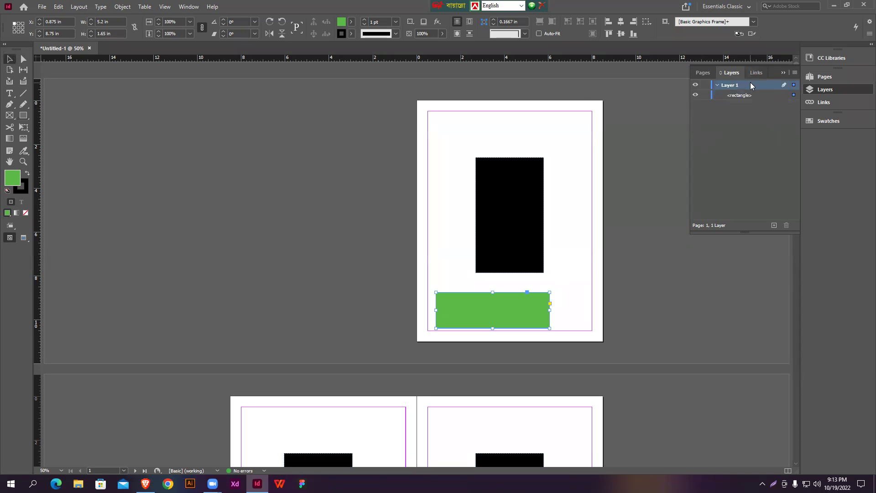
# Create a new layer and draw a green-filled ellipse about 2.9 by 5.82 in across the spine of spread 2-3.
pyautogui.click(774, 225)
pyautogui.scroll(-5, 347, 255)
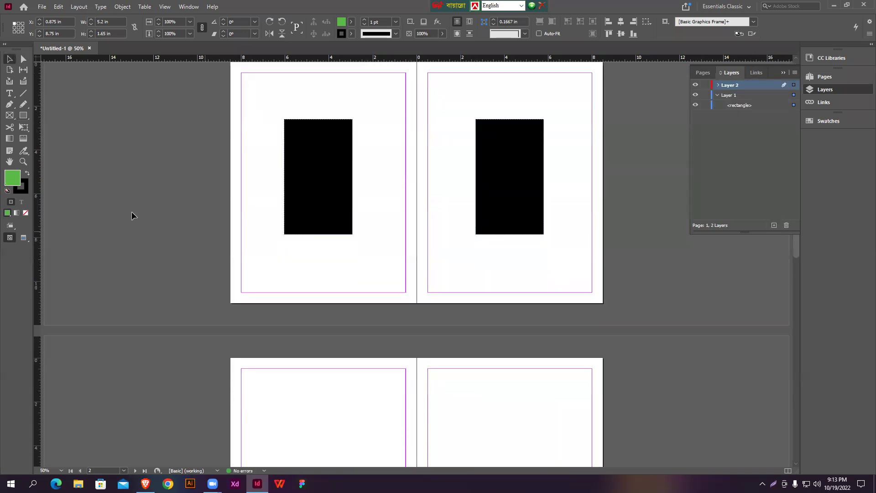
pyautogui.rightClick(23, 115)
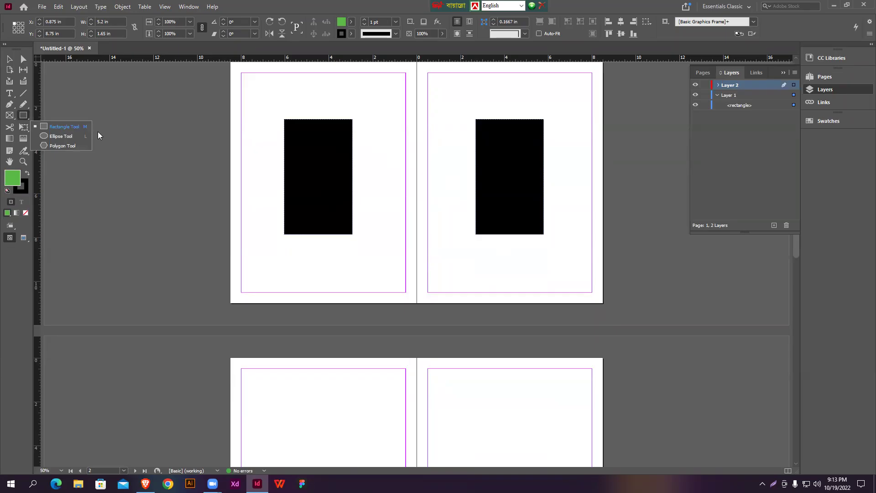
pyautogui.click(62, 136)
pyautogui.moveTo(387, 119); pyautogui.dragTo(452, 247)
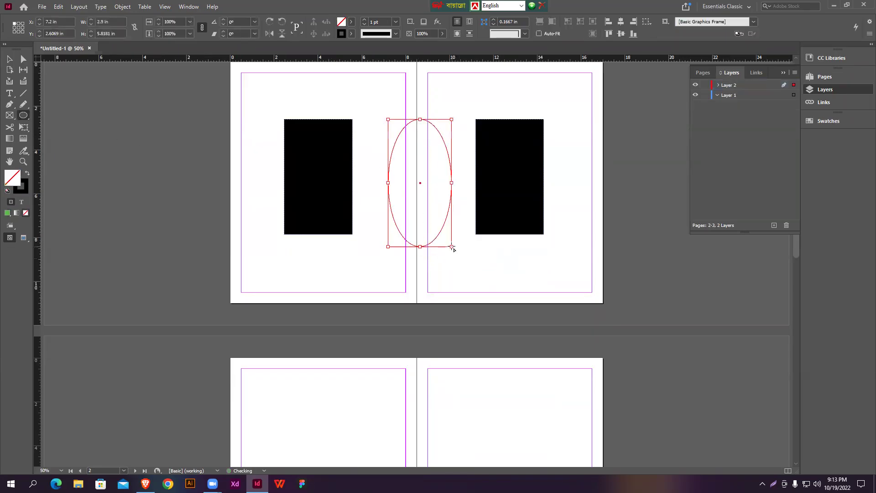
pyautogui.click(6, 213)
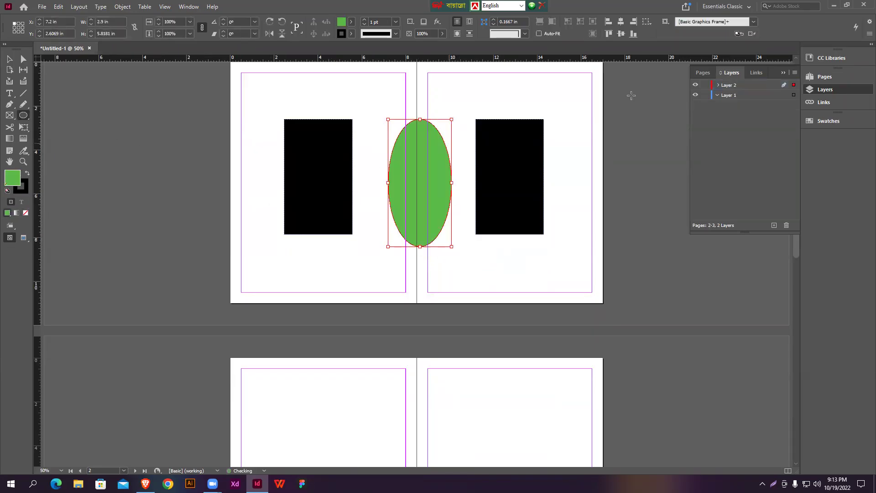
# Delete Layer 2 together with the green ellipse on spread 2-3.
pyautogui.click(719, 86)
pyautogui.click(786, 225)
pyautogui.click(483, 253)
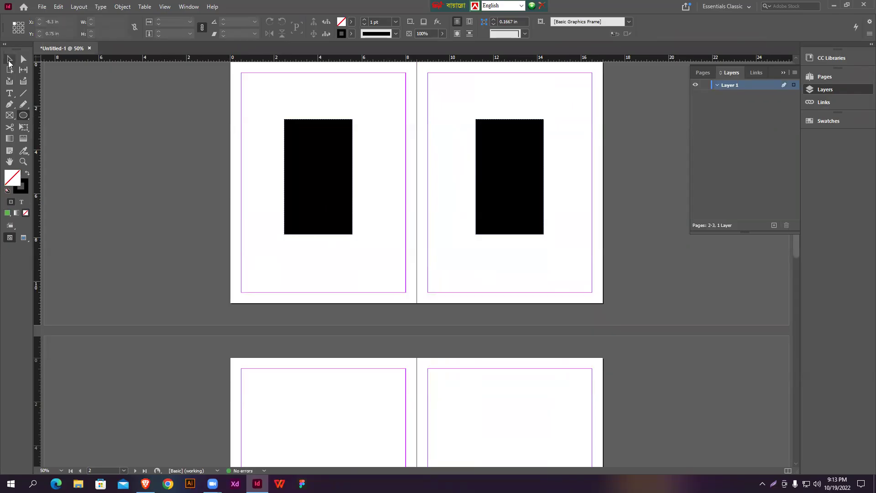
pyautogui.click(10, 60)
# Switch to the course outline PDF in Brave, highlight class 03's Page Numbering topic, and return to page 1 in InDesign.
pyautogui.click(146, 484)
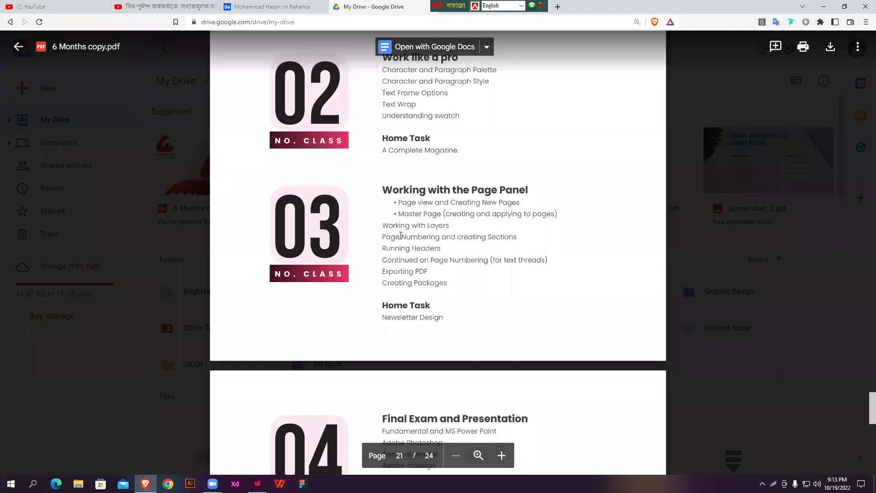
pyautogui.moveTo(383, 236); pyautogui.dragTo(444, 235)
pyautogui.click(421, 234)
pyautogui.moveTo(386, 235); pyautogui.dragTo(456, 236)
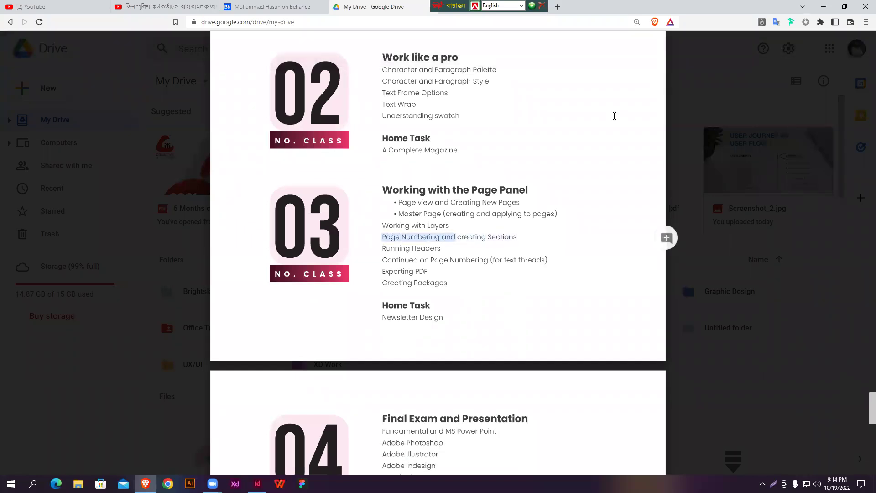
pyautogui.click(824, 6)
pyautogui.scroll(6, 411, 248)
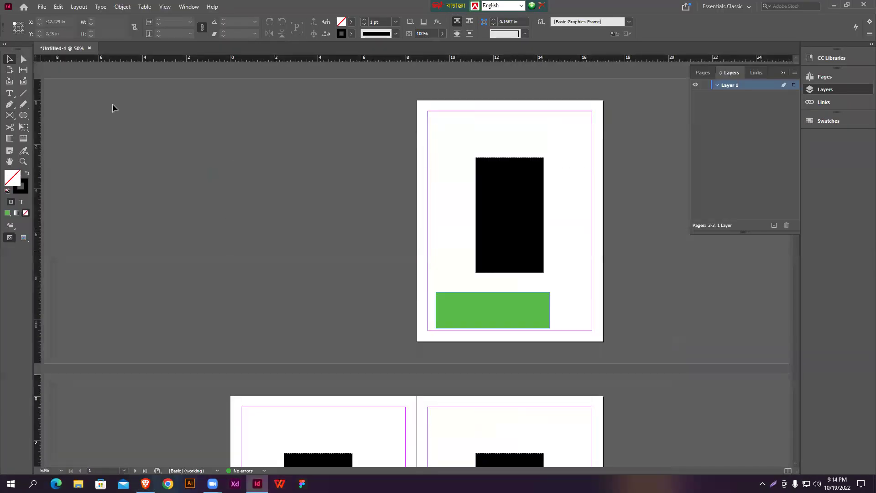
# Create a new Letter-size print document with 10 facing pages.
pyautogui.click(46, 7)
pyautogui.moveTo(137, 17)
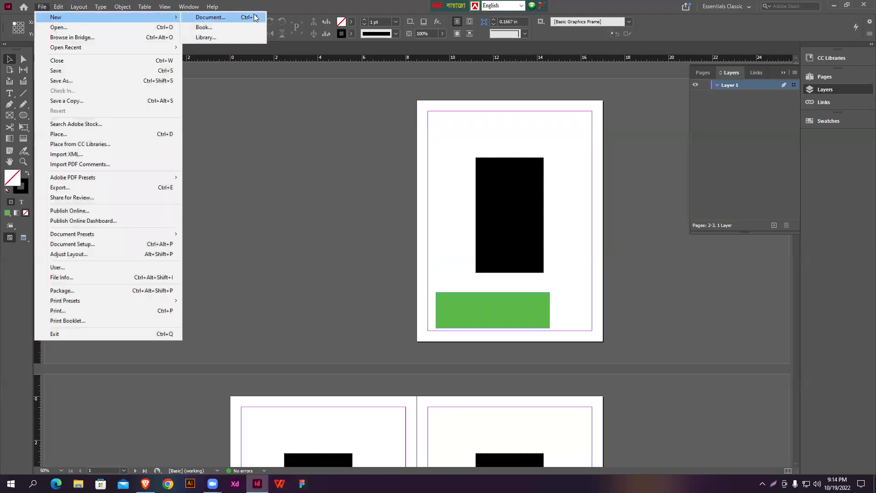
pyautogui.click(254, 16)
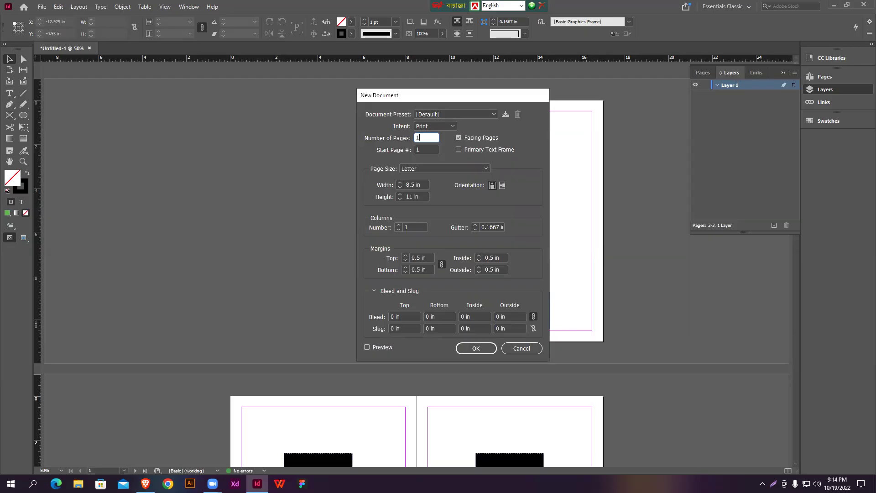
pyautogui.press('Return')
pyautogui.scroll(-10, 509, 193)
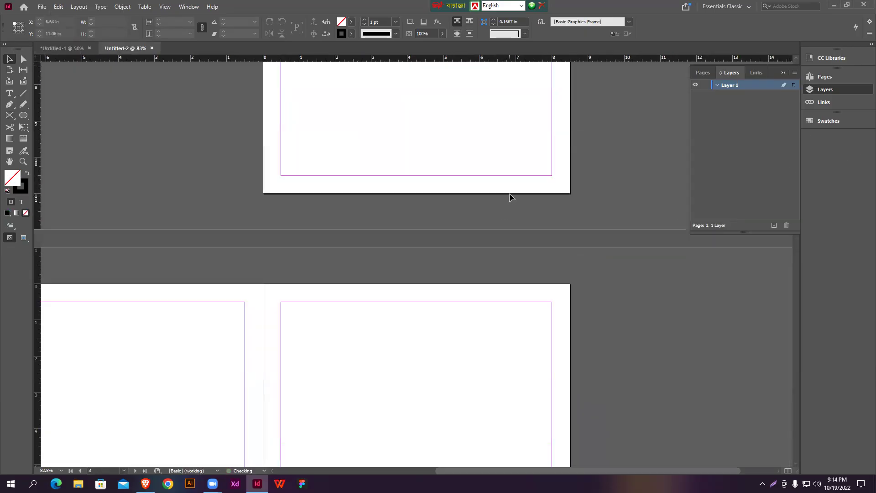
# Draw a text frame about 2.24 by 0.5 in below page 1's bottom margin and enter 01 in it.
pyautogui.click(10, 94)
pyautogui.scroll(5, 294, 226)
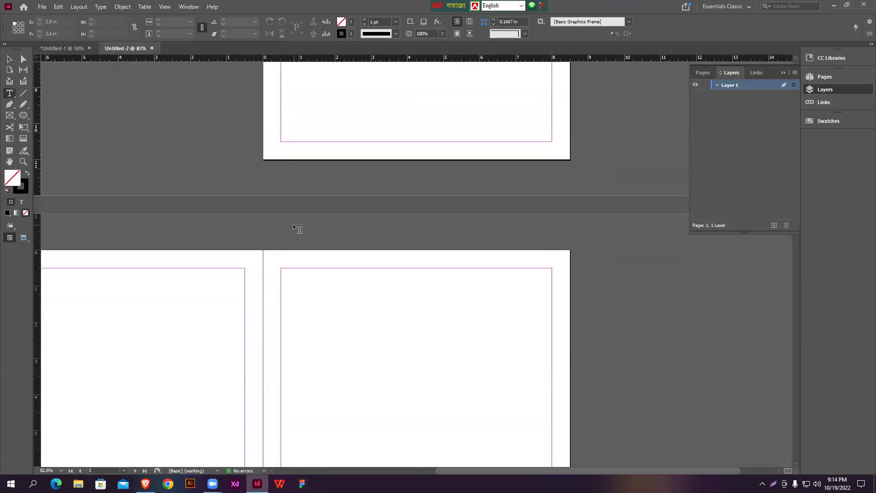
pyautogui.moveTo(354, 310); pyautogui.dragTo(435, 328)
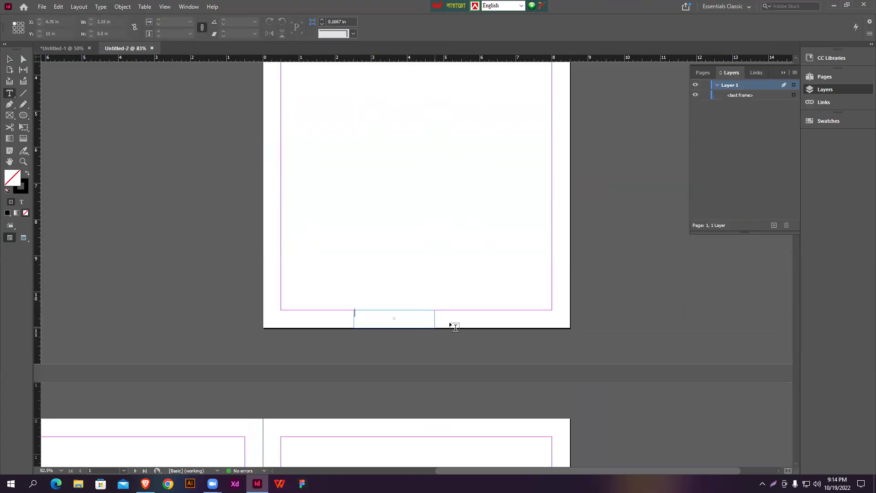
pyautogui.write('01')
pyautogui.press('Escape')
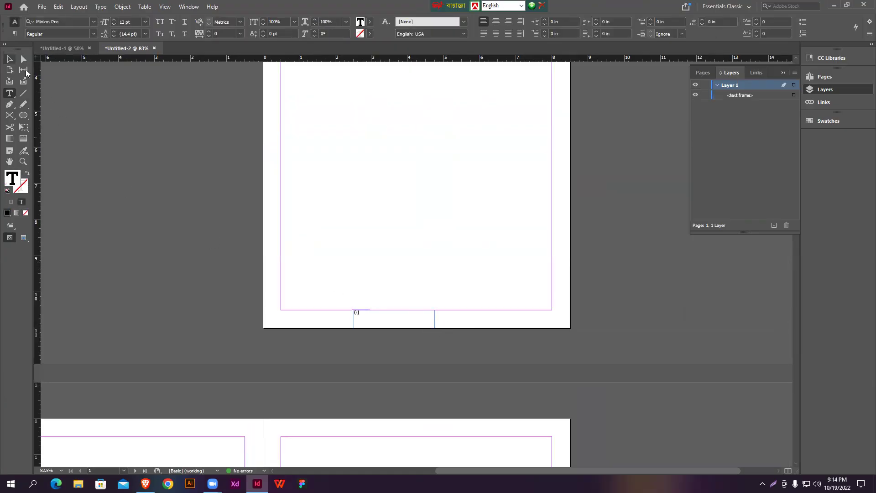
pyautogui.click(404, 220)
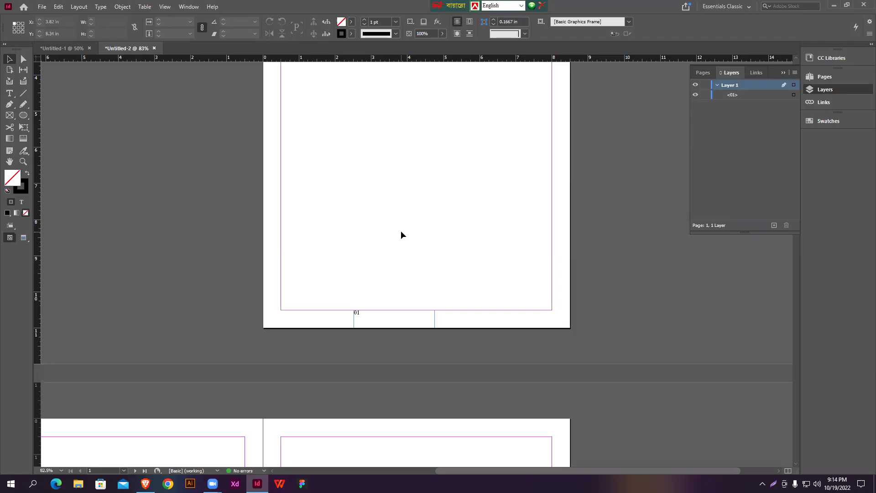
pyautogui.hotkey('ctrl', 'd')
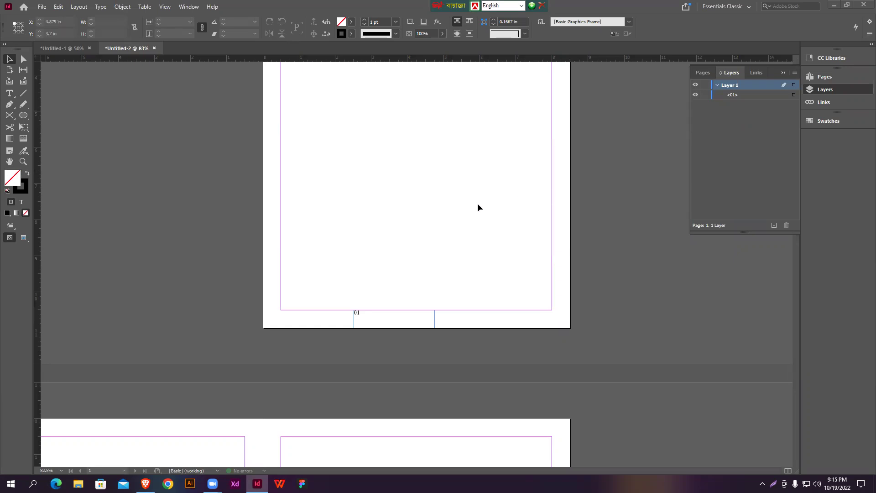
# Show the document's pages and delete the 01 text frame from page 1.
pyautogui.click(831, 76)
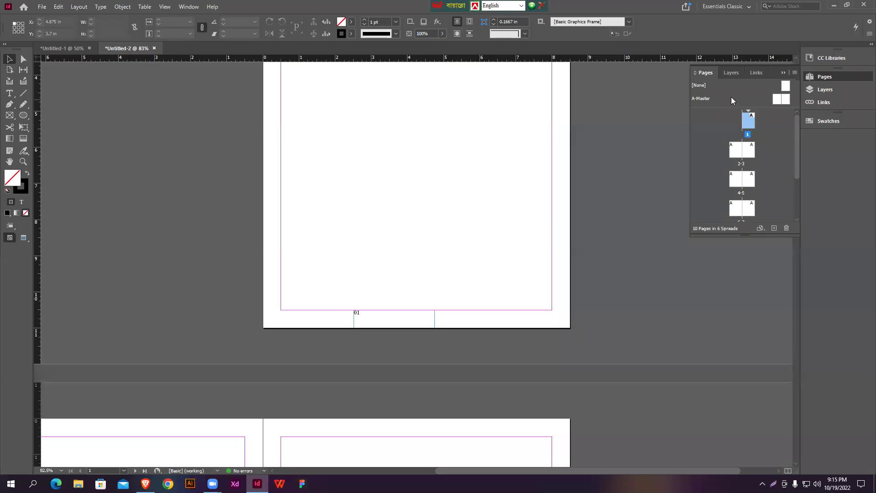
pyautogui.moveTo(451, 300); pyautogui.dragTo(280, 343)
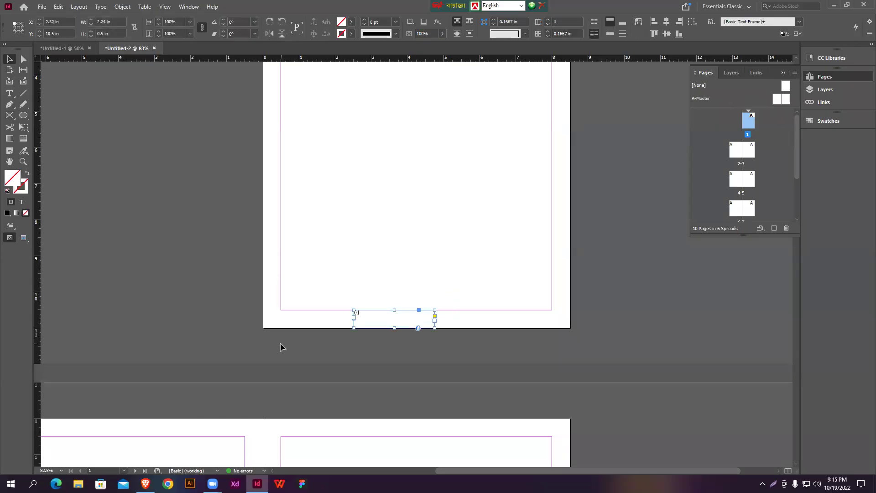
pyautogui.press('Delete')
# Open A-Master, add a text frame about 2.8 by 0.5 in reading 01 below the left page's bottom margin, and copy it to the right page.
pyautogui.doubleClick(778, 100)
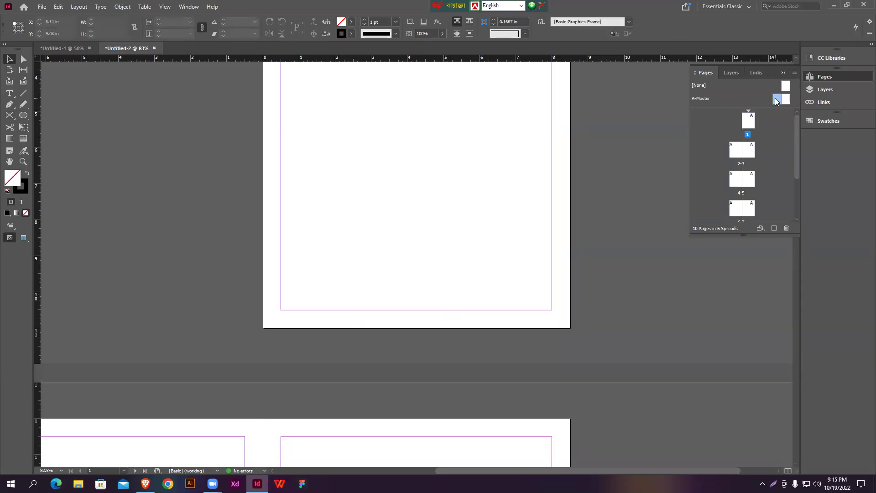
pyautogui.moveTo(339, 395); pyautogui.dragTo(394, 408)
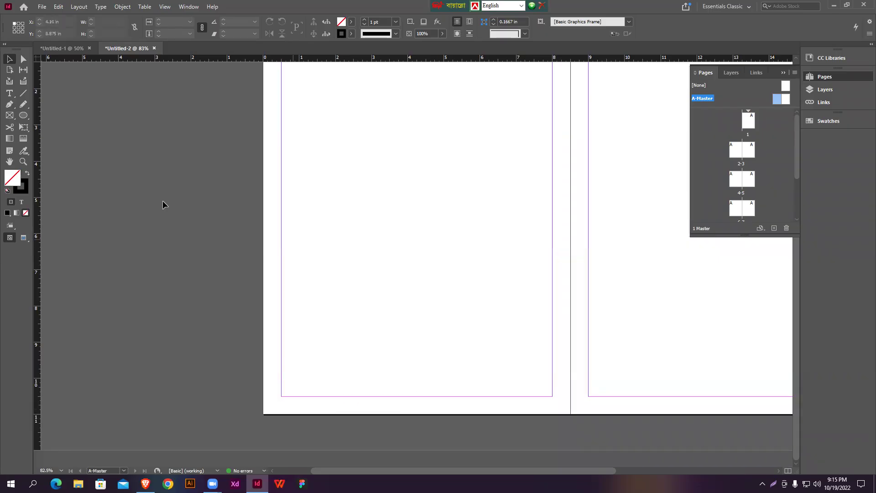
pyautogui.click(10, 93)
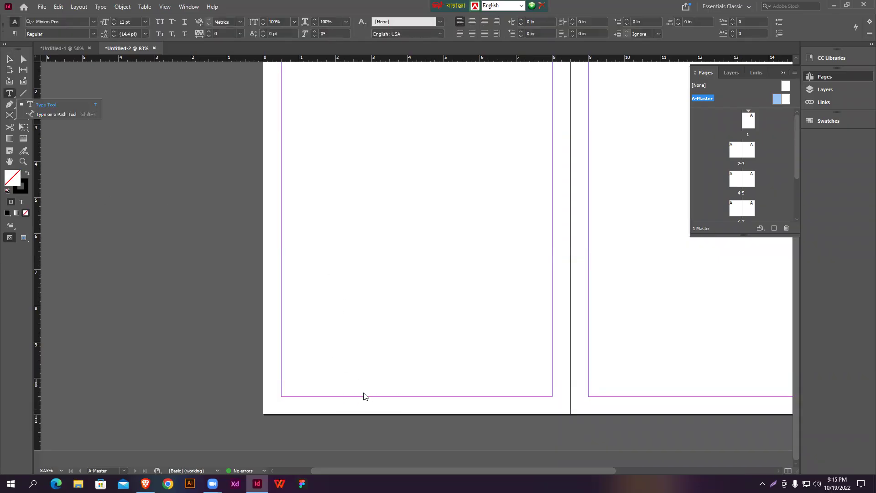
pyautogui.click(55, 106)
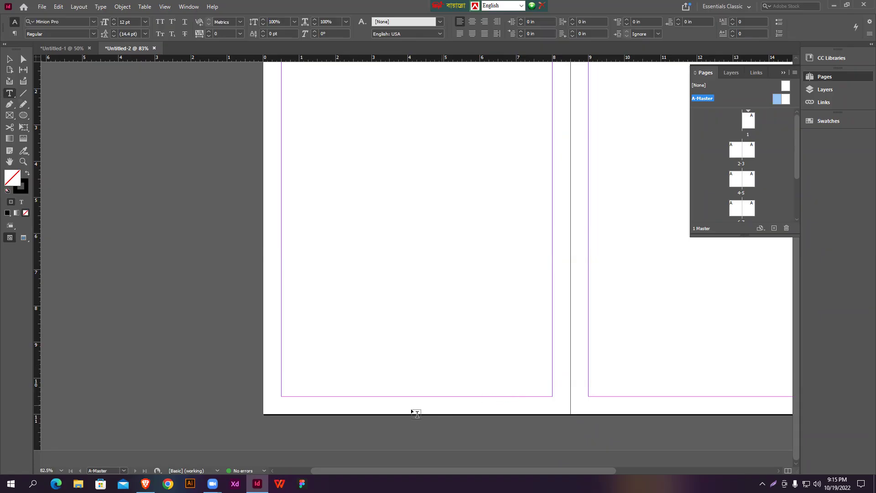
pyautogui.moveTo(340, 396); pyautogui.dragTo(440, 413)
pyautogui.write('01')
pyautogui.click(9, 59)
pyautogui.hotkey('ctrl', '-')
pyautogui.moveTo(368, 409); pyautogui.dragTo(660, 422)
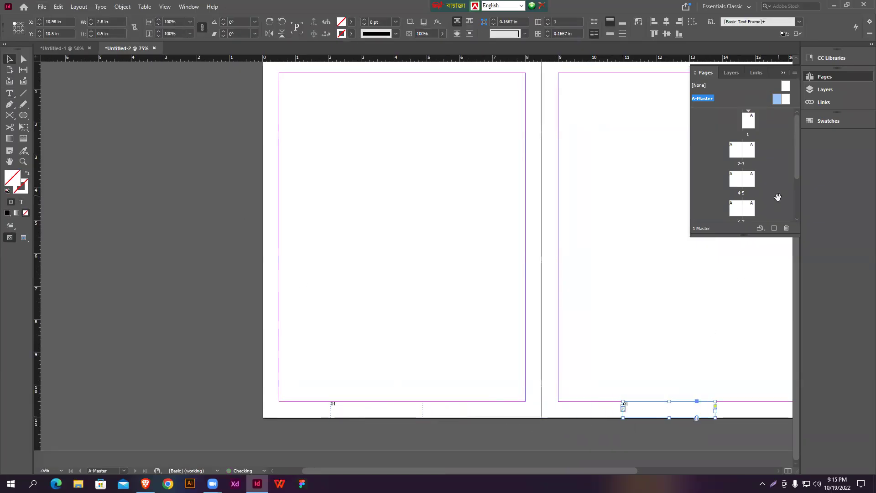
# Go to page 1 and review how the master's 01 text appears on the following spreads.
pyautogui.doubleClick(749, 122)
pyautogui.scroll(-12, 448, 336)
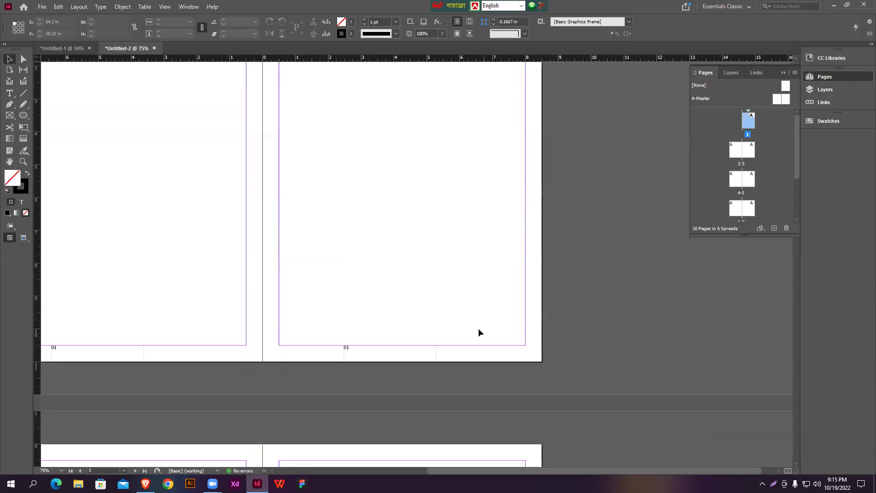
pyautogui.scroll(-4, 528, 325)
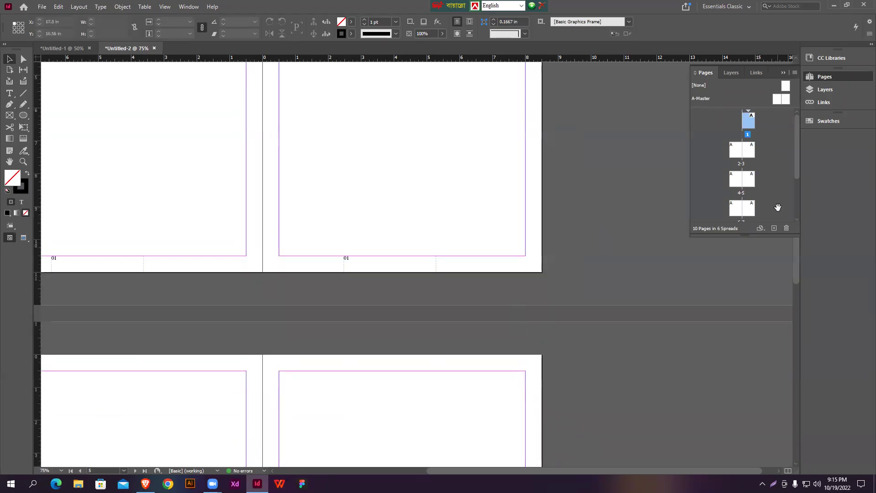
# Return to A-Master and delete the 01 text frames from both of its pages.
pyautogui.doubleClick(779, 101)
pyautogui.moveTo(308, 339); pyautogui.dragTo(687, 418)
pyautogui.press('Delete')
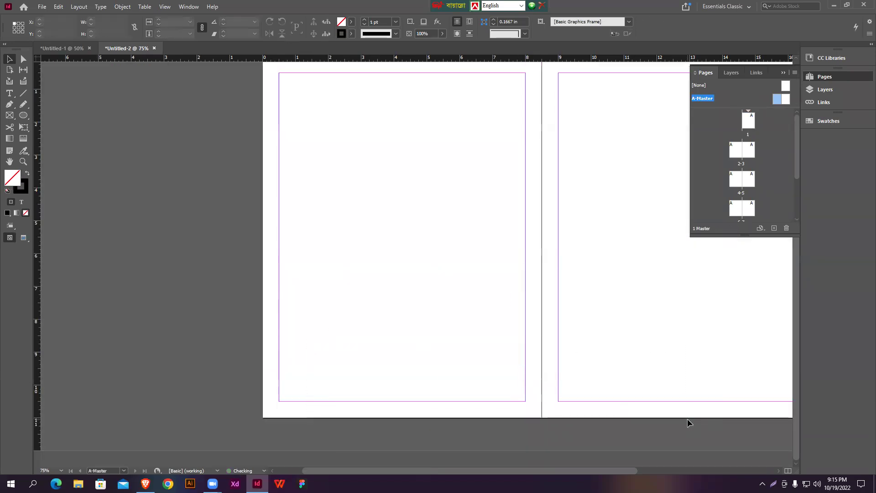
# Draw a text frame about 2.88 by 0.5 in below A-Master's left-page bottom margin and show the Current Page Number marker command.
pyautogui.click(9, 93)
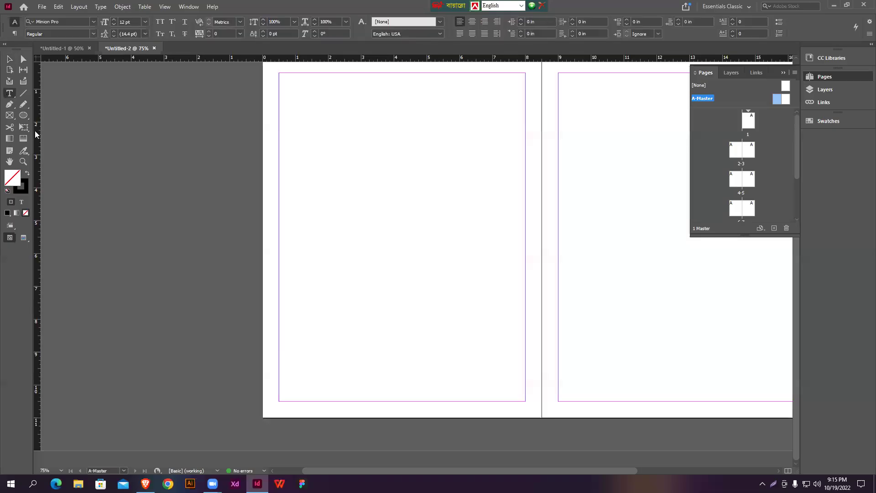
pyautogui.moveTo(350, 401); pyautogui.dragTo(446, 416)
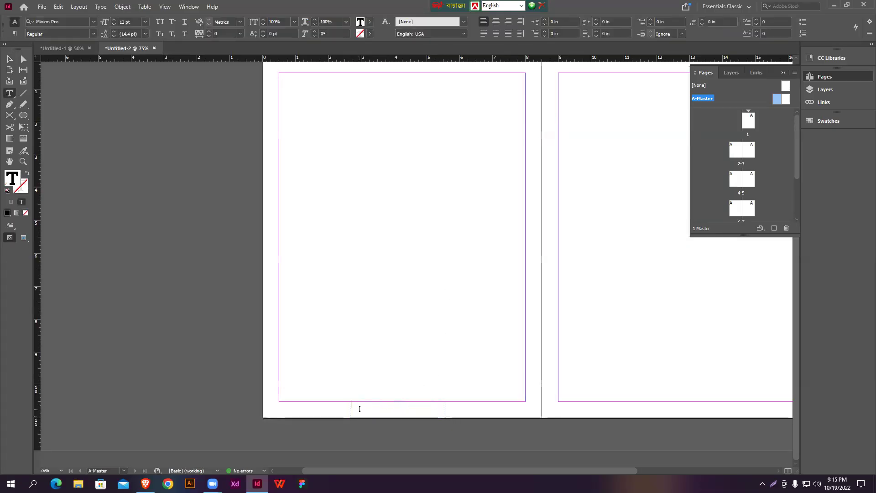
pyautogui.click(104, 8)
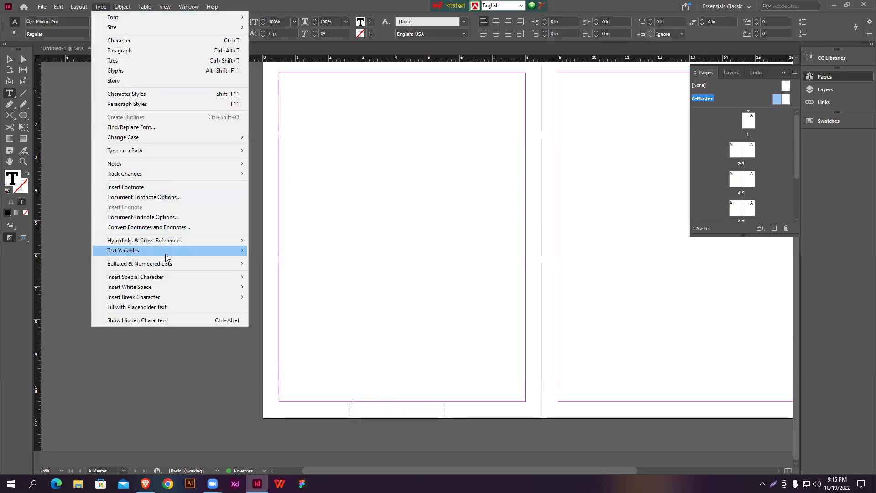
pyautogui.moveTo(166, 278)
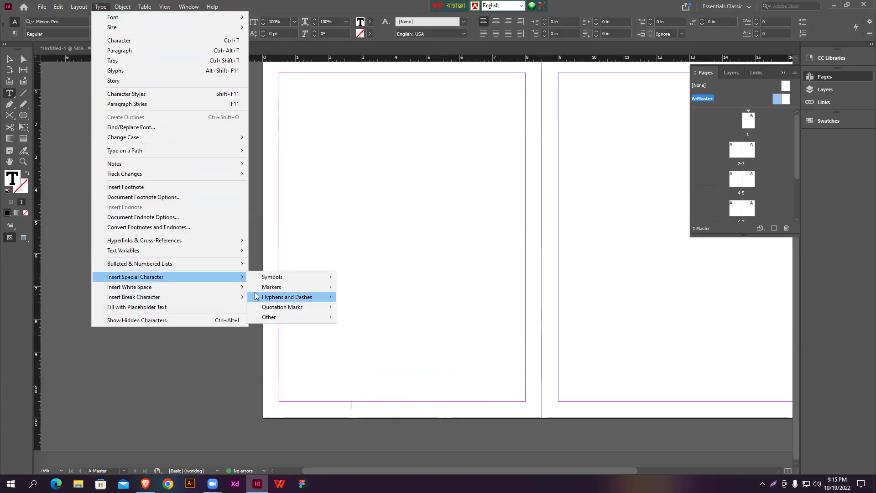
pyautogui.moveTo(274, 287)
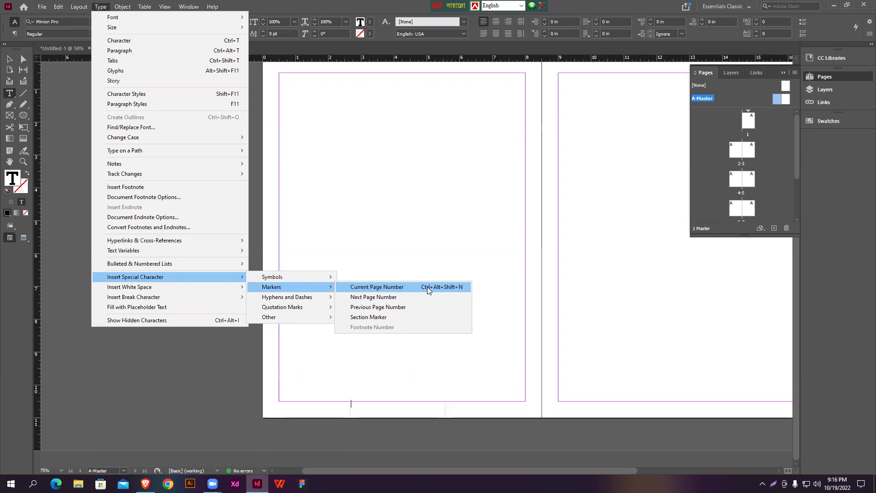
pyautogui.click(413, 4)
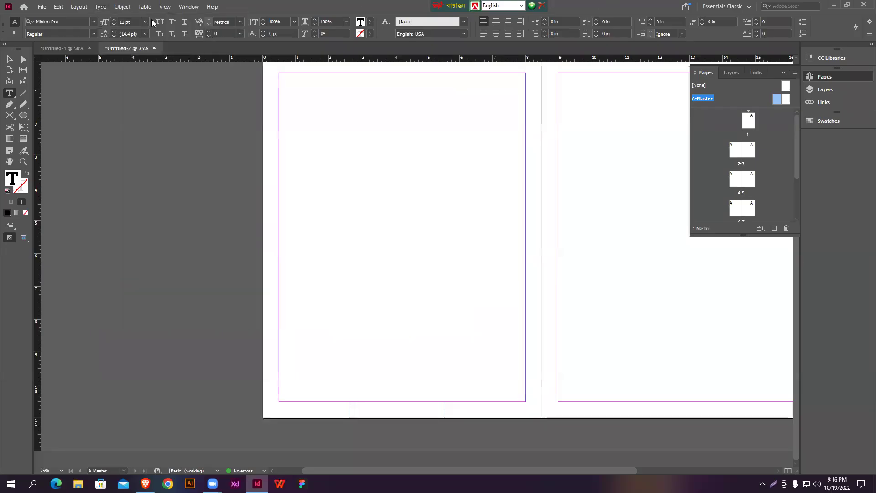
# Delete the empty text frame below the bottom margin of A-Master's left page.
pyautogui.click(9, 59)
pyautogui.moveTo(462, 336); pyautogui.dragTo(300, 447)
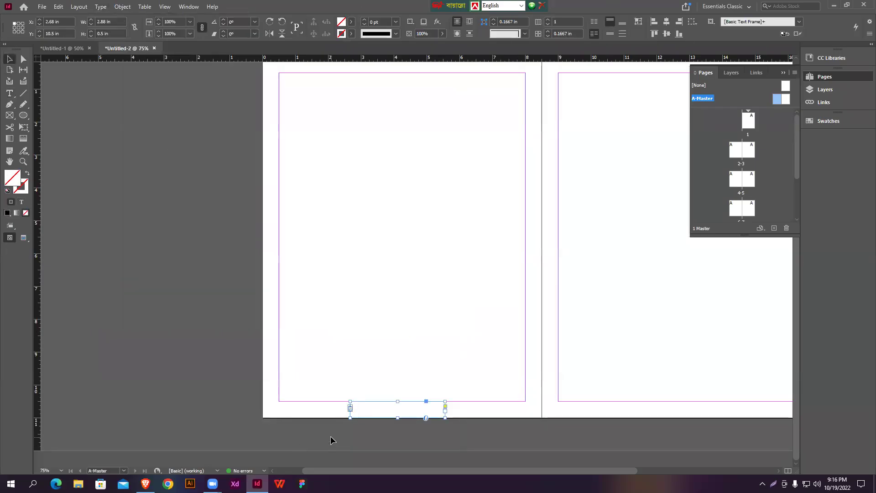
pyautogui.click(331, 439)
# Draw a text frame about 3.38 by 0.5 in below the left page's bottom margin and insert a Current Page Number marker.
pyautogui.click(9, 93)
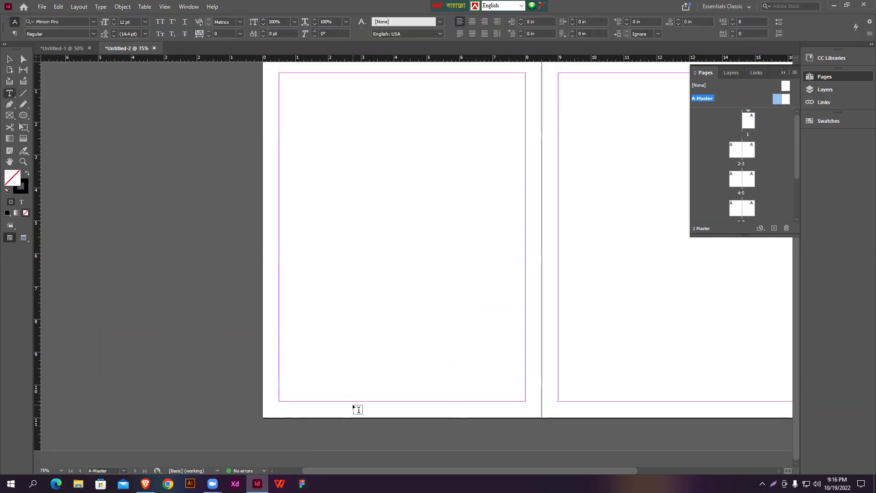
pyautogui.moveTo(350, 402); pyautogui.dragTo(461, 415)
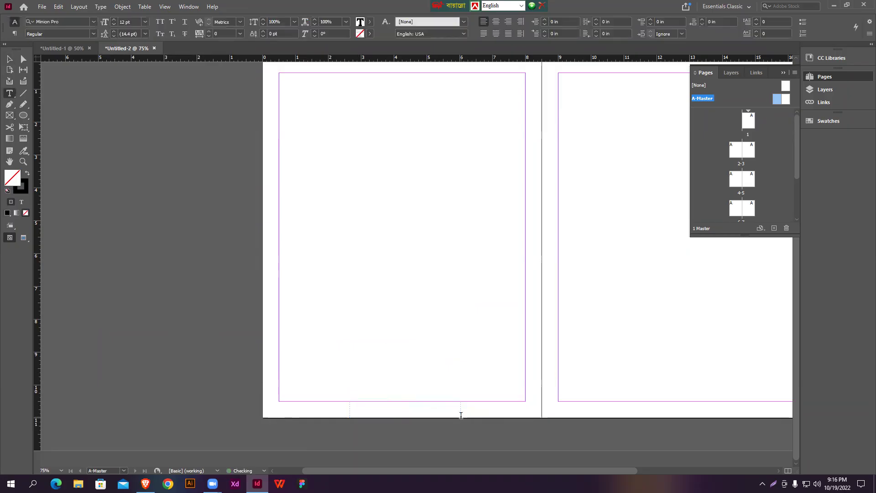
pyautogui.click(101, 7)
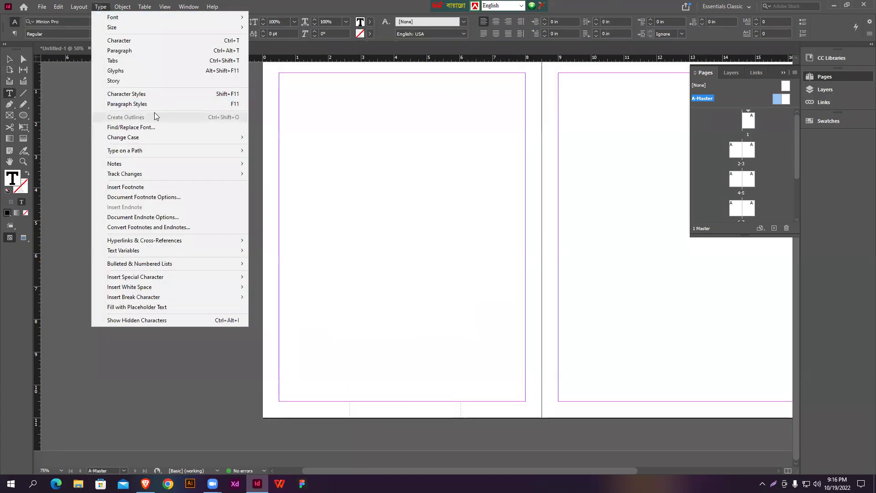
pyautogui.moveTo(148, 275)
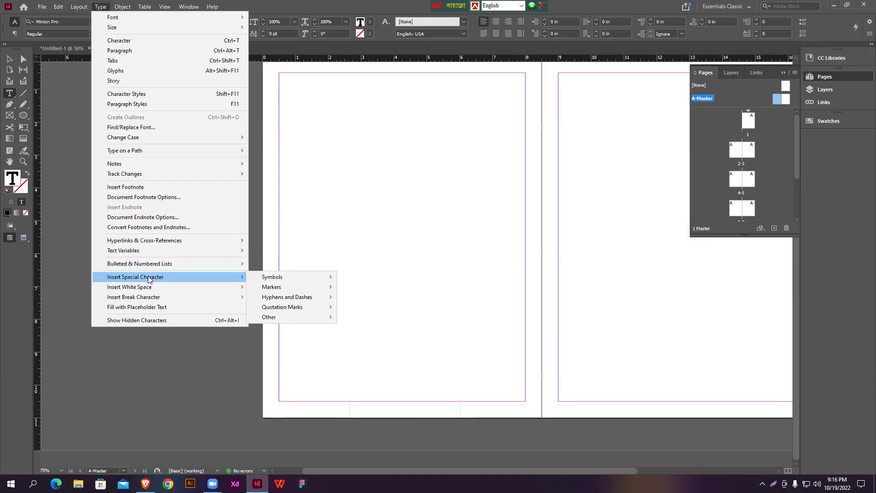
pyautogui.moveTo(274, 289)
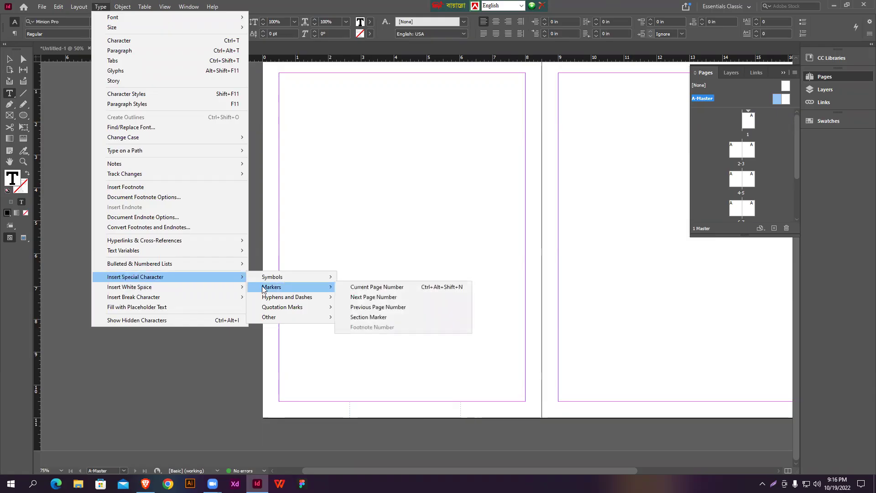
pyautogui.click(384, 290)
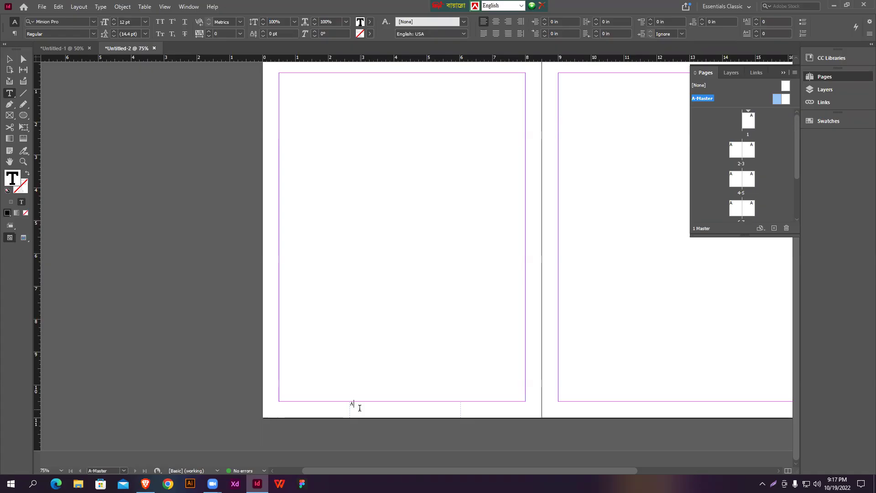
# Set the page number marker to 20 pt with centred alignment, and centre it vertically within its frame.
pyautogui.hotkey('ctrl', 'a')
pyautogui.click(115, 20)
pyautogui.click(114, 20)
pyautogui.click(114, 19)
pyautogui.click(114, 20)
pyautogui.click(114, 20)
pyautogui.click(114, 19)
pyautogui.click(114, 19)
pyautogui.click(114, 21)
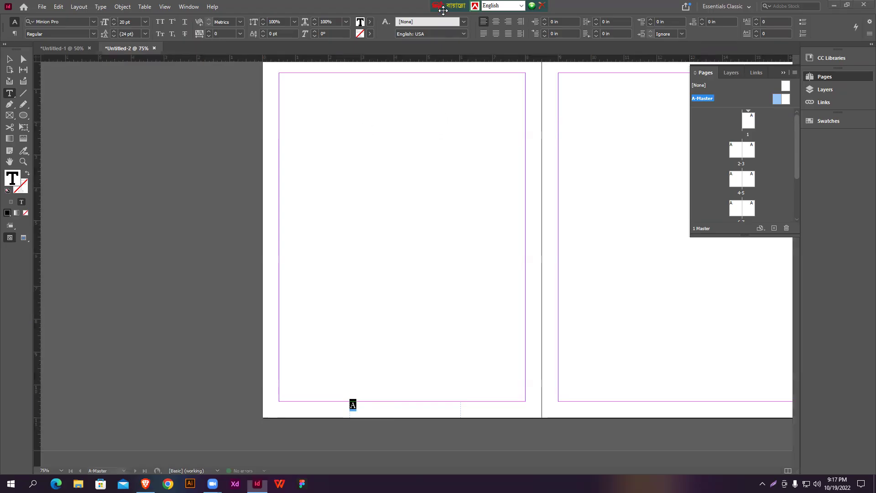
pyautogui.click(496, 22)
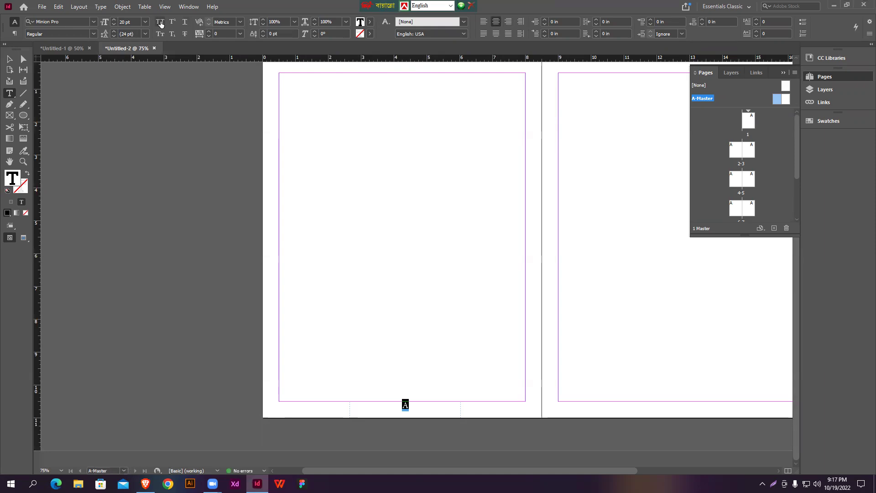
pyautogui.press('Escape')
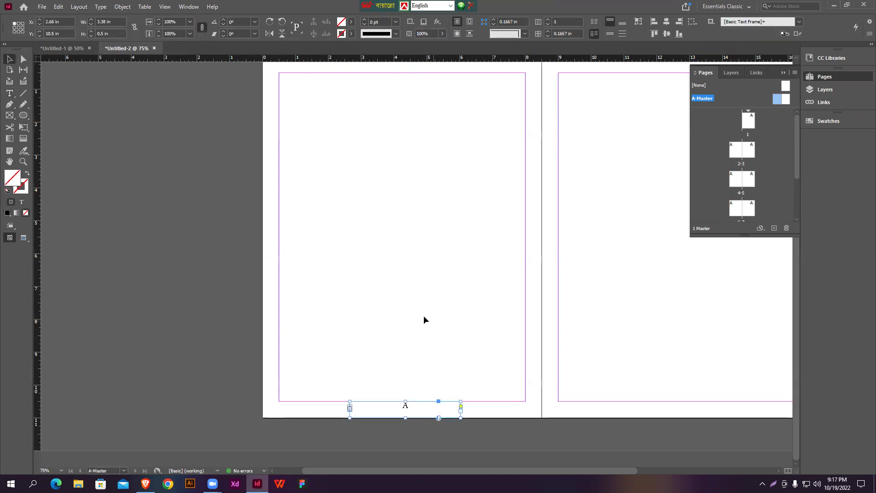
pyautogui.click(611, 34)
pyautogui.click(420, 391)
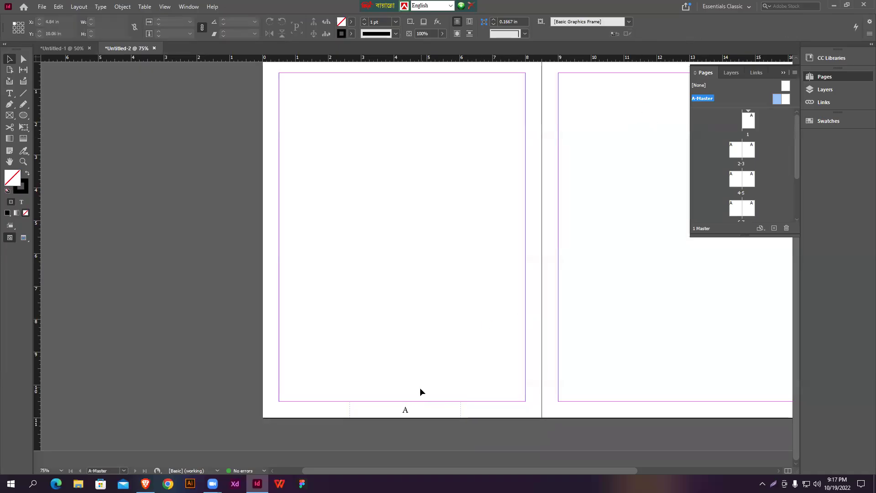
# Shift the marker frame sideways below the margin and align it to the left page's horizontal centre.
pyautogui.moveTo(404, 413); pyautogui.dragTo(355, 413)
pyautogui.click(695, 22)
pyautogui.click(731, 52)
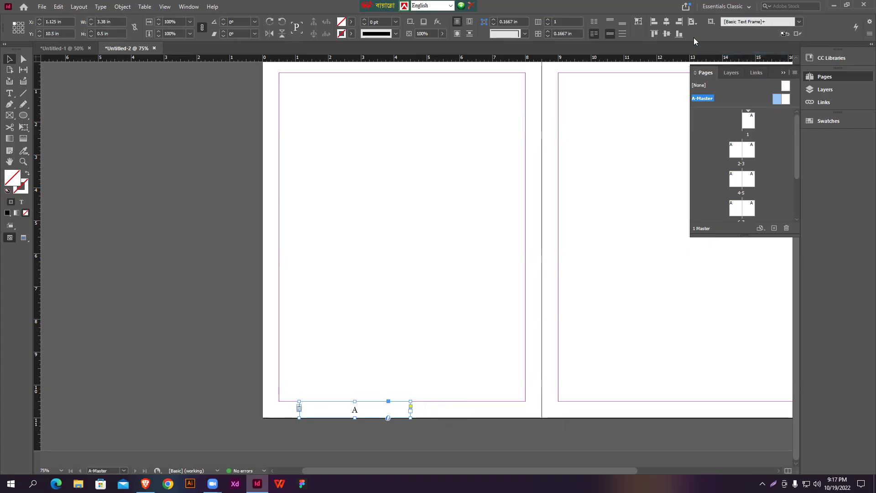
pyautogui.click(667, 23)
pyautogui.click(439, 318)
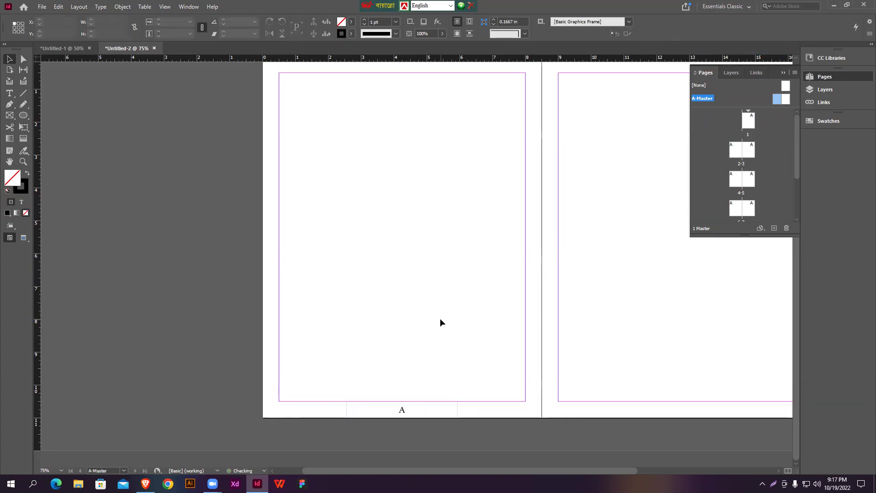
# Copy the page number frame to A-Master's right page and centre it horizontally below the bottom margin.
pyautogui.hotkey('ctrl', '-')
pyautogui.click(323, 383)
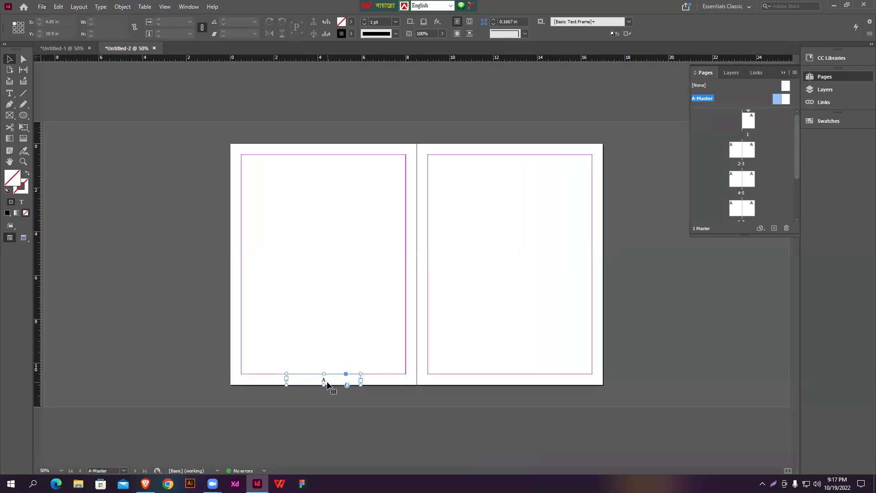
pyautogui.moveTo(324, 382); pyautogui.dragTo(512, 386)
pyautogui.moveTo(446, 359); pyautogui.dragTo(539, 398)
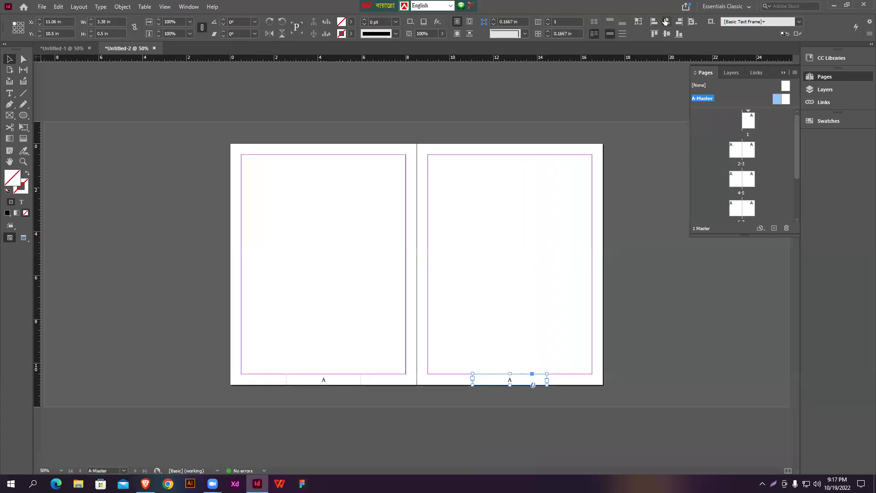
pyautogui.click(666, 22)
pyautogui.click(519, 299)
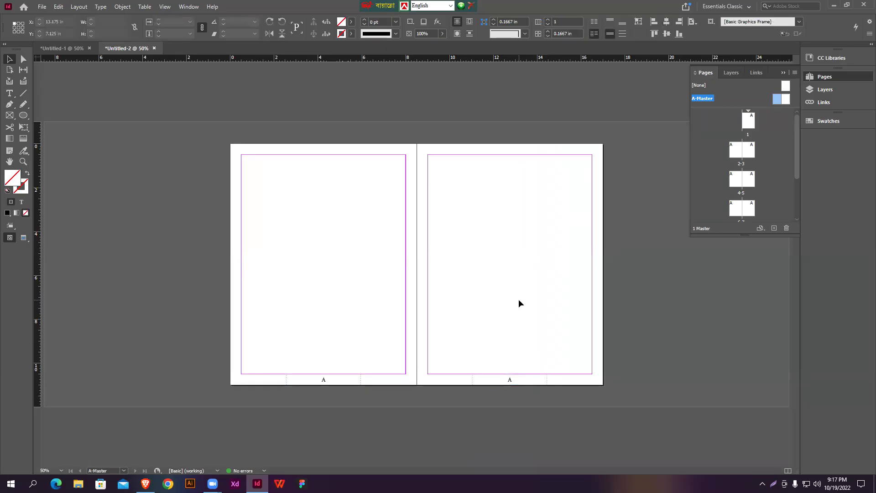
# Go to page 1 and review the automatic page numbers on each spread through page 10.
pyautogui.doubleClick(748, 121)
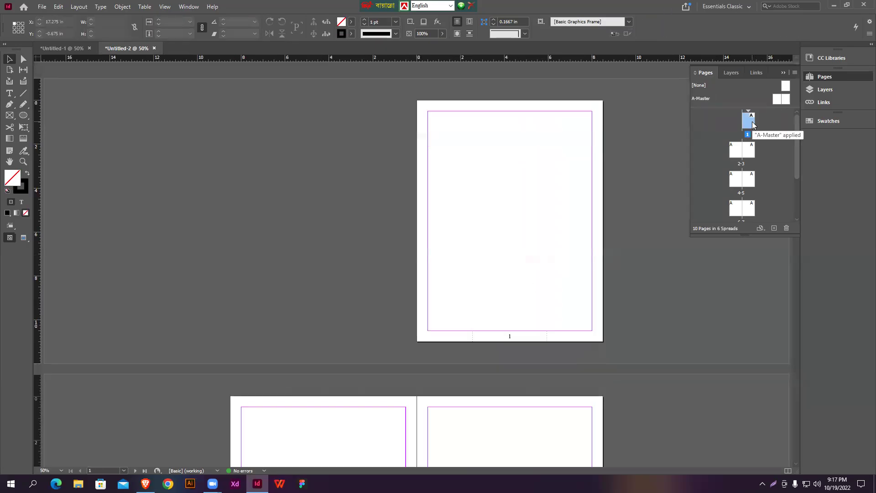
pyautogui.scroll(-5, 507, 319)
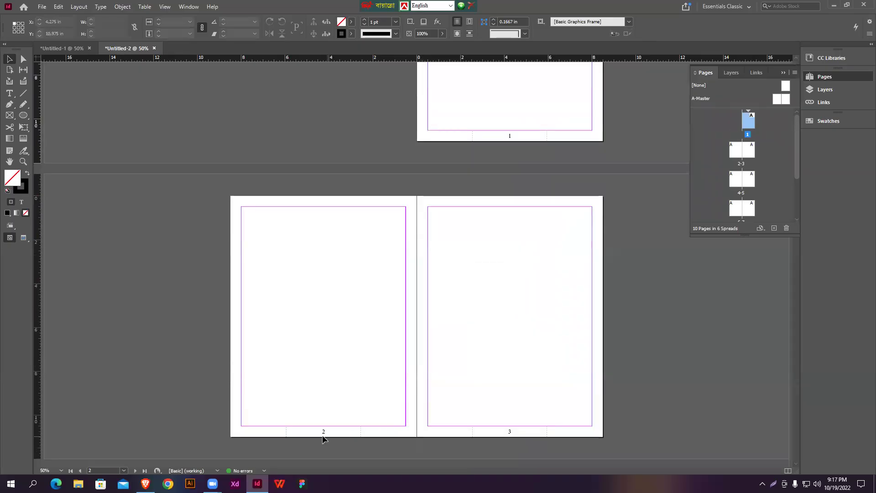
pyautogui.scroll(-9, 520, 420)
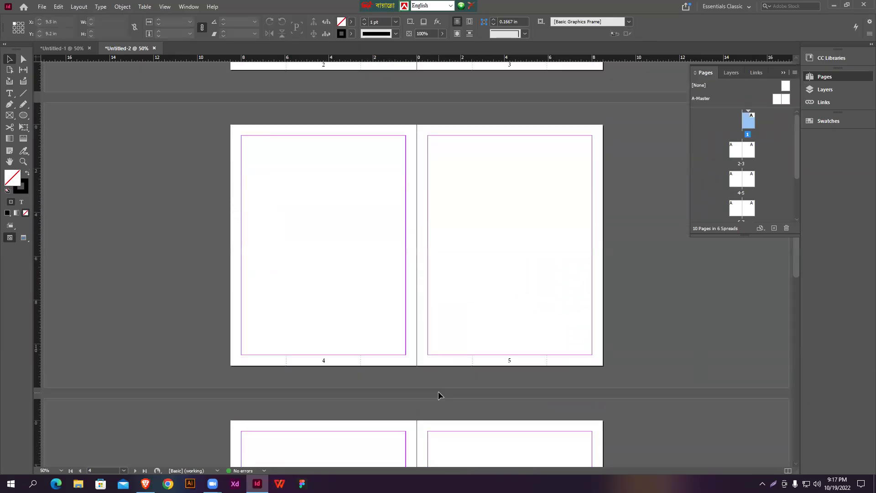
pyautogui.scroll(-11, 505, 341)
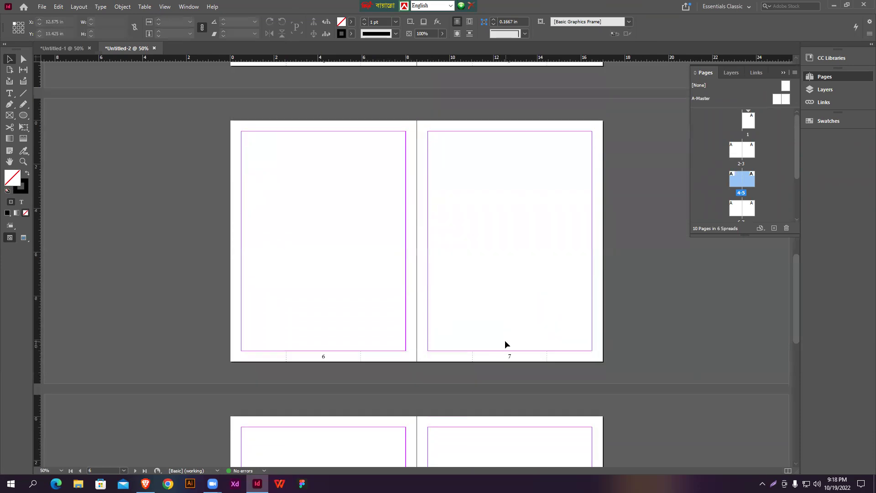
pyautogui.scroll(-9, 511, 275)
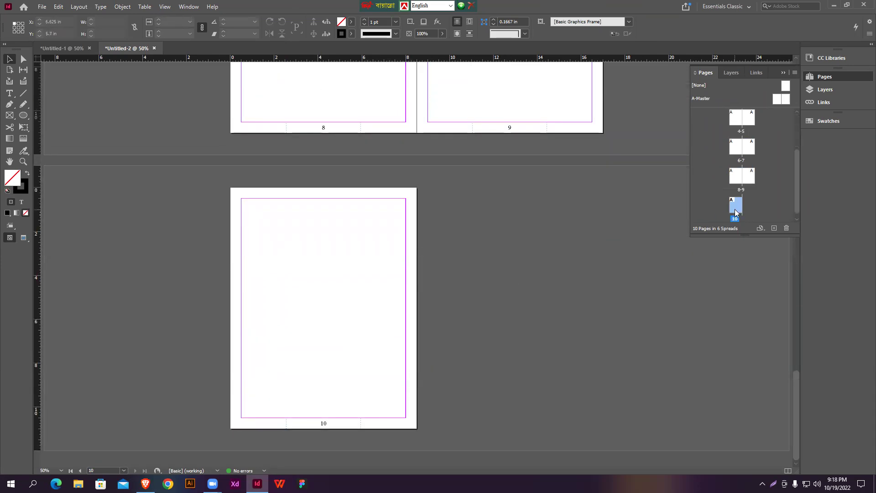
# Add three pages at the end of the document and insert one more page after page 9.
pyautogui.click(774, 228)
pyautogui.click(775, 228)
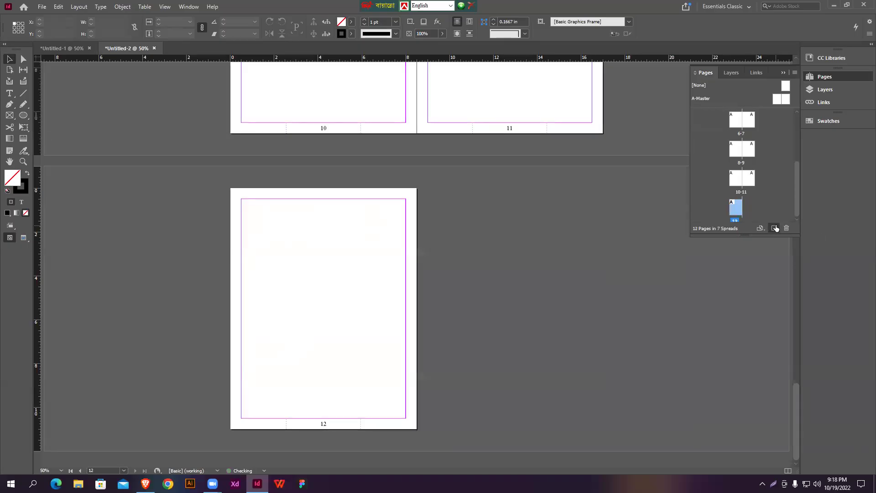
pyautogui.click(775, 227)
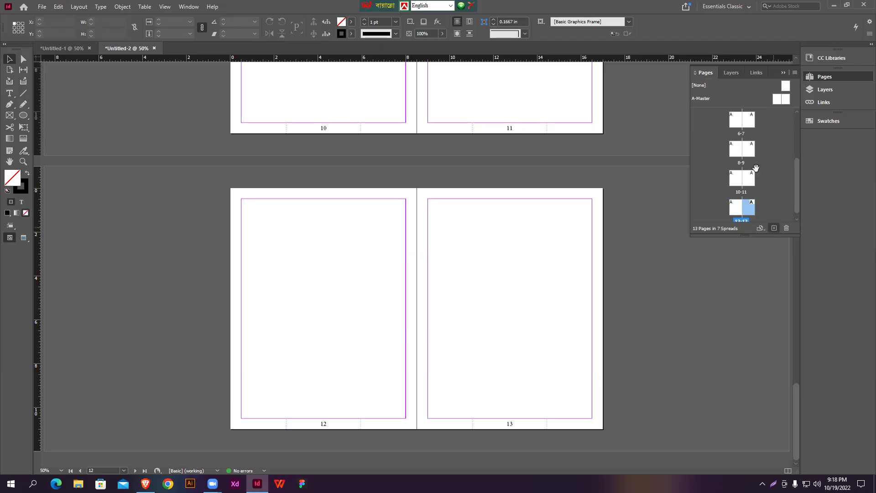
pyautogui.click(748, 150)
pyautogui.click(775, 228)
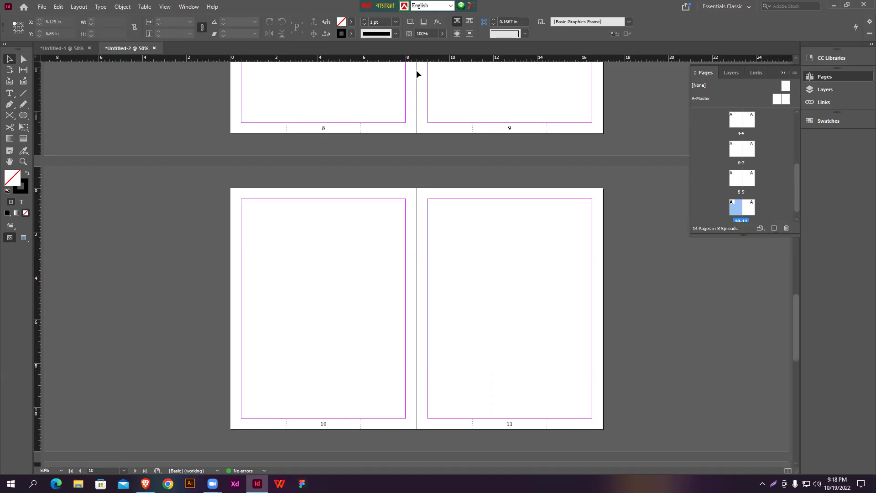
# Delete the page number frames from both A-Master pages, check spread 4-5, and return to A-Master.
pyautogui.doubleClick(777, 100)
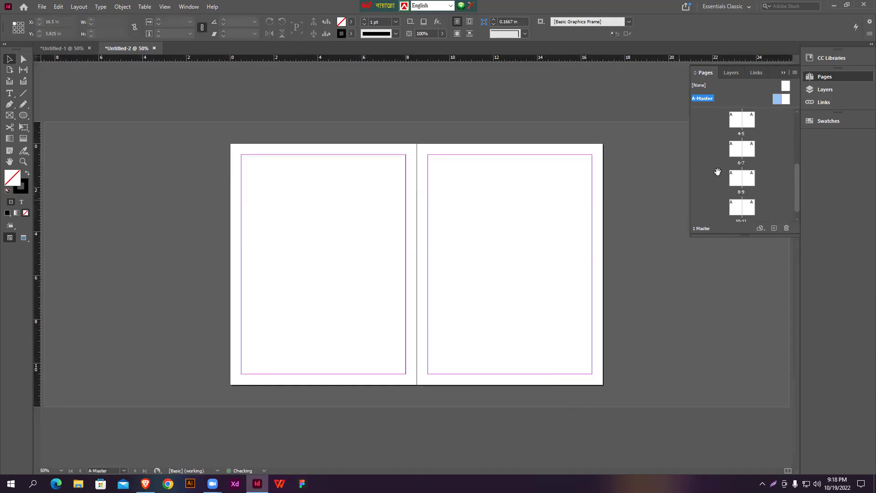
pyautogui.doubleClick(748, 121)
pyautogui.doubleClick(776, 100)
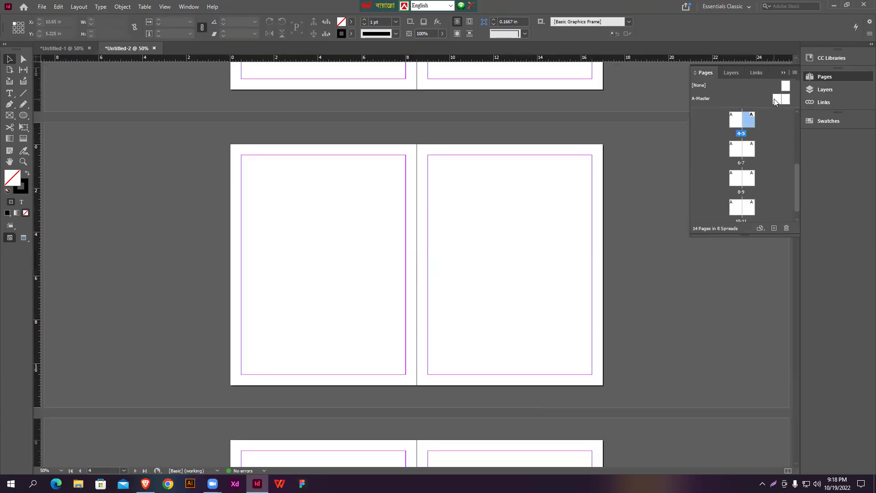
# Draw a text frame about 3.8 by 0.5 in below A-Master's left-page bottom margin and insert the Current Page Number marker.
pyautogui.click(9, 94)
pyautogui.moveTo(280, 374); pyautogui.dragTo(363, 384)
pyautogui.scroll(1, 347, 391)
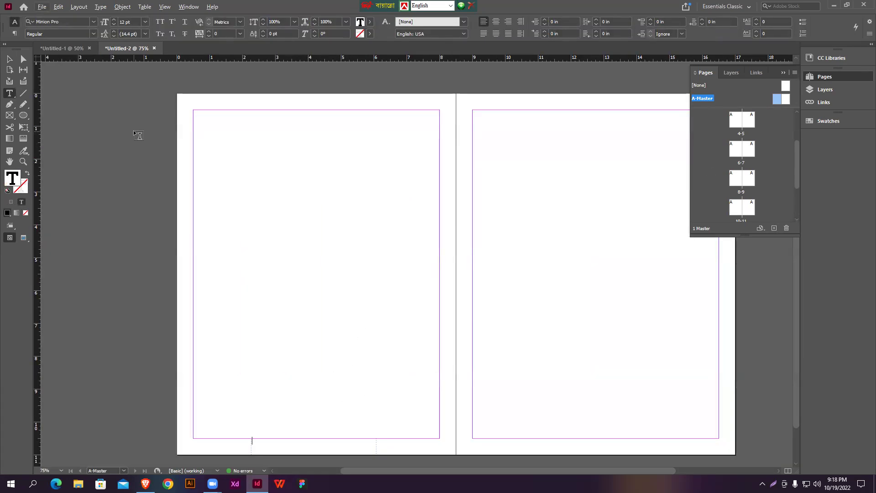
pyautogui.click(100, 7)
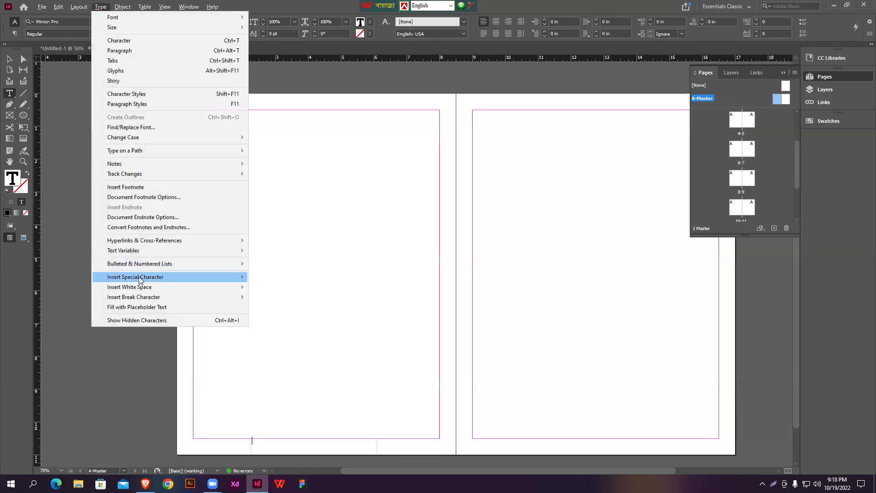
pyautogui.moveTo(158, 281)
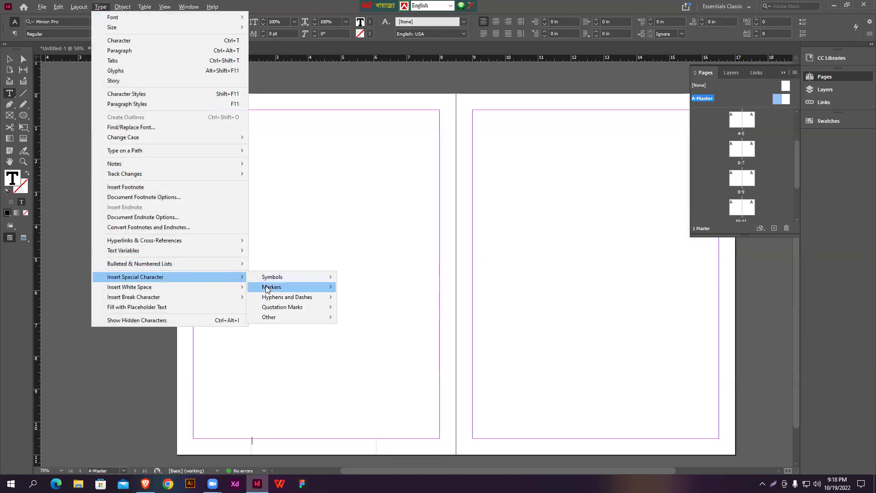
pyautogui.moveTo(321, 288)
pyautogui.click(385, 287)
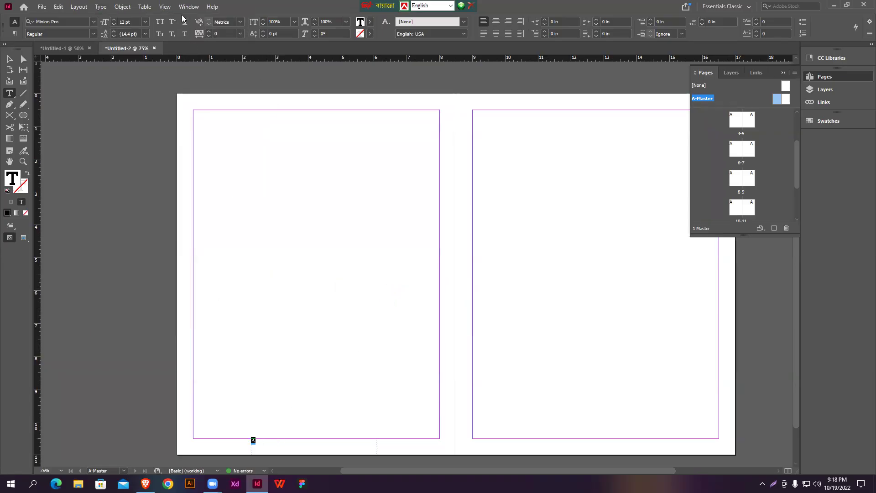
# Set the new page number marker to 25 pt and centre-align it in its frame.
pyautogui.click(113, 20)
pyautogui.click(114, 20)
pyautogui.click(114, 19)
pyautogui.click(113, 20)
pyautogui.click(114, 19)
pyautogui.click(113, 19)
pyautogui.click(113, 20)
pyautogui.click(114, 20)
pyautogui.click(114, 20)
pyautogui.click(114, 20)
pyautogui.click(113, 20)
pyautogui.click(113, 25)
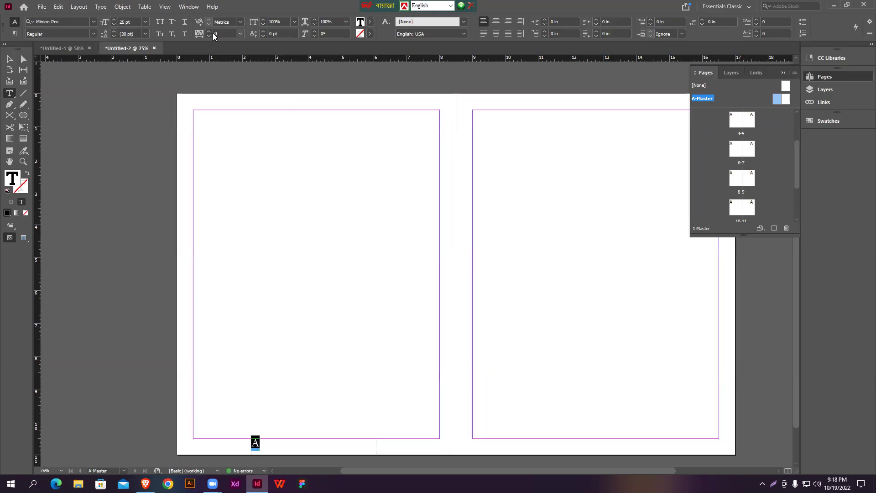
pyautogui.click(495, 22)
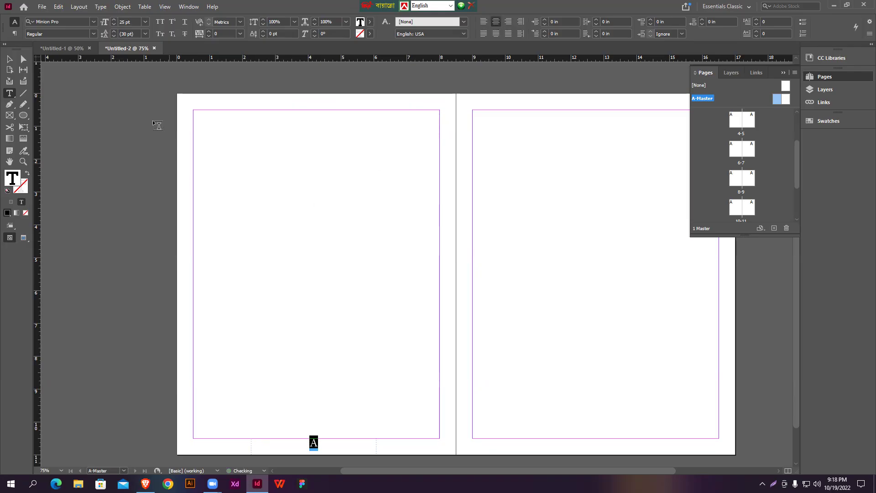
# Centre the marker vertically within its frame and align the frame to the left page's horizontal centre.
pyautogui.click(6, 62)
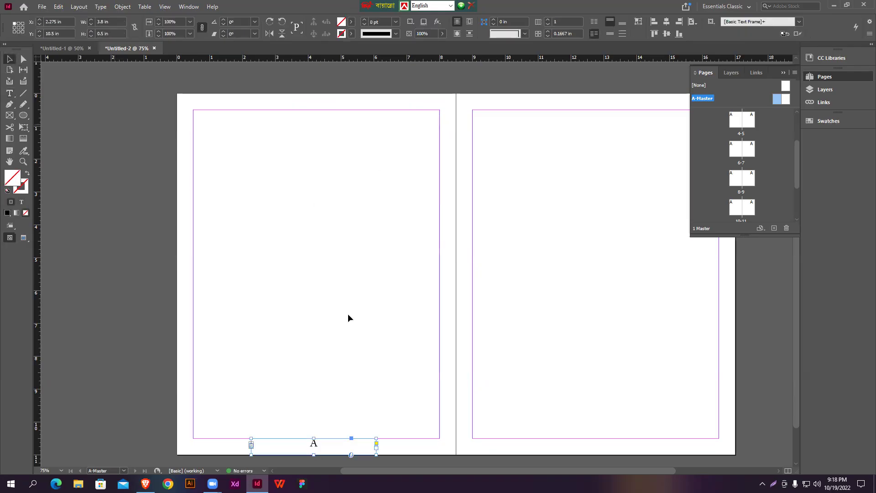
pyautogui.click(360, 413)
pyautogui.click(318, 445)
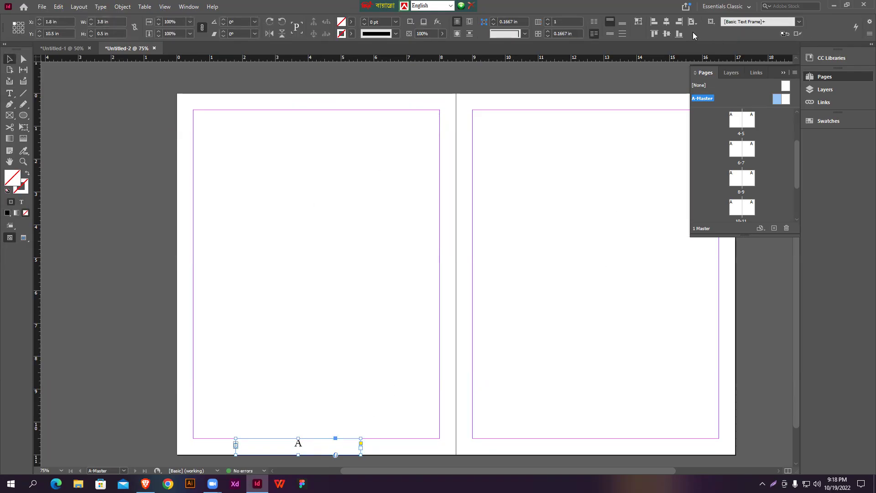
pyautogui.click(666, 21)
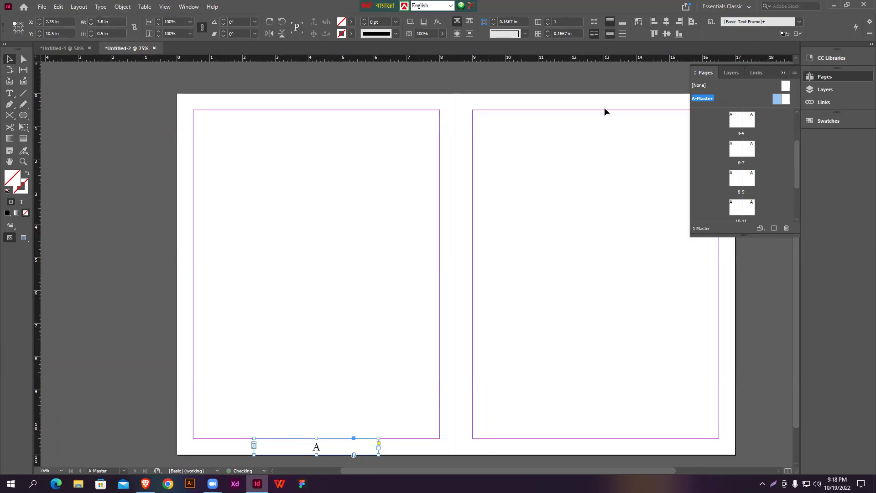
# Duplicate the page number frame to A-Master's right page at the same height and check the numbering through pages 1 to 13.
pyautogui.click(365, 427)
pyautogui.click(315, 445)
pyautogui.moveTo(319, 451); pyautogui.dragTo(595, 455)
pyautogui.click(580, 361)
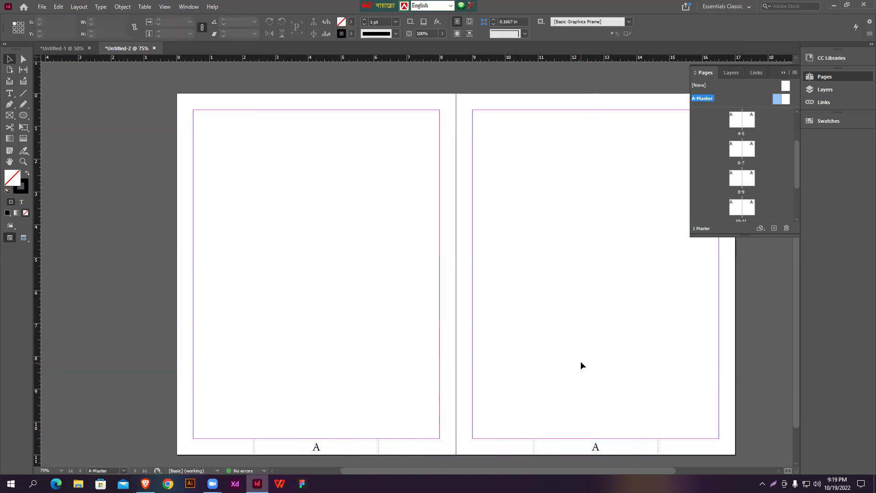
pyautogui.doubleClick(741, 126)
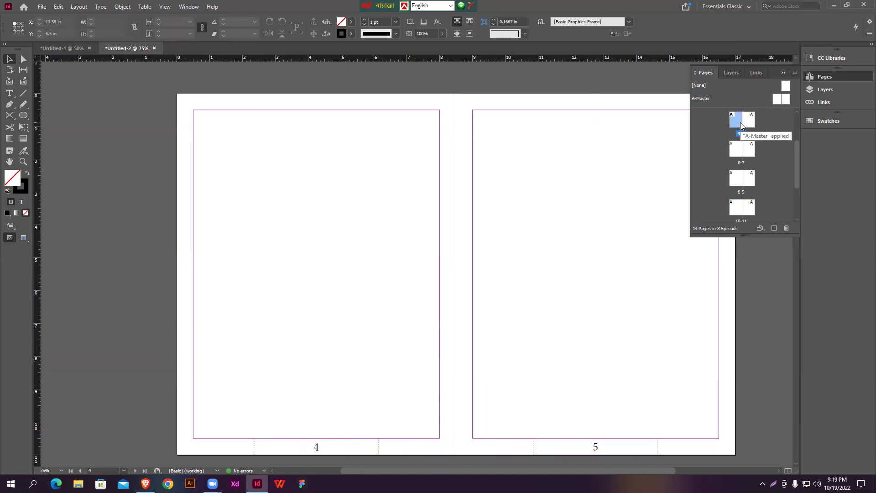
pyautogui.scroll(10, 505, 289)
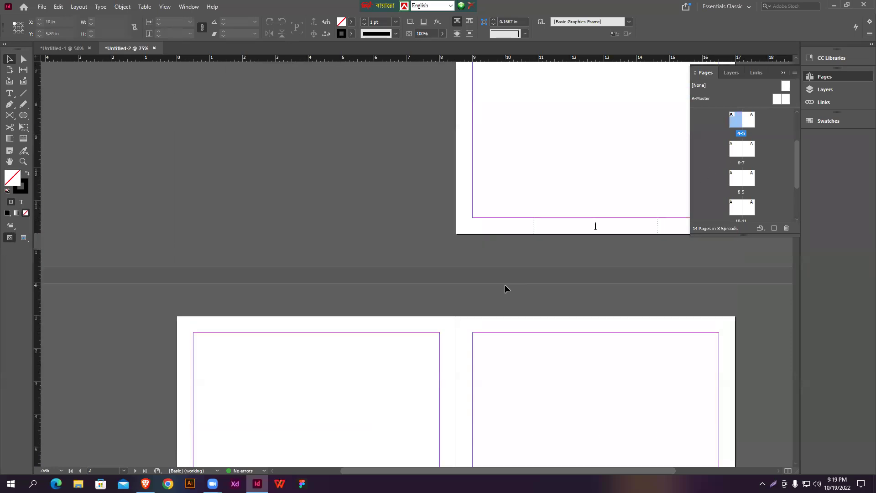
pyautogui.scroll(-9, 505, 288)
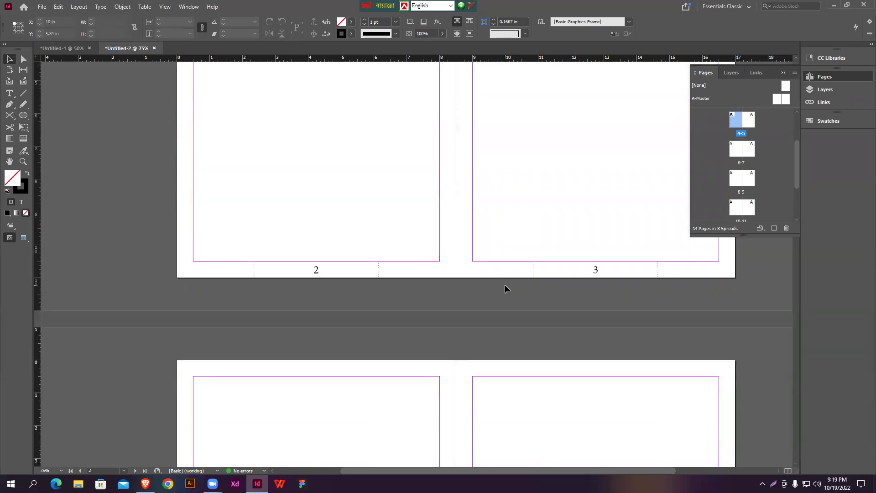
pyautogui.scroll(-15, 505, 289)
pyautogui.scroll(-20, 505, 285)
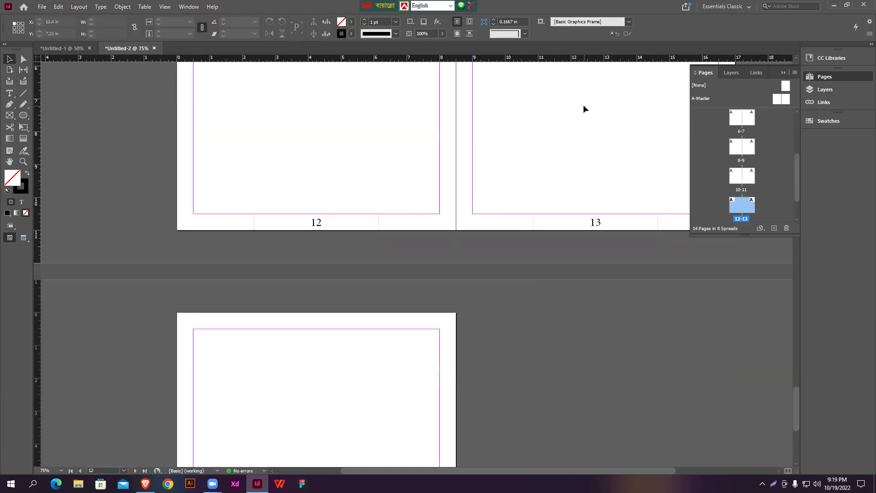
# Switch to the Untitled-1 document and create a new two-page Letter master, D-Master, based on [None].
pyautogui.click(78, 48)
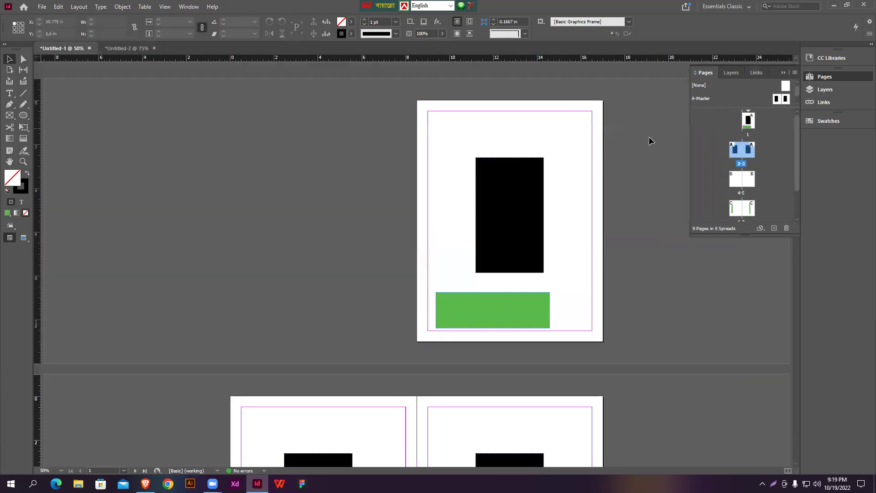
pyautogui.scroll(-15, 538, 182)
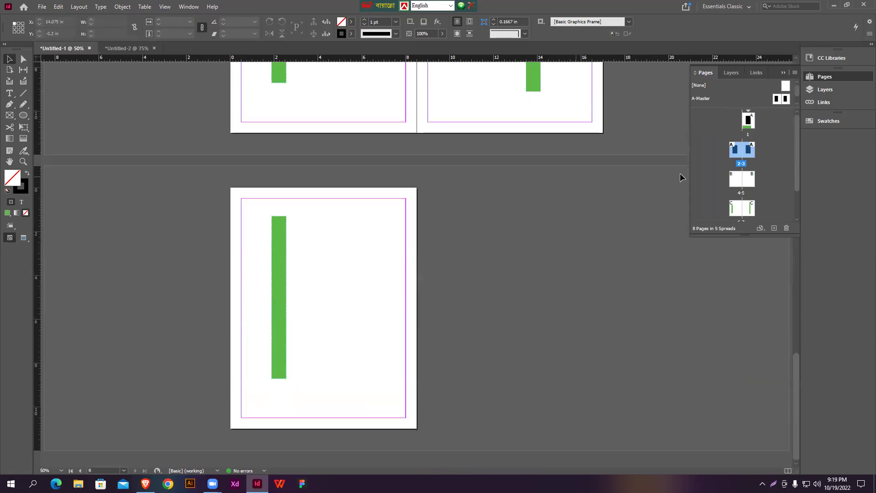
pyautogui.scroll(-1, 758, 180)
pyautogui.scroll(2, 753, 182)
pyautogui.scroll(4, 548, 106)
pyautogui.scroll(4, 548, 106)
pyautogui.moveTo(796, 88); pyautogui.dragTo(798, 100)
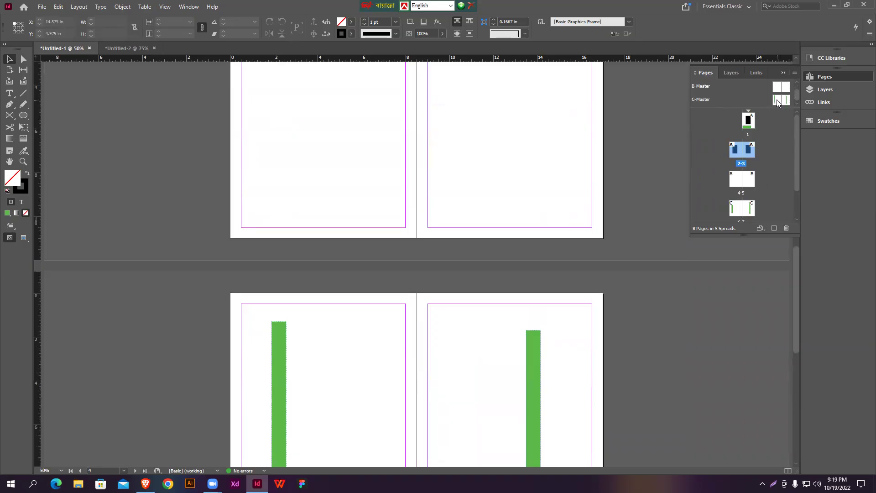
pyautogui.rightClick(777, 103)
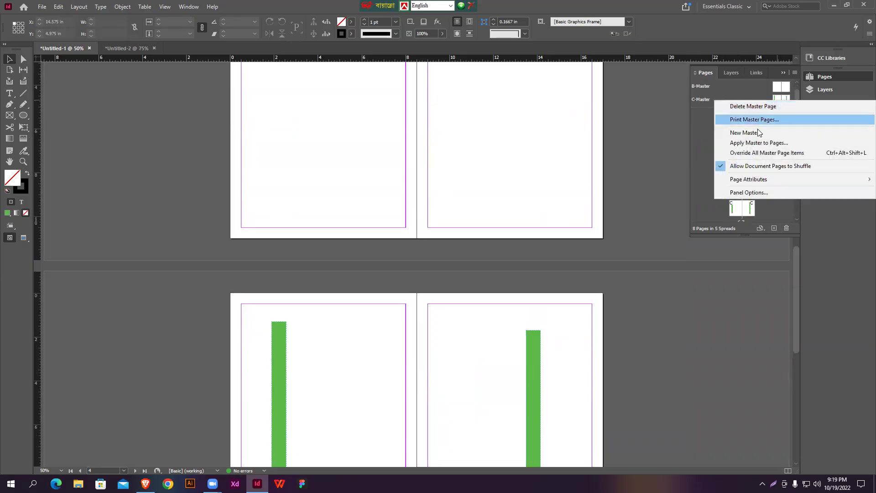
pyautogui.click(757, 132)
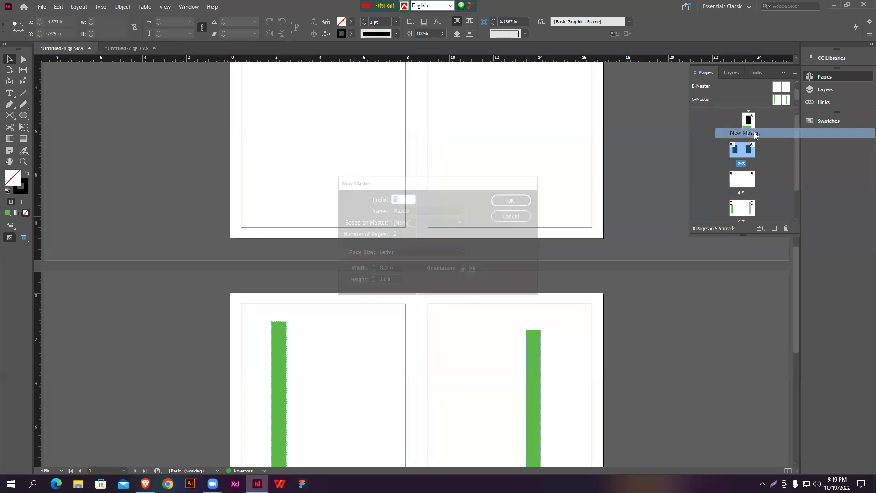
pyautogui.click(512, 201)
pyautogui.click(756, 93)
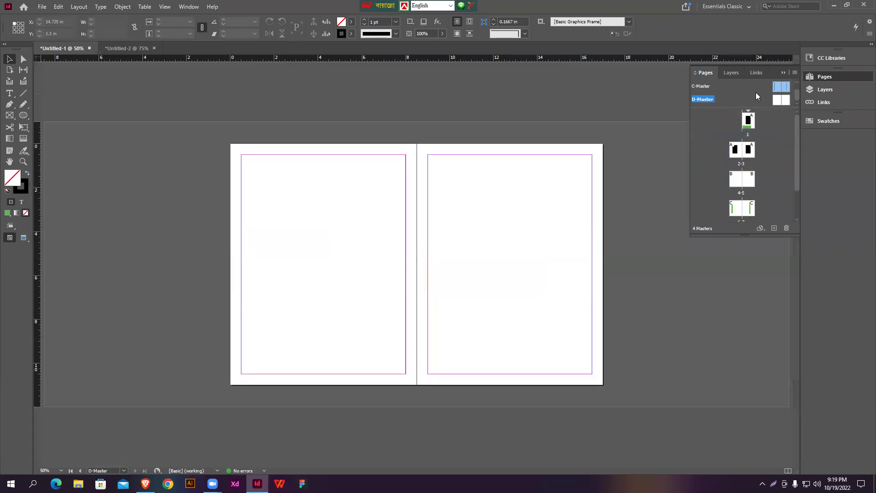
# Draw a text frame about 3.6 by 0.5 in below D-Master's left-page bottom margin and insert the Current Page Number marker.
pyautogui.click(10, 95)
pyautogui.moveTo(278, 375); pyautogui.dragTo(356, 385)
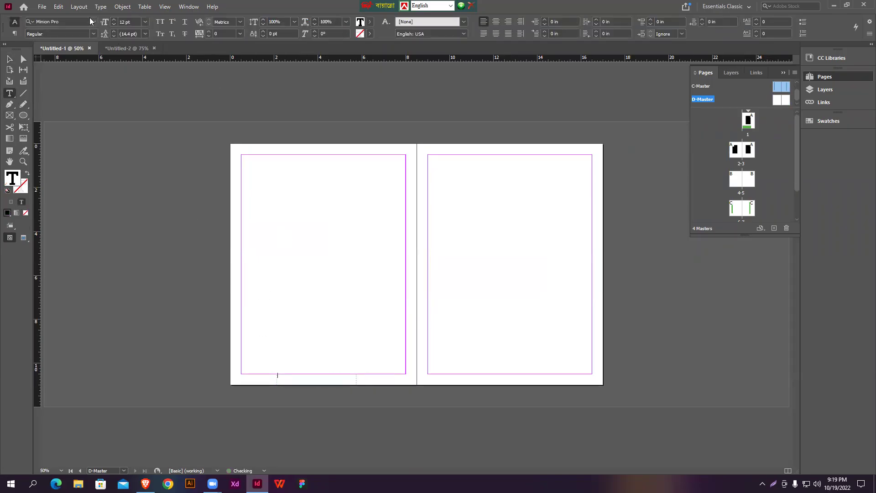
pyautogui.click(101, 6)
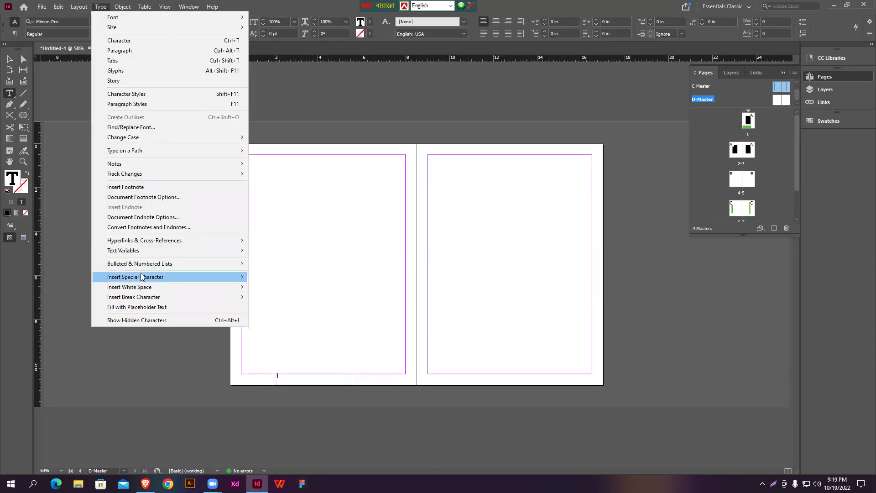
pyautogui.moveTo(141, 276)
pyautogui.moveTo(292, 286)
pyautogui.click(393, 287)
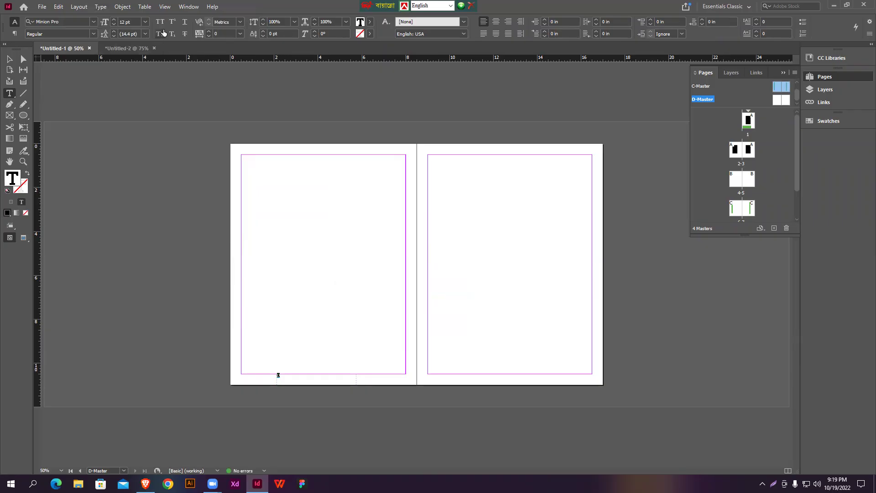
# Set D-Master's page number marker to 24 pt and centre-align it in its frame.
pyautogui.click(145, 21)
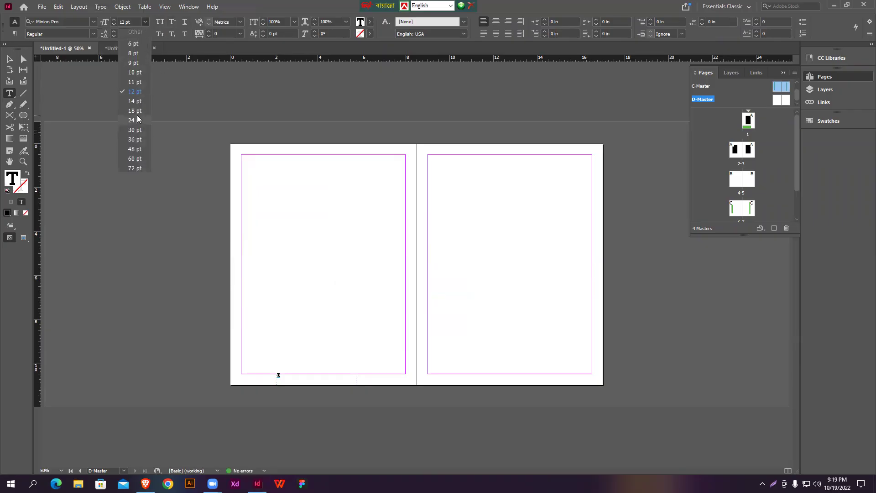
pyautogui.click(137, 120)
pyautogui.click(496, 22)
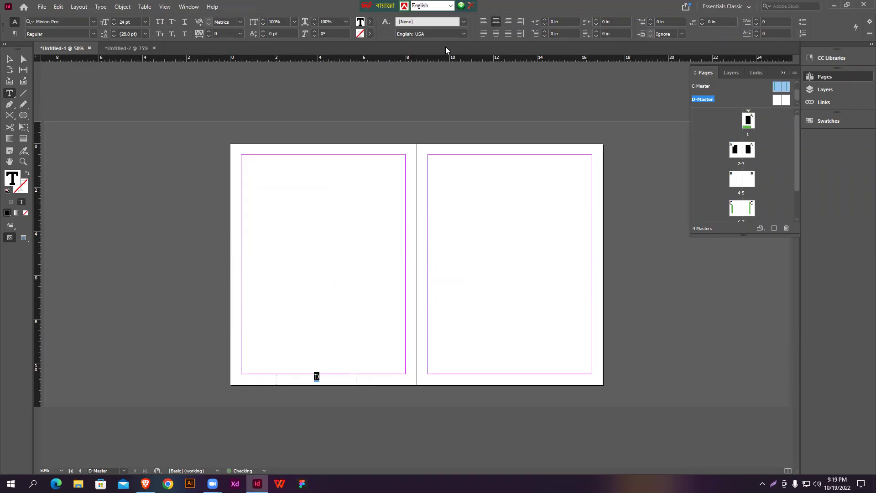
# Centre the marker vertically and its frame on the left page, and duplicate the frame to the right page's horizontal centre.
pyautogui.click(8, 58)
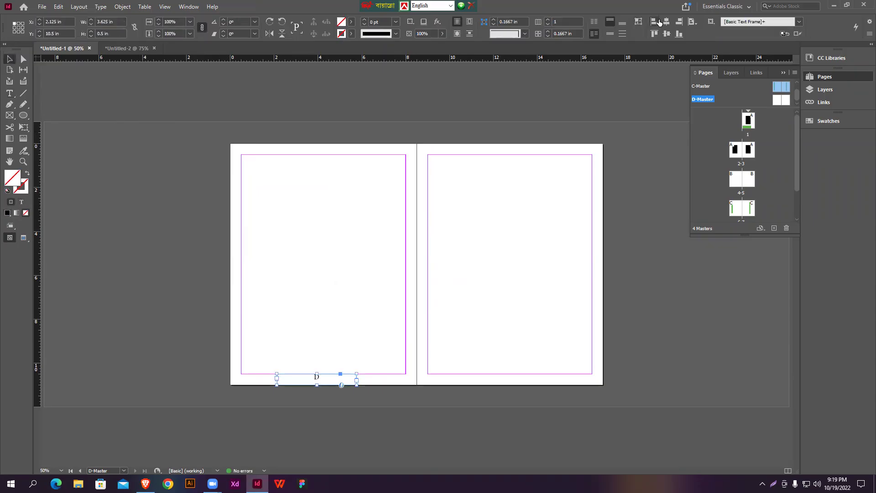
pyautogui.click(611, 33)
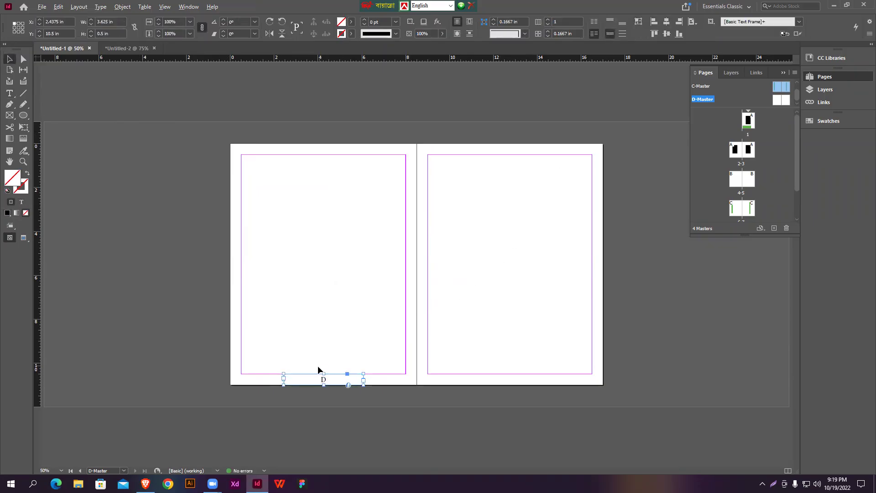
pyautogui.moveTo(323, 380); pyautogui.dragTo(501, 380)
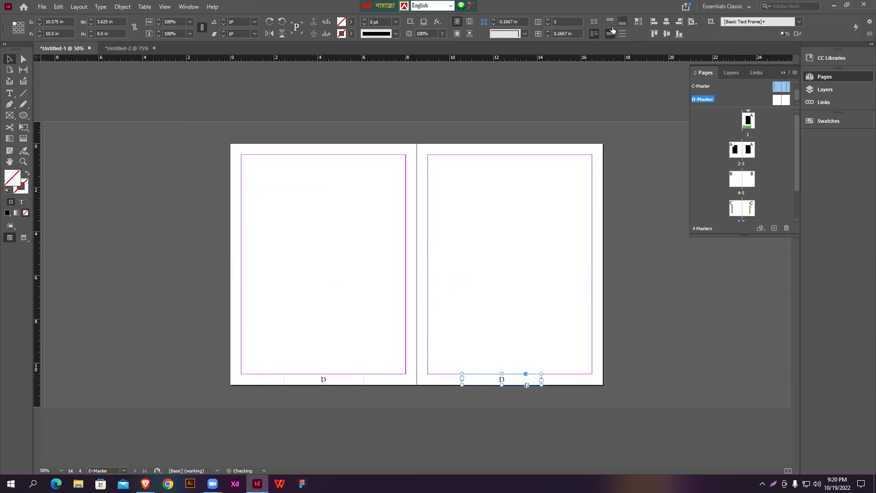
pyautogui.click(667, 22)
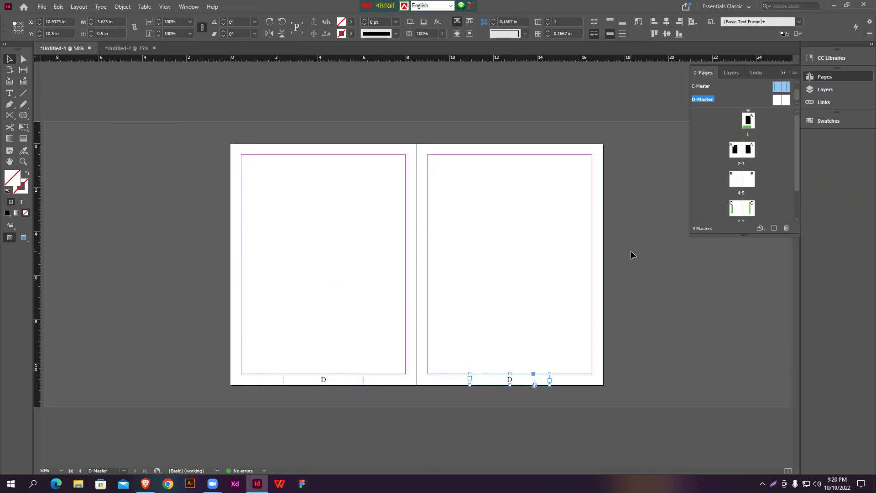
# Apply D-Master to pages 1-8.
pyautogui.rightClick(780, 102)
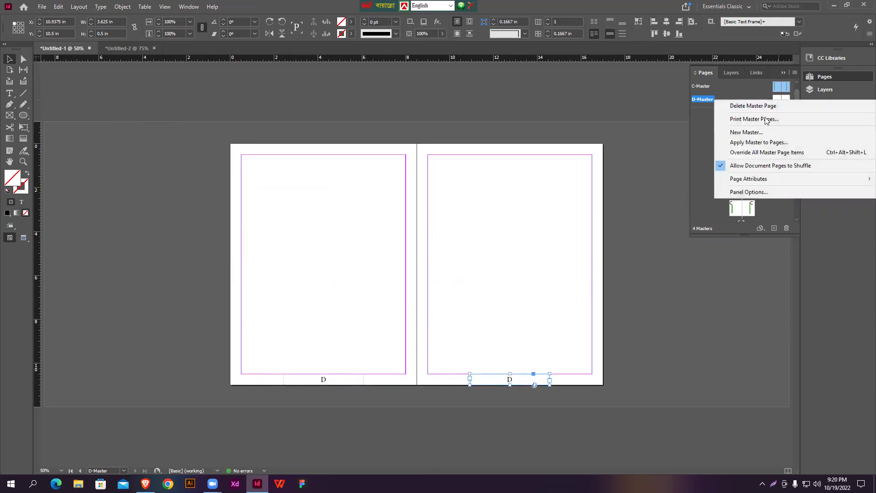
pyautogui.click(753, 143)
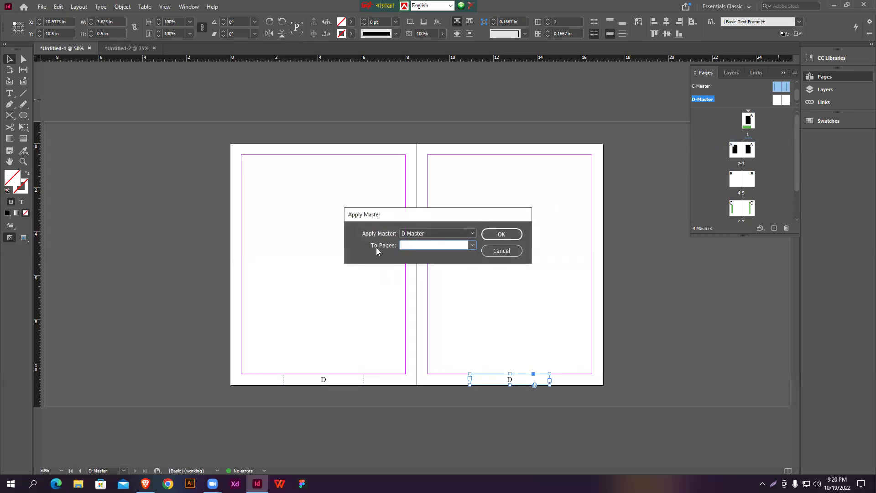
pyautogui.write('1-8')
pyautogui.press('Return')
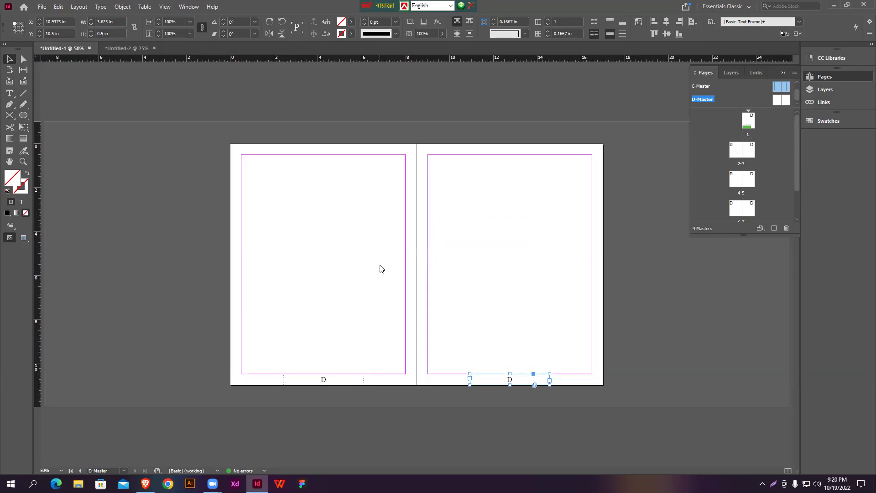
# Delete the green rectangle from page 1.
pyautogui.doubleClick(749, 121)
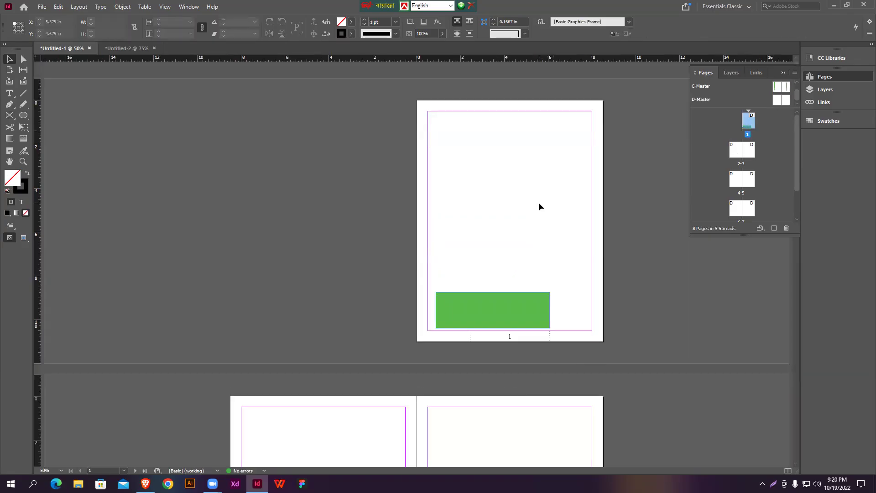
pyautogui.scroll(-4, 539, 205)
pyautogui.scroll(1, 537, 203)
pyautogui.moveTo(538, 193); pyautogui.dragTo(522, 162)
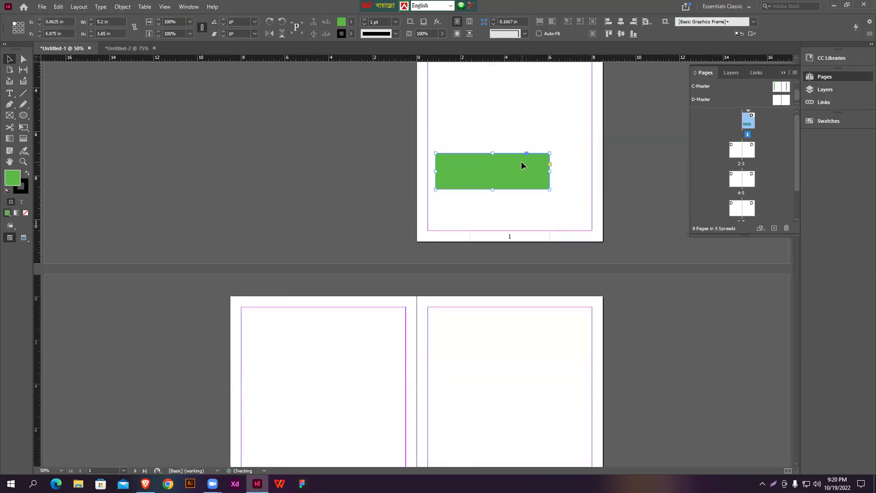
pyautogui.press('Delete')
# Examine the page numbers at the foot of the document's pages in Untitled-1.
pyautogui.scroll(-7, 544, 240)
pyautogui.scroll(-18, 545, 241)
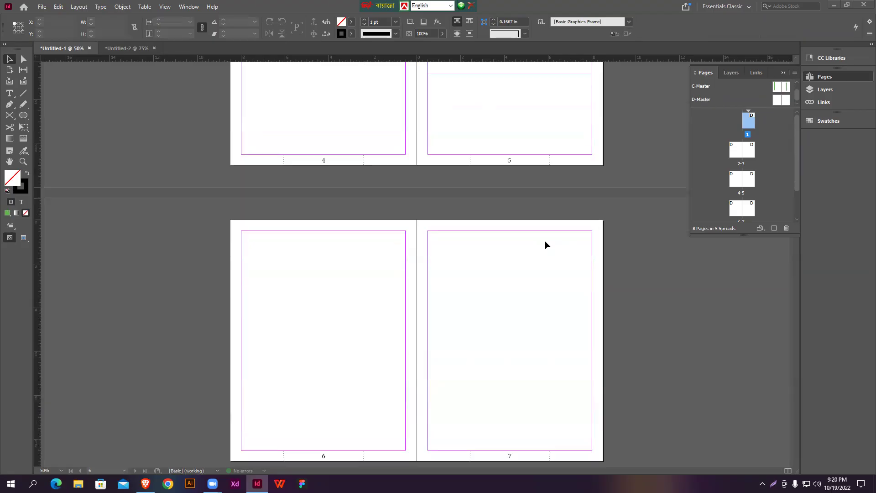
pyautogui.scroll(20, 546, 240)
pyautogui.scroll(7, 545, 240)
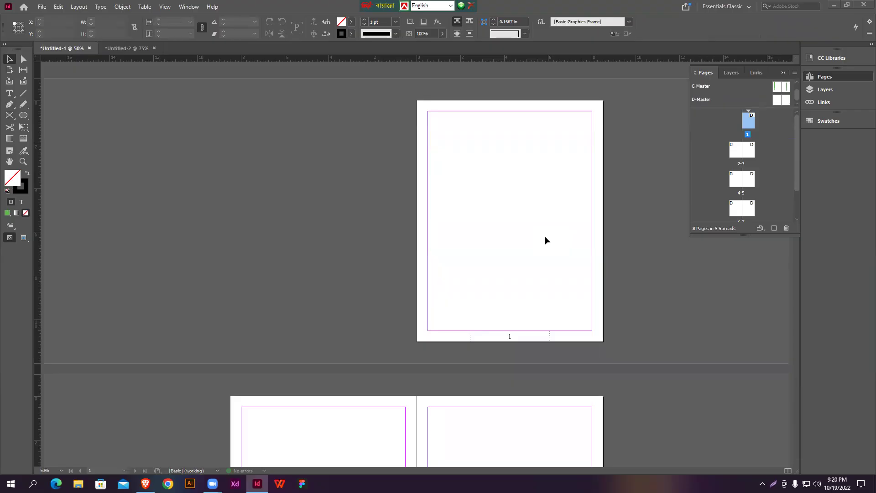
pyautogui.scroll(-14, 545, 236)
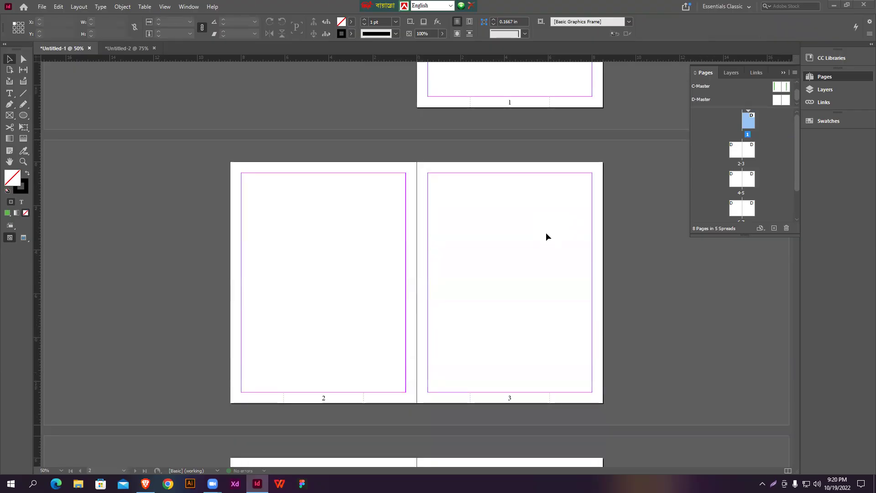
pyautogui.scroll(2, 769, 102)
pyautogui.scroll(-5, 429, 264)
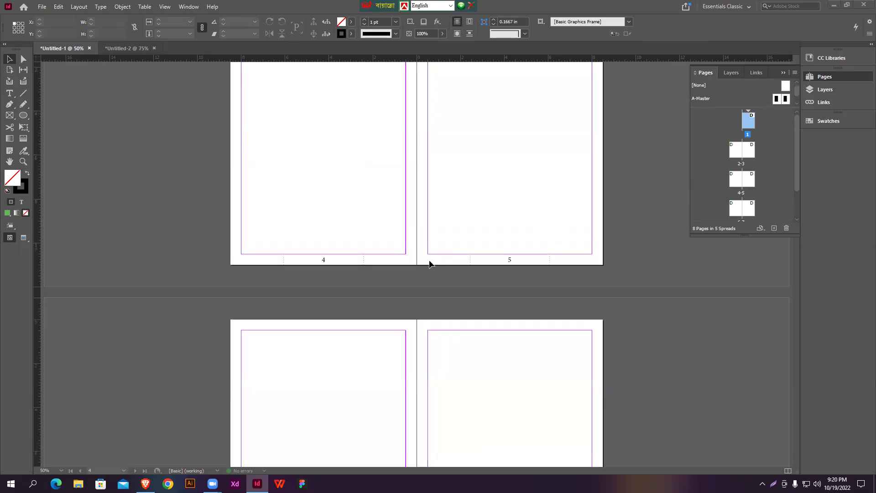
pyautogui.scroll(-3, 429, 264)
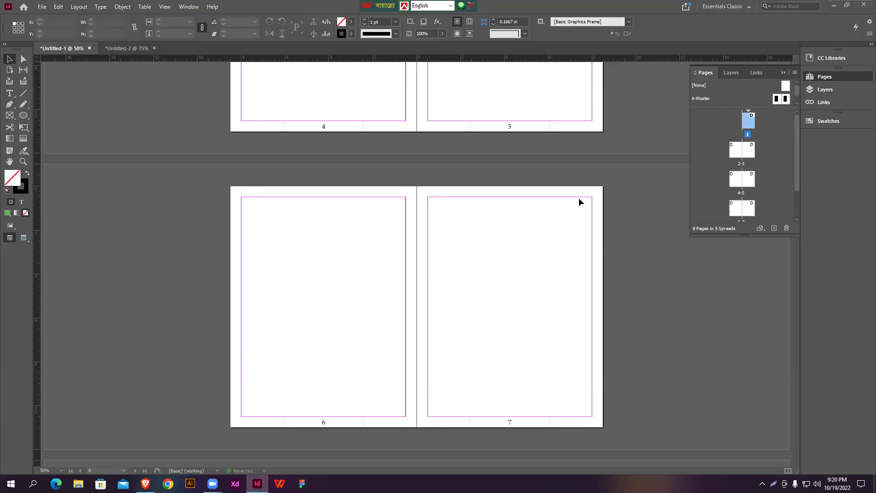
# Copy both page-number frames from the D-Master spread and paste them onto the A-Master spread.
pyautogui.doubleClick(779, 101)
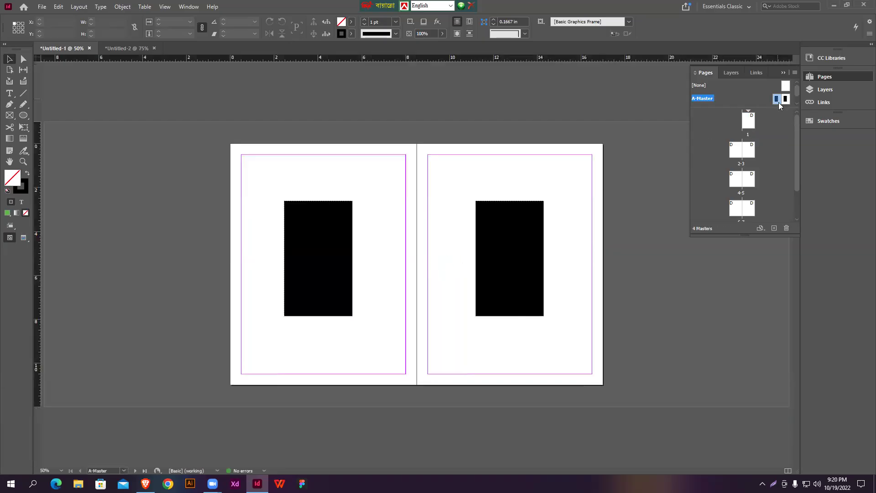
pyautogui.scroll(-2, 798, 101)
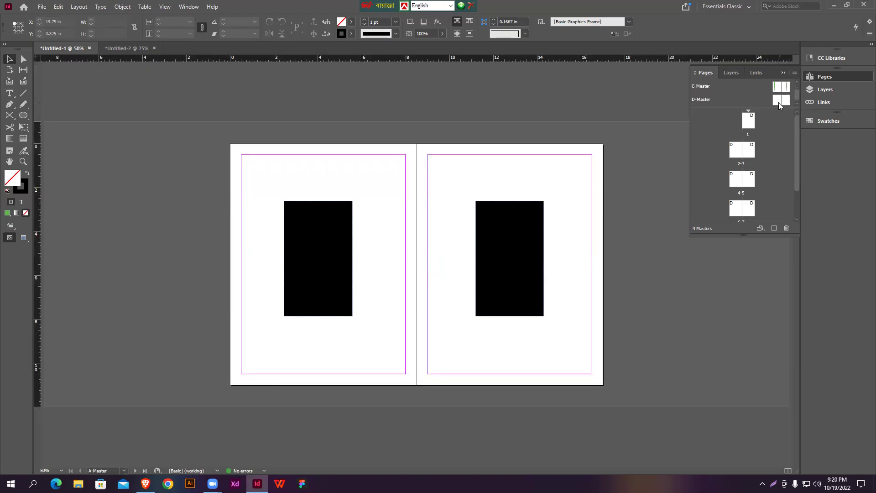
pyautogui.doubleClick(778, 102)
pyautogui.moveTo(295, 353); pyautogui.dragTo(537, 390)
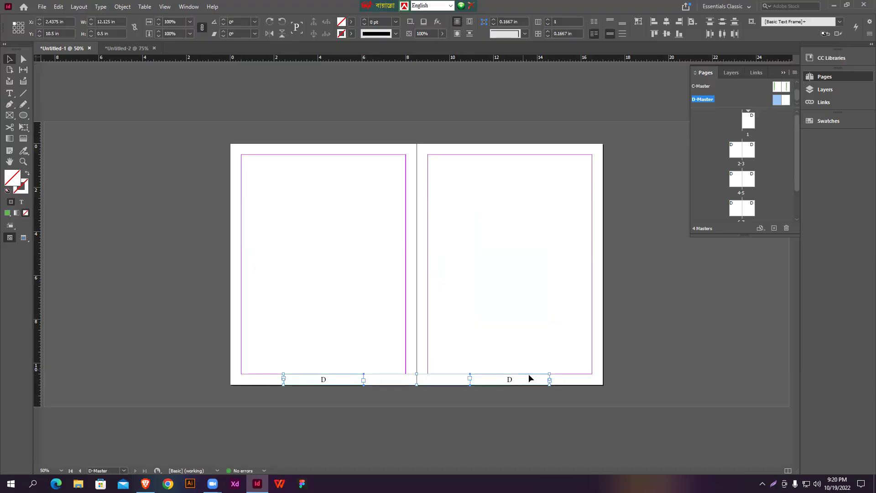
pyautogui.scroll(2, 776, 100)
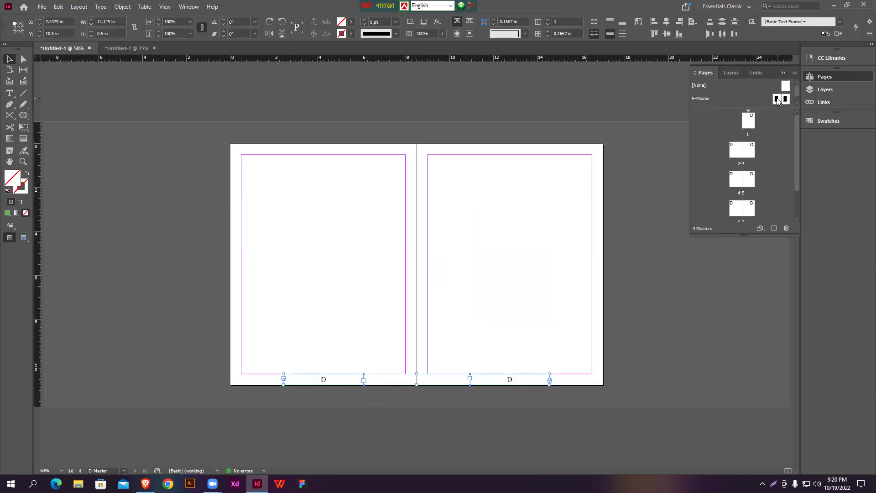
pyautogui.doubleClick(775, 99)
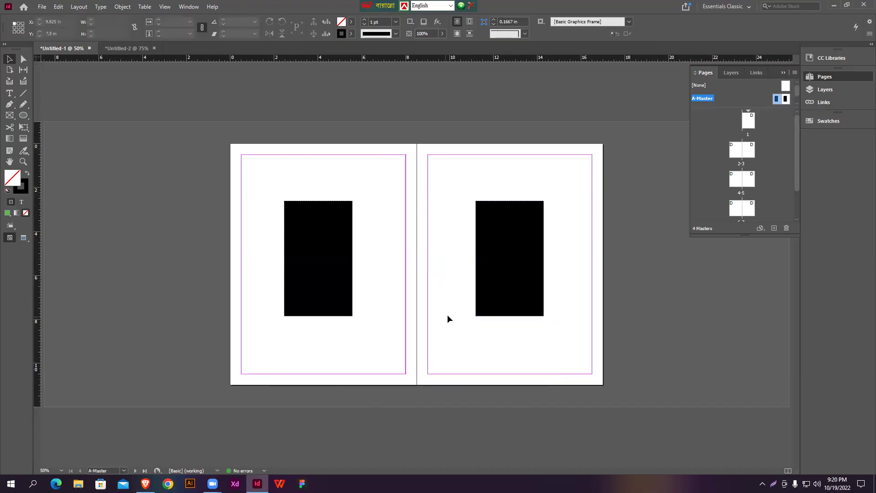
pyautogui.hotkey('ctrl', 'v')
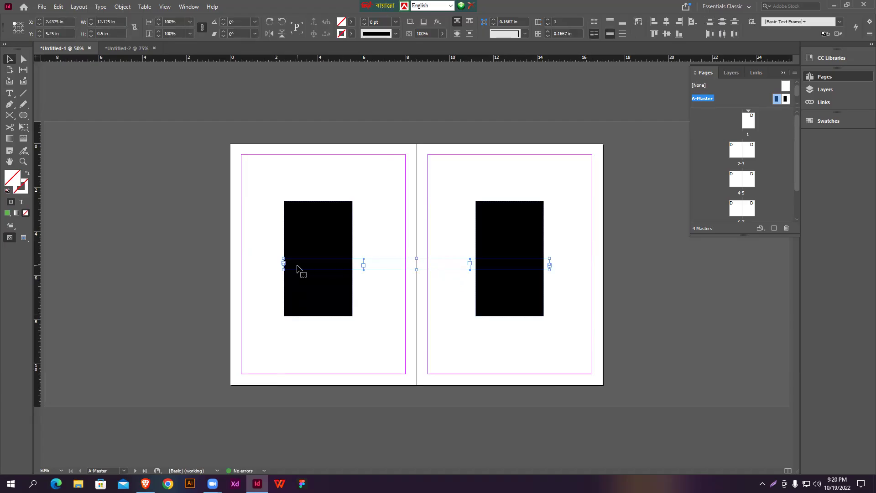
# Move the pasted page-number frames straight down into the bottom margin of the A-Master spread, at Y 10.5 in.
pyautogui.moveTo(347, 262); pyautogui.dragTo(350, 267)
pyautogui.press('Down')
pyautogui.press('Down')
pyautogui.press('Down')
pyautogui.press('Down')
pyautogui.press('Down')
pyautogui.press('Down')
pyautogui.press('Down')
pyautogui.press('Down')
pyautogui.press('Down')
pyautogui.press('Down')
pyautogui.press('Down')
pyautogui.press('Down')
pyautogui.press('Down')
pyautogui.press('Down')
pyautogui.press('Down')
pyautogui.press('Down')
pyautogui.press('Down')
pyautogui.press('Down')
pyautogui.press('Down')
pyautogui.press('Down')
pyautogui.press('Down')
pyautogui.press('Down')
pyautogui.press('Down')
pyautogui.press('Down')
pyautogui.press('Down')
pyautogui.press('Down')
pyautogui.press('Down')
pyautogui.press('Down')
pyautogui.press('Down')
pyautogui.press('Down')
pyautogui.press('Down')
pyautogui.press('Down')
pyautogui.press('Down')
pyautogui.press('Down')
pyautogui.press('Down')
pyautogui.press('Down')
pyautogui.press('Down')
pyautogui.press('Down')
pyautogui.press('Down')
pyautogui.press('Down')
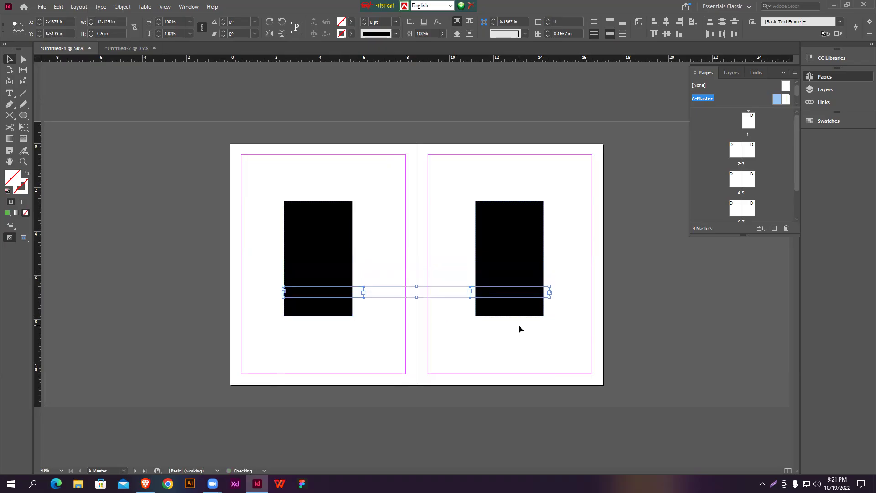
pyautogui.press('Down')
pyautogui.press('Down')
pyautogui.press('Down')
pyautogui.press('Down')
pyautogui.press('Down')
pyautogui.press('Down')
pyautogui.press('Down')
pyautogui.press('Down')
pyautogui.press('Down')
pyautogui.press('Down')
pyautogui.press('Down')
pyautogui.press('Down')
pyautogui.press('Down')
pyautogui.press('Down')
pyautogui.press('Down')
pyautogui.press('Down')
pyautogui.press('Down')
pyautogui.press('Down')
pyautogui.press('Down')
pyautogui.press('Down')
pyautogui.press('Down')
pyautogui.press('Down')
pyautogui.press('Down')
pyautogui.press('Down')
pyautogui.press('Down')
pyautogui.press('Down')
pyautogui.press('Down')
pyautogui.press('Down')
pyautogui.press('Down')
pyautogui.press('Down')
pyautogui.press('Down')
pyautogui.press('Down')
pyautogui.press('Down')
pyautogui.press('Down')
pyautogui.press('Down')
pyautogui.press('Down')
pyautogui.press('Down')
pyautogui.press('Down')
pyautogui.press('Down')
pyautogui.press('Down')
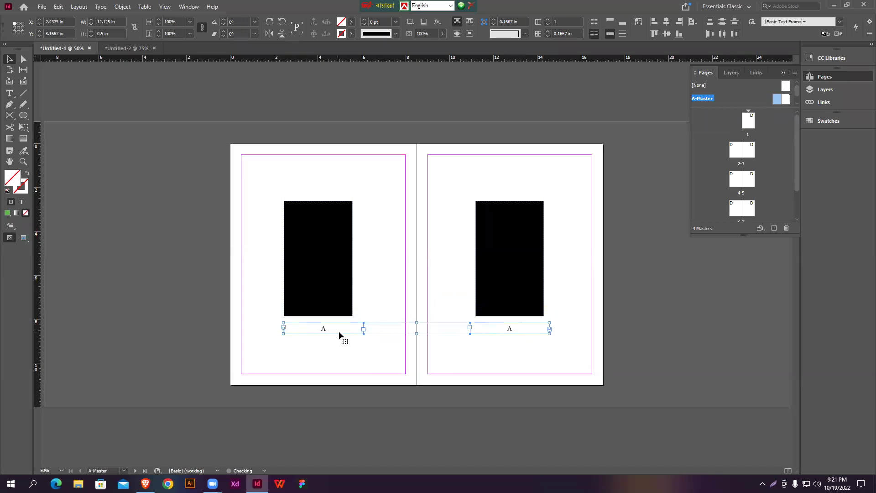
pyautogui.moveTo(324, 326); pyautogui.dragTo(325, 380)
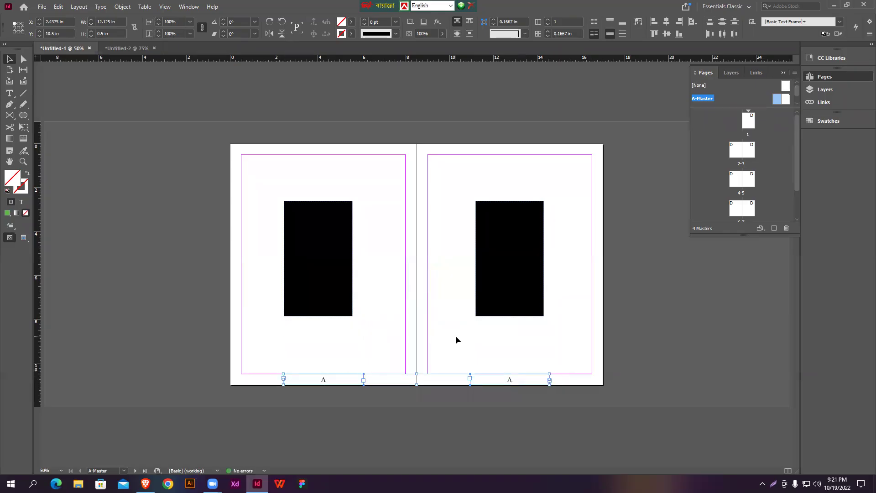
pyautogui.click(458, 283)
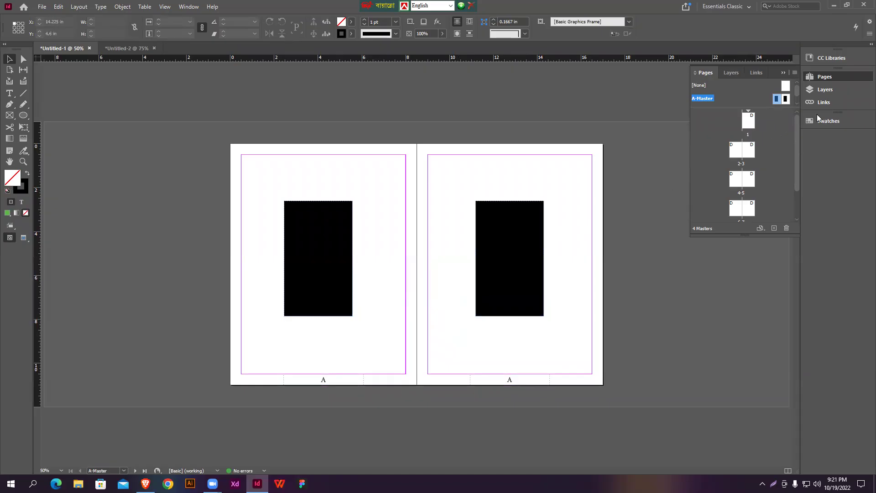
# Apply A-Master to pages 1-3.
pyautogui.rightClick(777, 101)
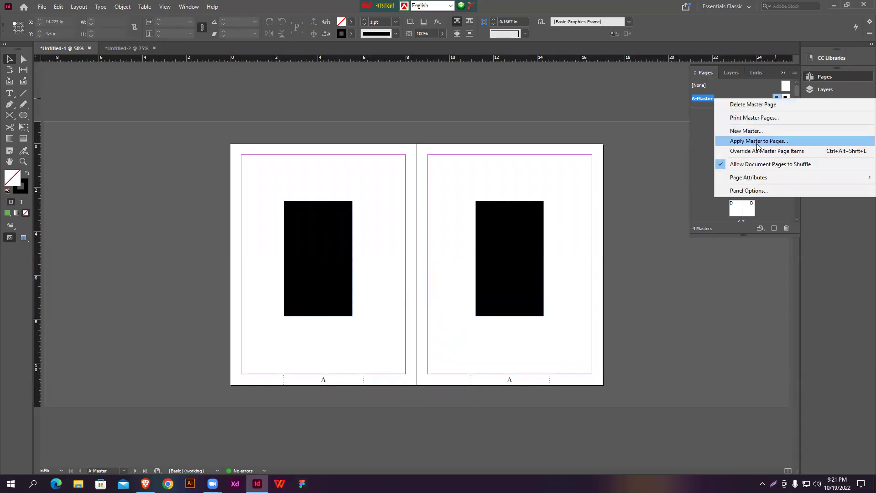
pyautogui.click(758, 141)
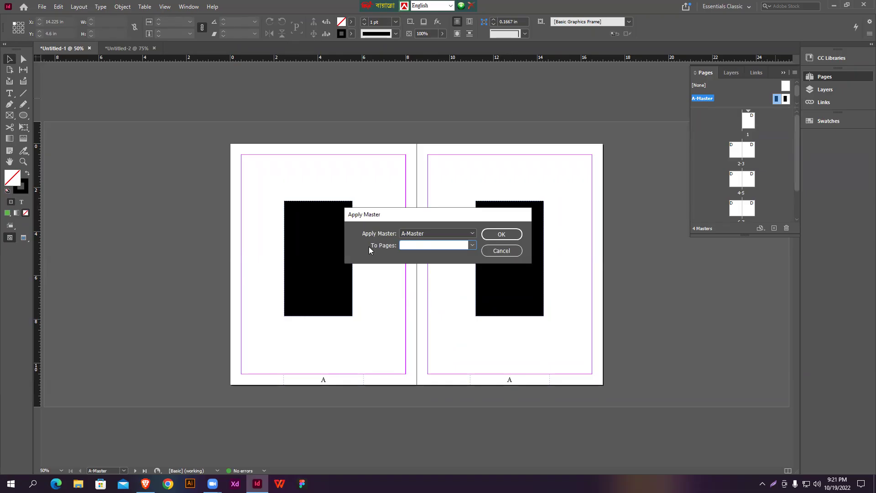
pyautogui.write('-3')
pyautogui.press('Return')
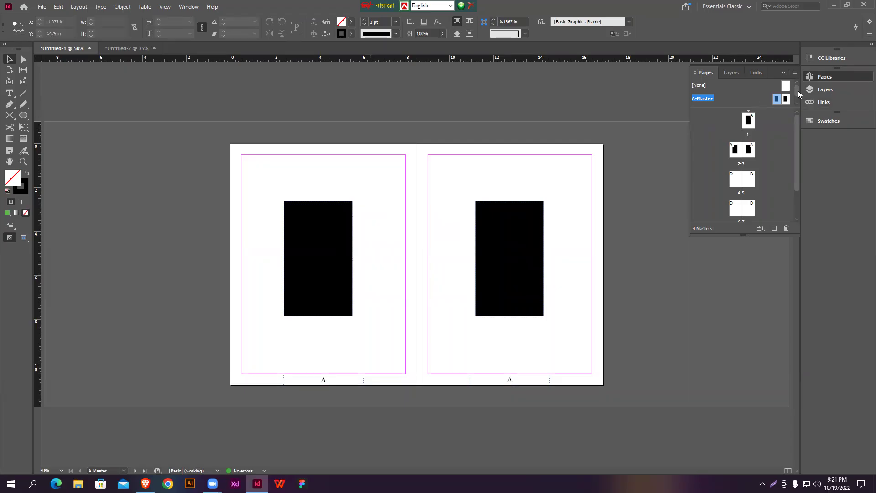
# Paste the page-number frames onto the B-Master spread and place them in the bottom margin at Y 10.5 in.
pyautogui.scroll(-1, 782, 97)
pyautogui.doubleClick(781, 97)
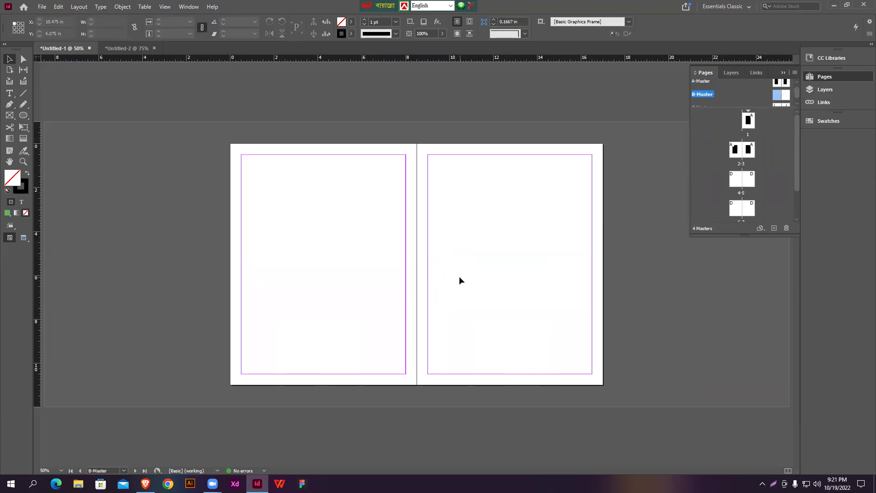
pyautogui.hotkey('ctrl', 'v')
pyautogui.moveTo(325, 270); pyautogui.dragTo(324, 382)
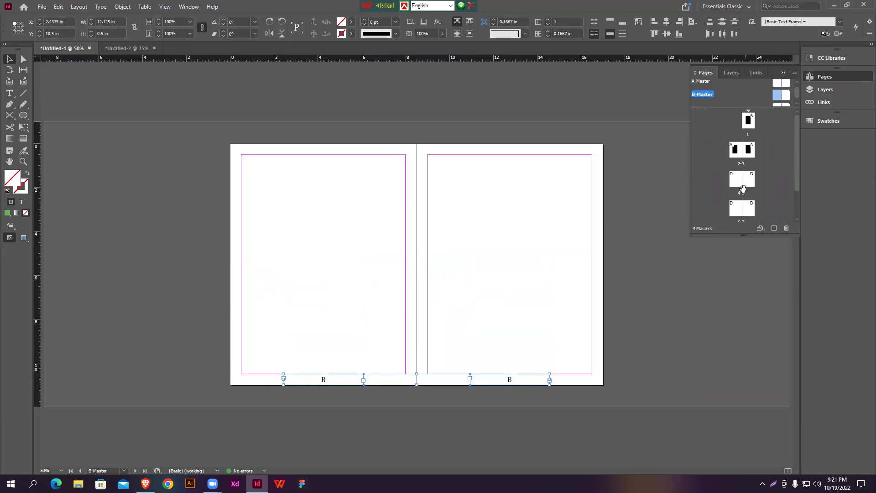
# Apply B-Master to pages 4-5.
pyautogui.rightClick(780, 96)
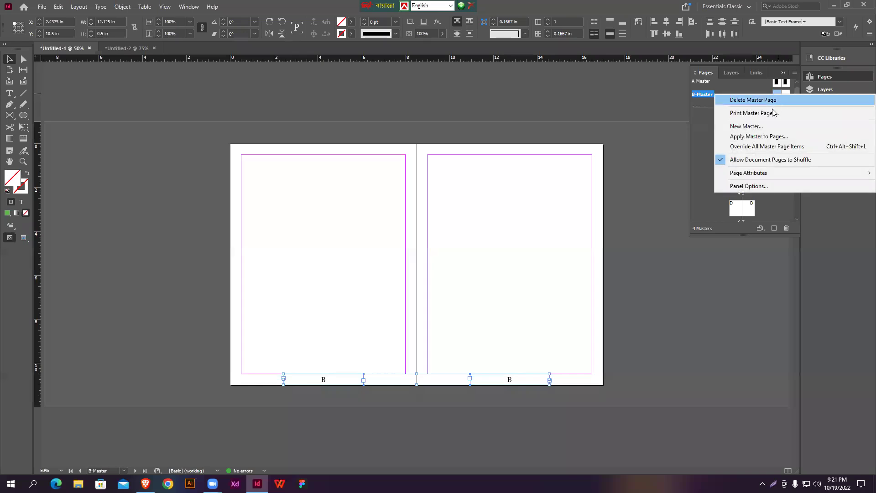
pyautogui.click(751, 137)
pyautogui.write('4-5')
pyautogui.press('Return')
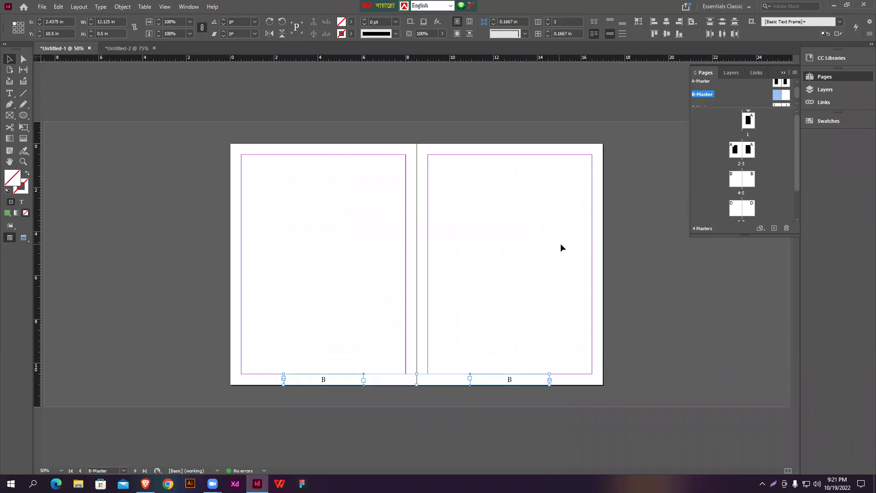
# Paste the page-number frames onto the C-Master spread and place them in the bottom margin at Y 10.5 in.
pyautogui.scroll(-1, 797, 91)
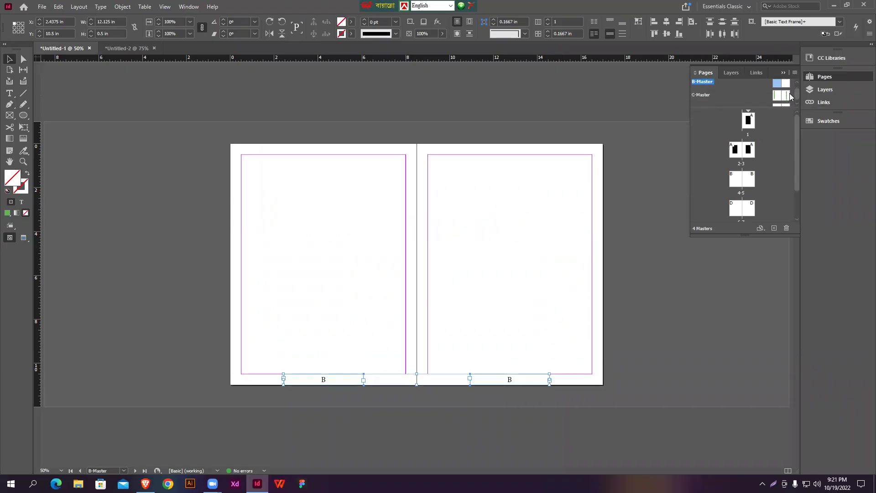
pyautogui.doubleClick(778, 94)
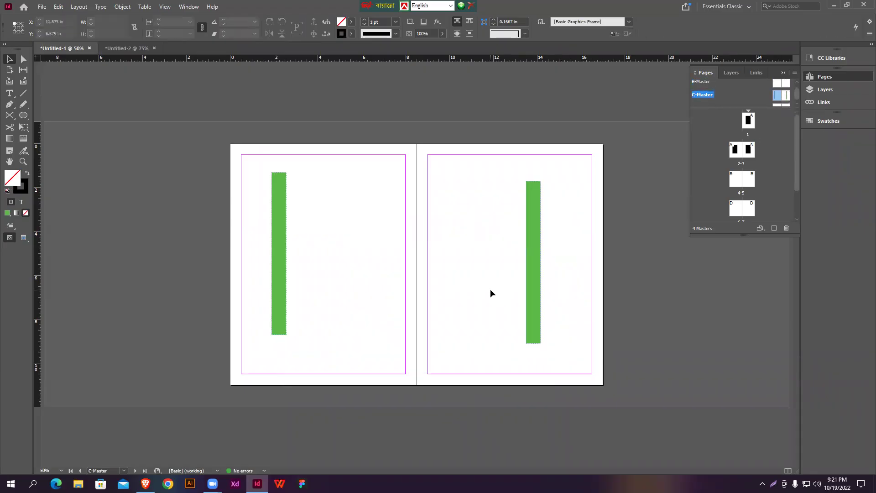
pyautogui.hotkey('ctrl', 'v')
pyautogui.moveTo(324, 268); pyautogui.dragTo(329, 380)
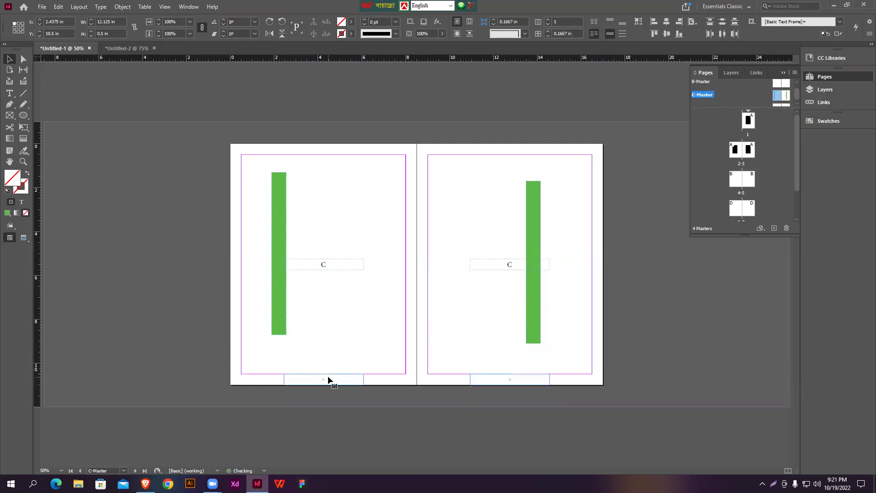
pyautogui.click(463, 259)
pyautogui.scroll(-1, 788, 92)
pyautogui.scroll(2, 788, 91)
pyautogui.rightClick(782, 95)
pyautogui.click(758, 138)
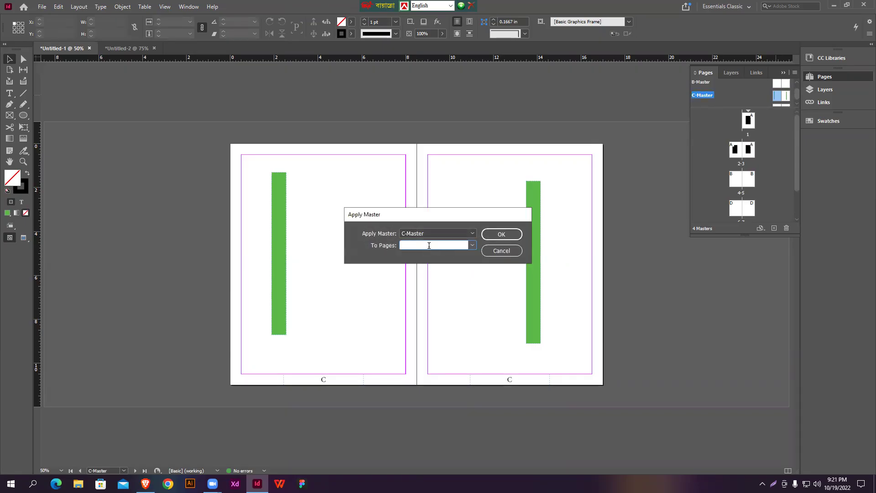
pyautogui.click(502, 251)
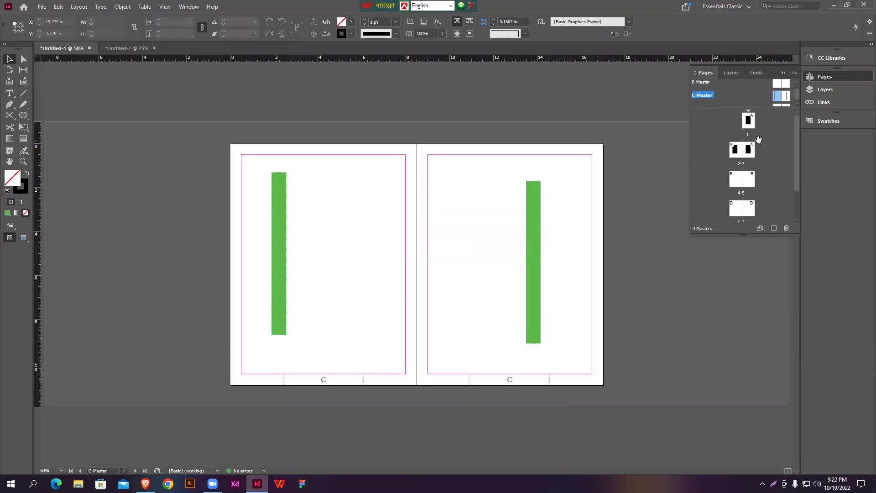
pyautogui.scroll(1, 780, 97)
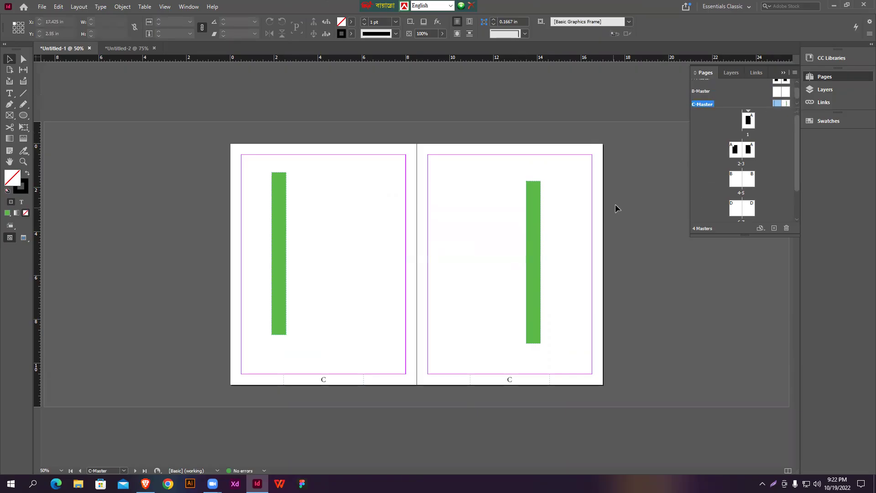
pyautogui.rightClick(780, 108)
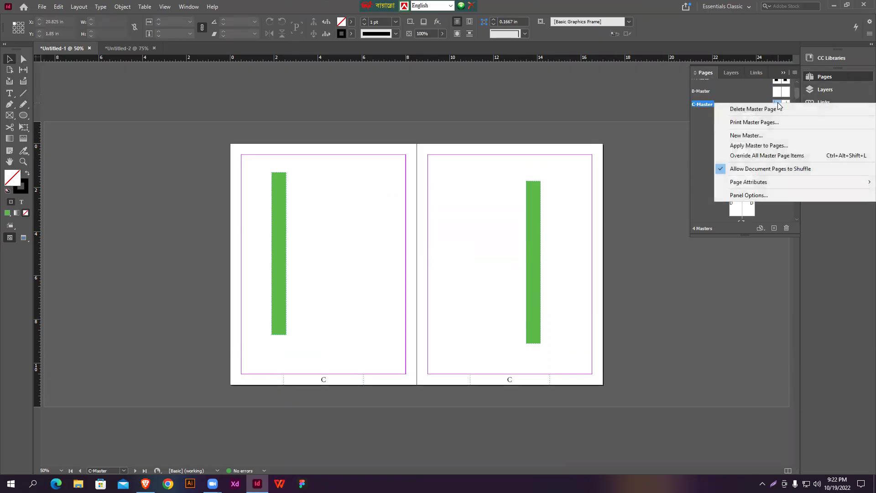
pyautogui.click(754, 144)
pyautogui.write('6')
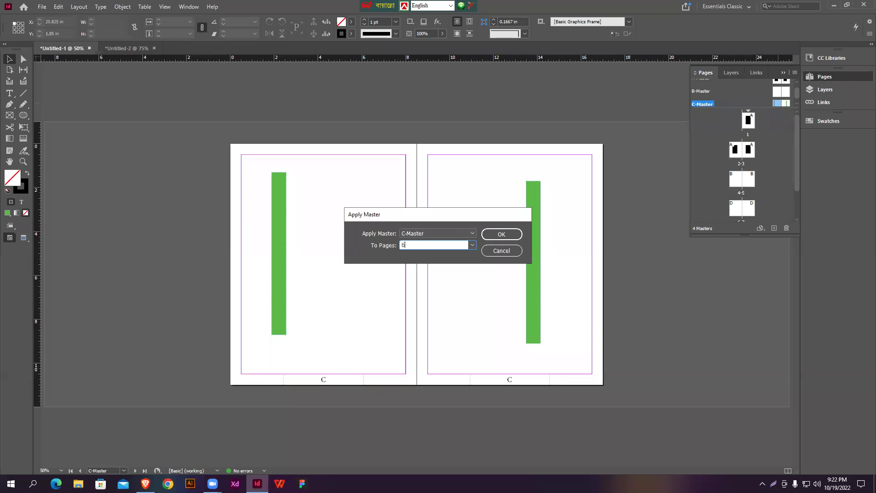
pyautogui.write('-')
pyautogui.click(522, 254)
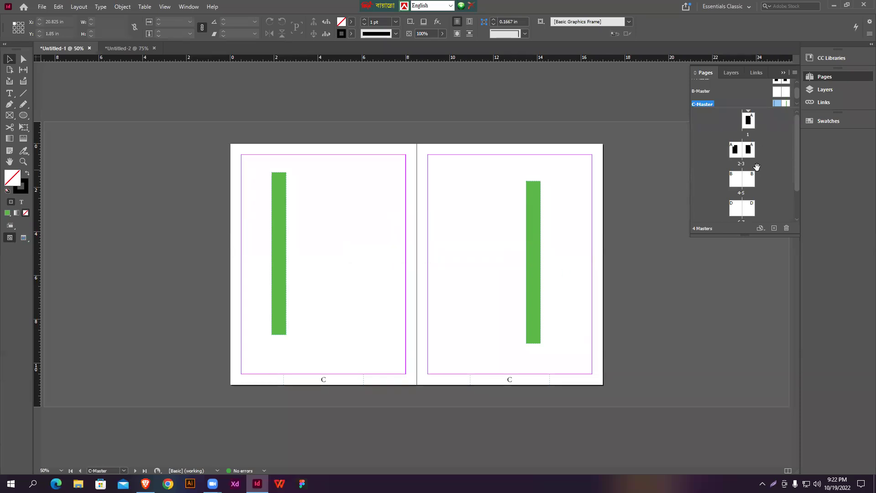
# Apply C-Master to pages 6-8.
pyautogui.scroll(-2, 798, 170)
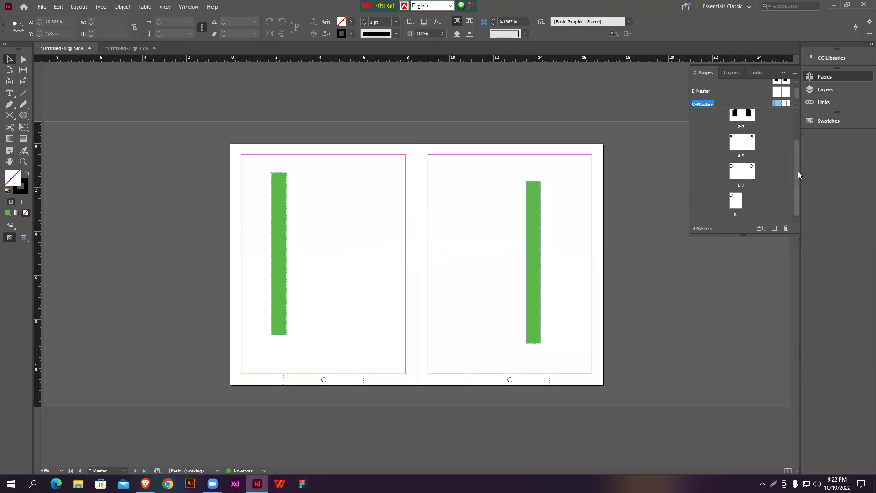
pyautogui.rightClick(781, 106)
pyautogui.click(755, 143)
pyautogui.write('6-7')
pyautogui.press('Return')
# Examine the master artwork and the page numbers at the foot of pages 1 to 8.
pyautogui.doubleClick(749, 120)
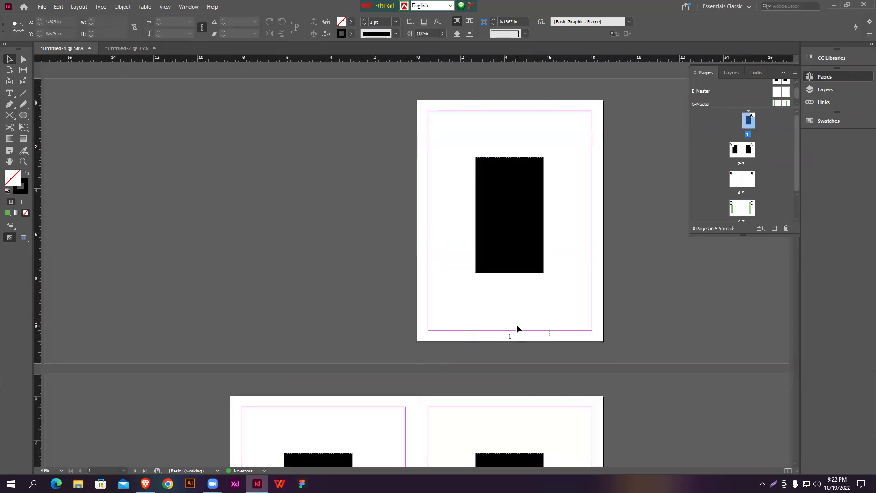
pyautogui.scroll(-5, 529, 327)
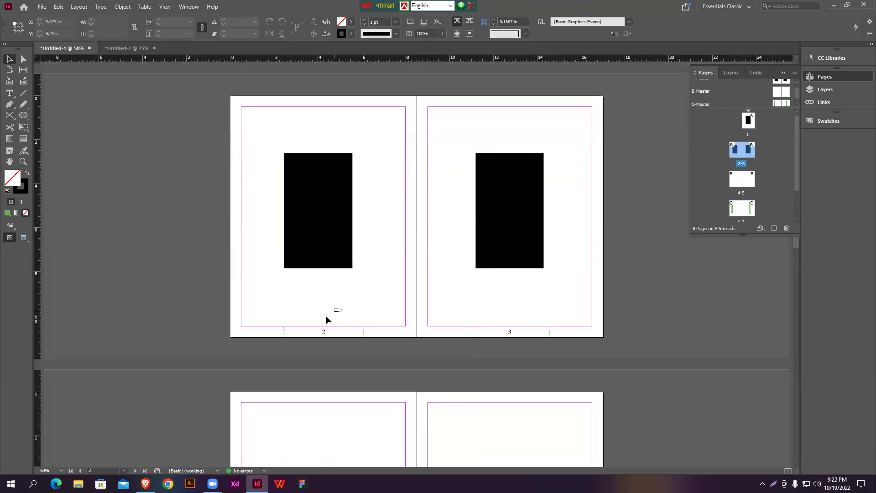
pyautogui.scroll(-5, 510, 339)
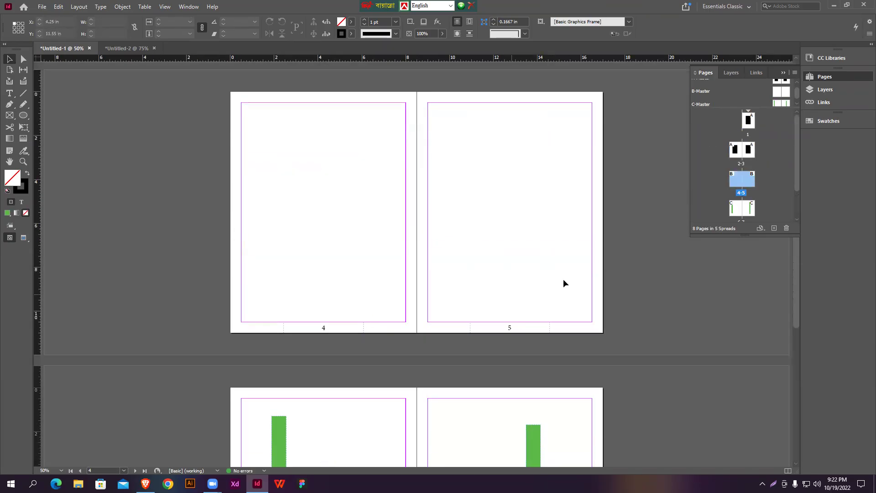
pyautogui.scroll(-5, 500, 321)
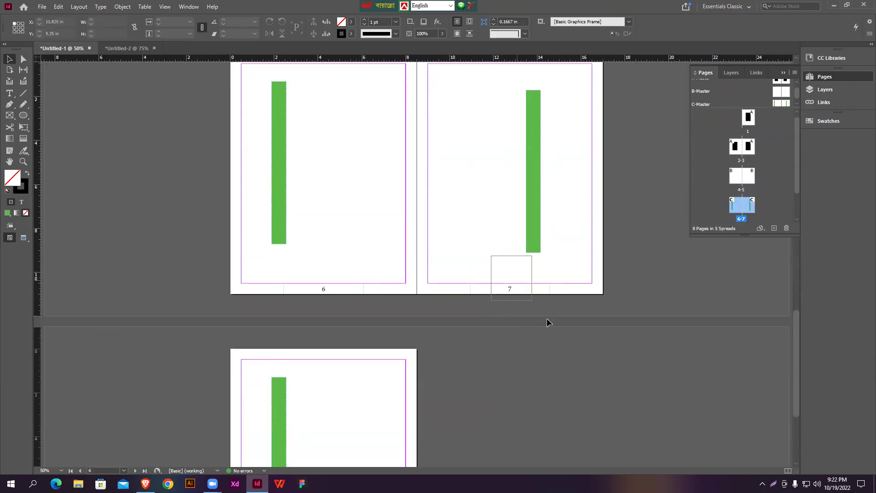
pyautogui.scroll(-3, 530, 315)
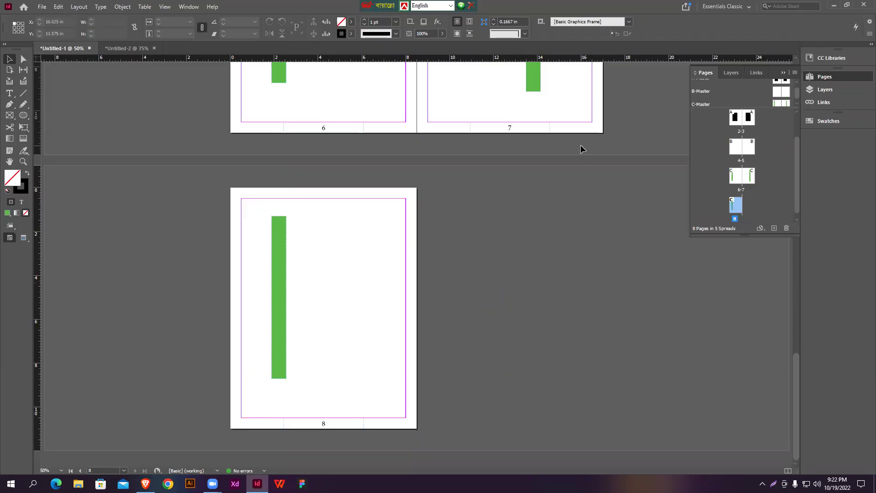
pyautogui.scroll(2, 745, 120)
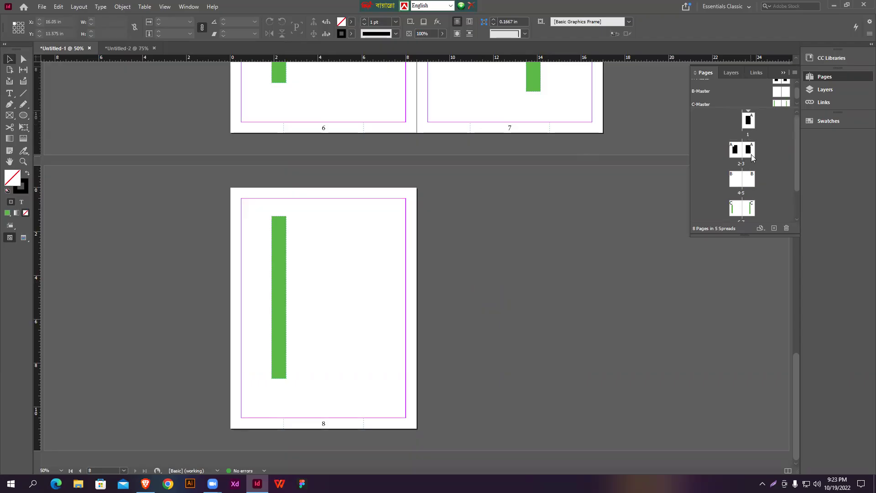
pyautogui.doubleClick(749, 124)
pyautogui.scroll(-10, 535, 309)
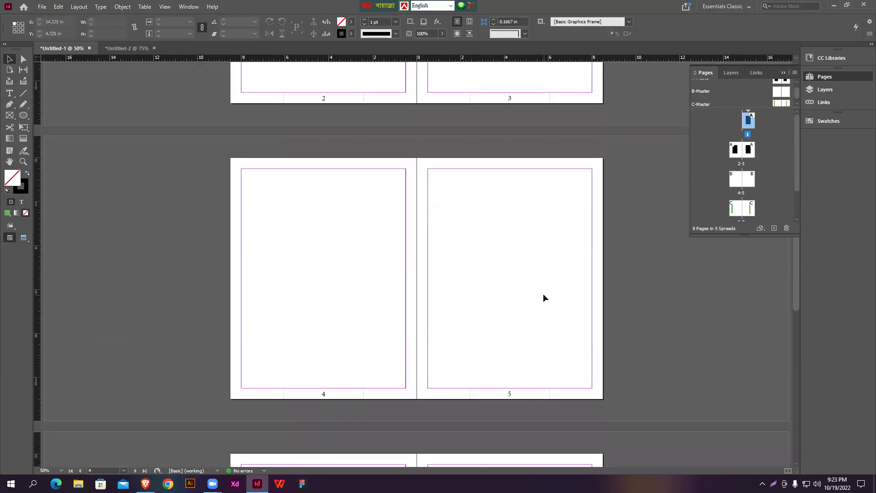
pyautogui.scroll(-8, 543, 294)
pyautogui.scroll(18, 543, 294)
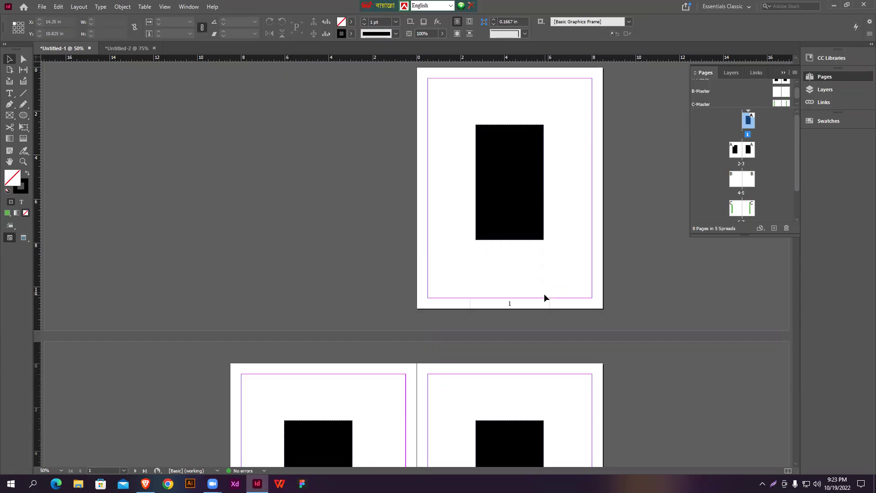
# Create a new document with 8 pages.
pyautogui.click(41, 6)
pyautogui.moveTo(51, 18)
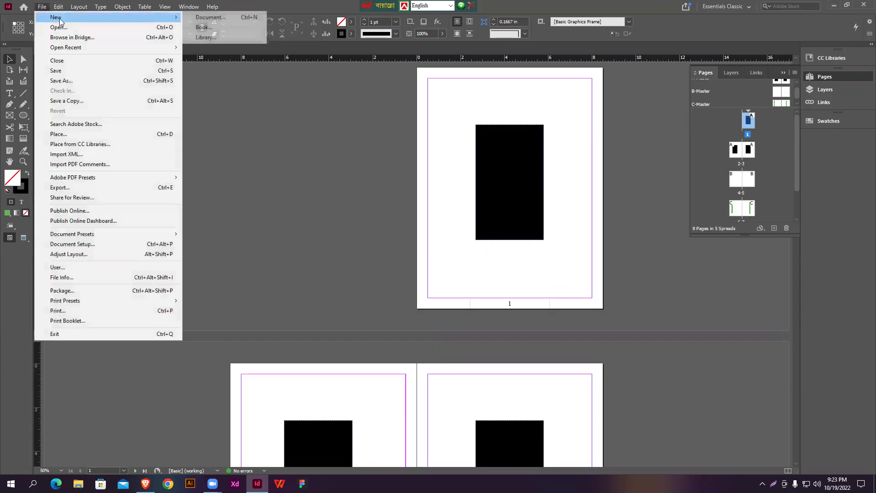
pyautogui.click(190, 20)
pyautogui.write('8')
pyautogui.press('Return')
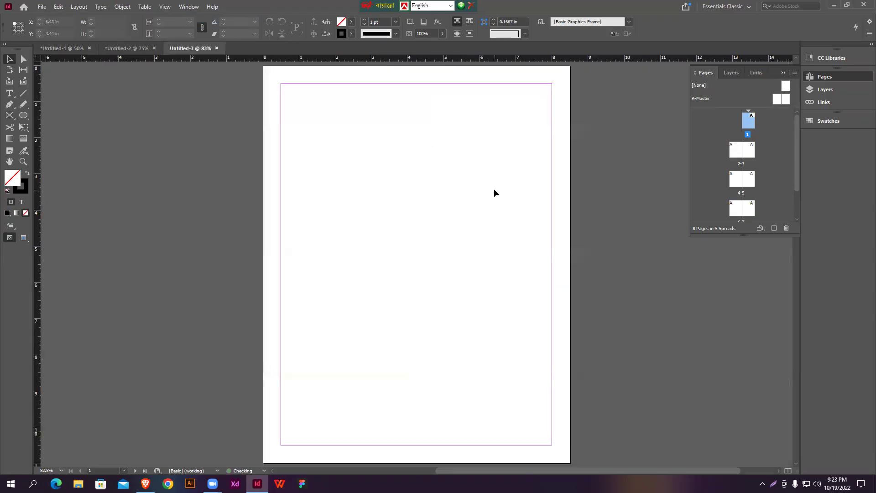
# Open the A-Master spread and draw a text frame about 4 in wide and 0.5 in high in the left page's bottom margin.
pyautogui.click(708, 131)
pyautogui.doubleClick(775, 102)
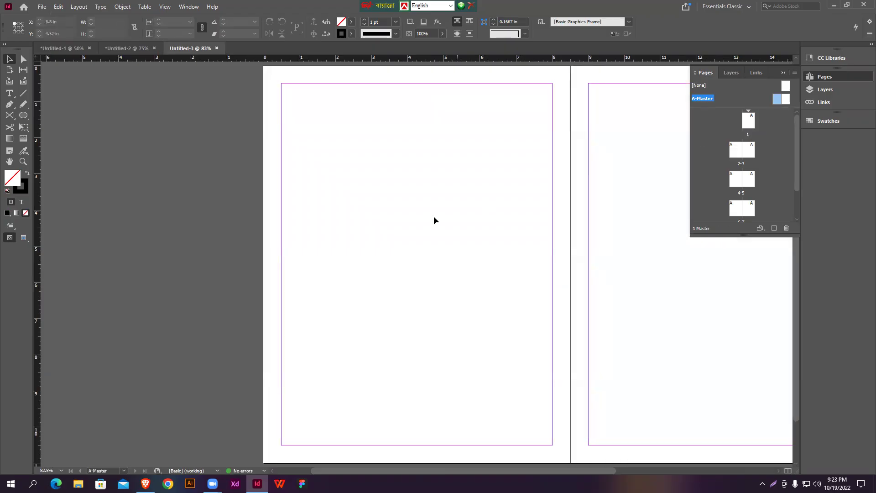
pyautogui.scroll(-2, 347, 242)
pyautogui.scroll(1, 413, 299)
pyautogui.scroll(-2, 351, 298)
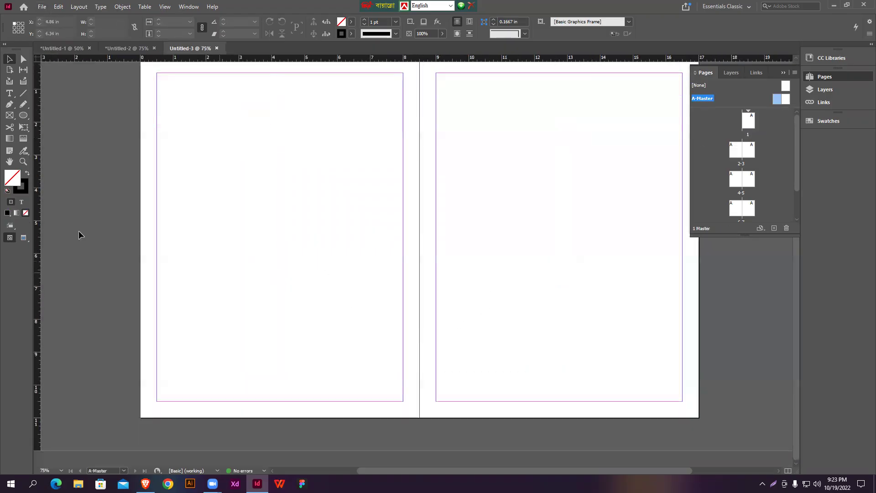
pyautogui.click(10, 93)
pyautogui.moveTo(220, 402); pyautogui.dragTo(353, 415)
# Insert the Current Page Number marker into the text frame.
pyautogui.click(101, 7)
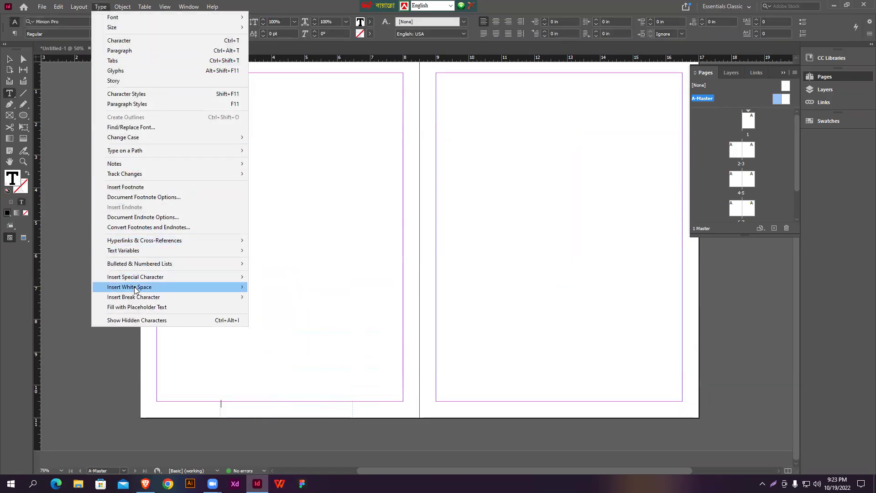
pyautogui.moveTo(136, 277)
pyautogui.moveTo(326, 291)
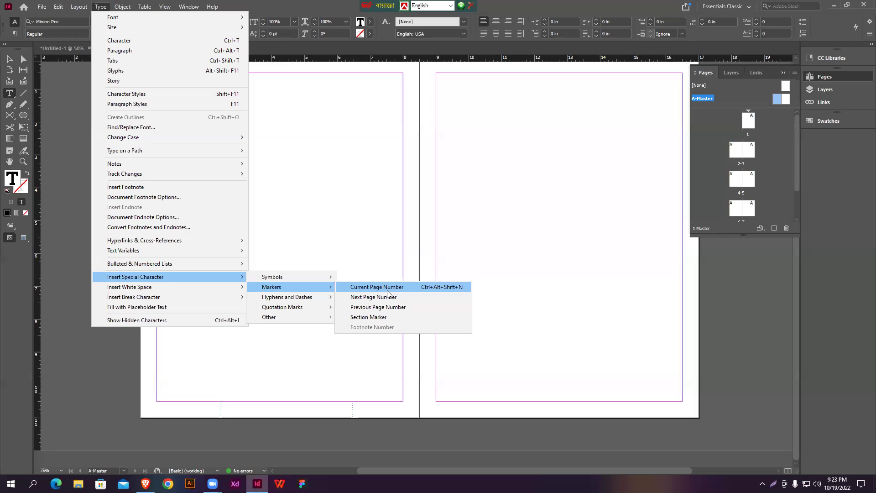
pyautogui.click(377, 287)
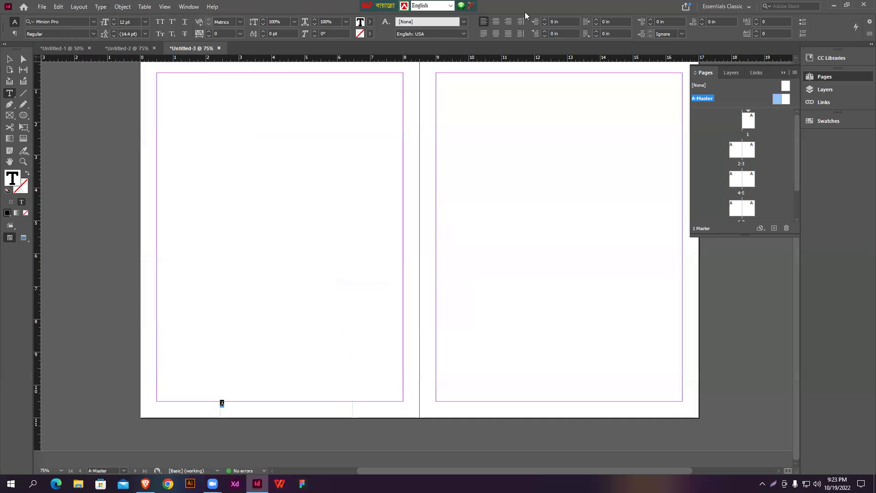
# Set the page-number marker to 24 pt and centre it horizontally and vertically in its frame.
pyautogui.click(496, 21)
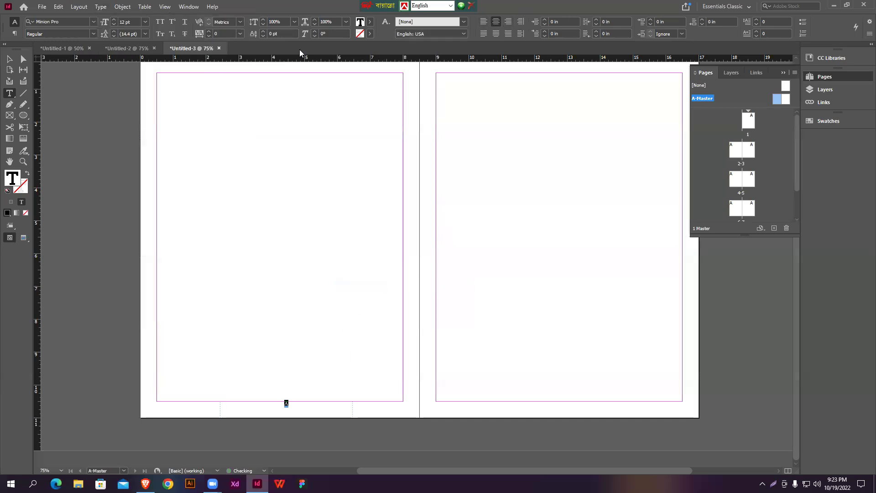
pyautogui.click(145, 21)
pyautogui.click(135, 120)
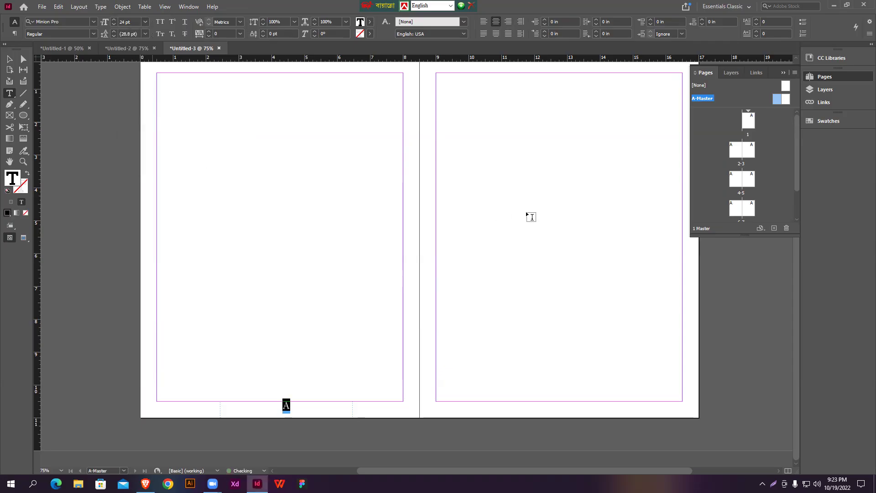
pyautogui.press('Escape')
pyautogui.click(611, 33)
# Centre the page-number frame on the left master page and duplicate it onto the right page, centred between the margins at Y 10.5 in.
pyautogui.click(387, 333)
pyautogui.click(292, 413)
pyautogui.moveTo(291, 413); pyautogui.dragTo(550, 413)
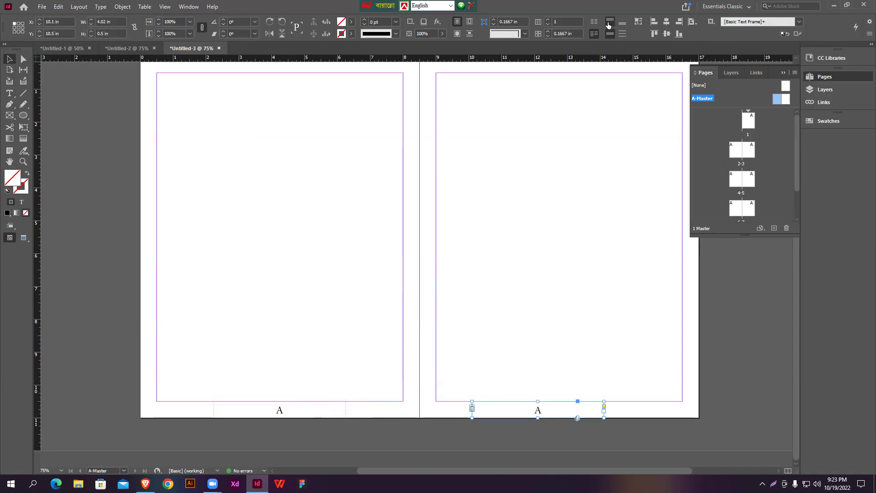
pyautogui.click(667, 22)
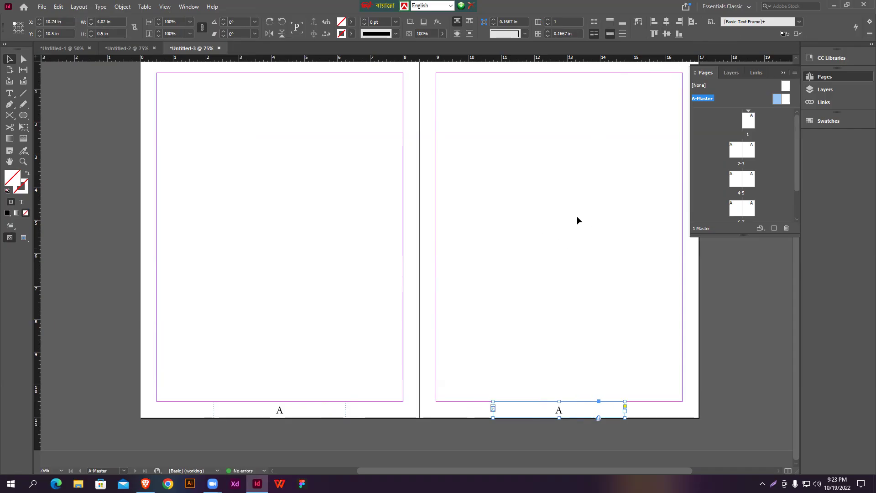
# Examine the automatic page numbers at the foot of the new document's pages.
pyautogui.doubleClick(749, 123)
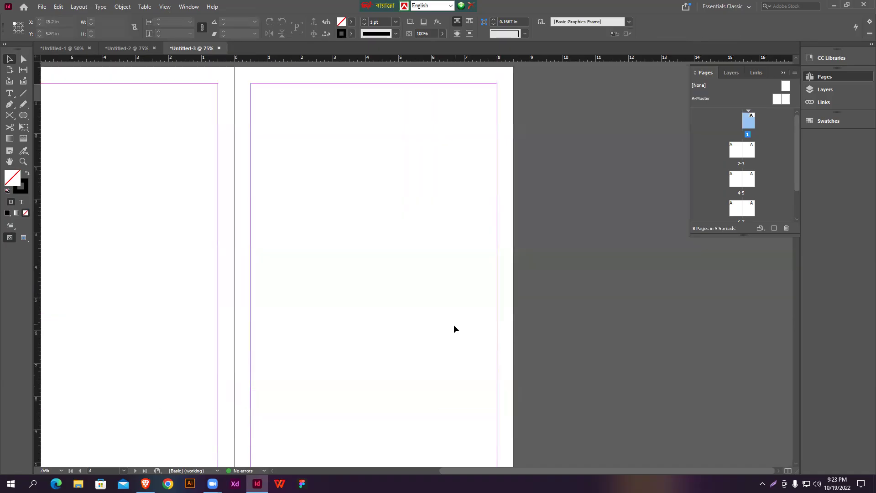
pyautogui.scroll(-8, 456, 325)
pyautogui.hotkey('ctrl', '-')
pyautogui.hotkey('ctrl', '-')
pyautogui.scroll(-7, 509, 315)
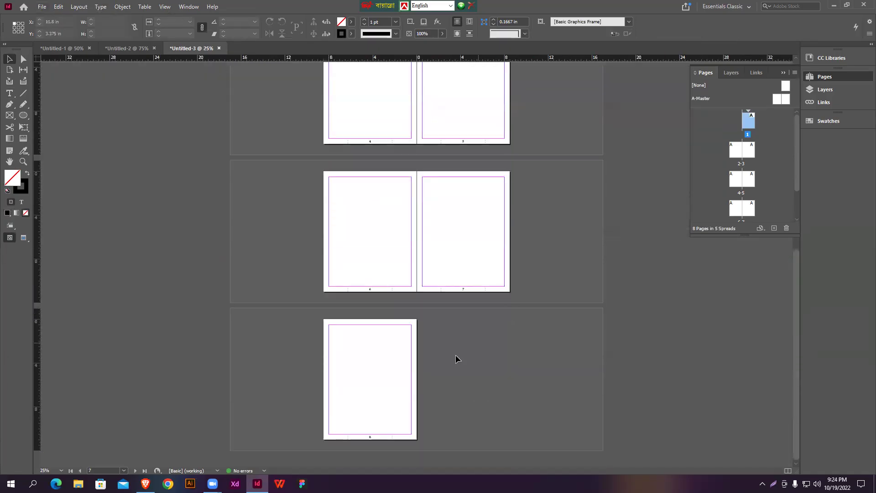
pyautogui.hotkey('ctrl', '=')
pyautogui.hotkey('ctrl', '=')
pyautogui.scroll(-5, 456, 341)
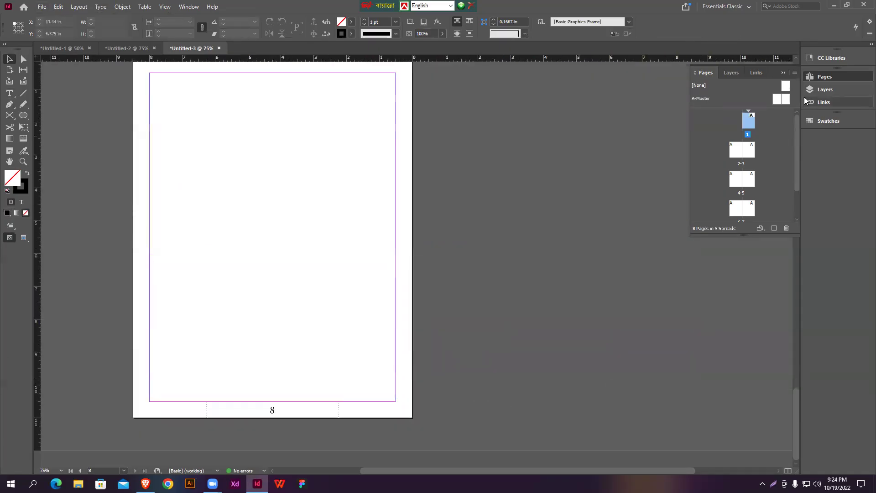
pyautogui.click(782, 99)
pyautogui.scroll(3, 373, 219)
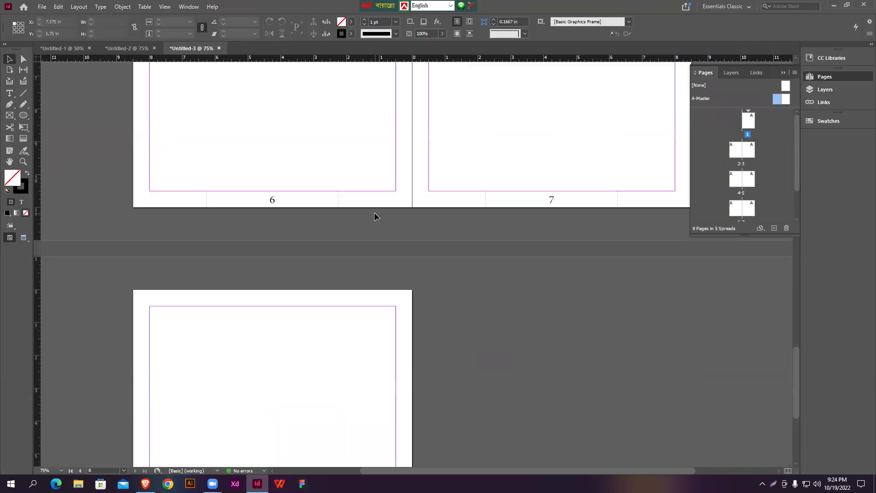
pyautogui.scroll(8, 374, 213)
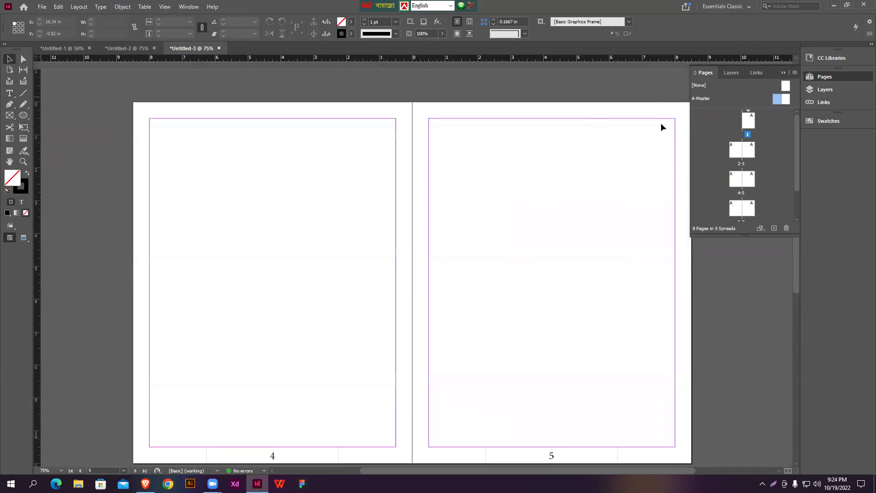
pyautogui.scroll(3, 547, 184)
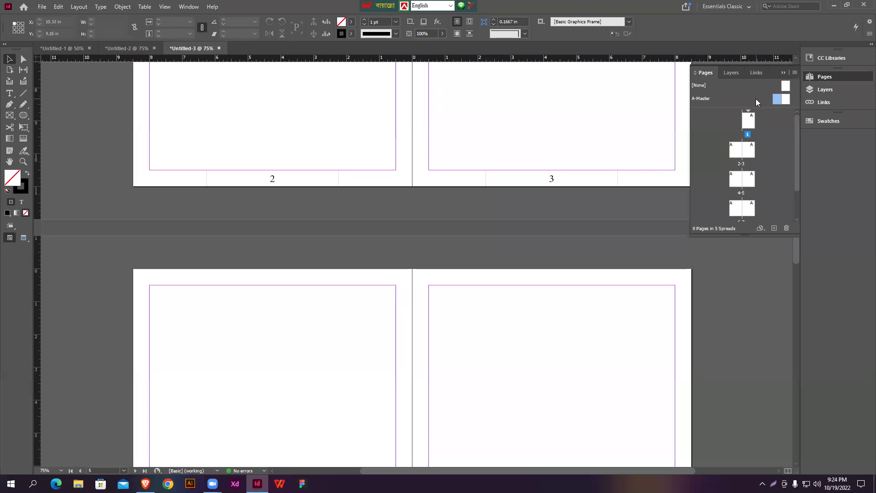
# Switch to the Untitled-1 document and compare the page-number markers on the A-Master, B-Master and C-Master spreads.
pyautogui.click(69, 44)
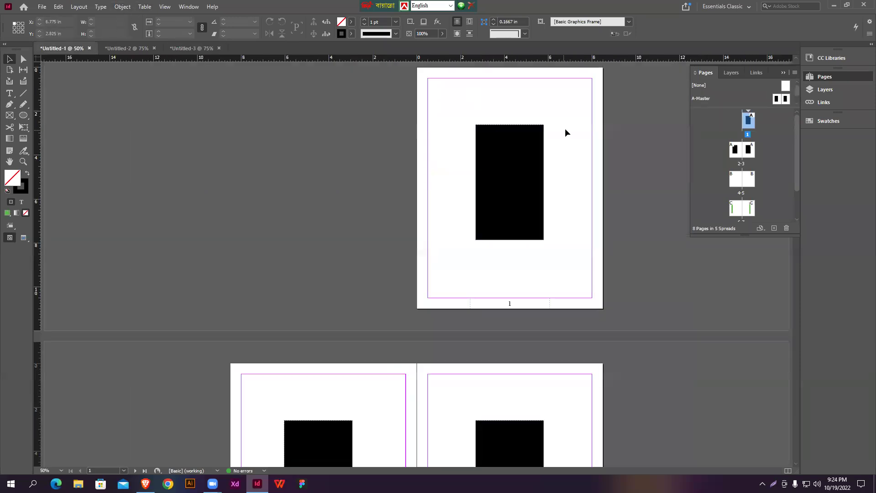
pyautogui.scroll(-2, 796, 97)
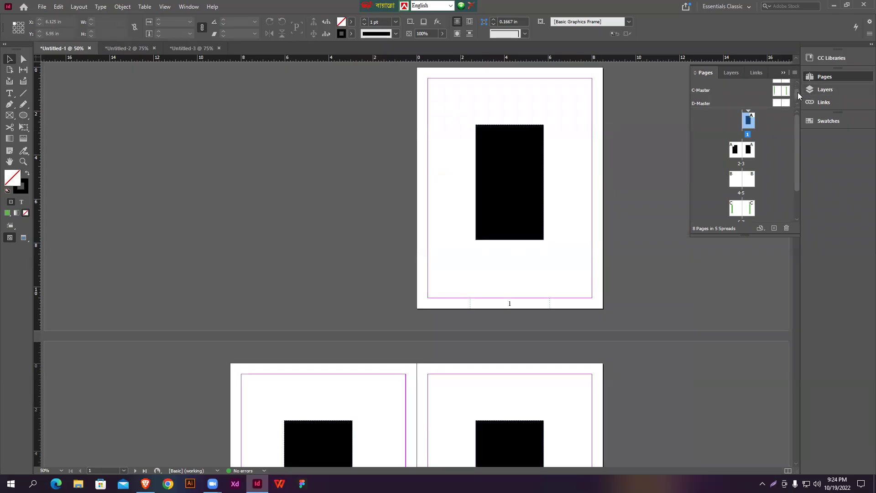
pyautogui.scroll(2, 796, 93)
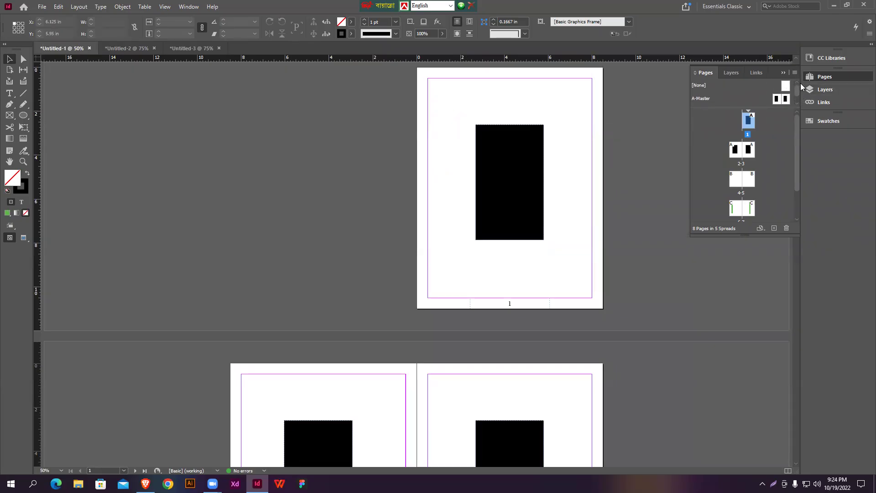
pyautogui.doubleClick(780, 100)
pyautogui.scroll(-1, 796, 94)
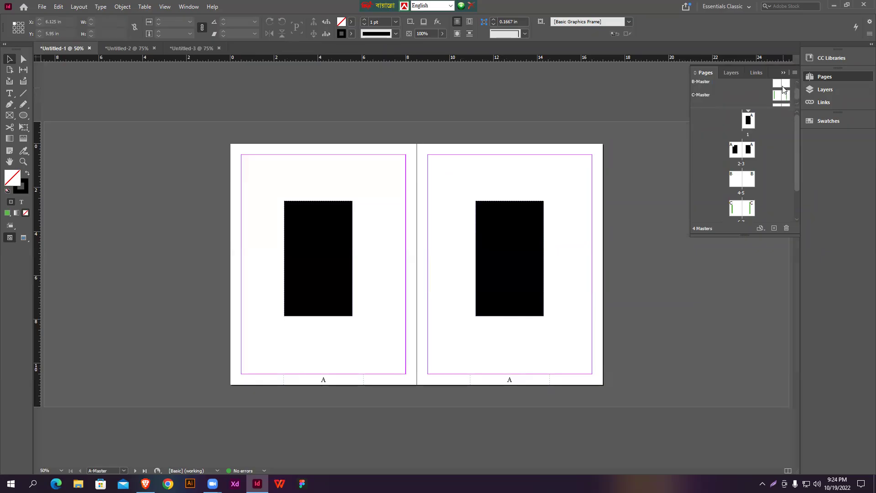
pyautogui.doubleClick(785, 84)
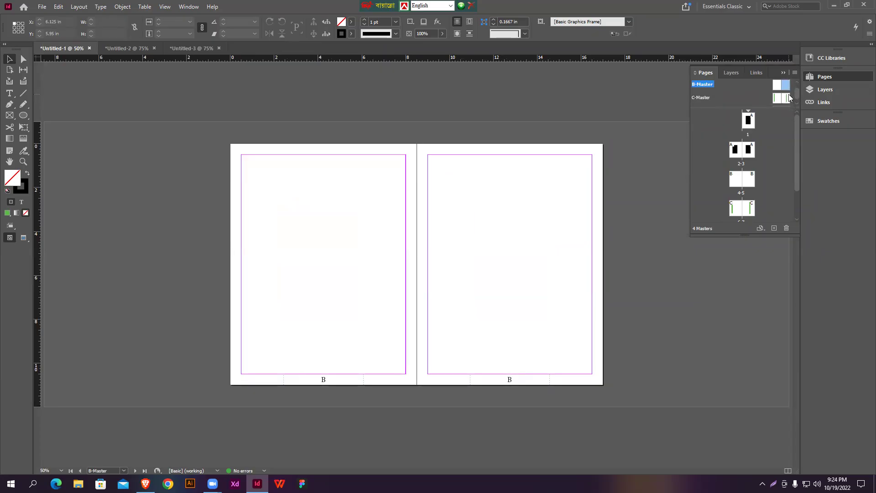
pyautogui.doubleClick(782, 98)
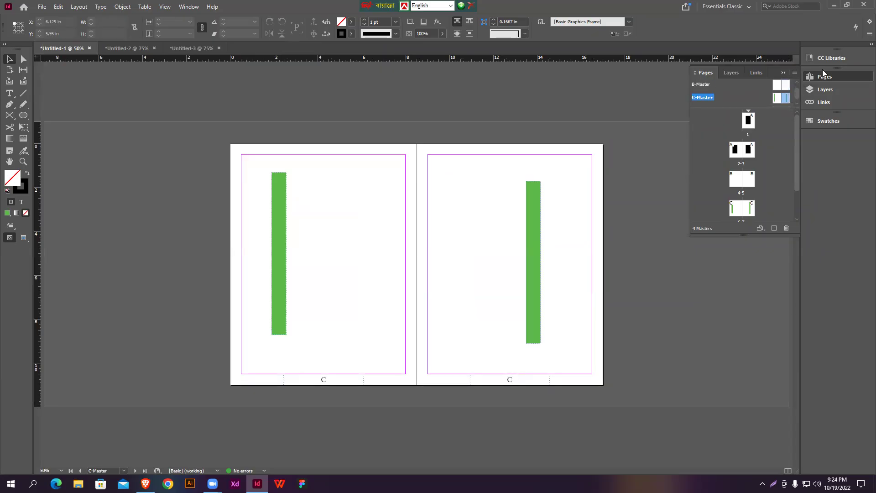
# Return to the Untitled-3 document and check its page numbering from the first spreads through to page 8.
pyautogui.click(204, 48)
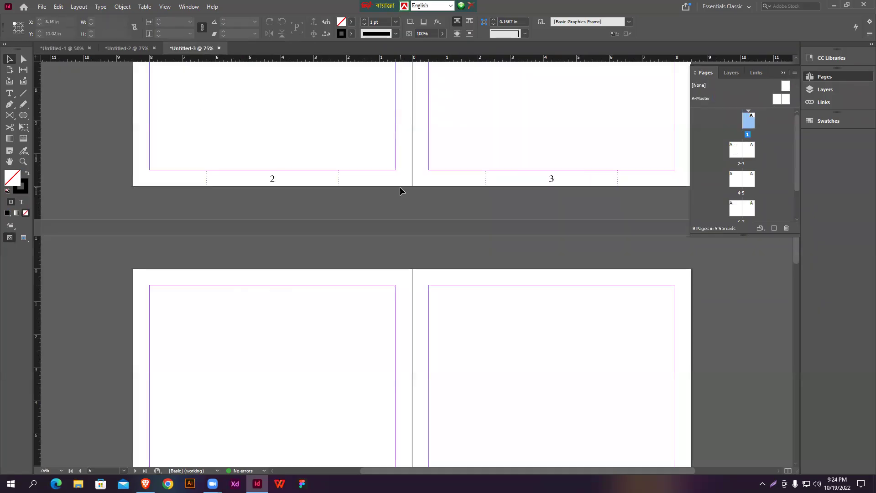
pyautogui.scroll(5, 450, 185)
pyautogui.scroll(3, 462, 193)
pyautogui.scroll(-6, 509, 174)
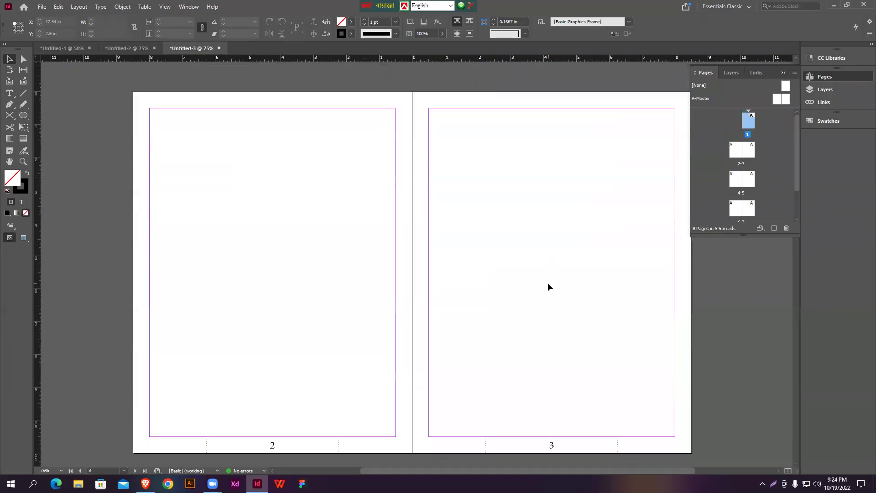
pyautogui.scroll(-10, 496, 305)
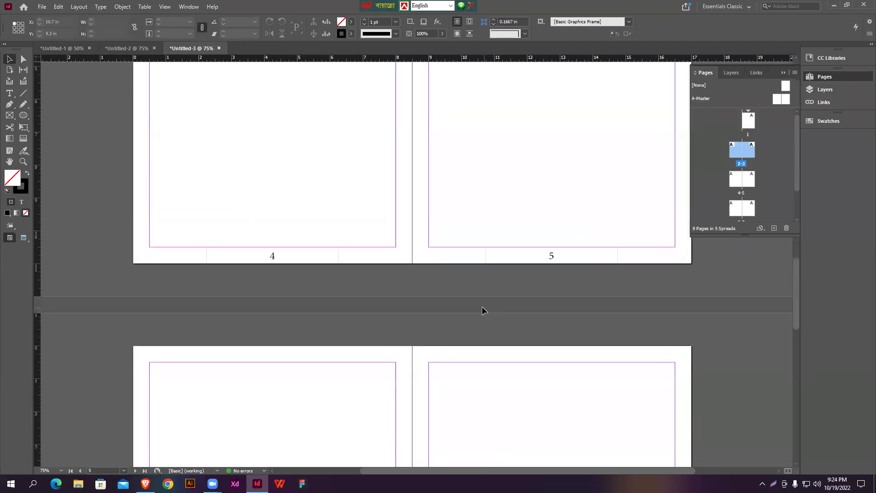
pyautogui.scroll(-10, 461, 304)
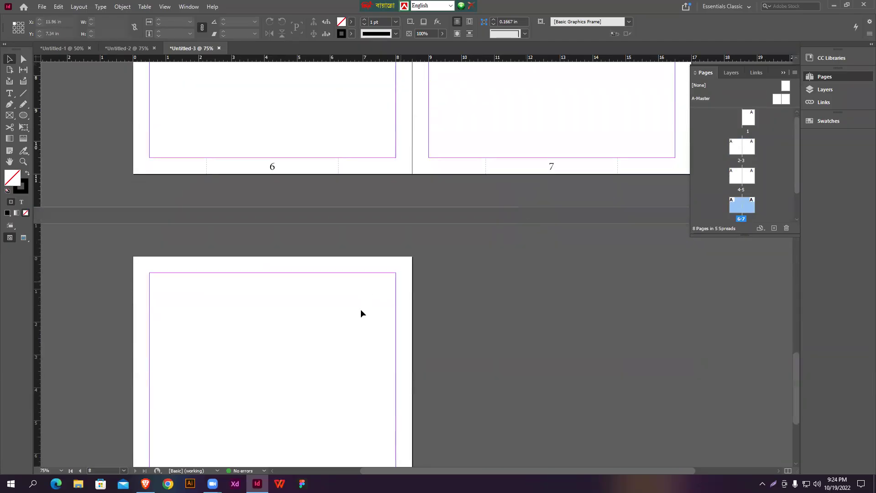
pyautogui.moveTo(325, 167); pyautogui.dragTo(211, 301)
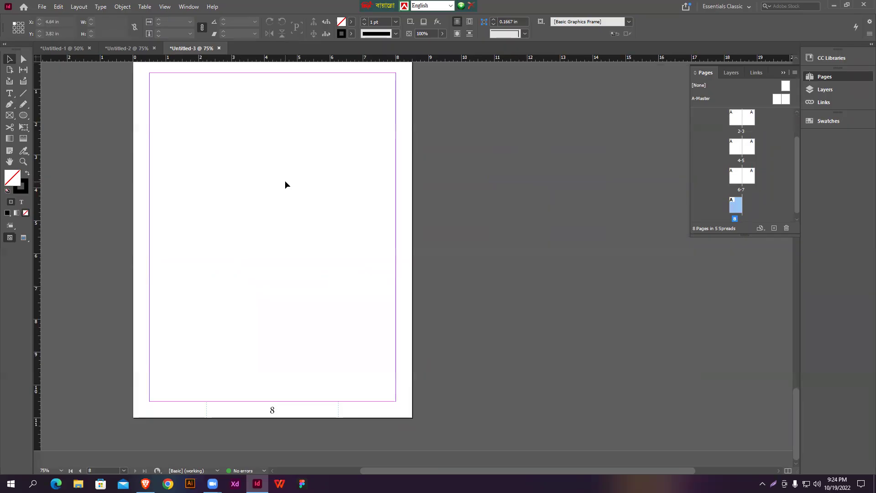
pyautogui.moveTo(335, 374); pyautogui.dragTo(183, 449)
pyautogui.moveTo(298, 375); pyautogui.dragTo(167, 448)
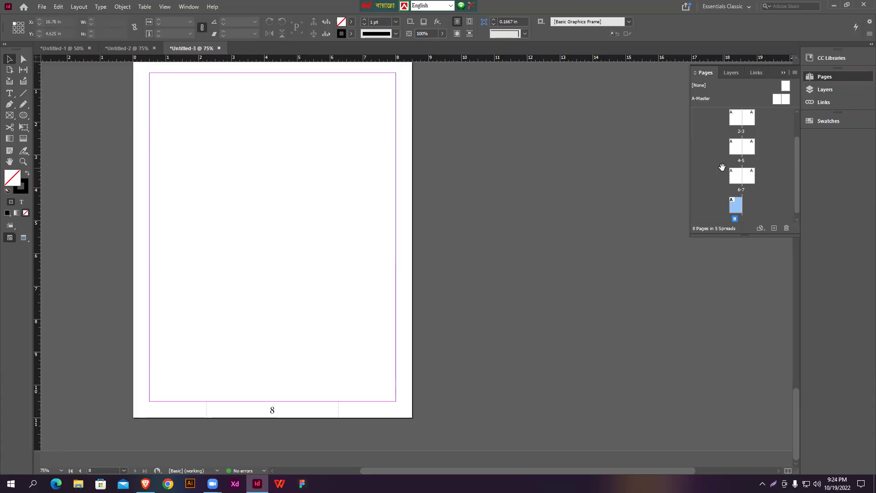
# Create a new two-page Letter master with prefix B, not based on any existing master.
pyautogui.rightClick(782, 102)
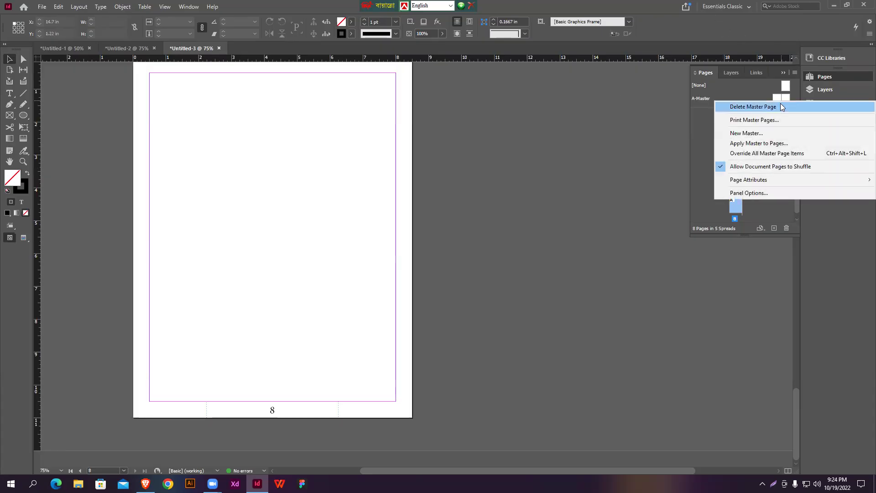
pyautogui.click(753, 133)
pyautogui.click(504, 200)
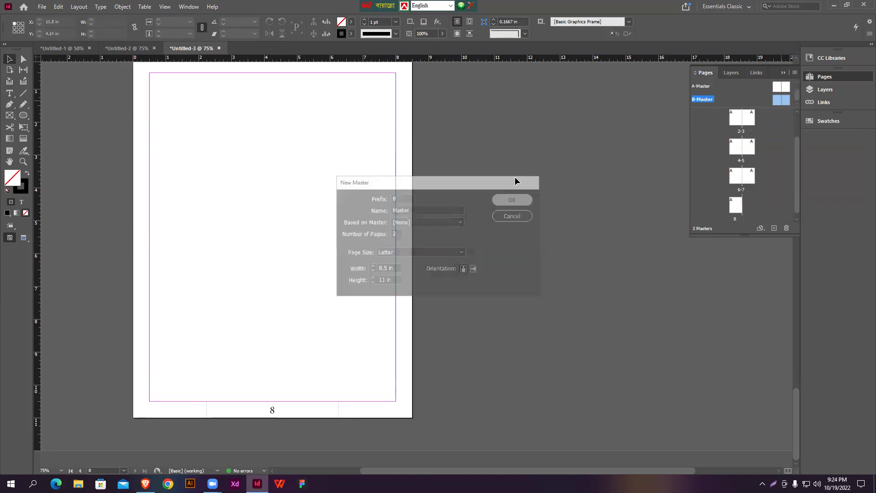
# Draw an ellipse about 3.68 by 5.95 in on B-Master's left page and duplicate it onto the right page.
pyautogui.click(23, 115)
pyautogui.moveTo(199, 115)
pyautogui.mouseDown()
pyautogui.moveTo(390, 365)
pyautogui.moveTo(320, 311)
pyautogui.mouseUp()
pyautogui.press('v')
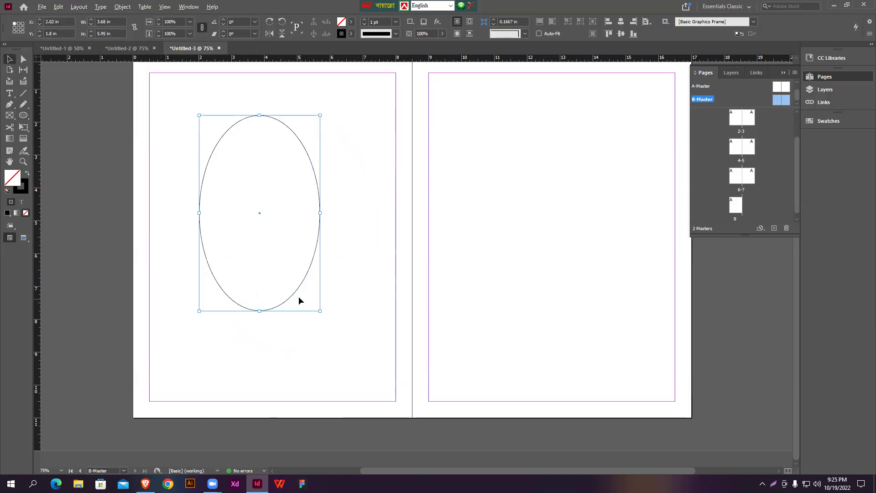
pyautogui.moveTo(296, 294); pyautogui.dragTo(588, 298)
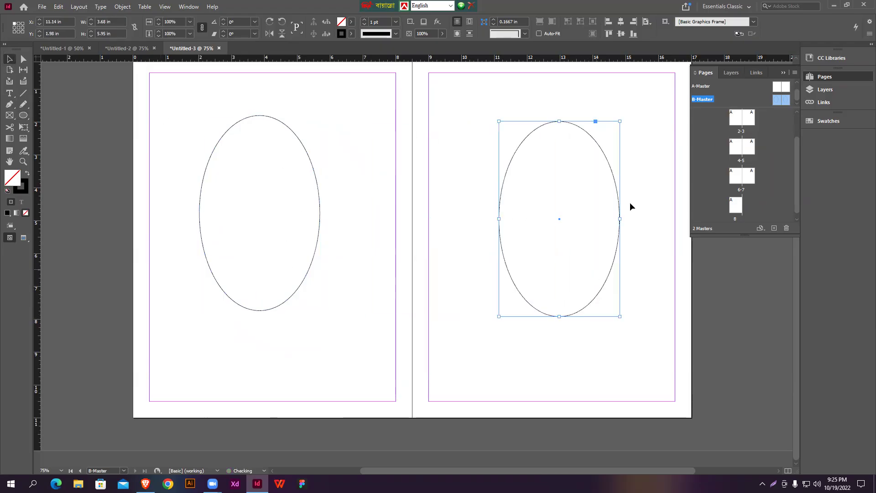
# Copy both page-number frames from the A-Master spread and paste them into the B-Master spread.
pyautogui.doubleClick(779, 89)
pyautogui.moveTo(412, 354); pyautogui.dragTo(766, 432)
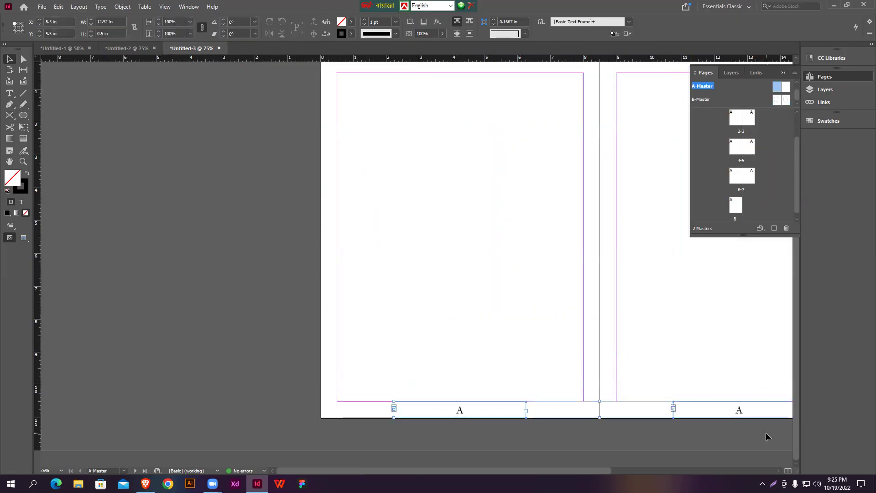
pyautogui.doubleClick(780, 99)
pyautogui.hotkey('ctrl', 'v')
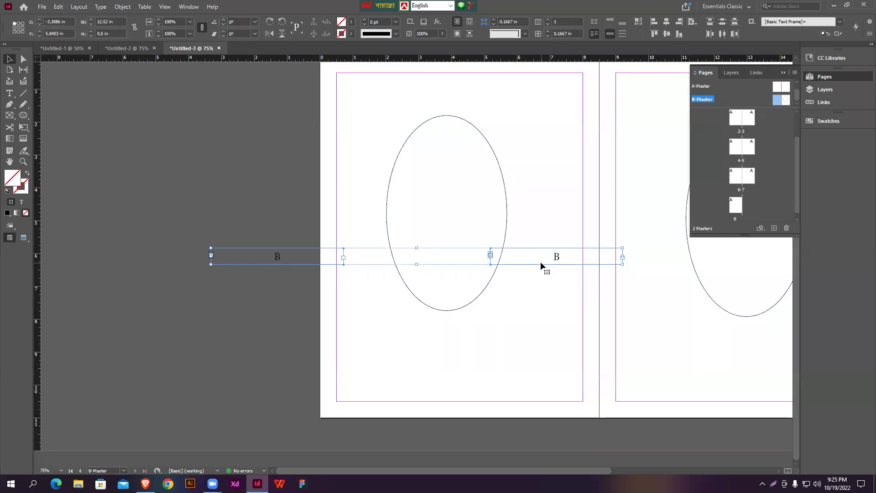
# Move the pasted frames to the foot of the B-Master pages and seat the left one centred in the bottom margin.
pyautogui.moveTo(557, 257); pyautogui.dragTo(725, 404)
pyautogui.click(456, 399)
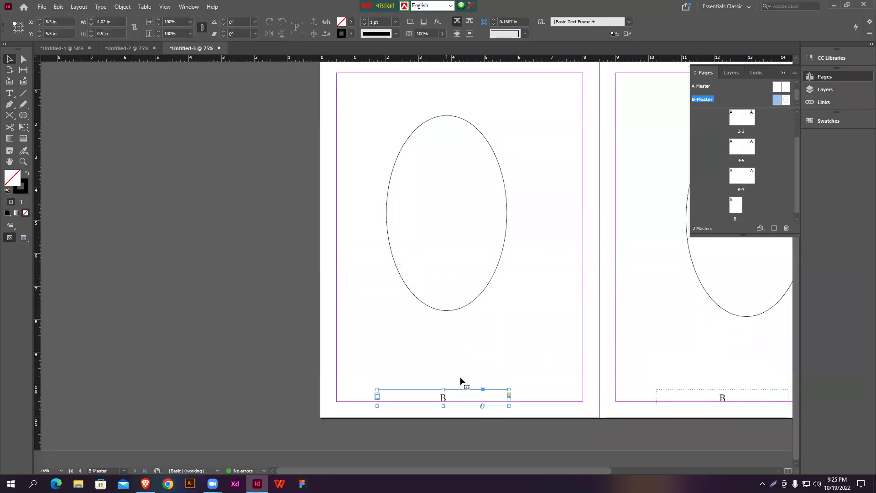
pyautogui.moveTo(464, 397); pyautogui.dragTo(460, 411)
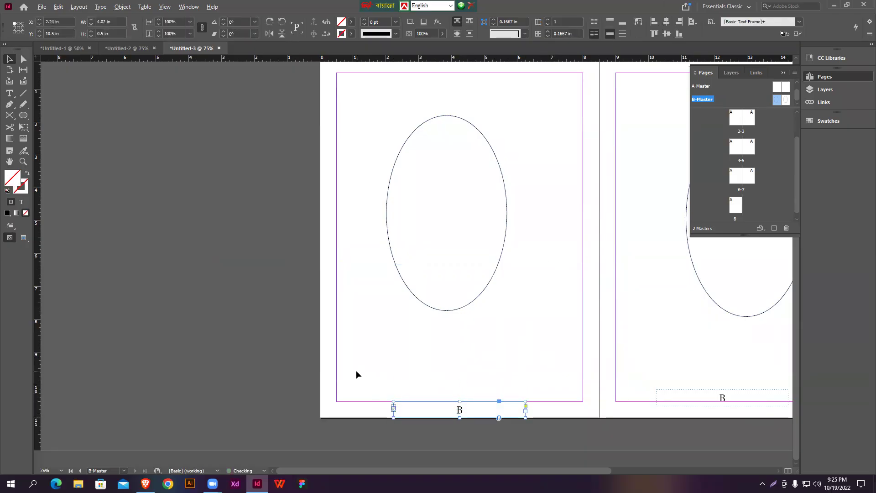
# Align the right page's page-number frame to the horizontal centre and the bottom edge of the page on B-Master.
pyautogui.scroll(-2, 356, 371)
pyautogui.scroll(2, 452, 371)
pyautogui.scroll(-2, 620, 408)
pyautogui.click(521, 400)
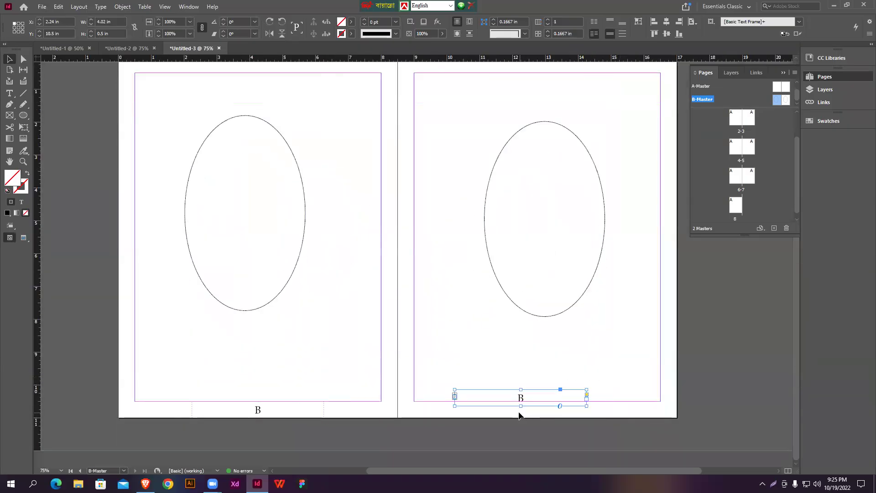
pyautogui.click(667, 22)
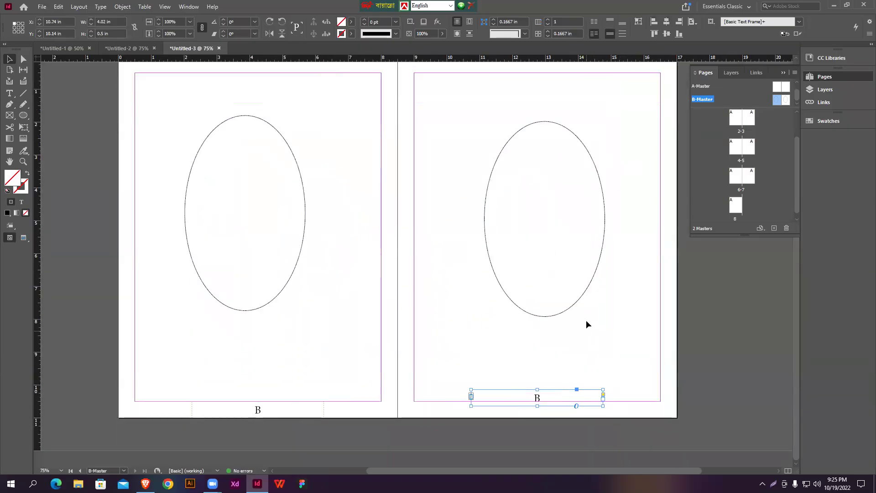
pyautogui.click(677, 35)
pyautogui.click(591, 343)
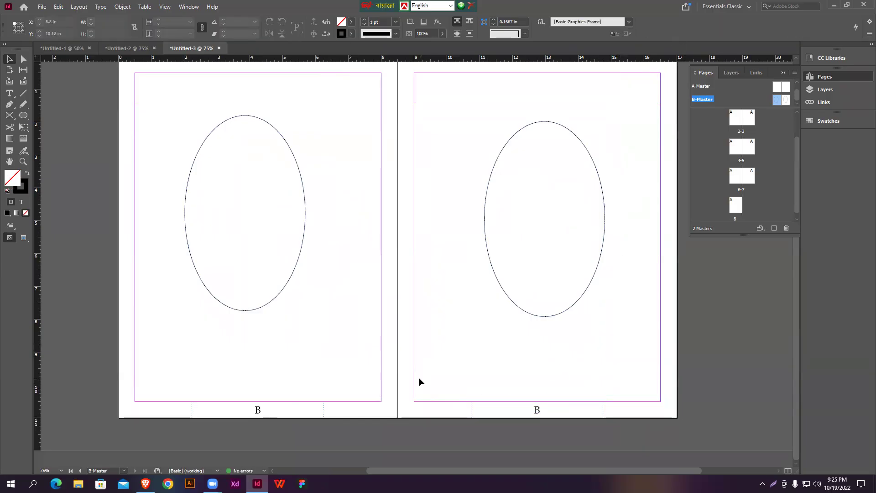
# Apply B-Master to pages 5-8.
pyautogui.rightClick(774, 99)
pyautogui.click(759, 143)
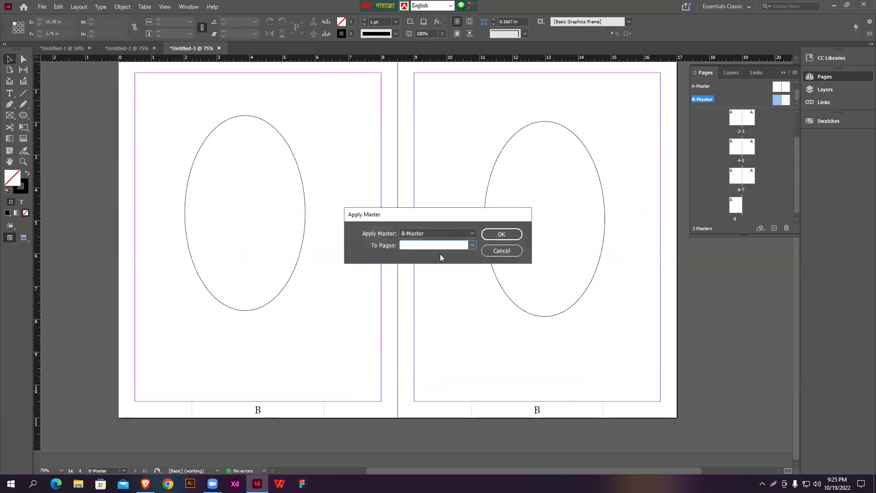
pyautogui.write('5-8')
pyautogui.press('Return')
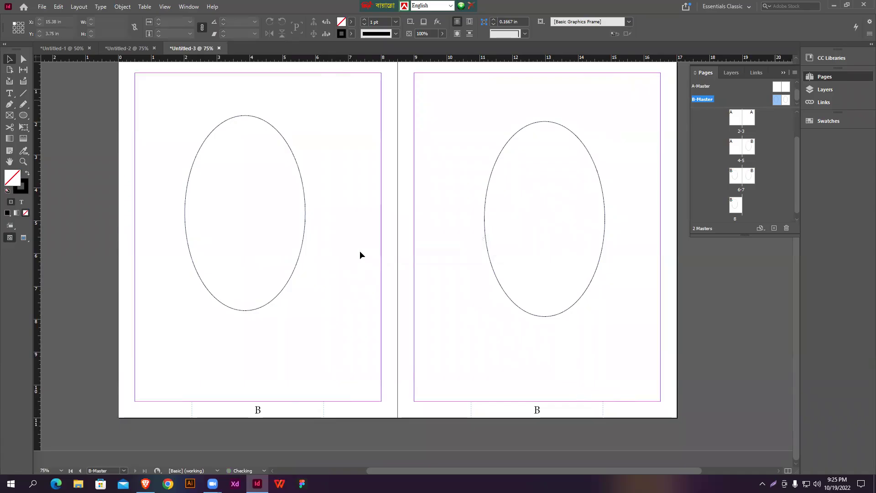
# Review the document pages from page 1 onward, checking the page numbers and which pages carry the B-Master ellipse.
pyautogui.scroll(2, 749, 151)
pyautogui.doubleClick(753, 126)
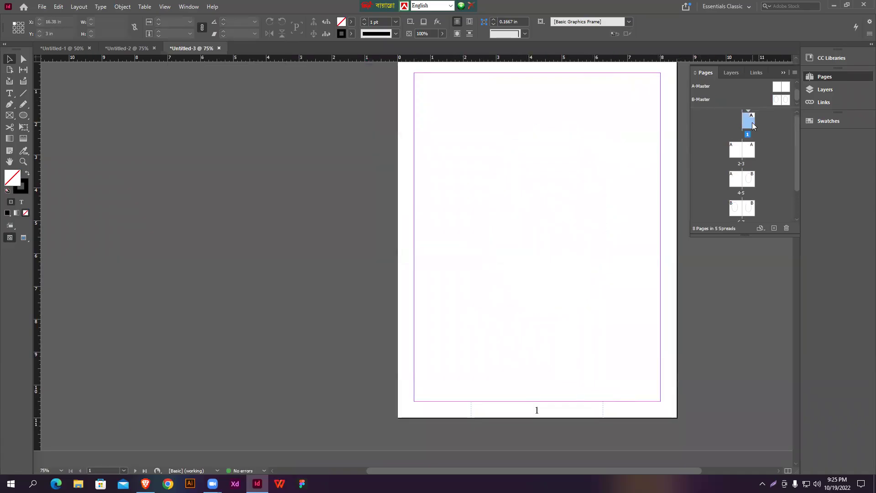
pyautogui.moveTo(745, 235); pyautogui.dragTo(745, 408)
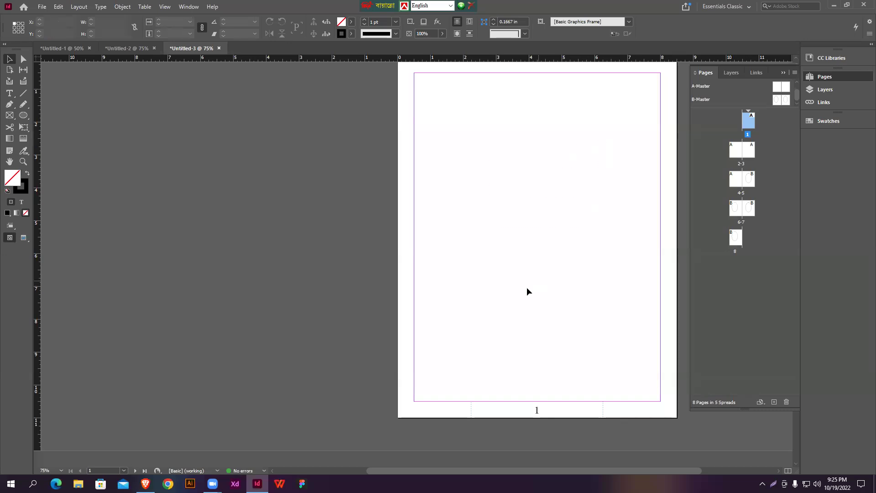
pyautogui.scroll(-15, 546, 281)
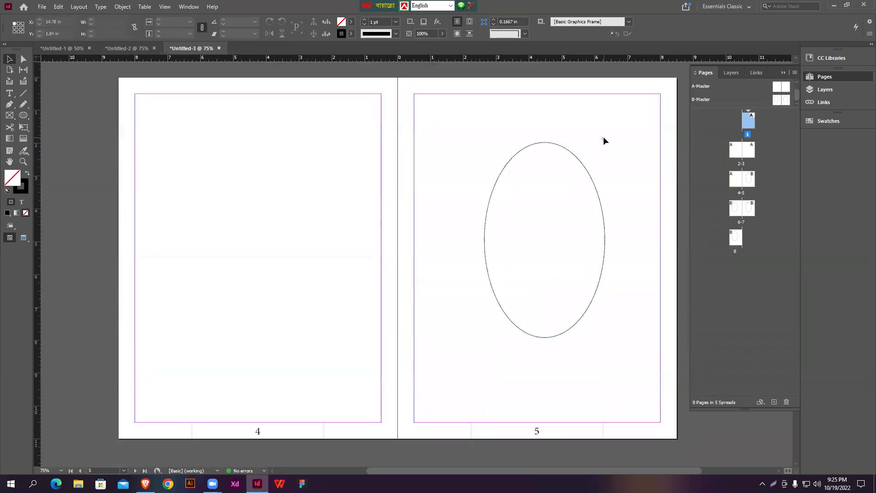
pyautogui.scroll(-3, 593, 383)
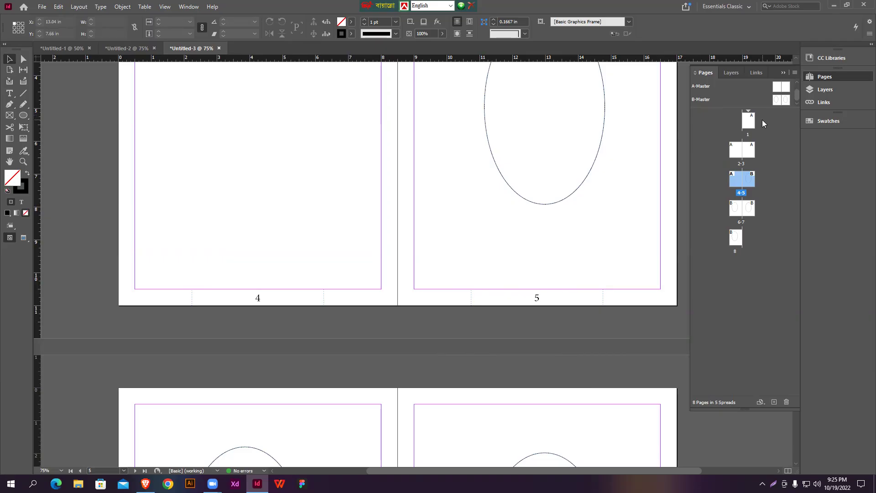
pyautogui.scroll(2, 499, 208)
pyautogui.scroll(3, 500, 207)
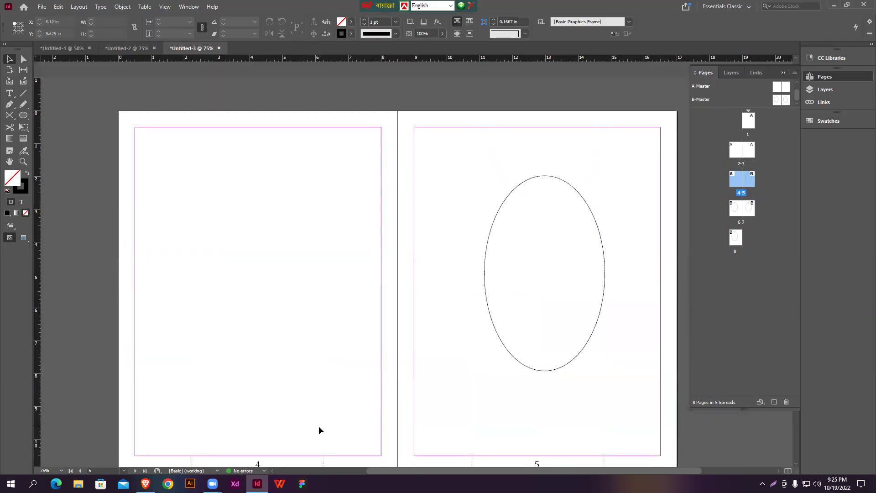
# Switch to the browser to check the class topics in 6 Months copy.pdf, and return to InDesign.
pyautogui.click(146, 484)
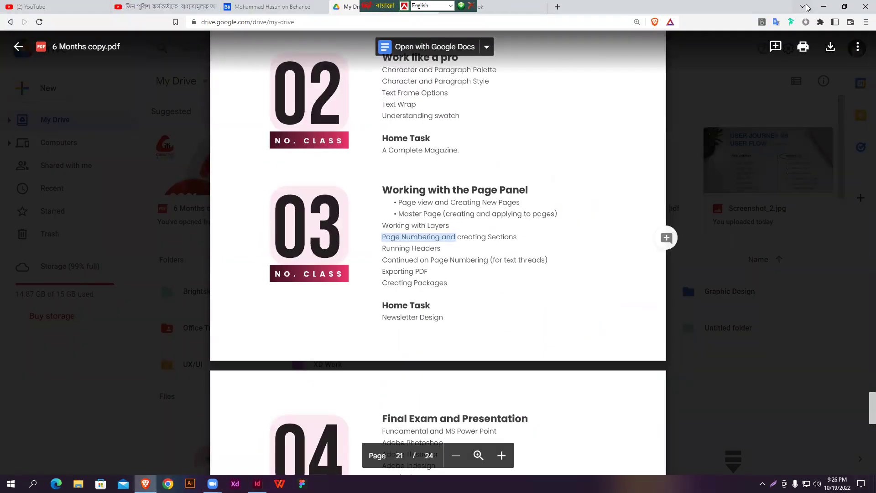
pyautogui.click(824, 7)
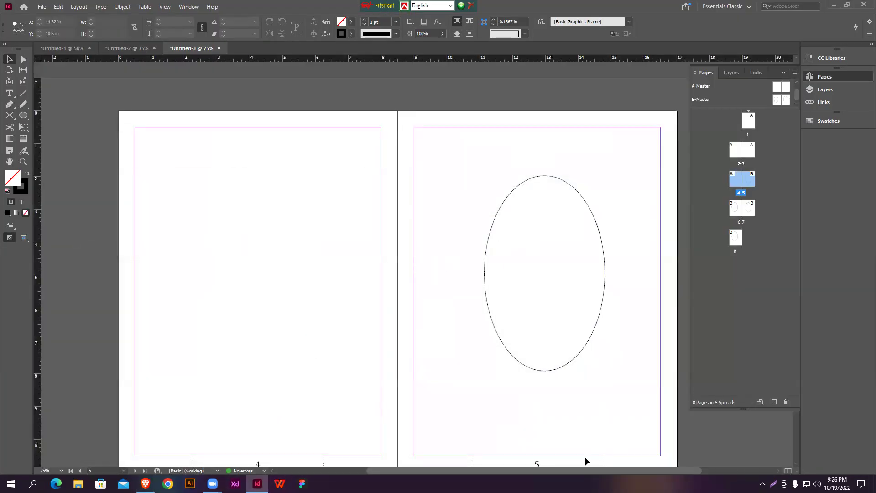
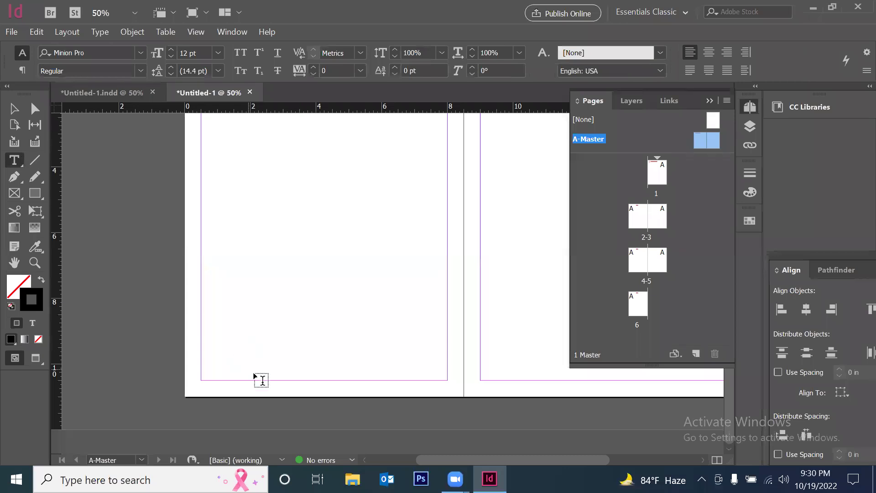
# Create a text frame about 3.73 by 0.5 in in the bottom margin of A-Master's left page and insert the current page number marker.
pyautogui.moveTo(262, 380); pyautogui.dragTo(384, 397)
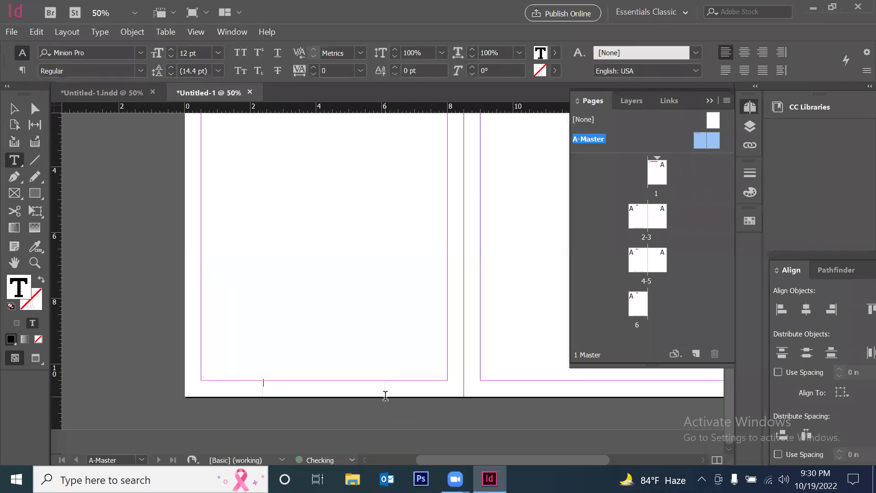
pyautogui.click(99, 30)
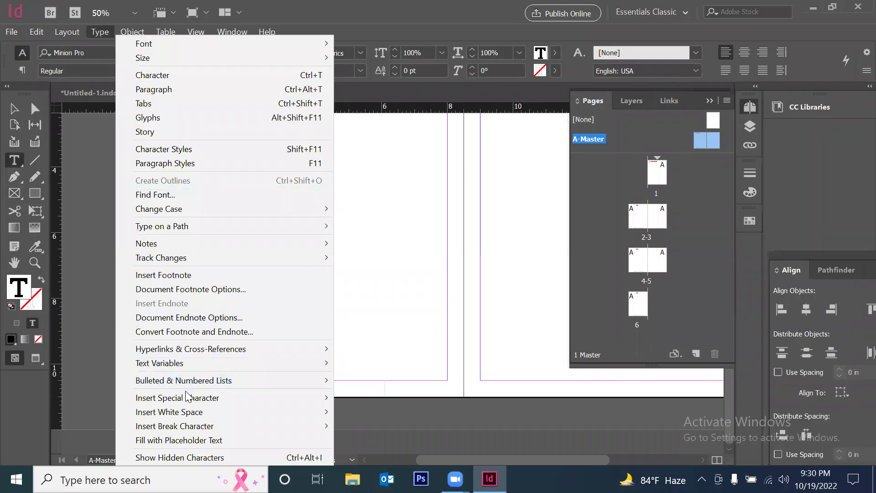
pyautogui.moveTo(286, 400)
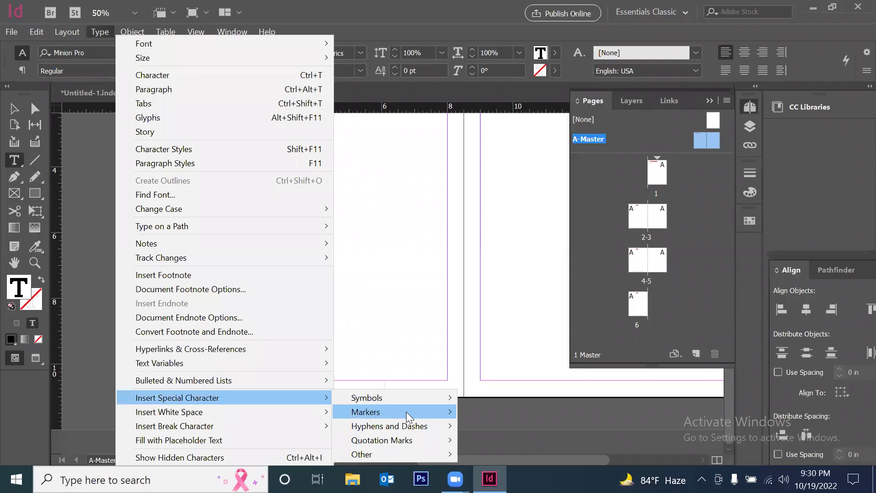
pyautogui.moveTo(407, 415)
pyautogui.click(495, 415)
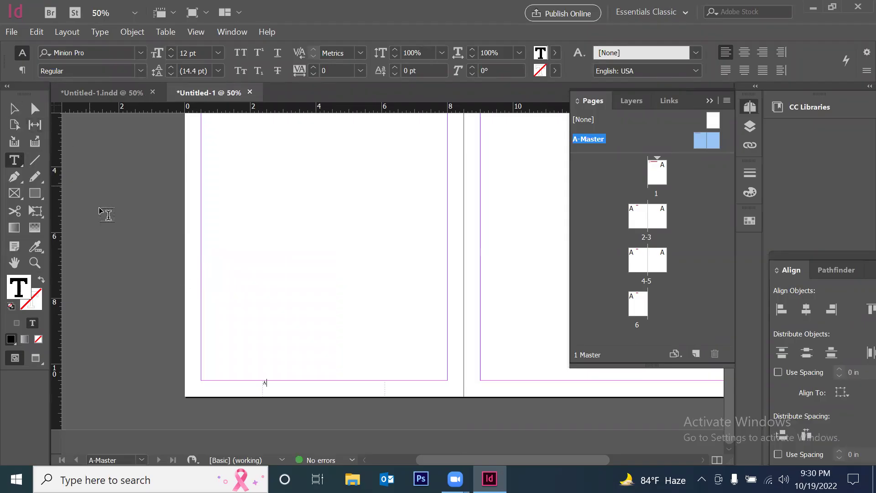
pyautogui.click(265, 387)
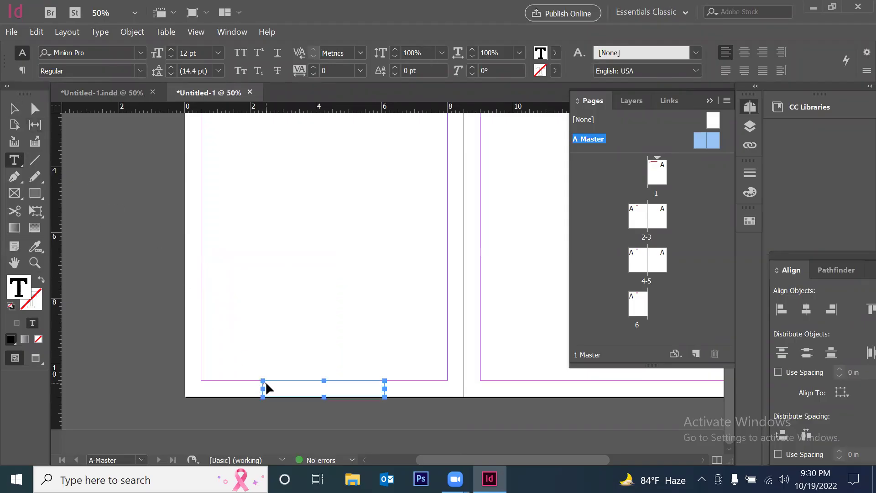
pyautogui.moveTo(267, 388); pyautogui.dragTo(248, 338)
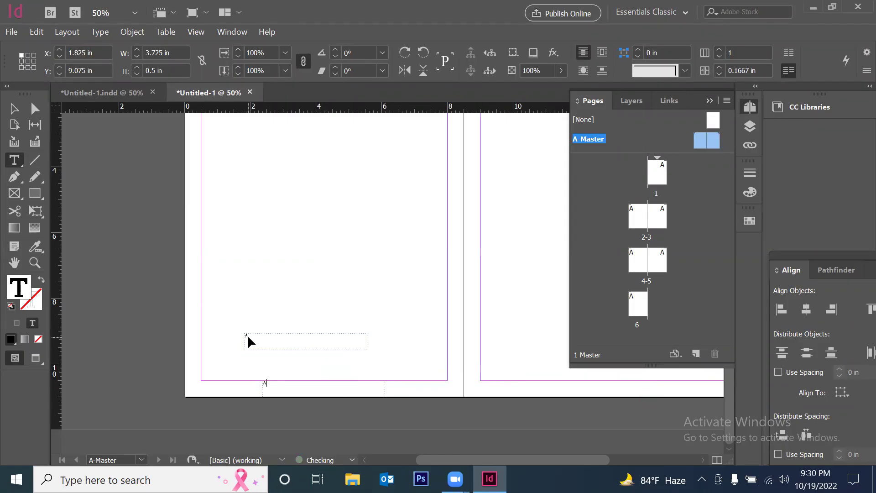
pyautogui.hotkey('ctrl', 'z')
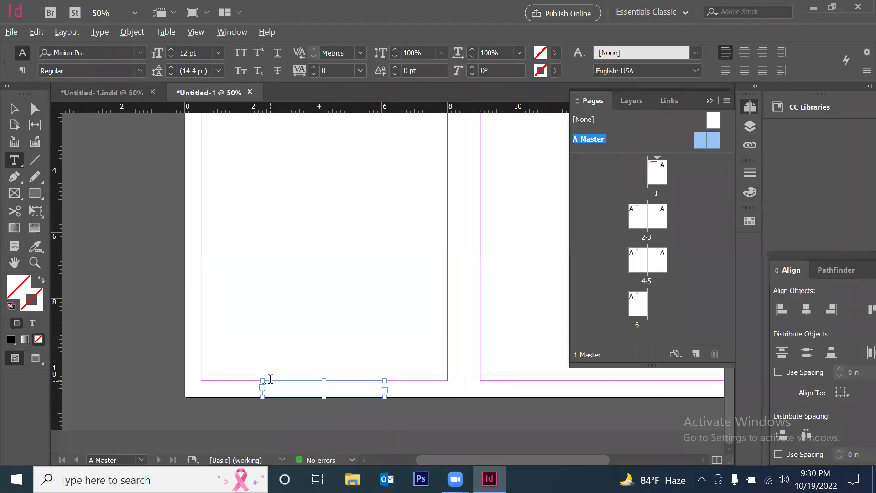
pyautogui.press('alt')
# Set the page number marker on A-Master's left page to 24 pt and centre it in its frame.
pyautogui.click(274, 389)
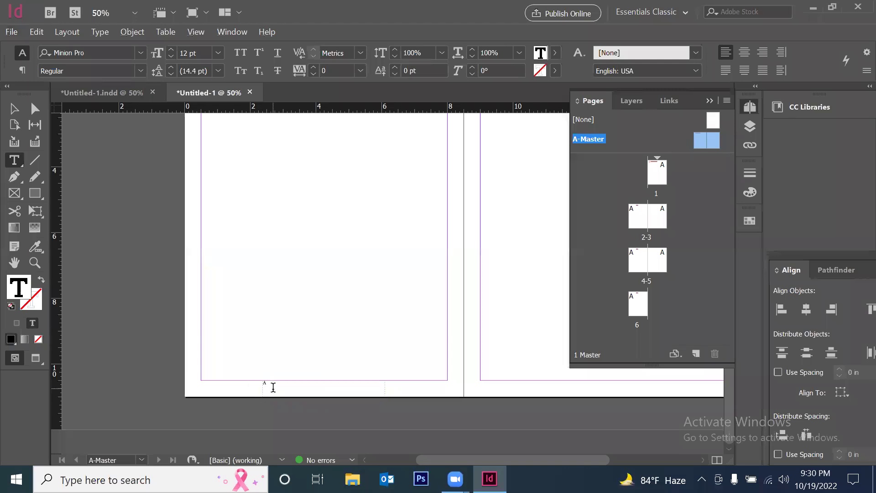
pyautogui.moveTo(268, 383); pyautogui.dragTo(259, 383)
pyautogui.click(219, 53)
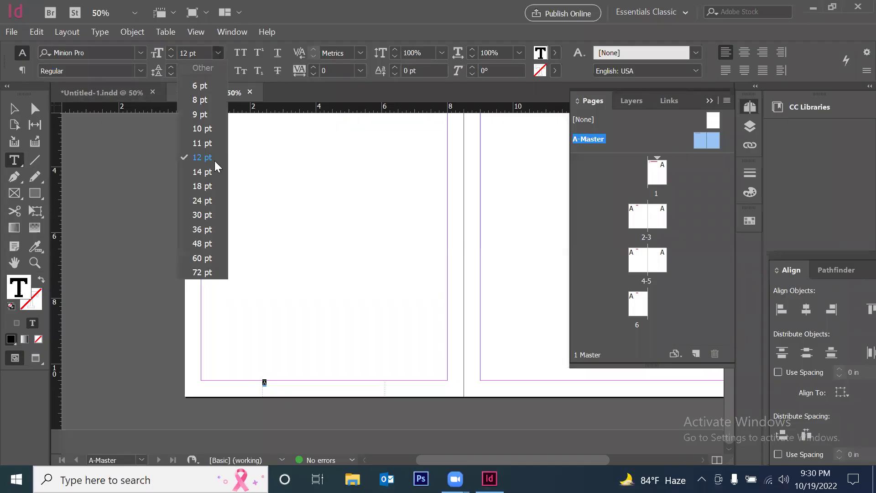
pyautogui.click(199, 173)
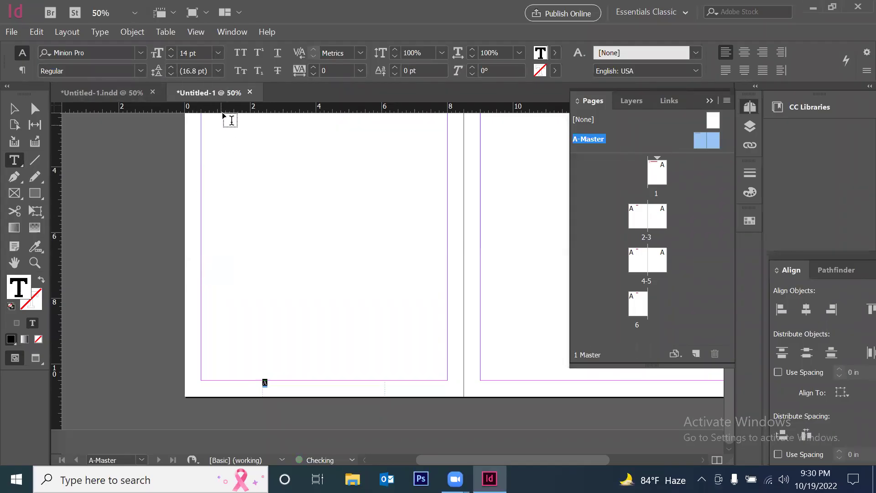
pyautogui.click(219, 53)
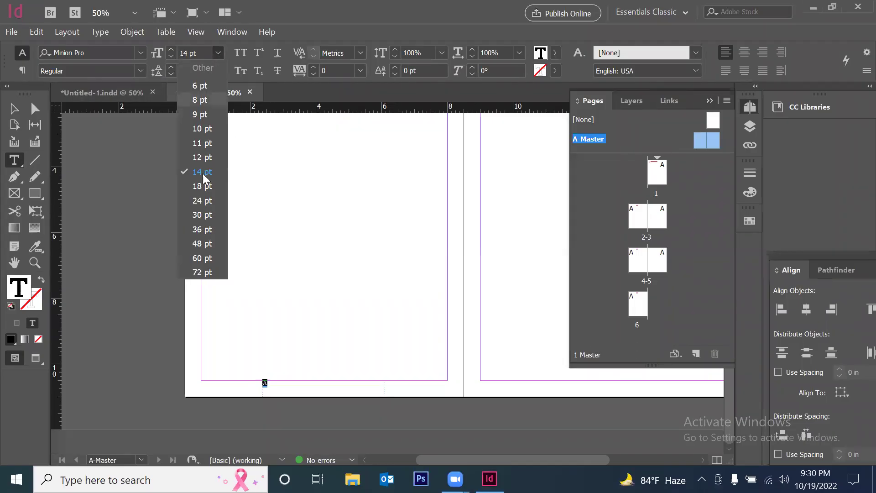
pyautogui.click(199, 202)
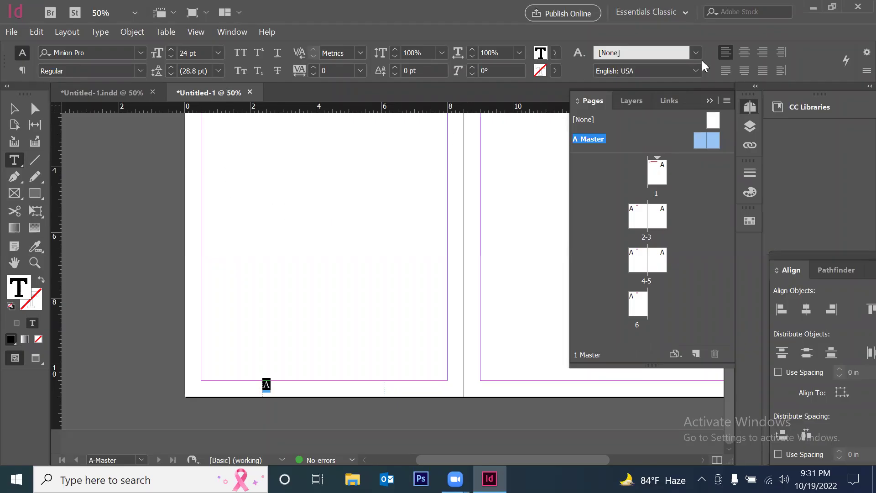
pyautogui.click(743, 53)
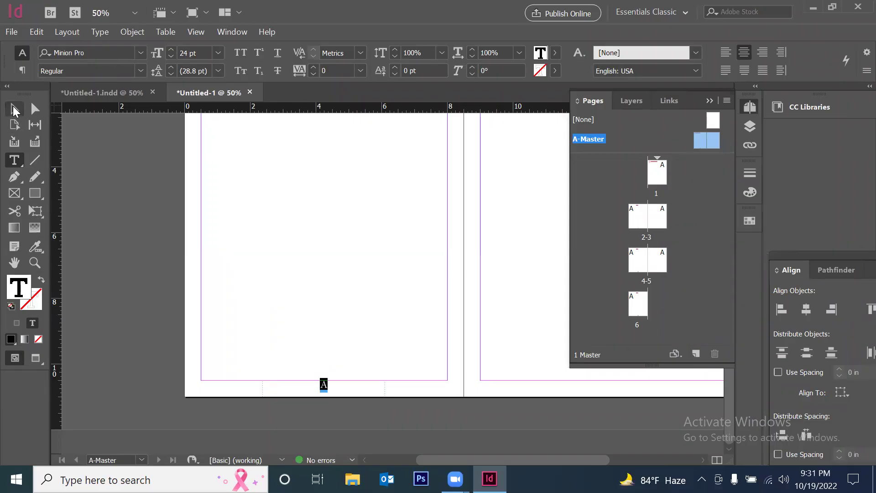
pyautogui.click(14, 109)
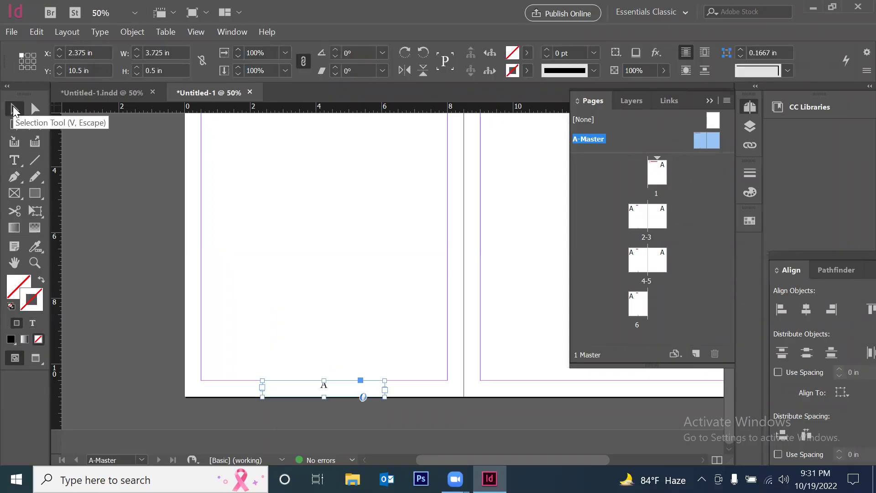
# Duplicate the page number frame from A-Master's left page into the right page's bottom margin, and open page 1.
pyautogui.moveTo(324, 388); pyautogui.dragTo(617, 389)
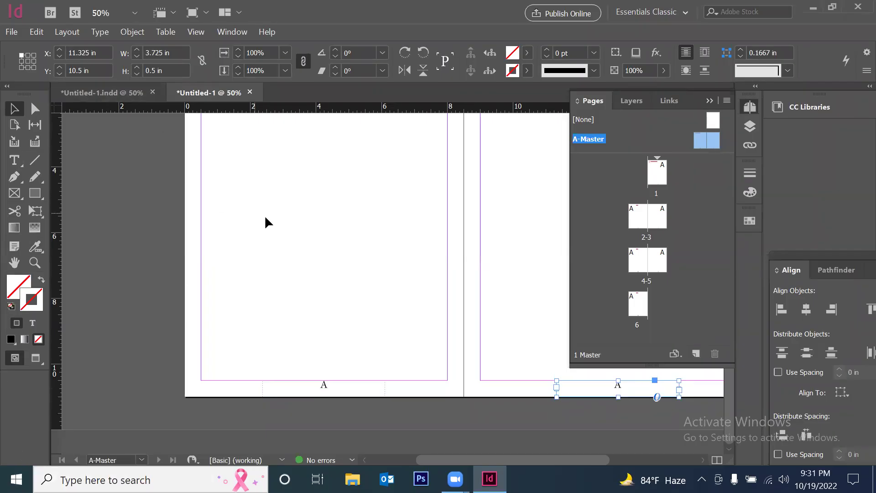
pyautogui.doubleClick(659, 176)
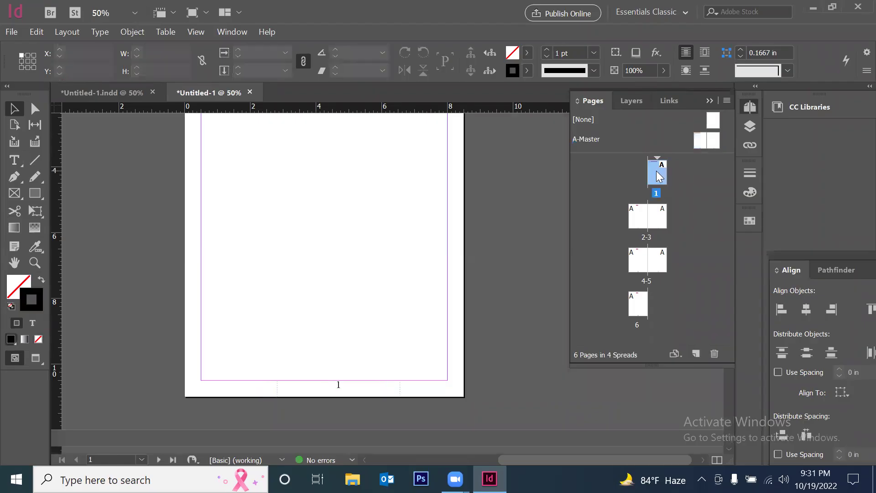
# Review pages 1 to 6, checking the page number at the foot and the logo at the head of each page.
pyautogui.scroll(-10, 448, 254)
pyautogui.scroll(-8, 410, 254)
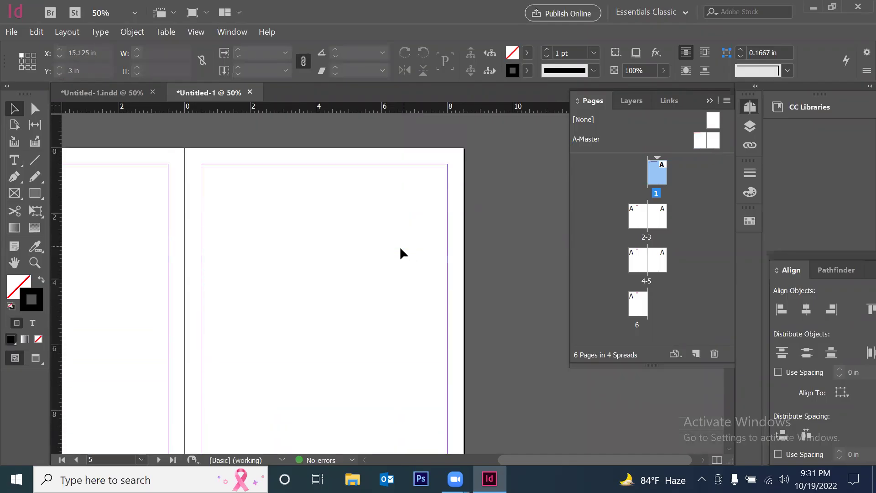
pyautogui.scroll(-5, 402, 253)
pyautogui.hscroll(-5, 574, 445)
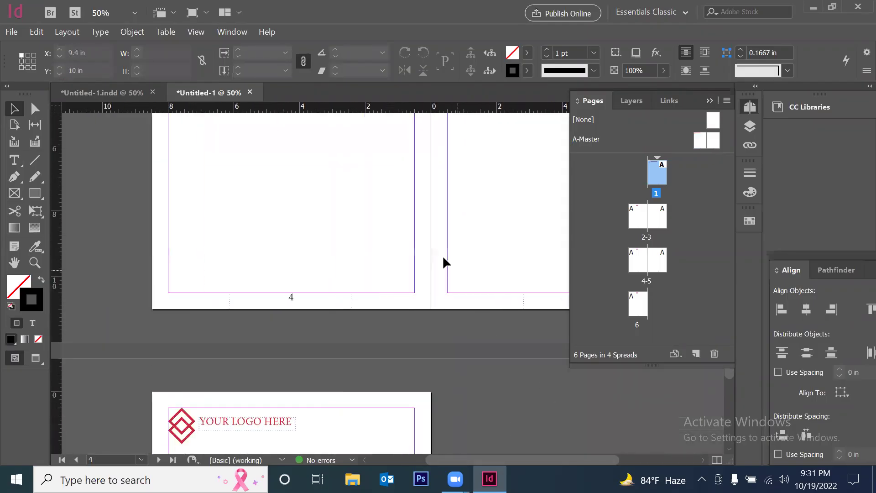
pyautogui.scroll(5, 438, 265)
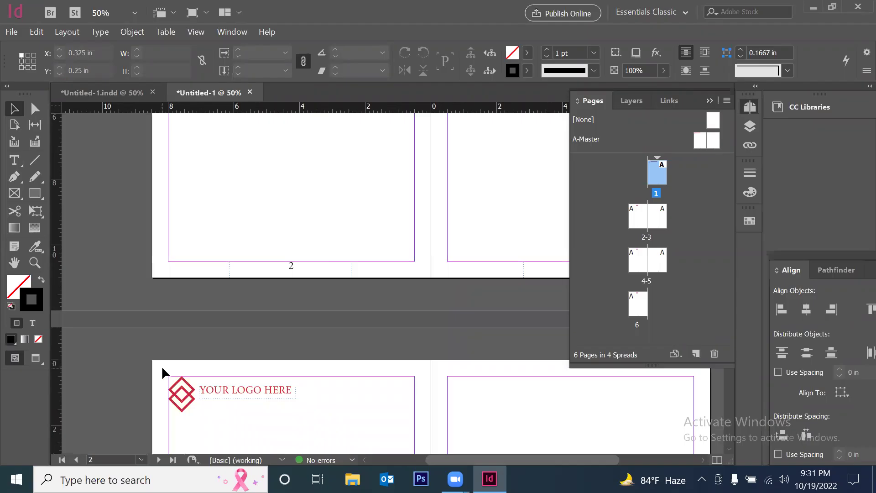
pyautogui.scroll(-10, 280, 366)
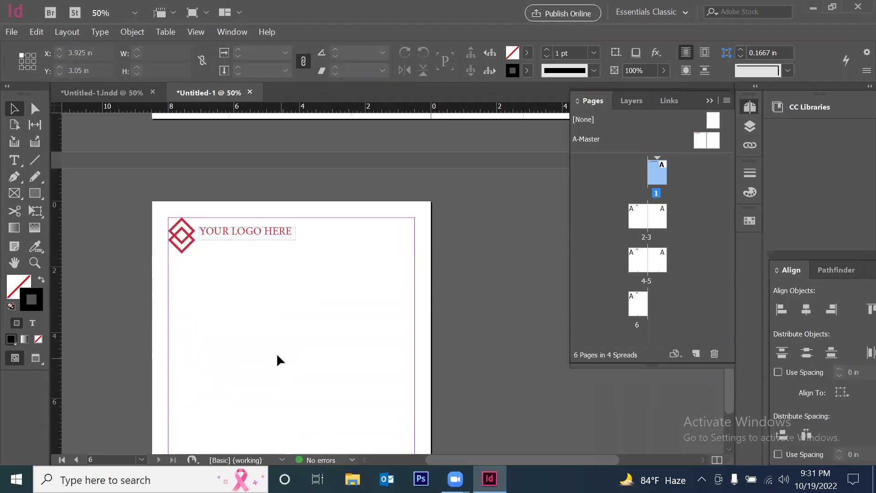
pyautogui.scroll(-5, 281, 360)
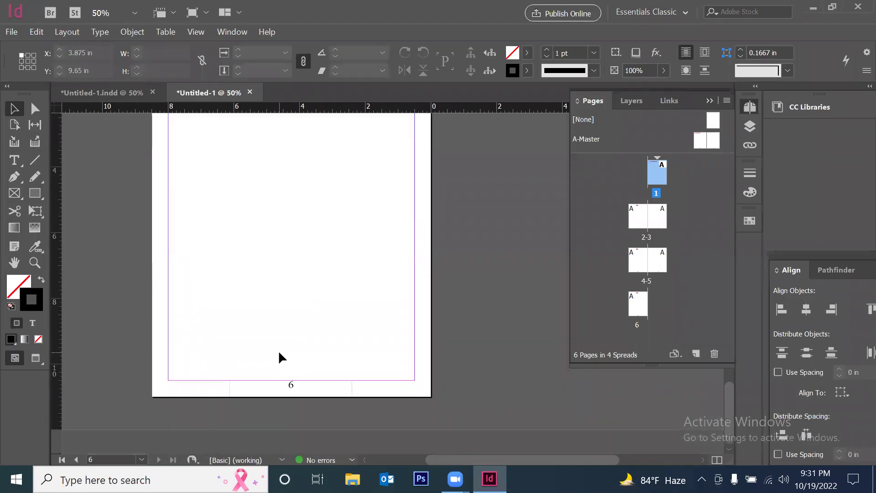
pyautogui.scroll(3, 562, 242)
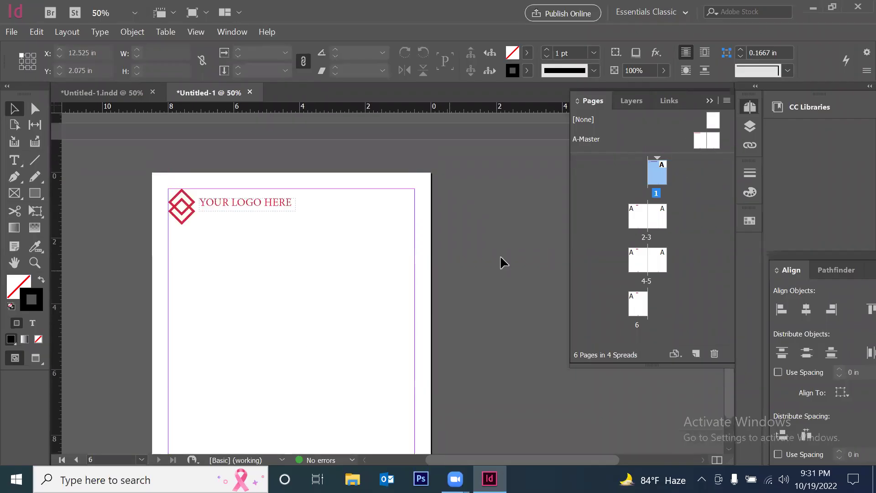
pyautogui.scroll(-3, 364, 358)
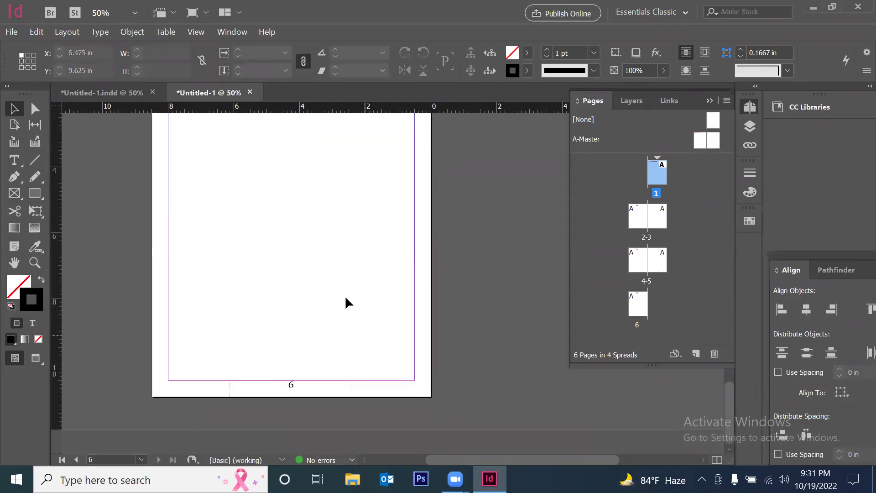
pyautogui.scroll(3, 338, 292)
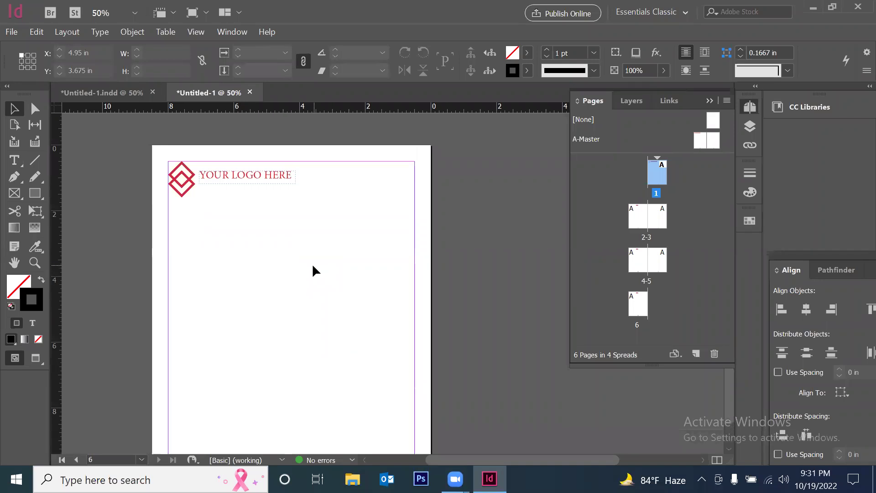
pyautogui.scroll(-3, 319, 271)
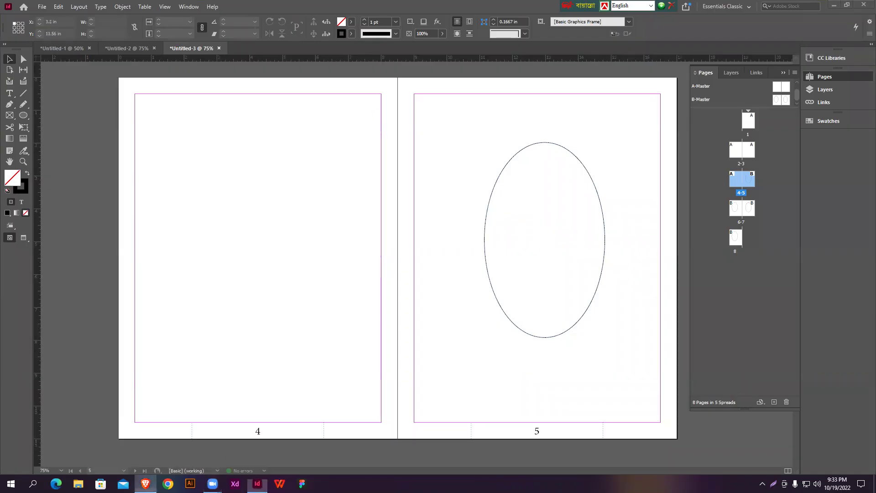
# Switch to the browser, dismiss the open chat, highlight the Running Headers topic in 6 Months copy.pdf, and return to InDesign.
pyautogui.click(146, 483)
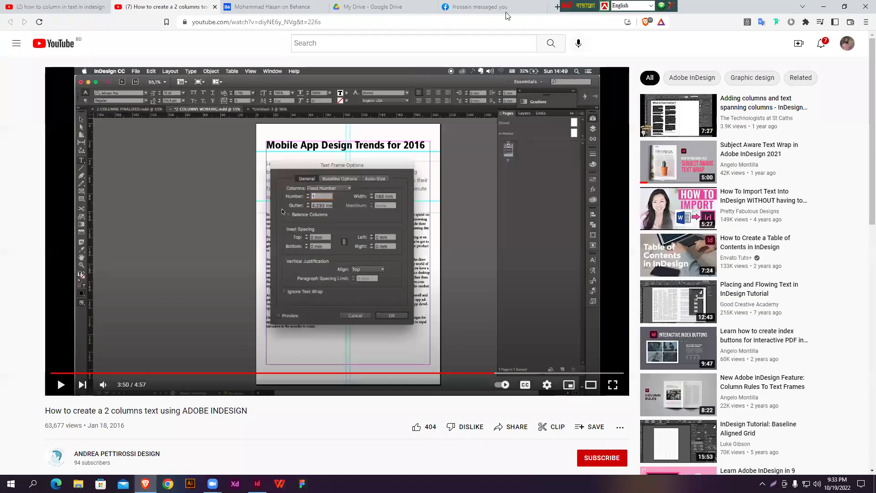
pyautogui.click(507, 6)
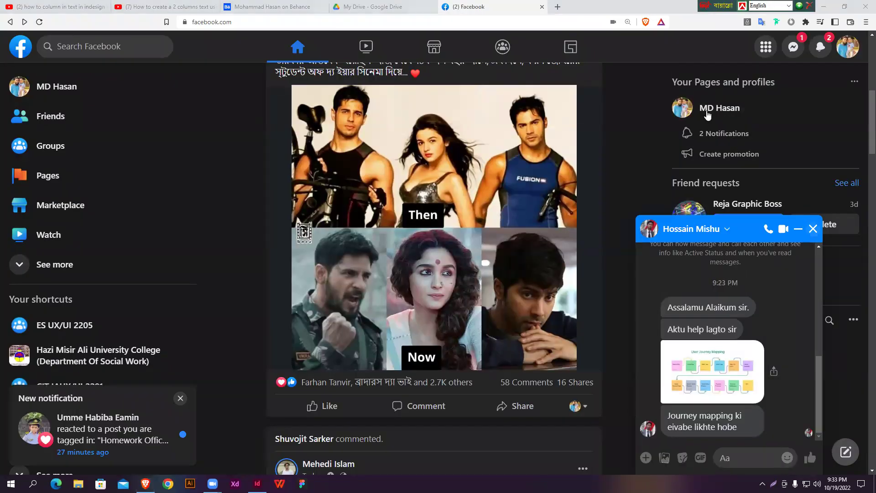
pyautogui.click(813, 229)
pyautogui.click(373, 7)
pyautogui.click(431, 247)
pyautogui.moveTo(383, 252); pyautogui.dragTo(452, 250)
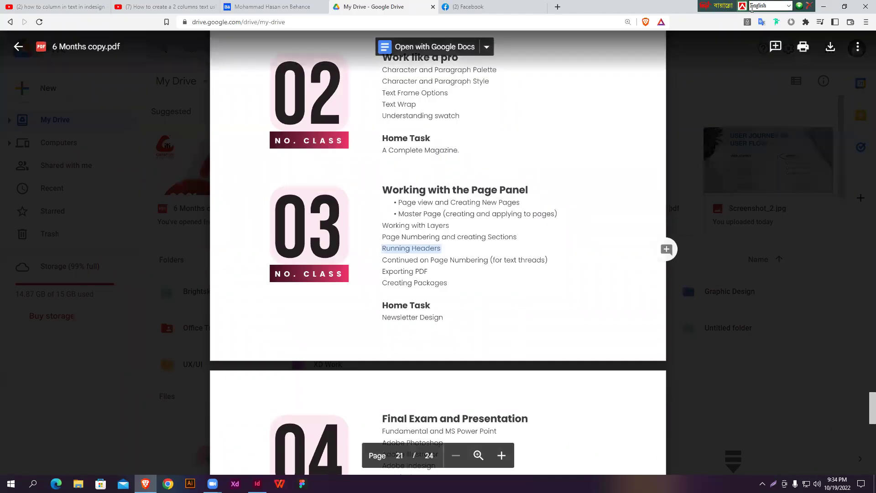
pyautogui.moveTo(720, 6); pyautogui.dragTo(612, 6)
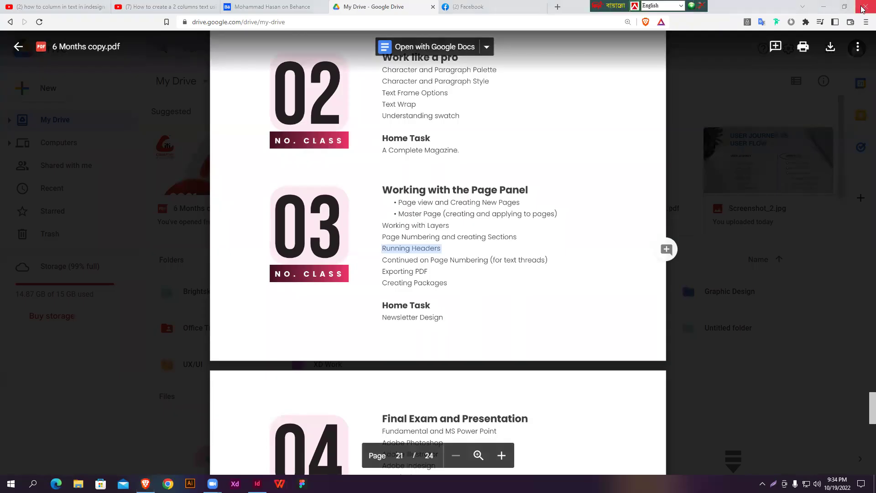
pyautogui.click(826, 5)
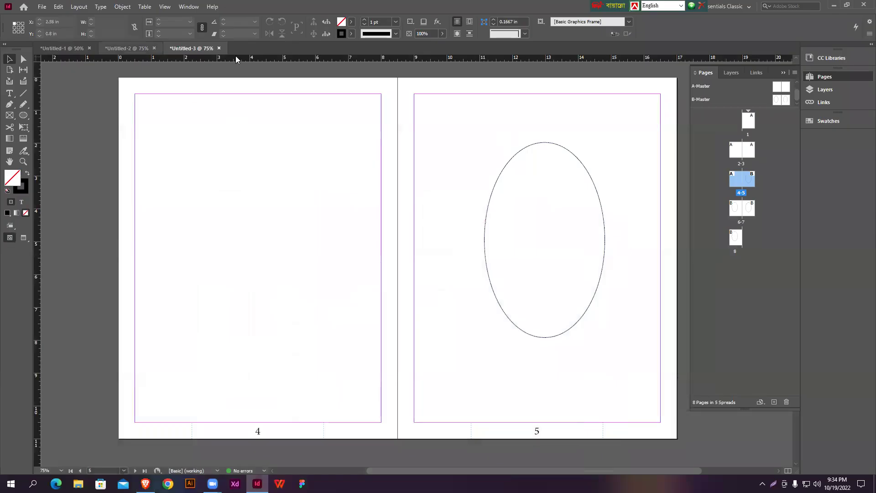
# Close all three open untitled documents without saving changes.
pyautogui.click(219, 48)
pyautogui.click(486, 251)
pyautogui.click(90, 48)
pyautogui.click(487, 252)
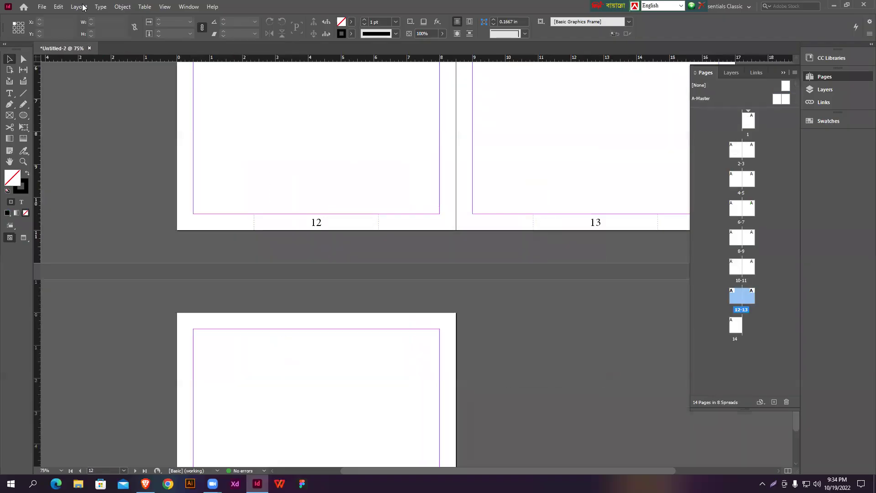
pyautogui.click(90, 48)
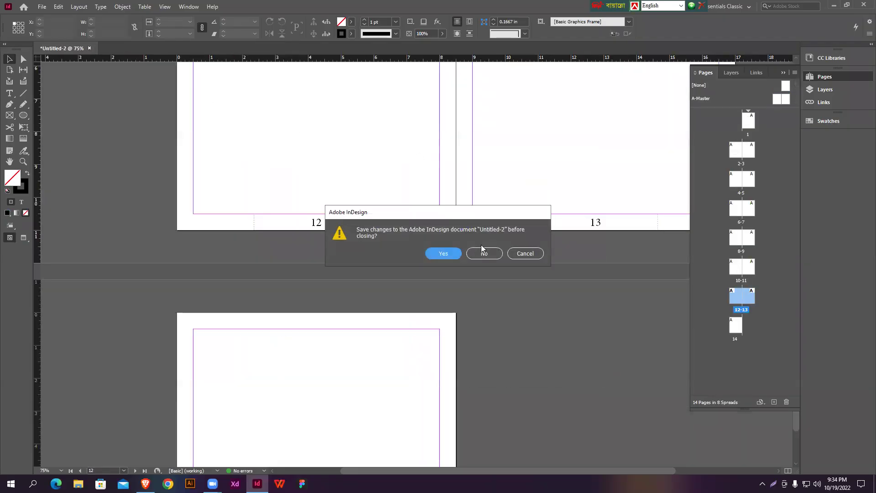
pyautogui.click(518, 254)
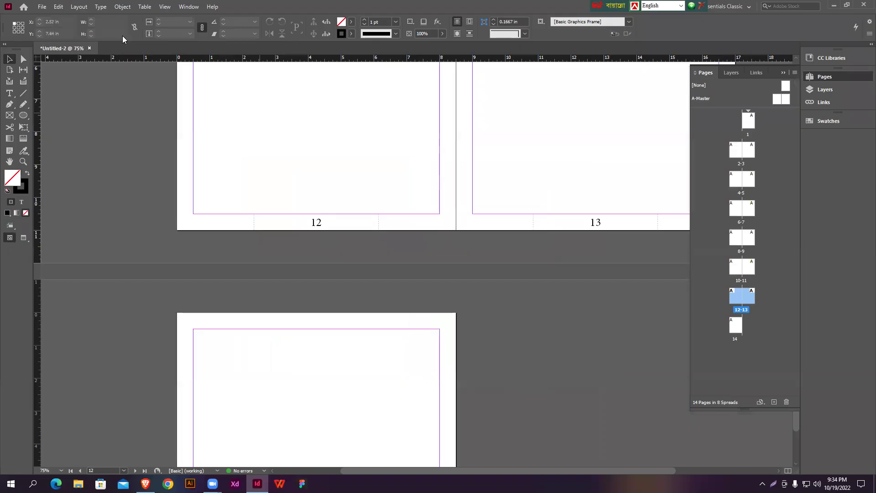
pyautogui.click(89, 48)
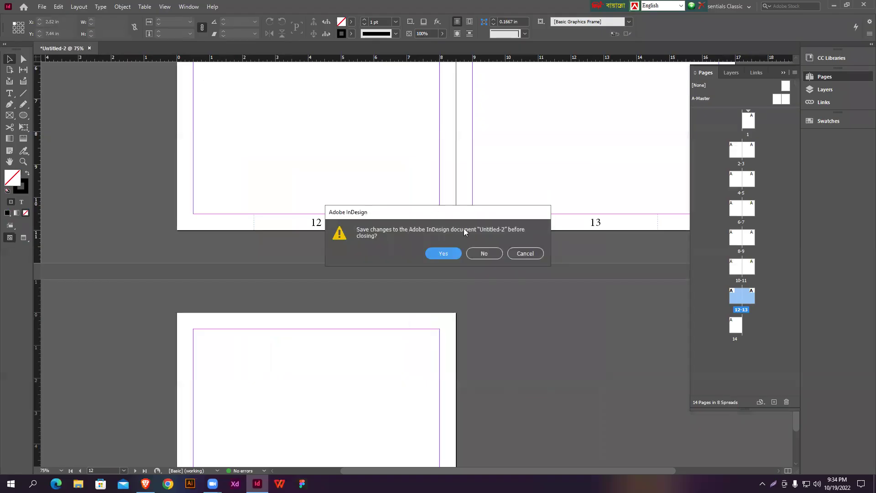
pyautogui.click(488, 252)
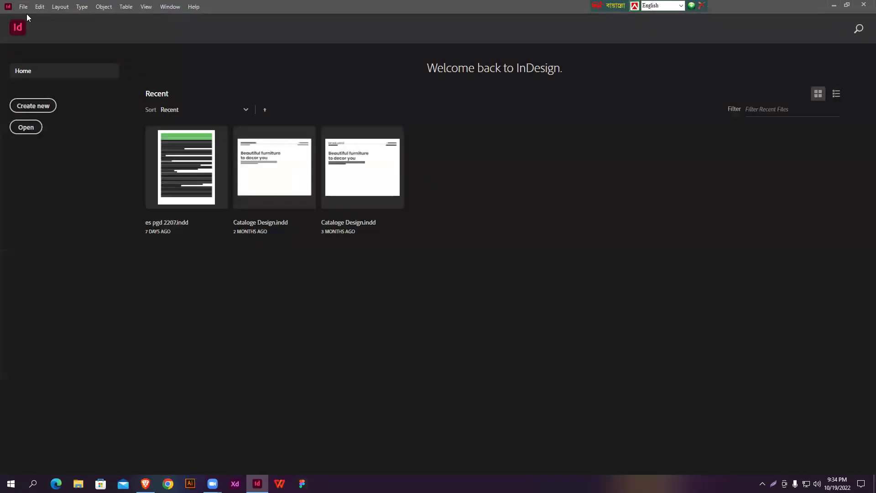
# Create a new Letter-size print document with 6 facing pages and a primary text frame.
pyautogui.click(23, 7)
pyautogui.moveTo(153, 17)
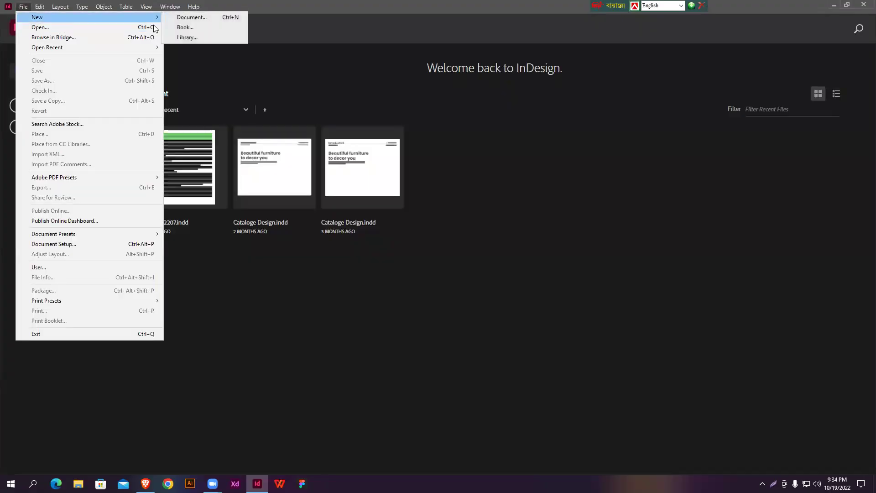
pyautogui.click(223, 17)
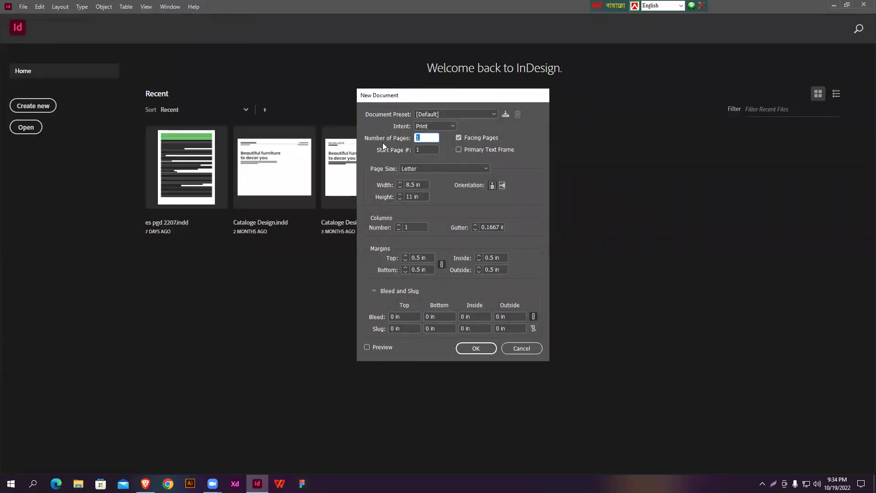
pyautogui.write('06')
pyautogui.click(455, 149)
pyautogui.click(475, 348)
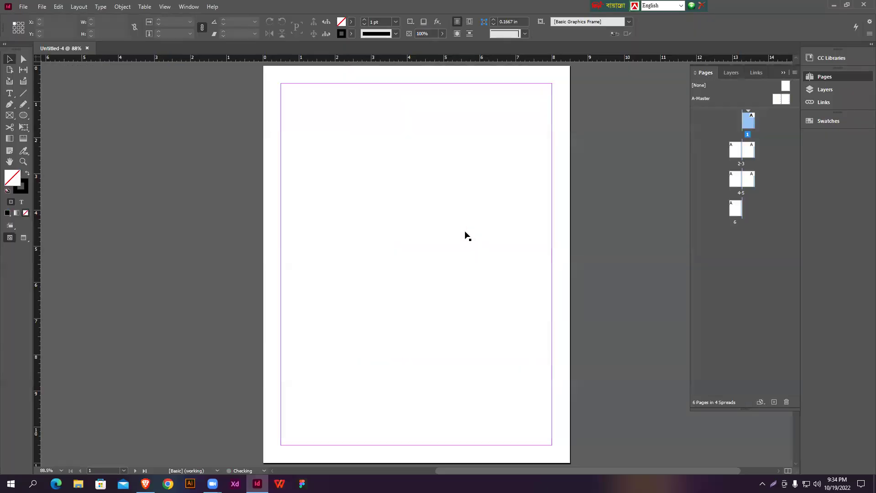
# Fill the primary text frame on page 1 with placeholder text.
pyautogui.doubleClick(310, 90)
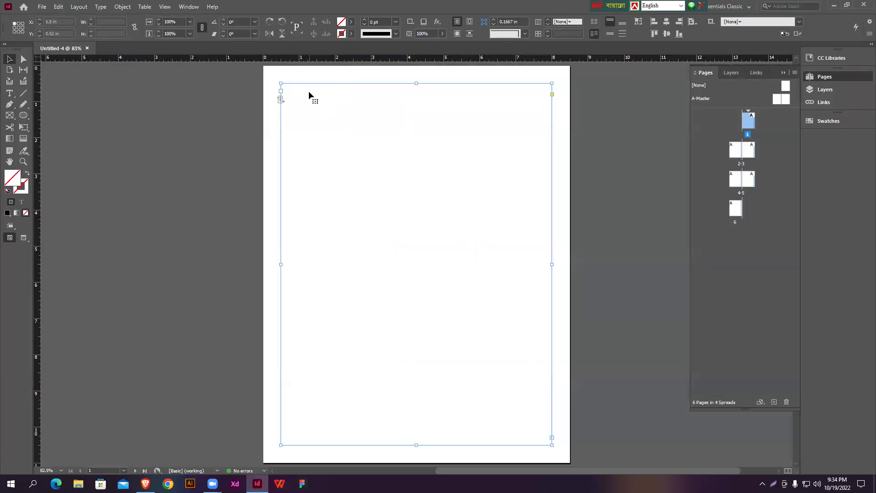
pyautogui.click(101, 8)
pyautogui.moveTo(147, 277)
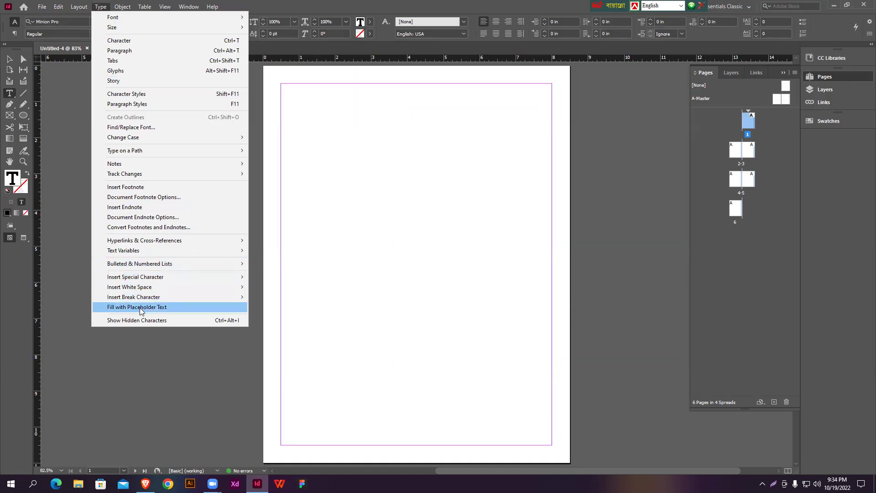
pyautogui.click(142, 307)
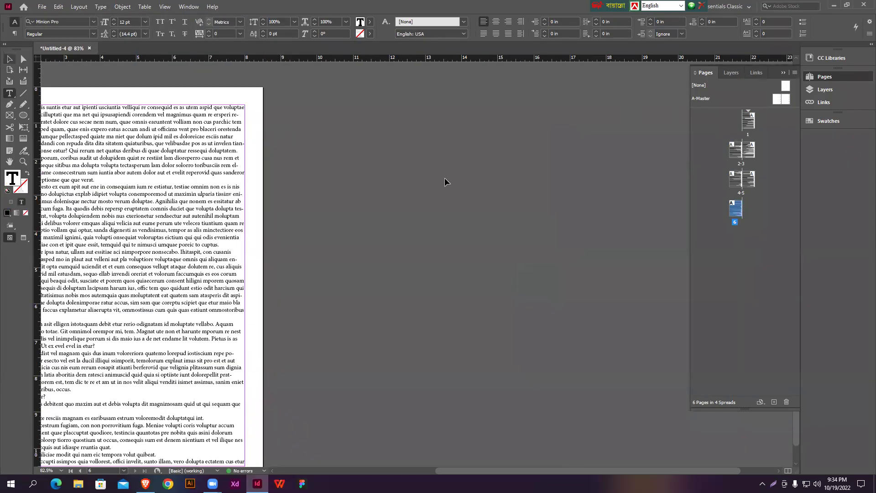
# Break the line after the first word "Ribus" on page 1 so that it stands alone as a heading line.
pyautogui.click(9, 60)
pyautogui.scroll(-3, 490, 196)
pyautogui.scroll(10, 489, 196)
pyautogui.scroll(5, 473, 77)
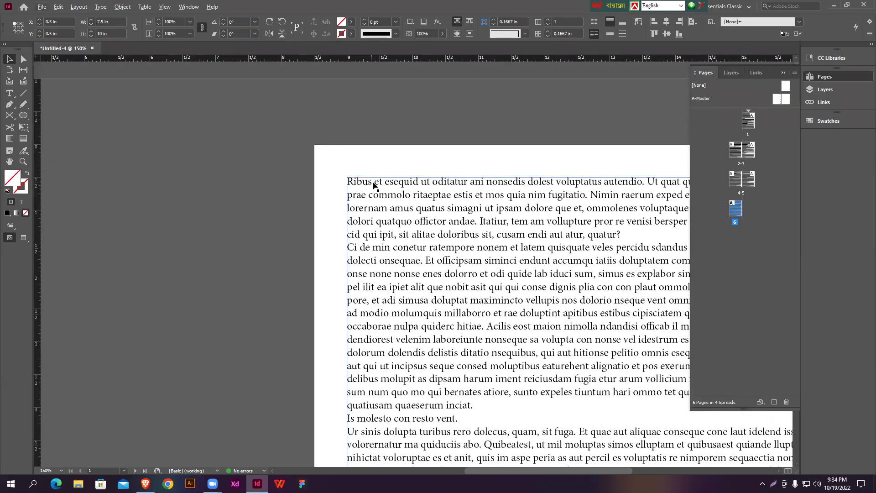
pyautogui.doubleClick(371, 182)
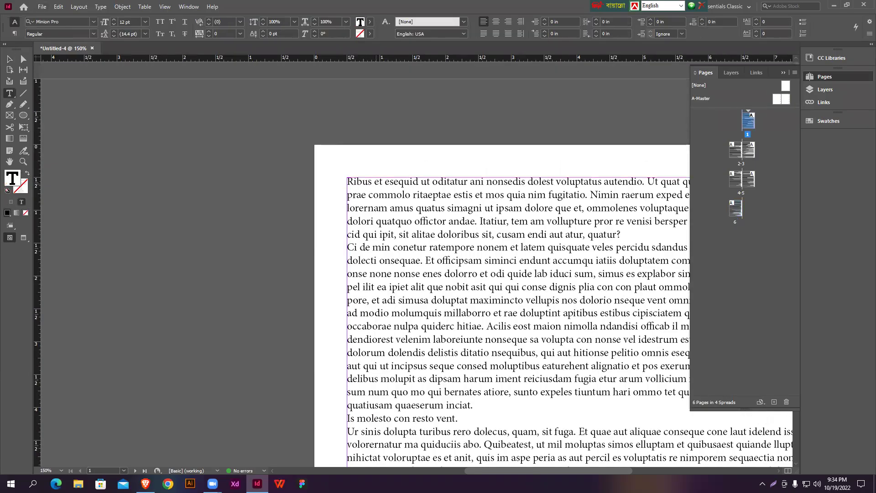
pyautogui.press('Return')
pyautogui.doubleClick(369, 182)
pyautogui.click(390, 182)
pyautogui.moveTo(386, 182); pyautogui.dragTo(322, 183)
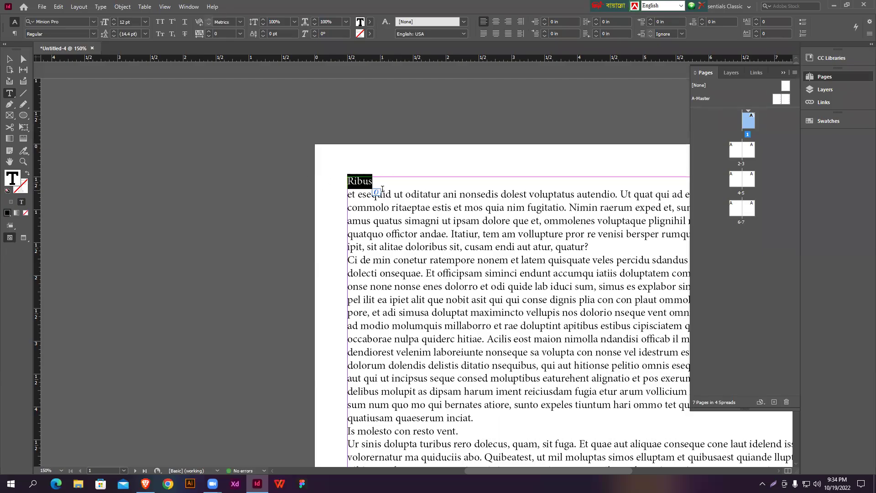
pyautogui.click(385, 181)
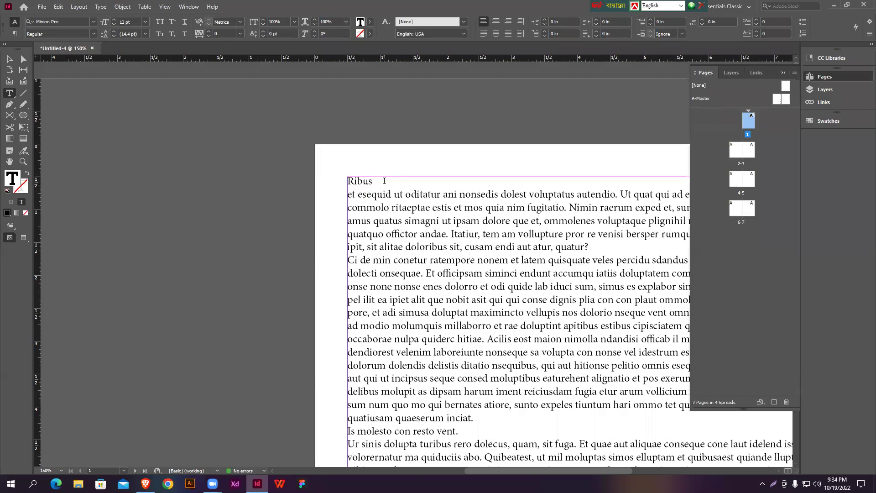
# Break the short line "Aquianos ex et aborem" on page 2 after "Aquia" so that it stands alone as a heading.
pyautogui.scroll(-11, 384, 181)
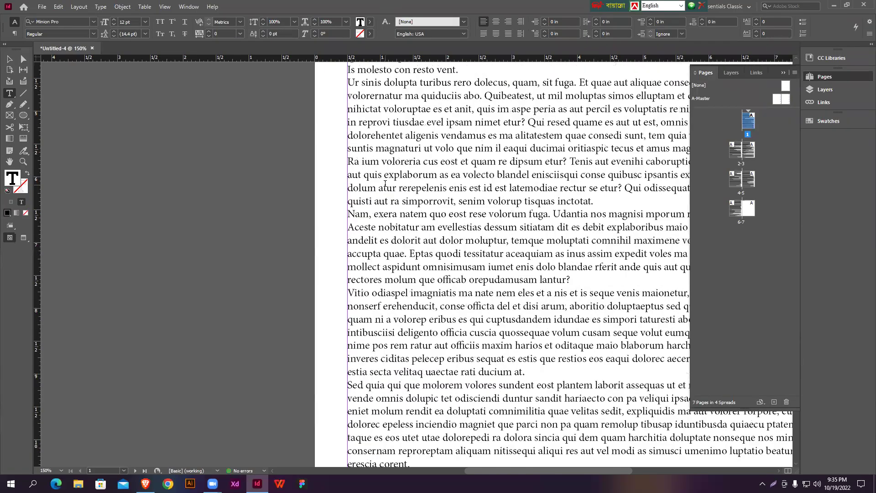
pyautogui.scroll(-3, 385, 183)
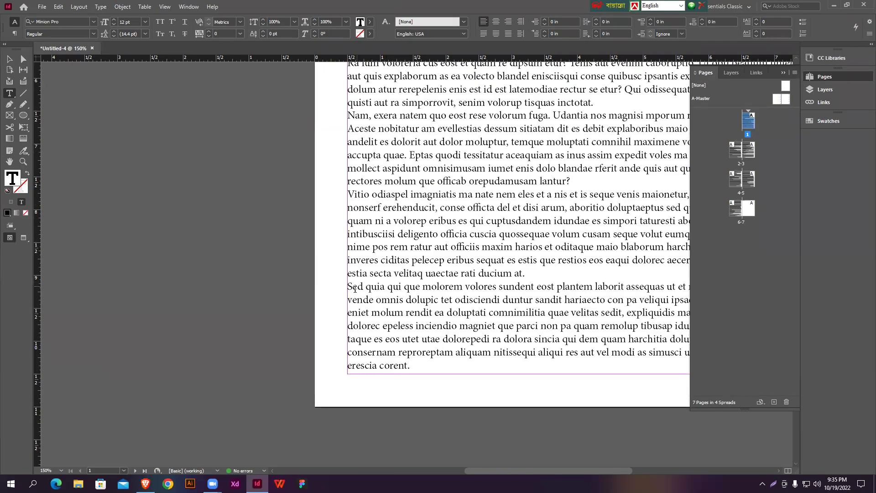
pyautogui.scroll(-3, 535, 273)
pyautogui.scroll(-5, 243, 349)
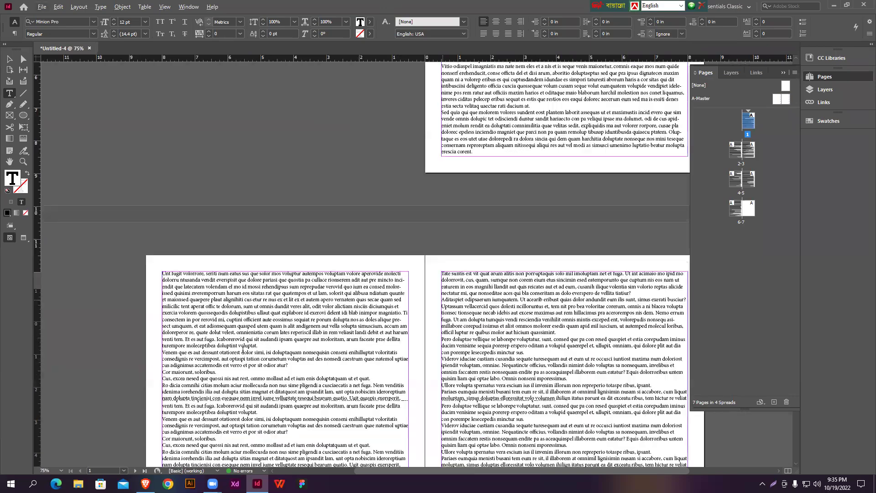
pyautogui.scroll(-7, 243, 349)
pyautogui.scroll(1, 195, 256)
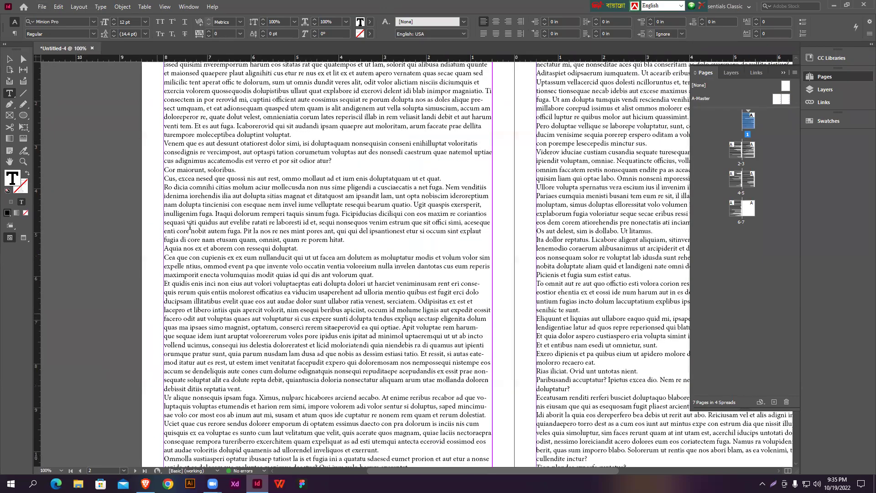
pyautogui.scroll(1, 189, 226)
pyautogui.click(188, 233)
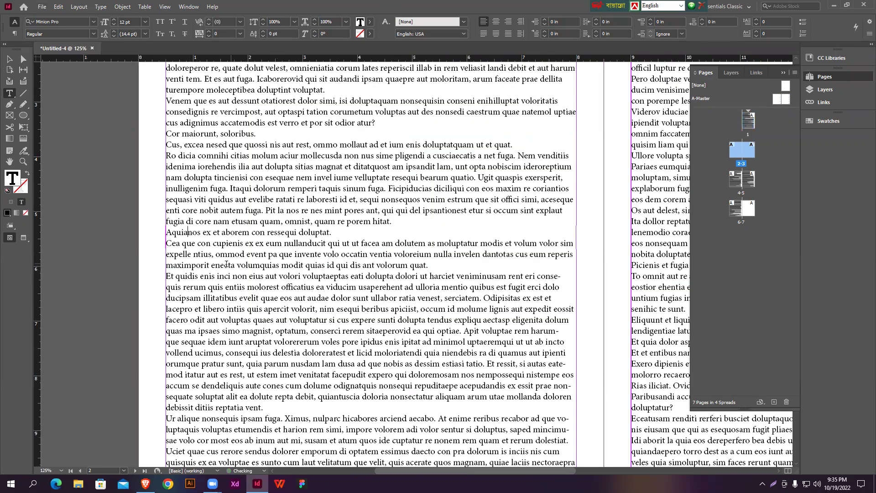
pyautogui.press('Return')
pyautogui.doubleClick(178, 233)
pyautogui.click(178, 236)
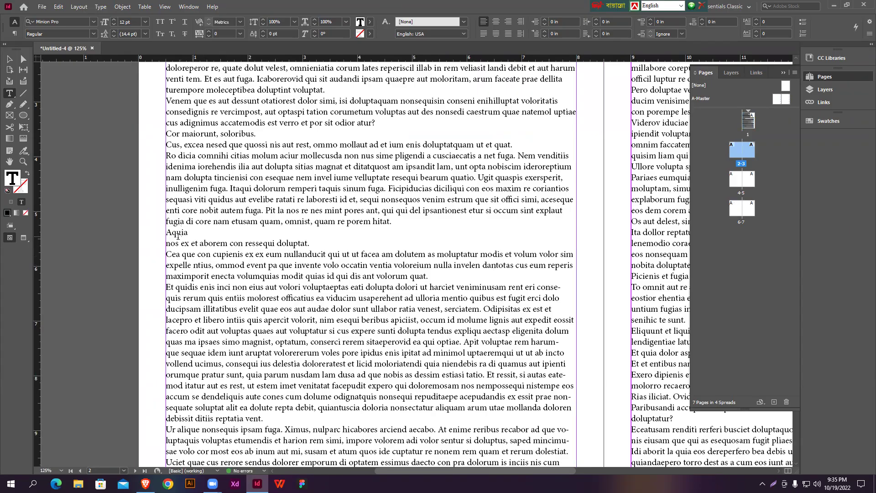
pyautogui.press('Escape')
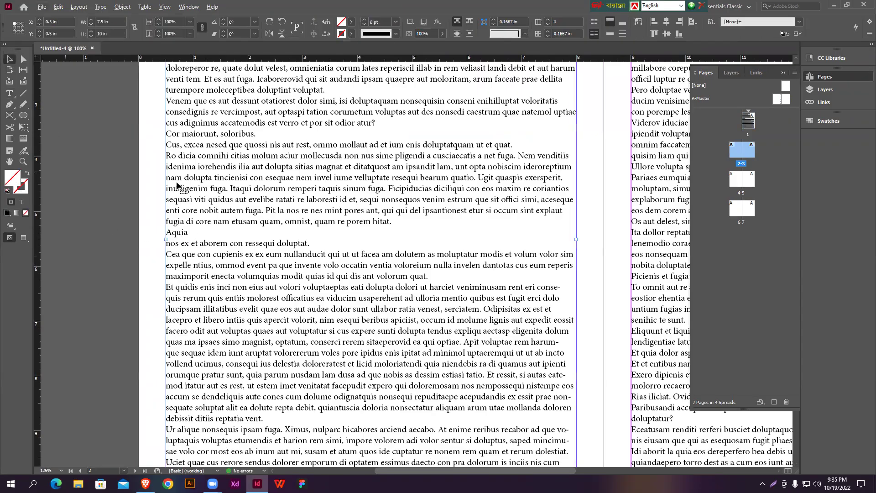
# Break the paragraph near the bottom of page 3 after its first word "Eceatusam" so that it stands alone as a heading.
pyautogui.scroll(-2, 178, 186)
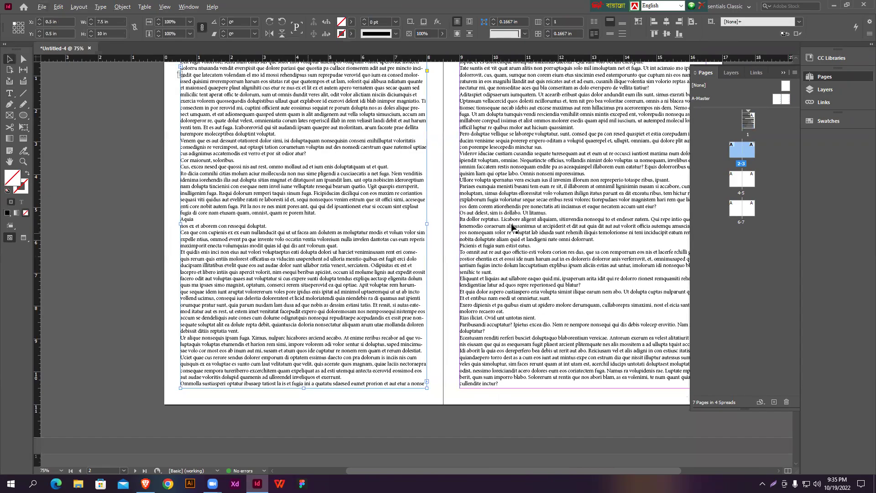
pyautogui.scroll(2, 513, 227)
pyautogui.scroll(2, 461, 187)
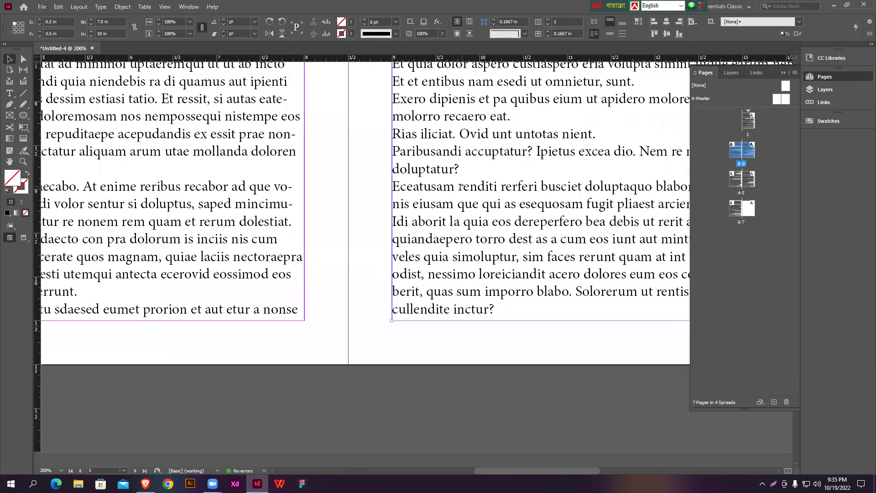
pyautogui.tripleClick(460, 187)
pyautogui.click(459, 186)
pyautogui.press('Return')
pyautogui.click(457, 188)
pyautogui.click(425, 186)
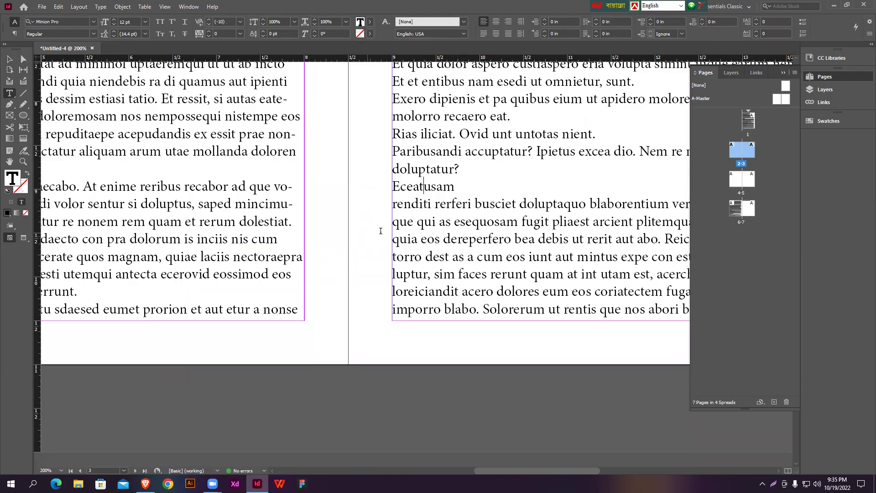
pyautogui.scroll(-2, 480, 205)
pyautogui.press('Escape')
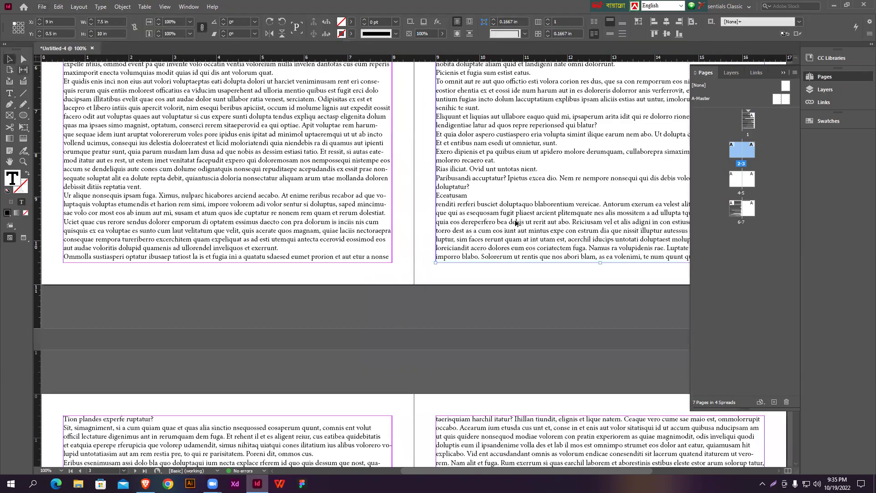
pyautogui.scroll(-1, 516, 222)
pyautogui.scroll(10, 429, 154)
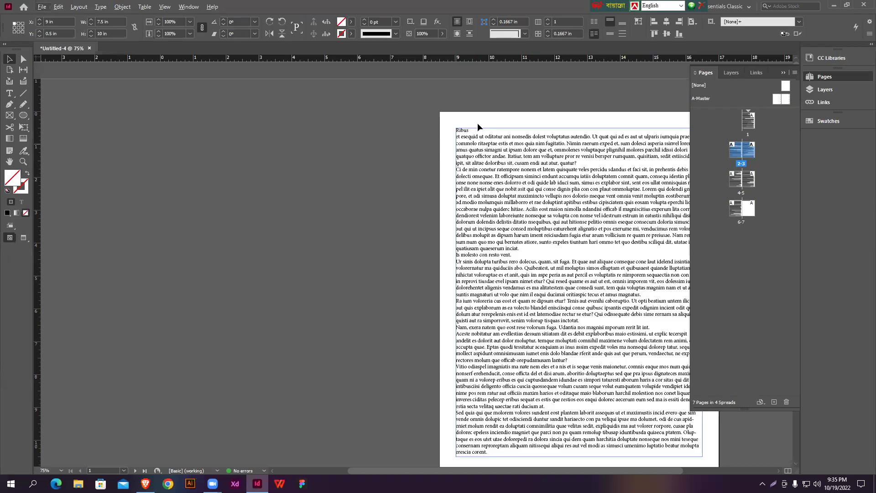
pyautogui.click(477, 122)
pyautogui.scroll(4, 539, 113)
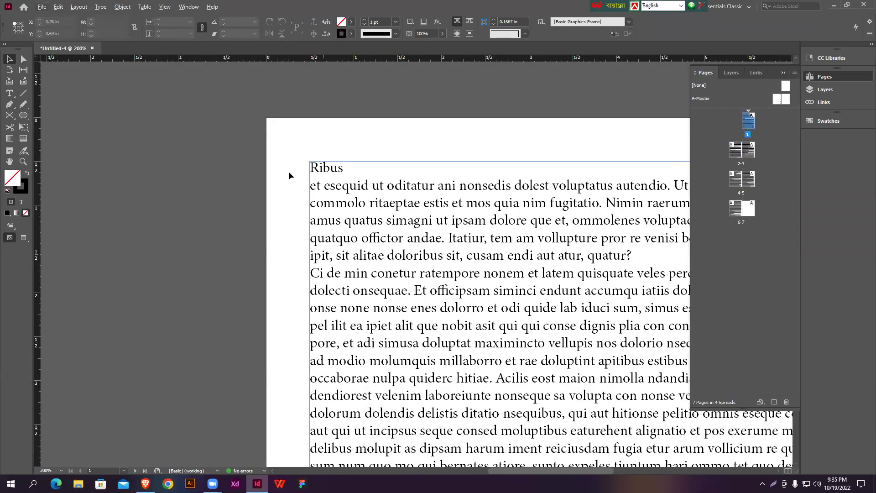
pyautogui.scroll(-3, 288, 175)
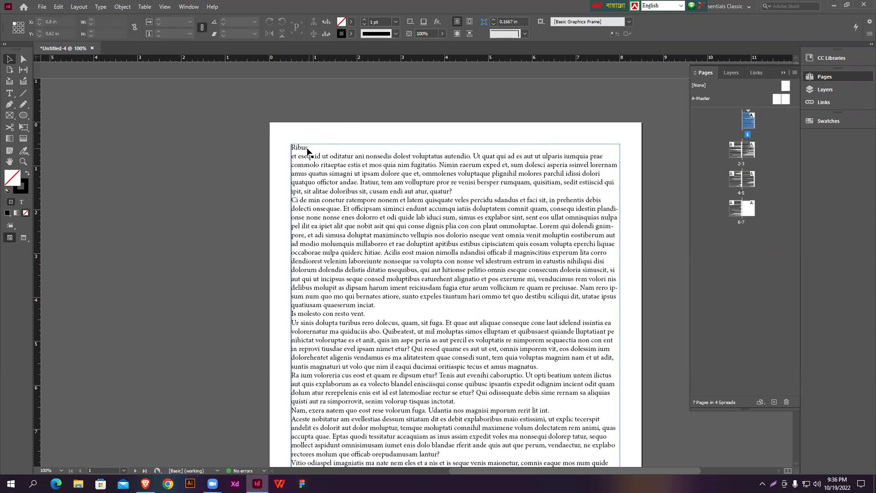
pyautogui.moveTo(338, 126); pyautogui.dragTo(526, 131)
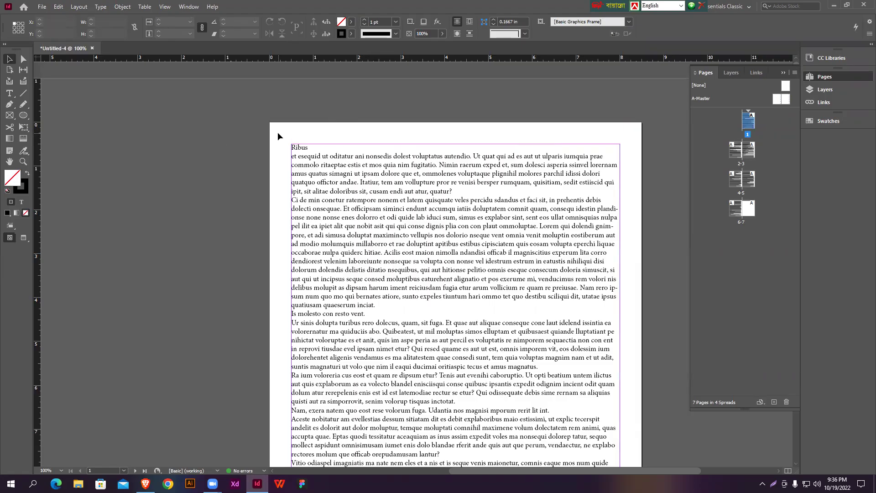
# Create a new character style and name it "Tittle".
pyautogui.click(102, 6)
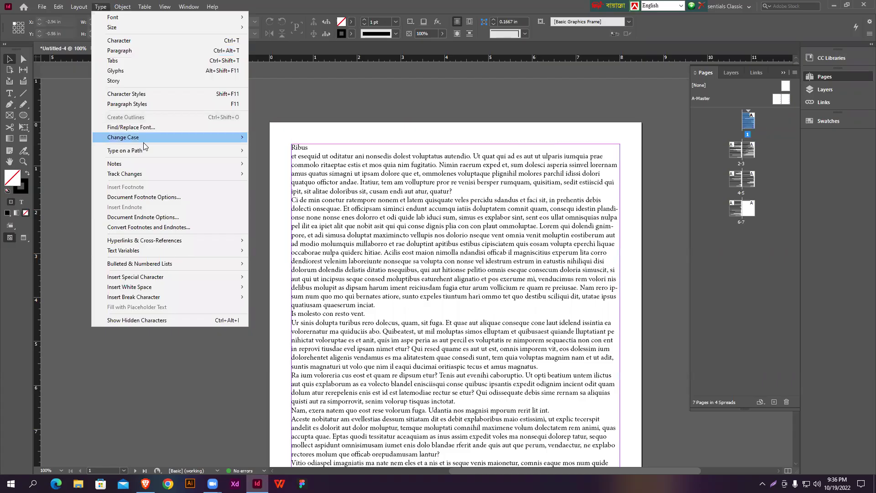
pyautogui.click(142, 94)
pyautogui.moveTo(316, 178); pyautogui.dragTo(182, 150)
pyautogui.click(233, 244)
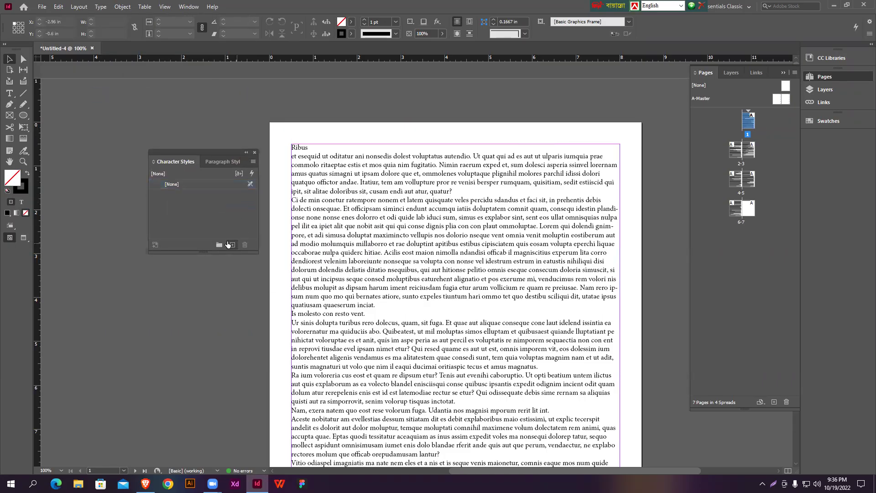
pyautogui.click(234, 193)
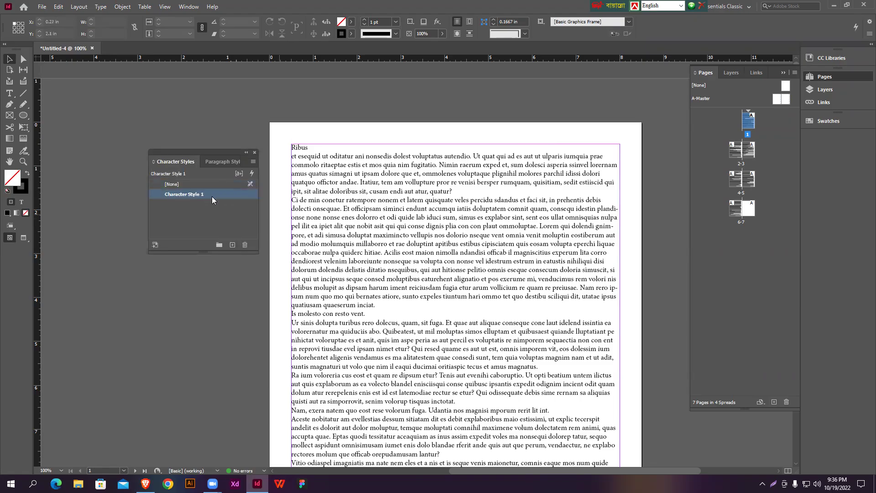
pyautogui.click(248, 195)
pyautogui.click(233, 199)
pyautogui.doubleClick(242, 194)
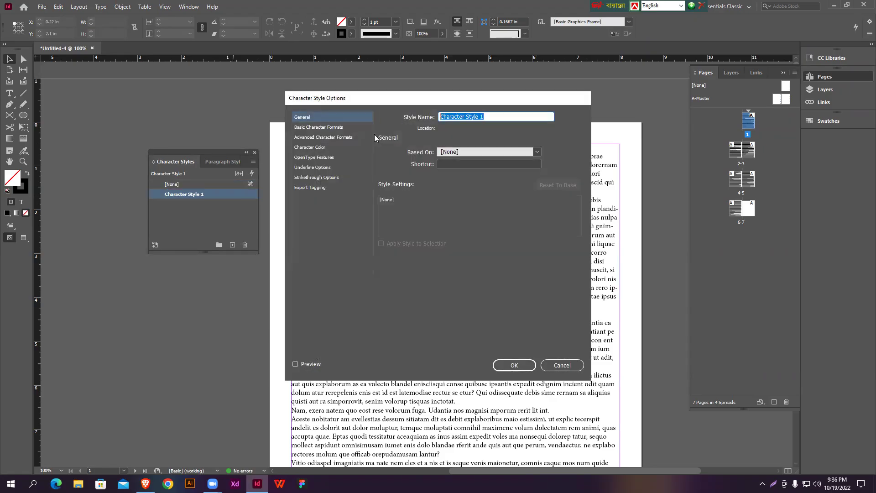
pyautogui.write('Tittle')
# Set the Tittle style's font to Montserrat Bold at 30 pt.
pyautogui.click(319, 127)
pyautogui.click(506, 156)
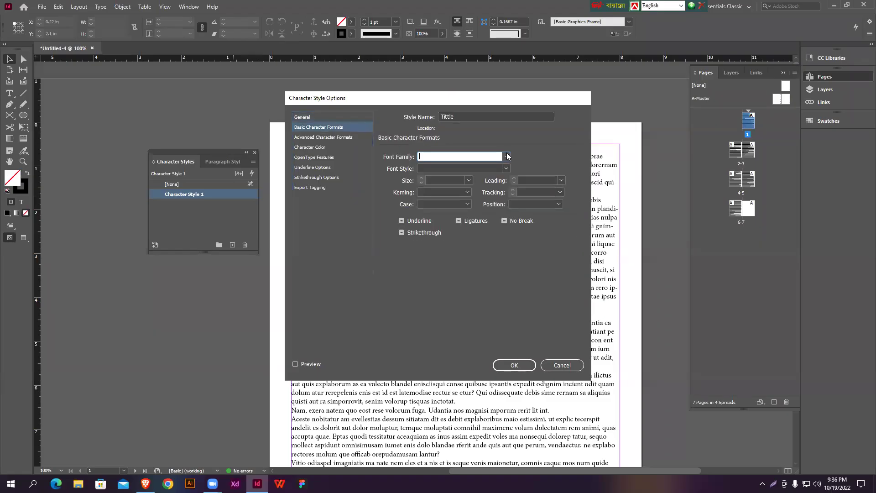
pyautogui.write('Montserrat')
pyautogui.click(506, 169)
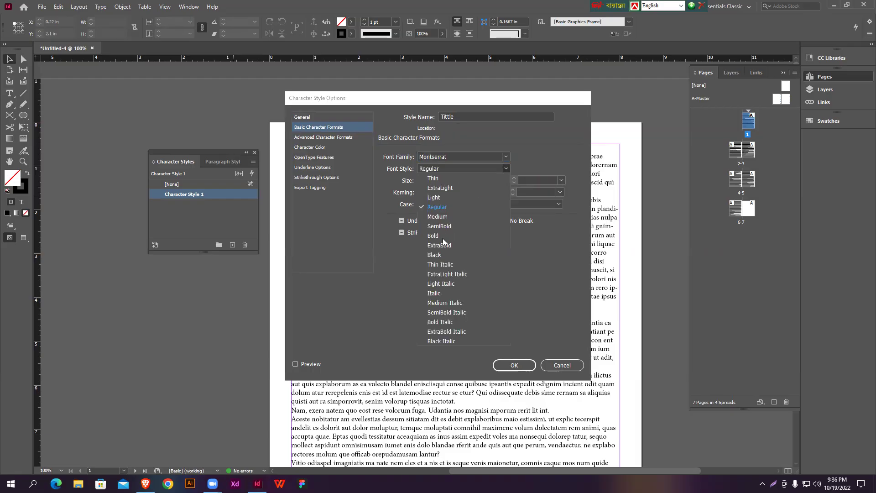
pyautogui.click(436, 236)
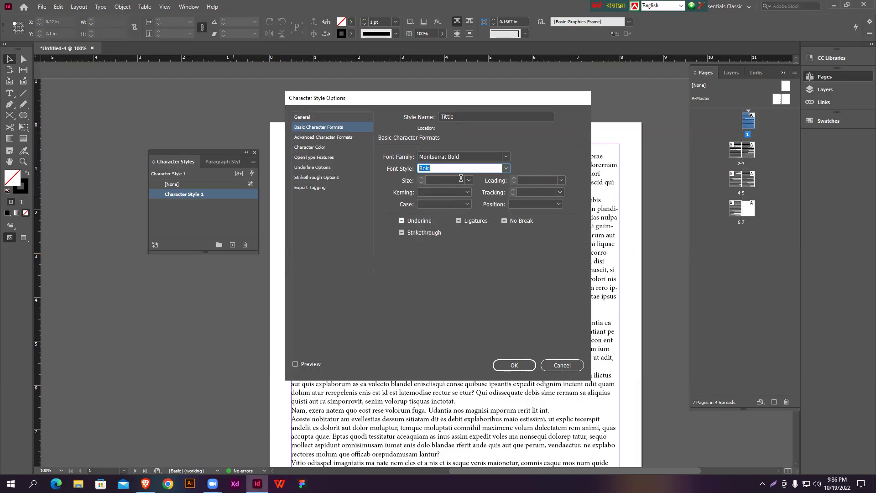
pyautogui.click(469, 181)
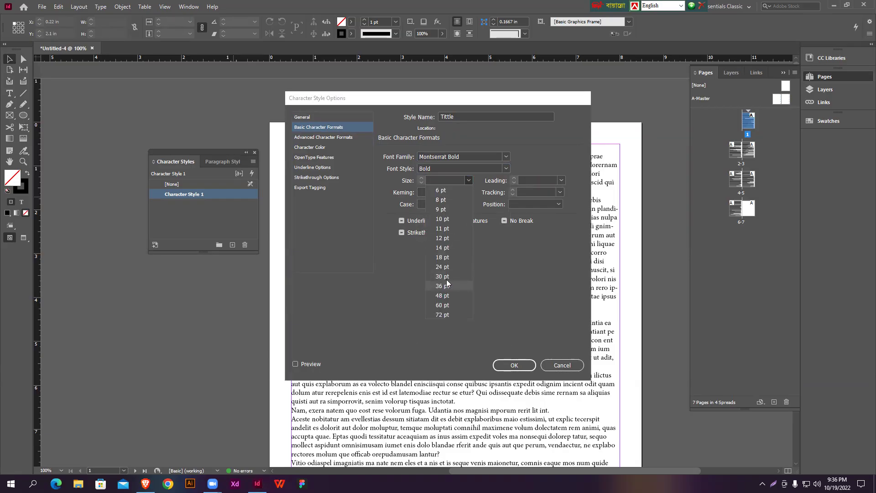
pyautogui.click(442, 276)
# Set the Tittle style's kerning to None, case to All Caps and tracking to 5.
pyautogui.click(443, 192)
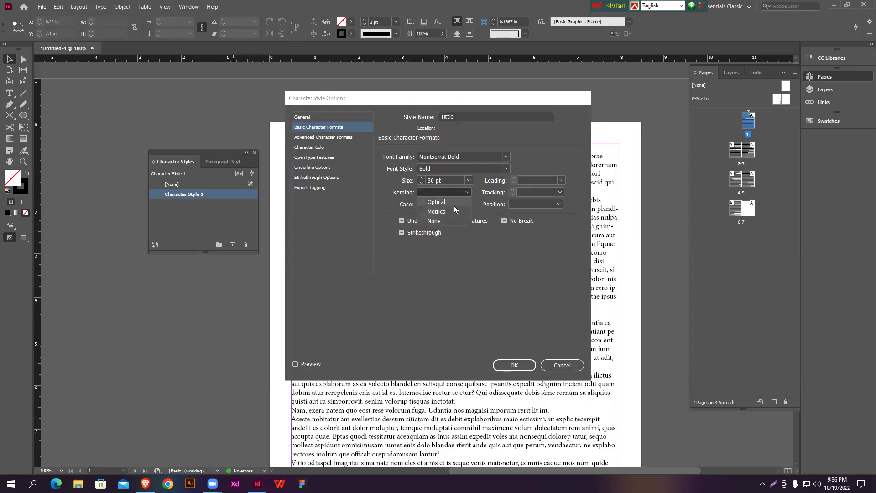
pyautogui.click(438, 221)
pyautogui.click(562, 180)
pyautogui.click(562, 180)
pyautogui.click(470, 192)
pyautogui.click(473, 190)
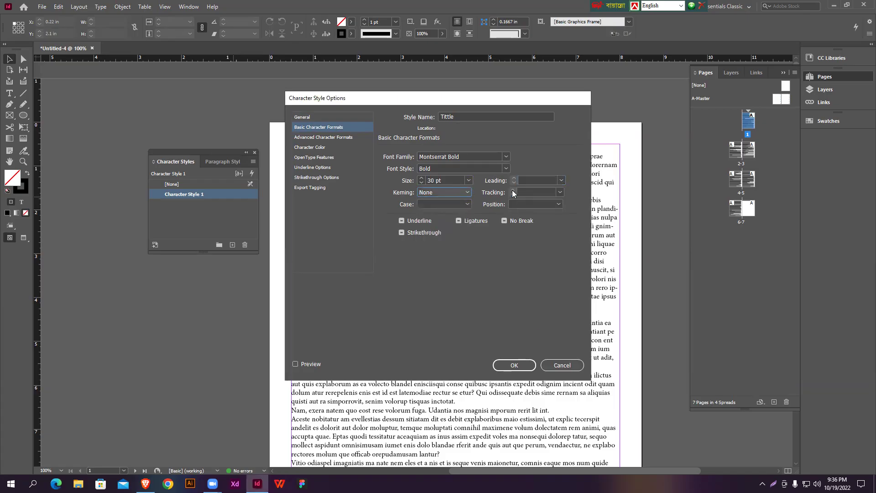
pyautogui.click(457, 204)
pyautogui.click(443, 234)
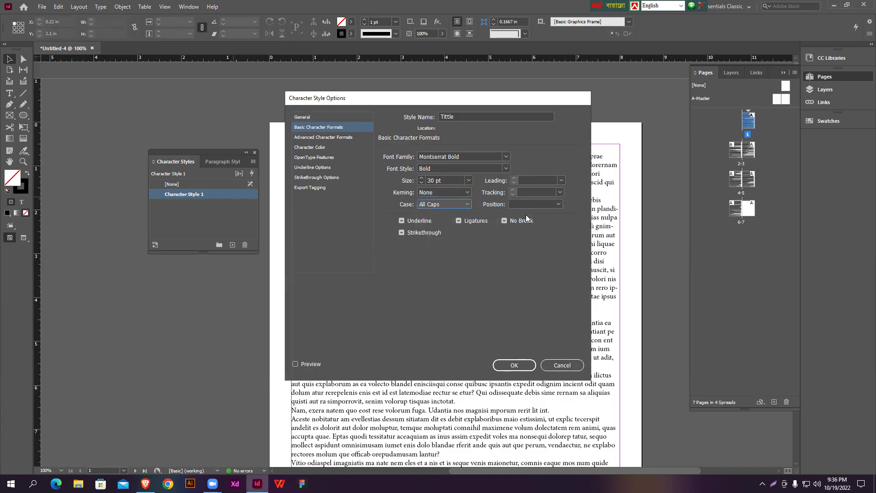
pyautogui.click(560, 192)
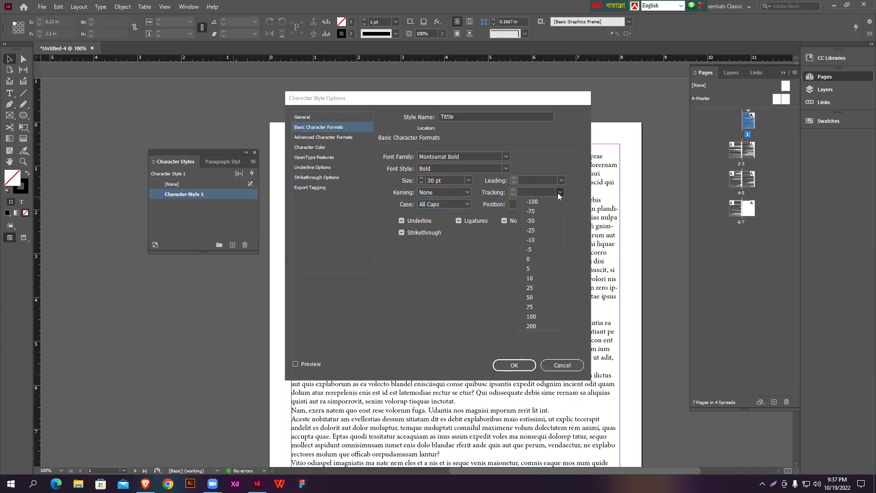
pyautogui.click(530, 268)
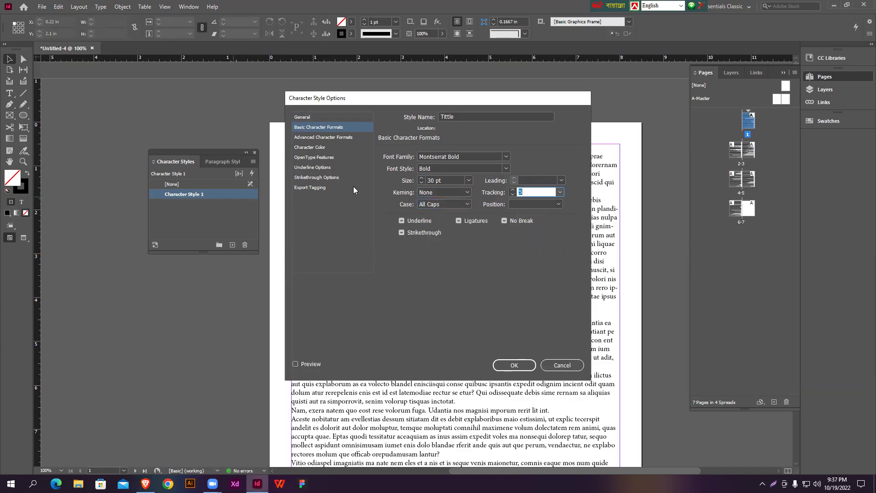
pyautogui.click(412, 221)
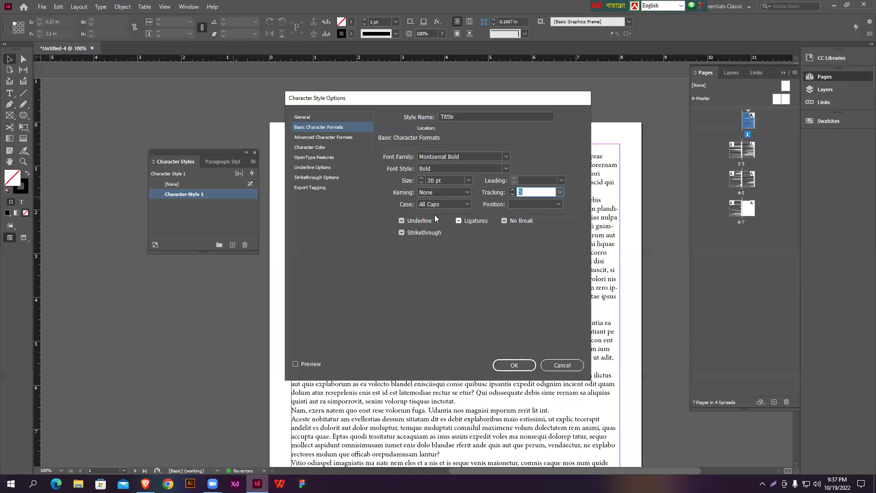
# Create a CMYK process swatch C=94 M=65 Y=65 K=0 and choose it as the Tittle style's character color.
pyautogui.click(321, 146)
pyautogui.scroll(-3, 534, 197)
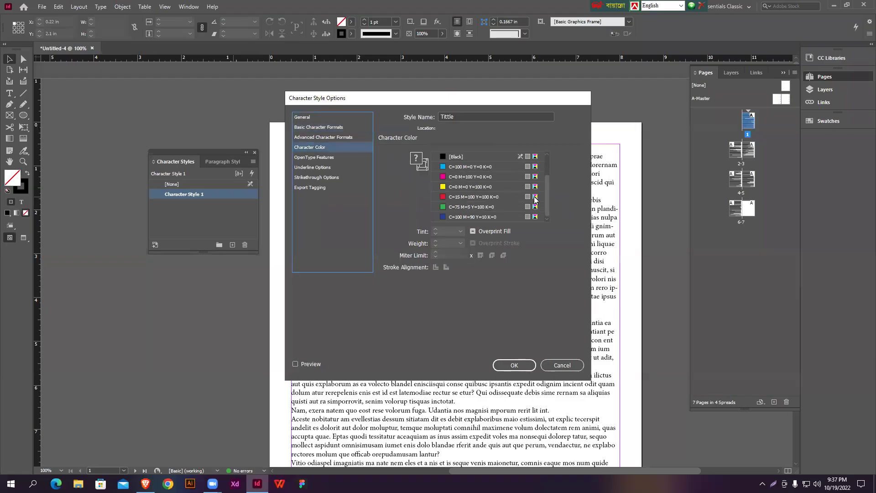
pyautogui.click(503, 217)
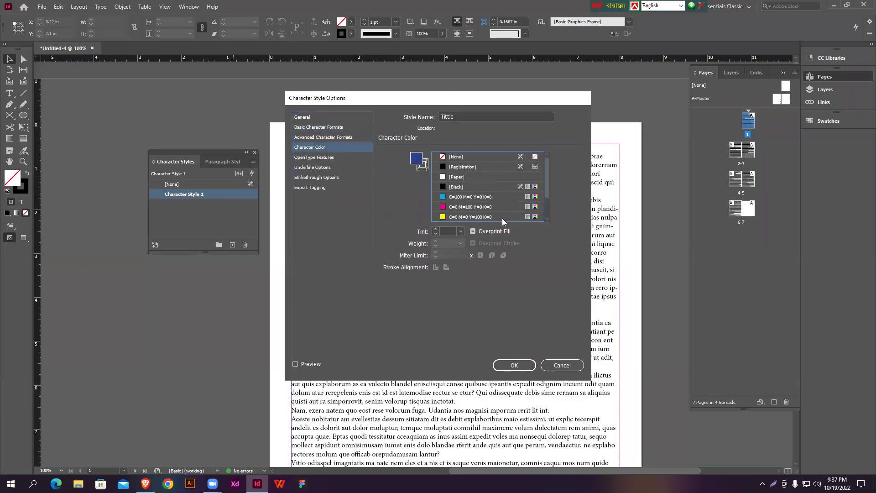
pyautogui.doubleClick(418, 160)
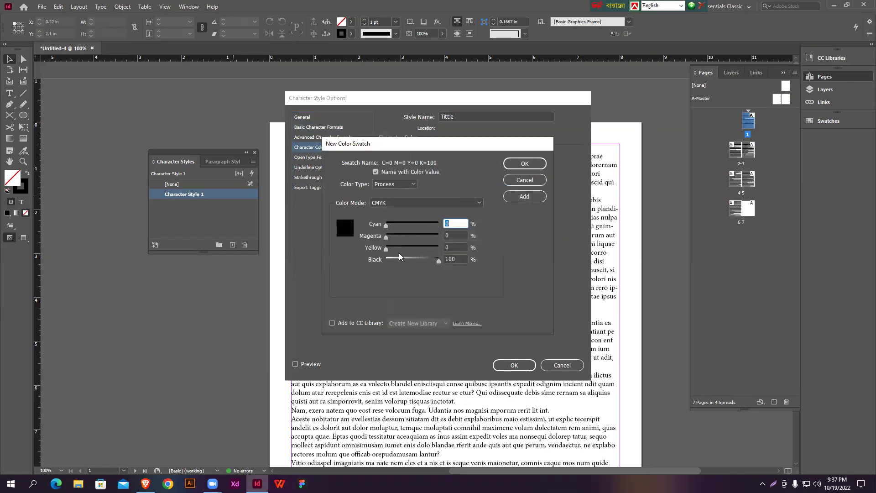
pyautogui.moveTo(444, 260); pyautogui.dragTo(436, 225)
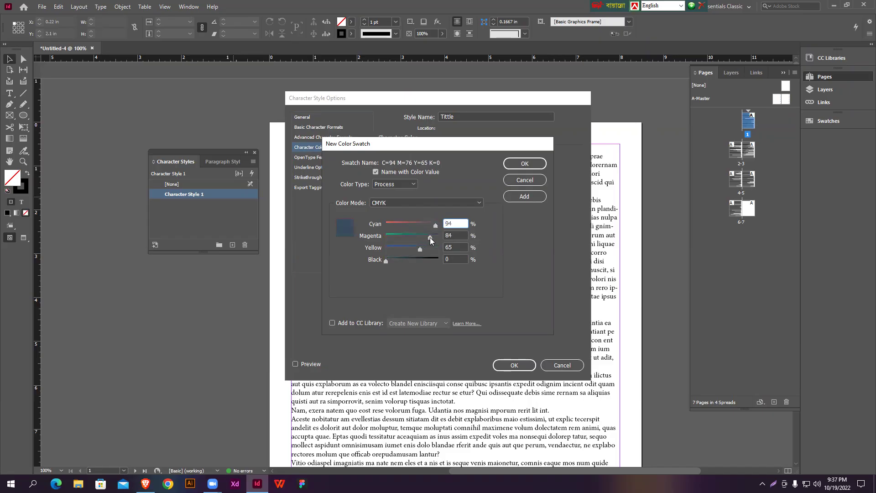
pyautogui.moveTo(422, 238); pyautogui.dragTo(421, 237)
pyautogui.click(525, 196)
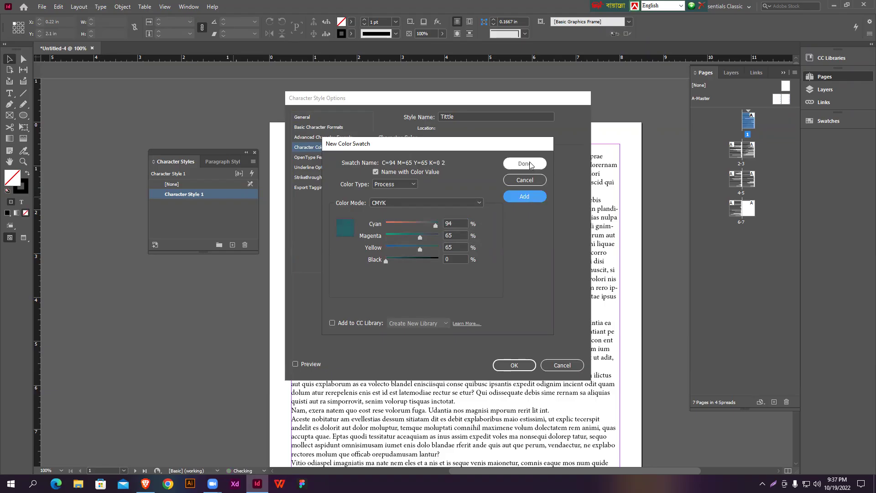
pyautogui.click(525, 180)
pyautogui.click(507, 217)
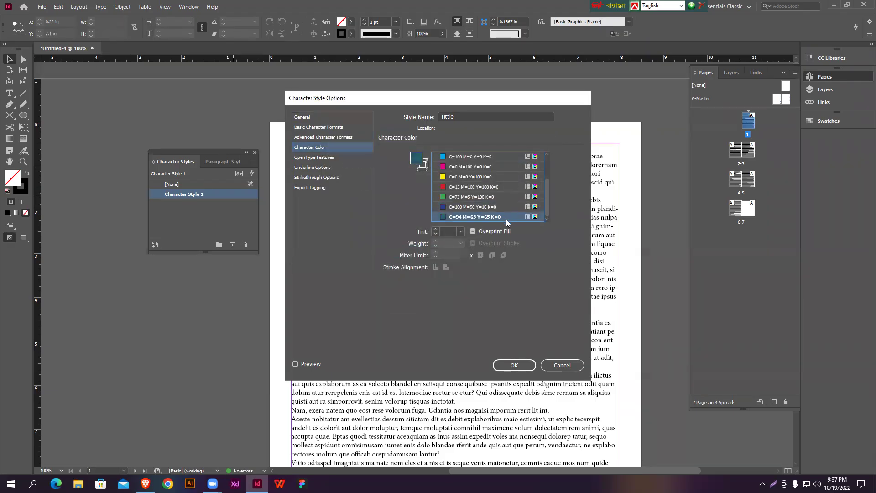
# Save the Tittle character style and add a new paragraph style.
pyautogui.click(517, 366)
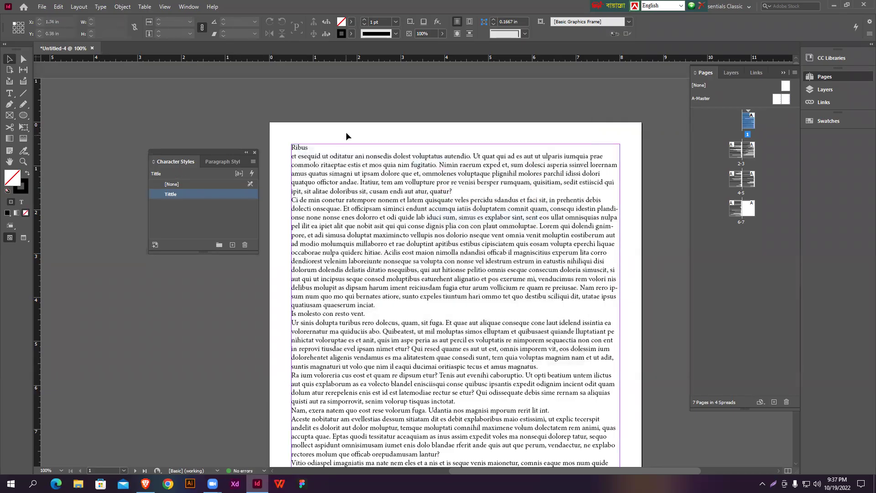
pyautogui.click(224, 161)
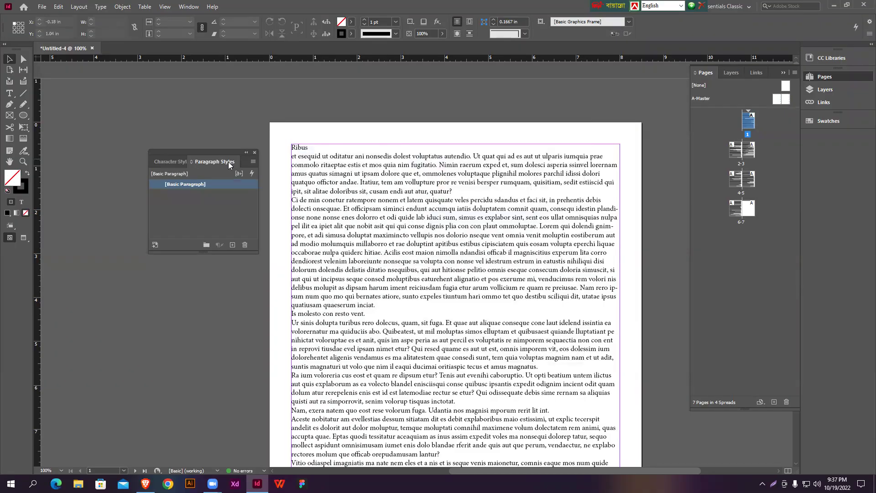
pyautogui.click(233, 245)
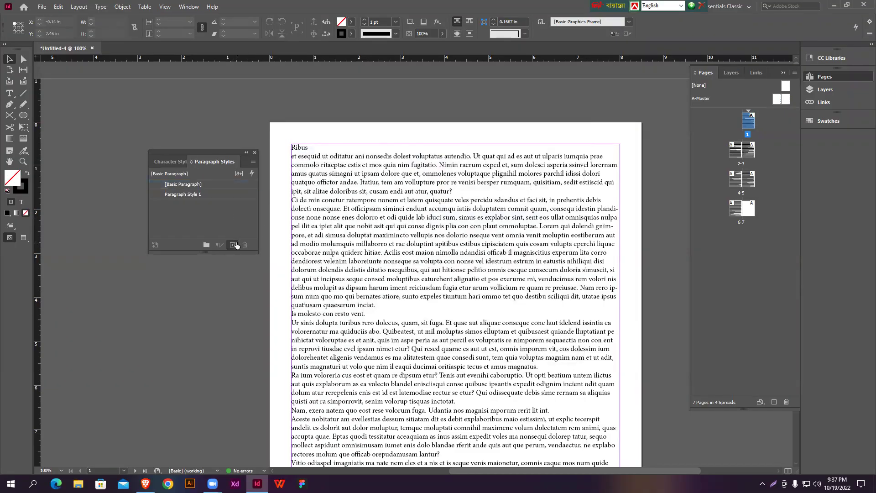
pyautogui.click(215, 195)
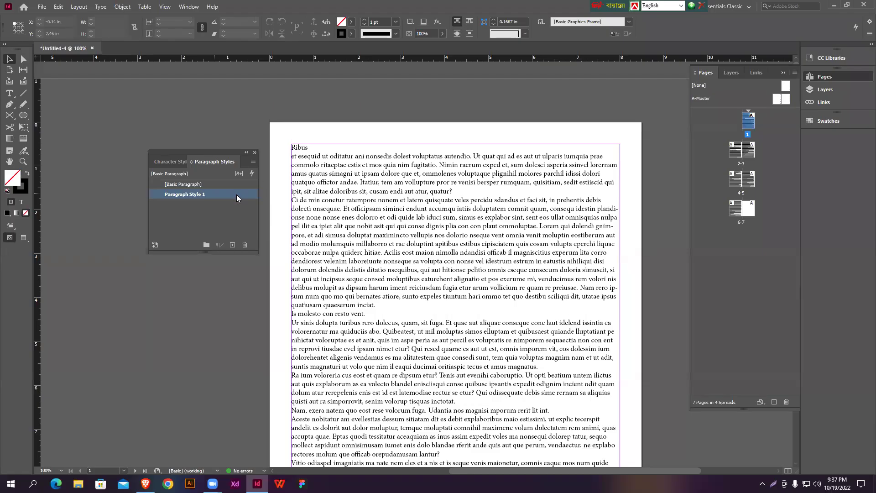
# Open the new paragraph style's options and name the style "Description".
pyautogui.doubleClick(238, 193)
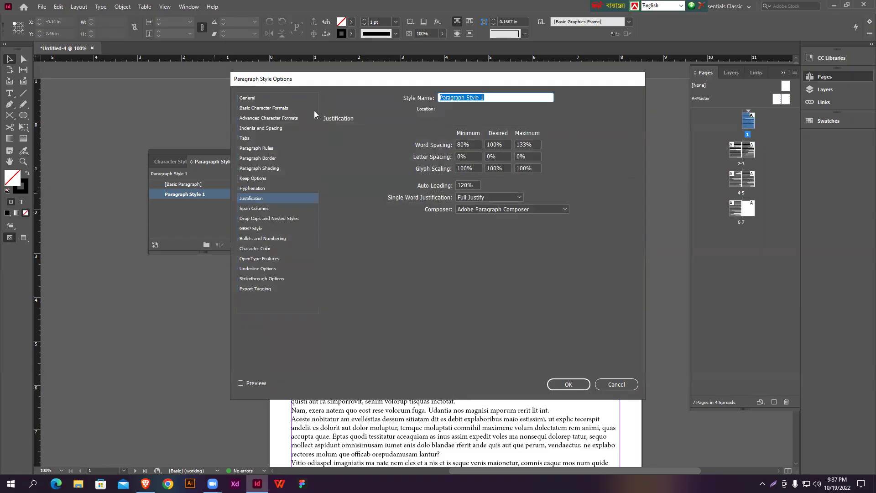
pyautogui.write('Description')
pyautogui.hotkey('ctrl', 'a')
pyautogui.press('BackSpace')
pyautogui.press('Return')
pyautogui.click(467, 253)
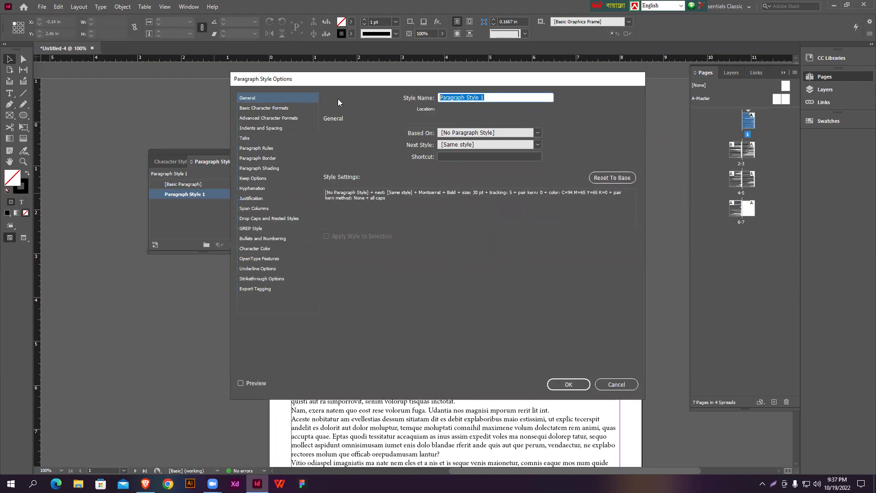
pyautogui.write('Description')
# Set the Description style's font style to Montserrat Regular and its size to 11 pt.
pyautogui.click(288, 108)
pyautogui.click(451, 138)
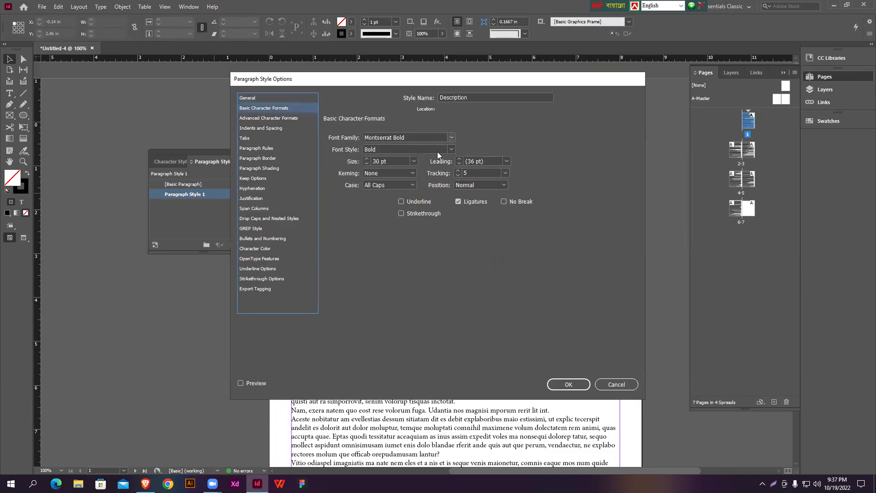
pyautogui.click(479, 130)
pyautogui.click(408, 149)
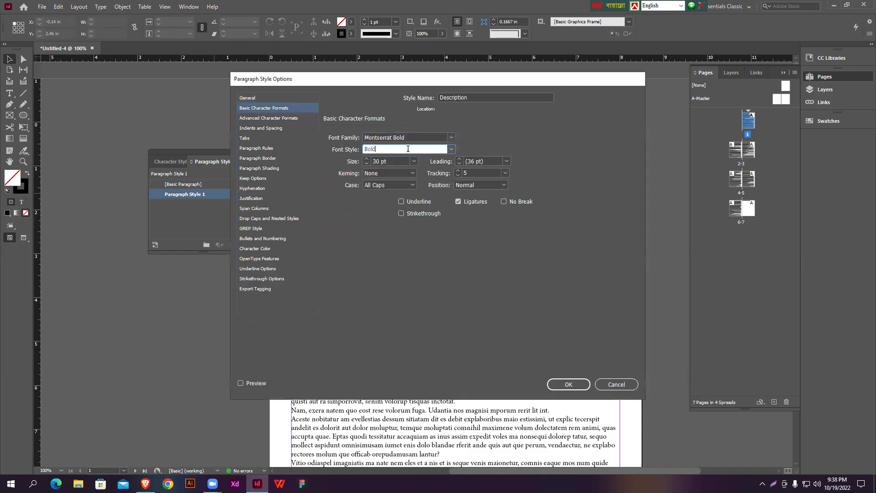
pyautogui.click(453, 149)
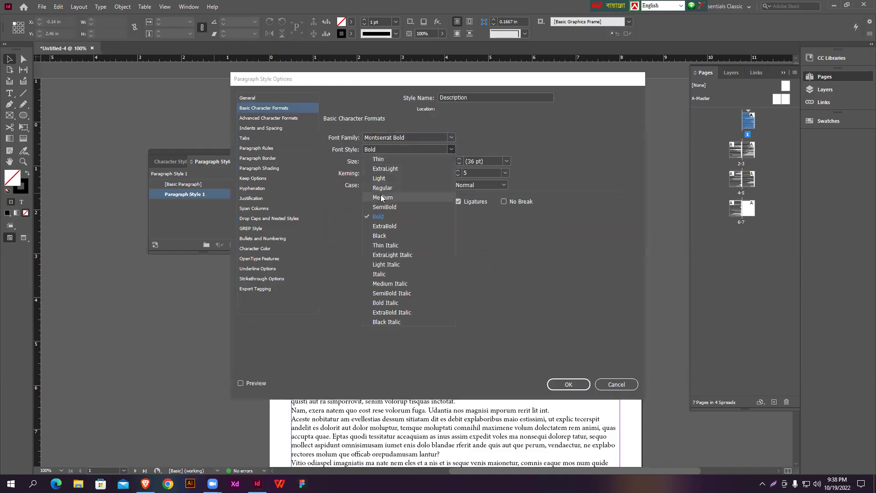
pyautogui.click(382, 188)
pyautogui.click(413, 161)
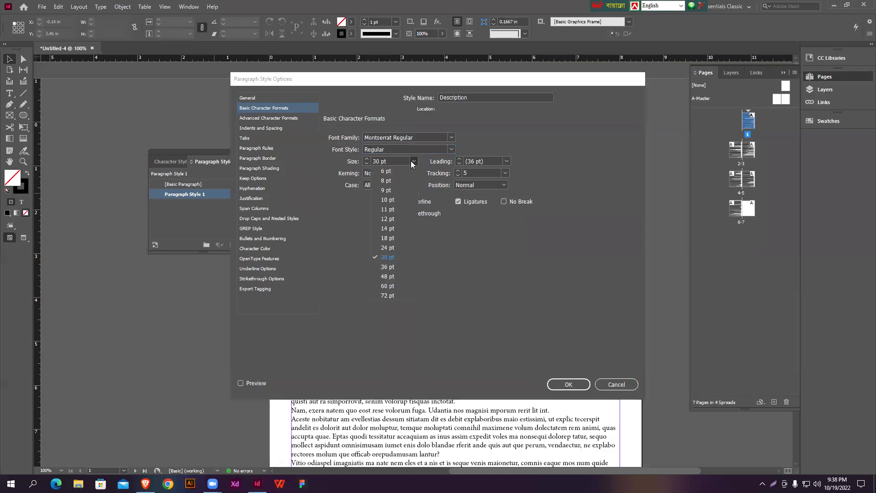
pyautogui.click(393, 210)
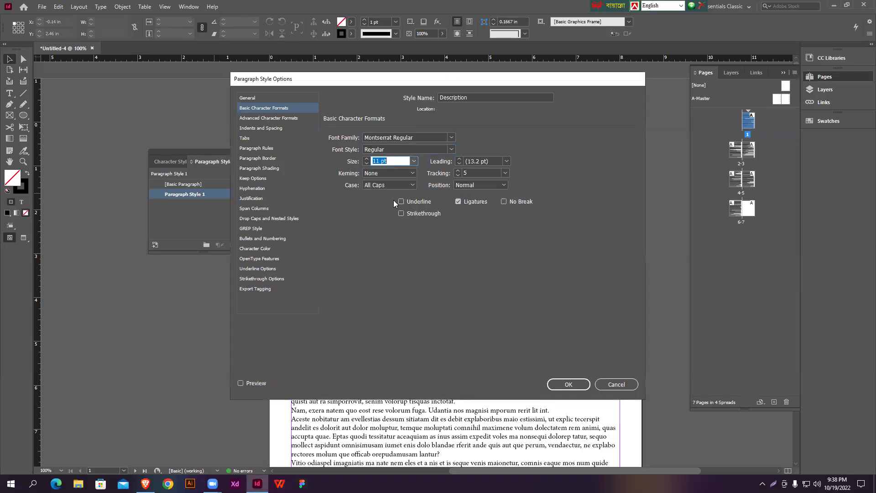
# Set the Description style's tracking to 0 and its case to Normal.
pyautogui.click(498, 173)
pyautogui.click(505, 173)
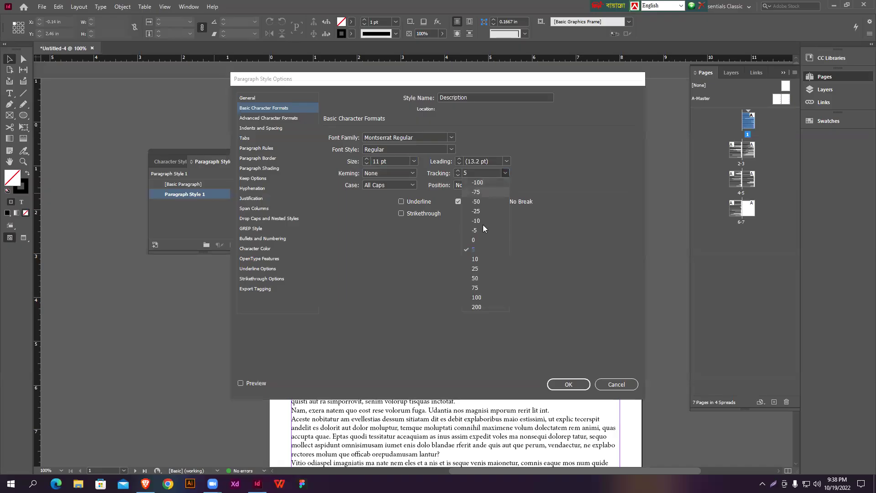
pyautogui.click(483, 225)
pyautogui.click(399, 186)
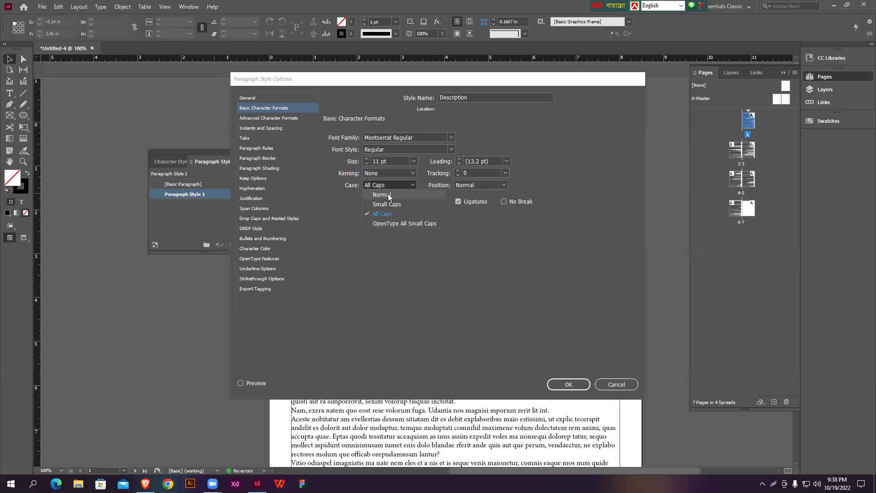
pyautogui.click(388, 193)
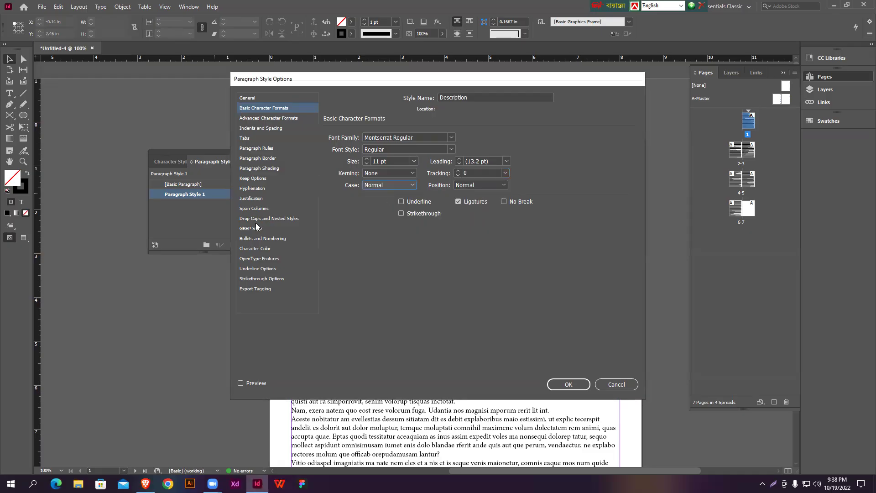
# Create a CMYK process swatch C=0 M=0 Y=0 K=80, choose it as the Description style's character color and save the style.
pyautogui.click(266, 250)
pyautogui.doubleClick(362, 142)
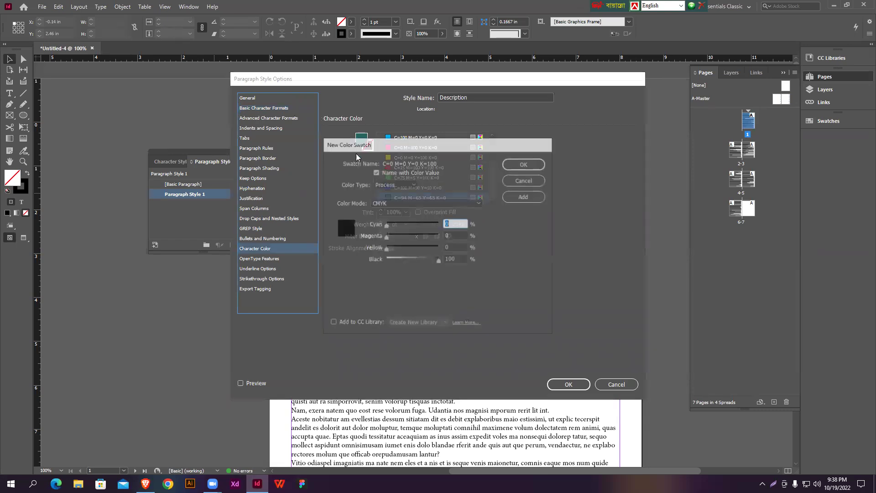
pyautogui.doubleClick(453, 259)
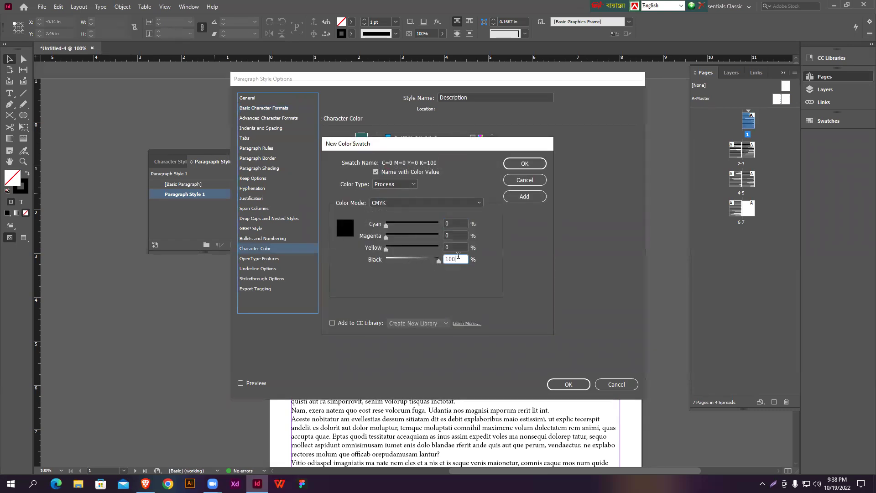
pyautogui.write('80')
pyautogui.click(525, 196)
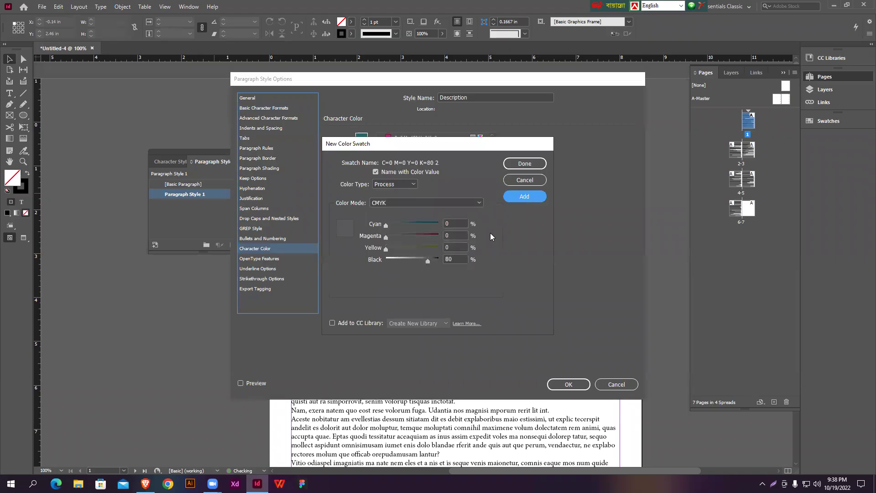
pyautogui.click(518, 165)
pyautogui.click(446, 198)
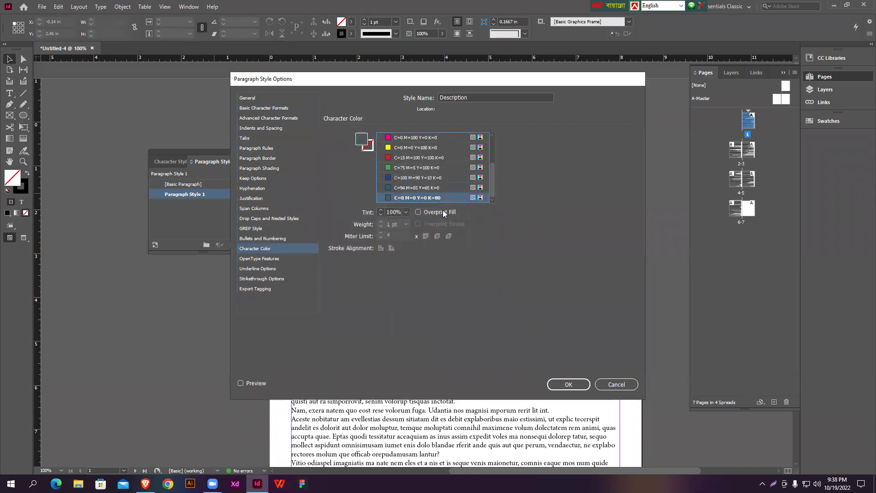
pyautogui.click(576, 383)
# Rename the Tittle character style as "Running Header".
pyautogui.click(173, 162)
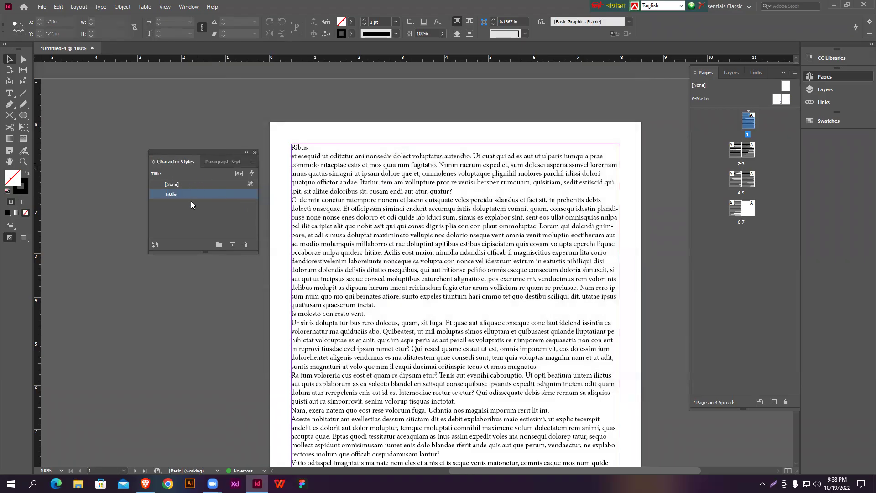
pyautogui.click(191, 202)
pyautogui.rightClick(243, 192)
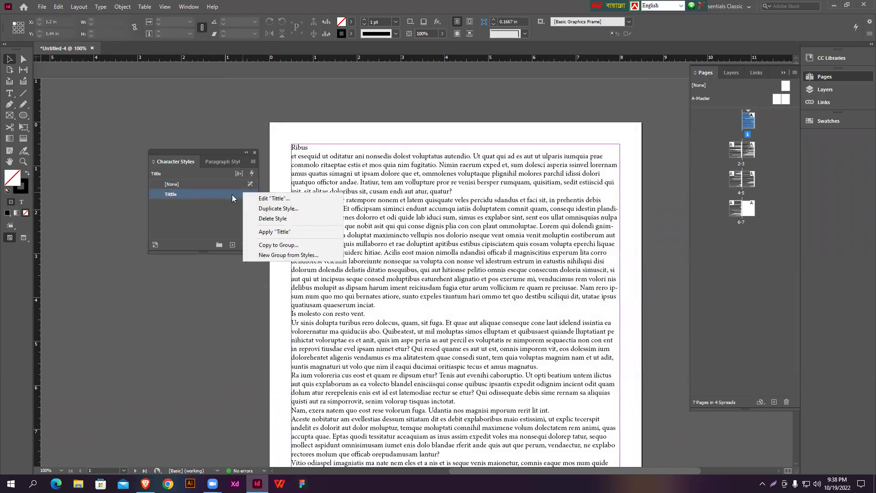
pyautogui.click(228, 231)
pyautogui.doubleClick(240, 191)
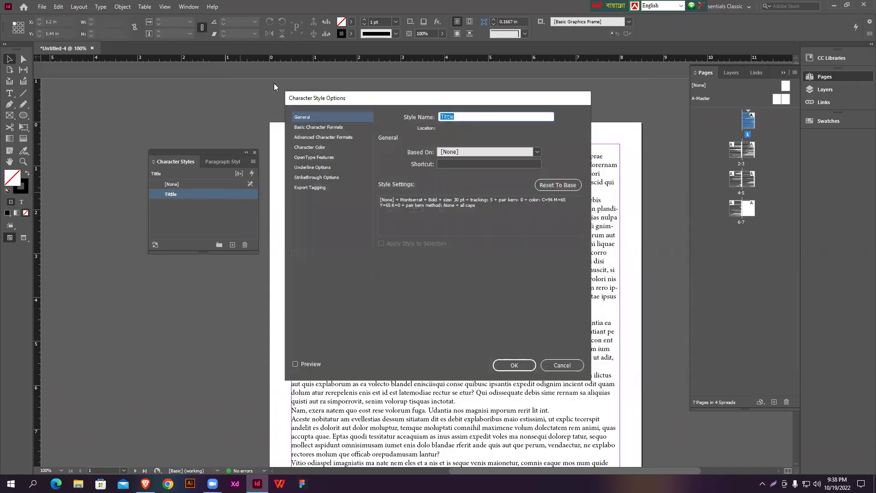
pyautogui.write('Running Header')
pyautogui.click(515, 366)
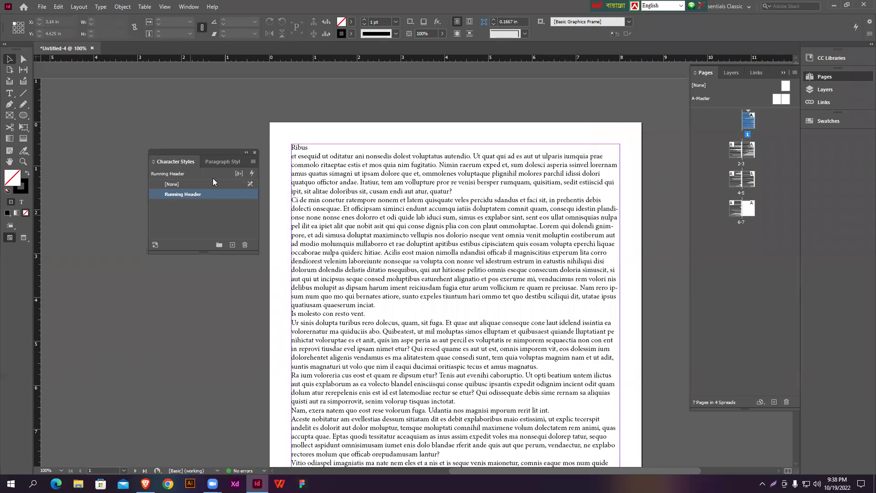
# Apply the Running Header character style to the word "Ribus" at the start of page 1.
pyautogui.click(350, 136)
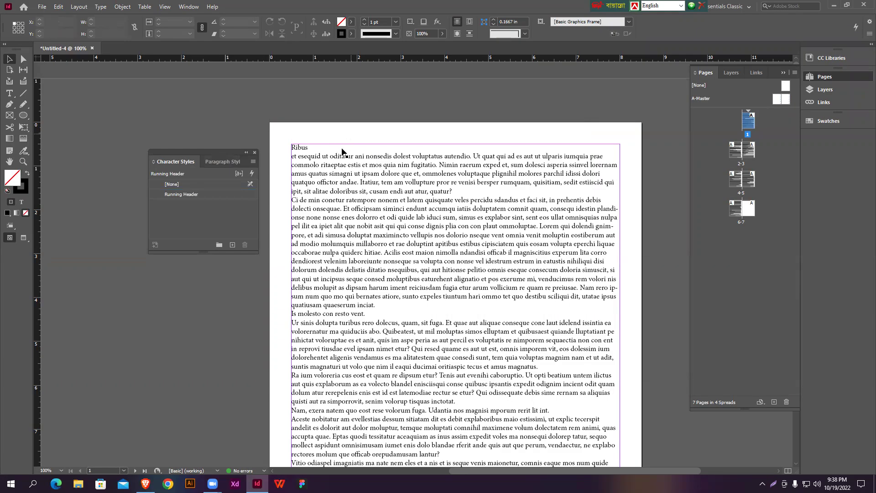
pyautogui.doubleClick(315, 149)
pyautogui.moveTo(315, 150); pyautogui.dragTo(256, 149)
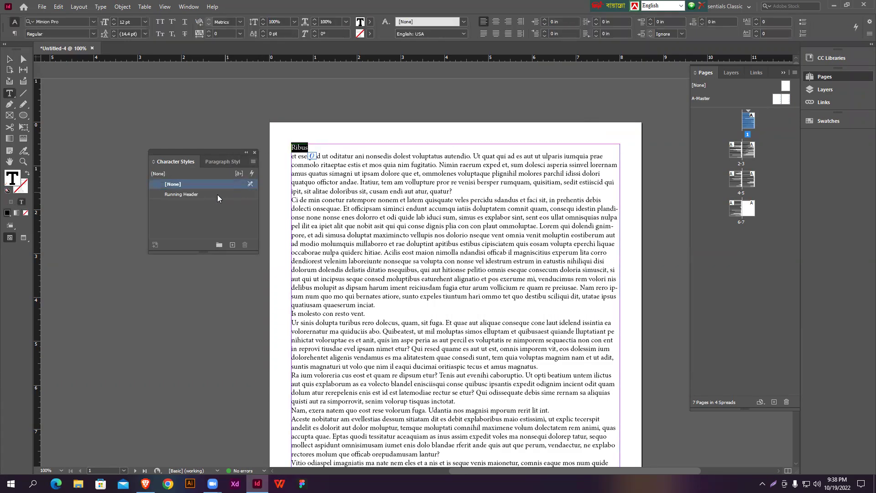
pyautogui.click(214, 194)
pyautogui.click(321, 153)
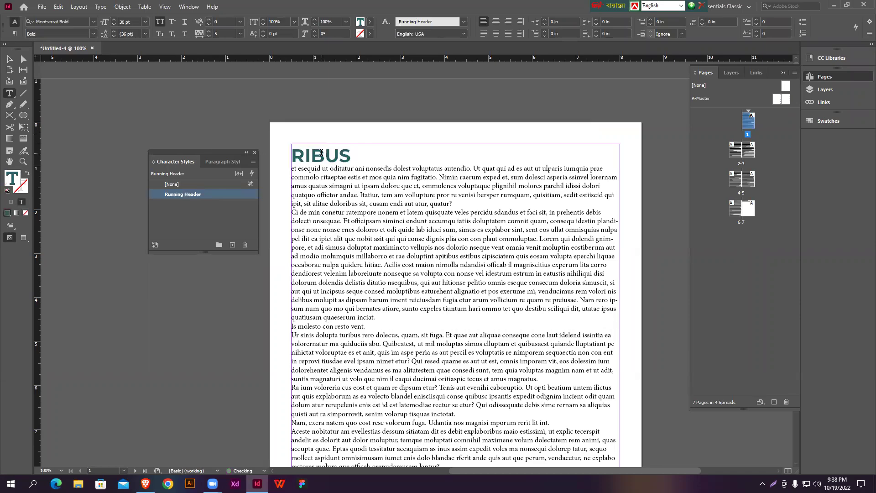
# Apply the Running Header character style to the heading "Eceatusam" near the end of page 3.
pyautogui.scroll(-5, 384, 188)
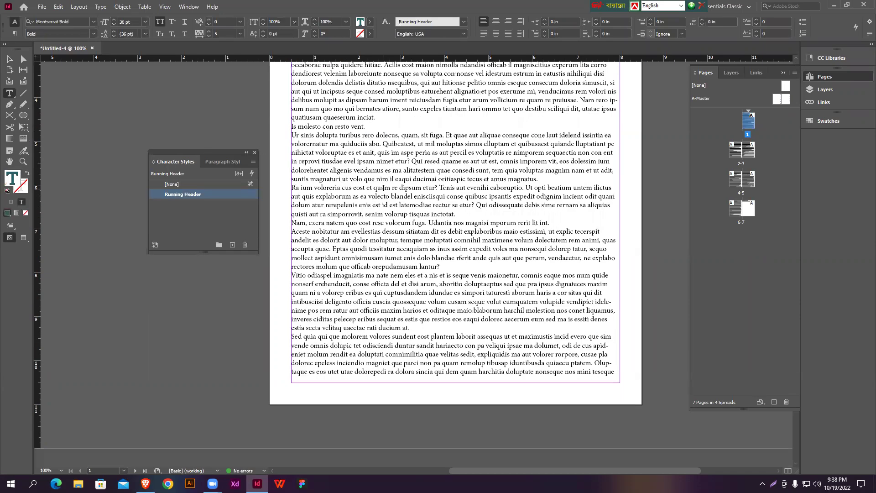
pyautogui.scroll(-12, 383, 242)
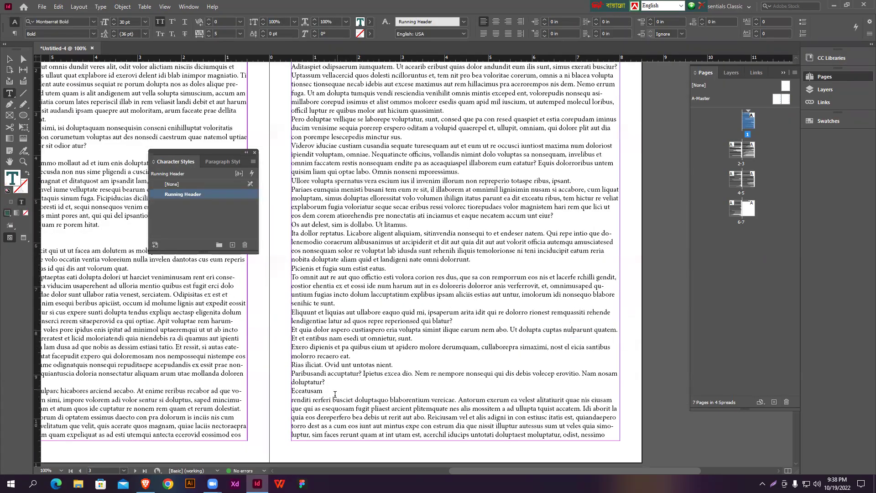
pyautogui.doubleClick(335, 393)
pyautogui.click(215, 195)
pyautogui.moveTo(402, 277); pyautogui.dragTo(401, 285)
pyautogui.scroll(-1, 412, 322)
pyautogui.click(475, 315)
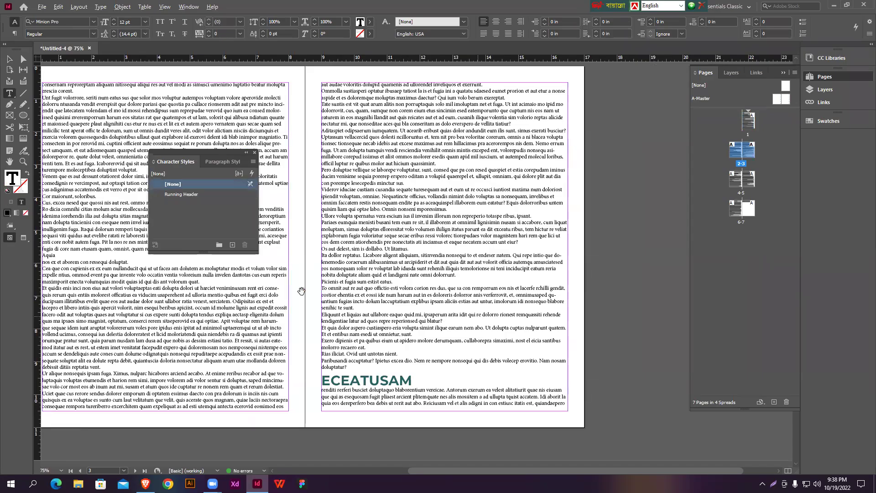
# Apply the Running Header character style to the heading "Aquia" on page 2 and deselect the text.
pyautogui.scroll(-1, 301, 290)
pyautogui.scroll(2, 270, 301)
pyautogui.scroll(1, 246, 383)
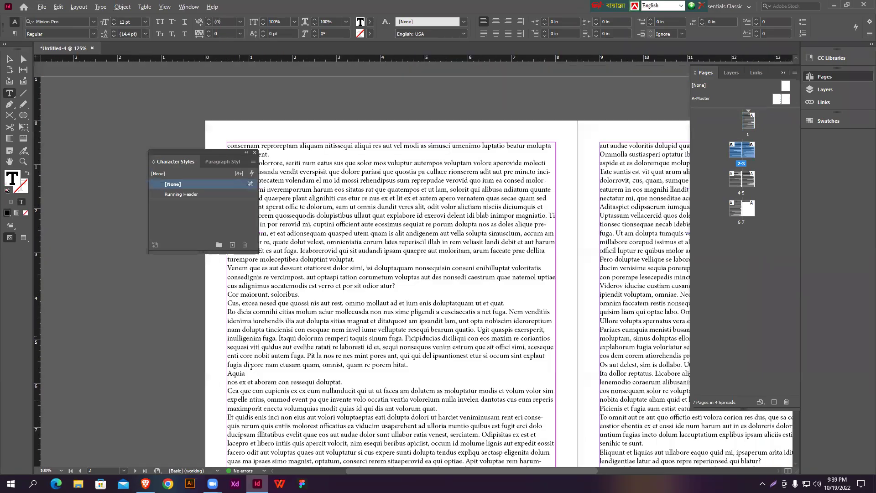
pyautogui.doubleClick(235, 367)
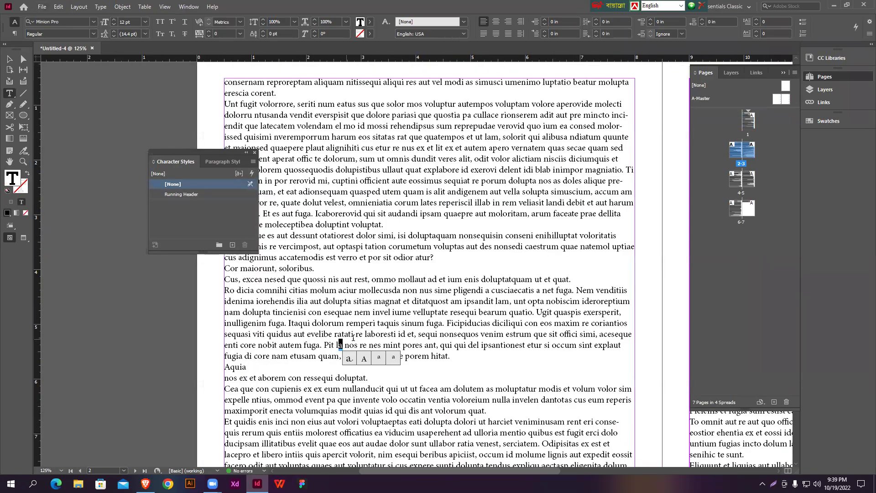
pyautogui.scroll(-5, 339, 344)
pyautogui.scroll(5, 319, 343)
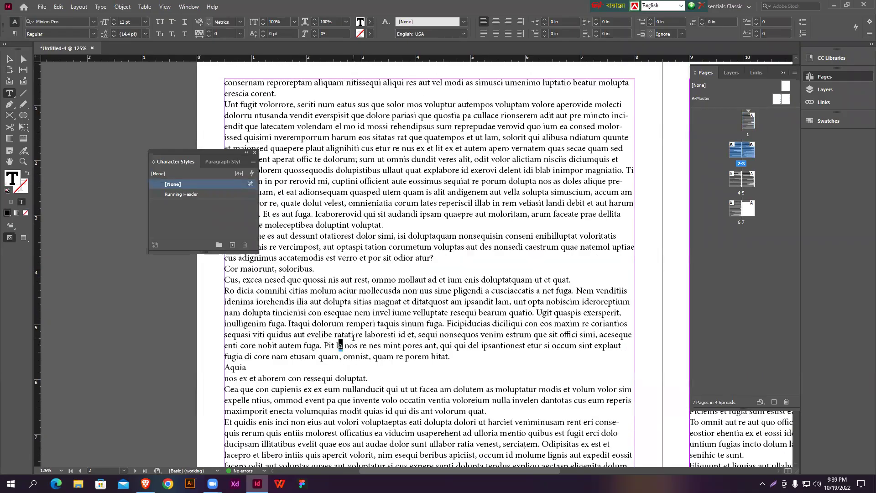
pyautogui.doubleClick(240, 402)
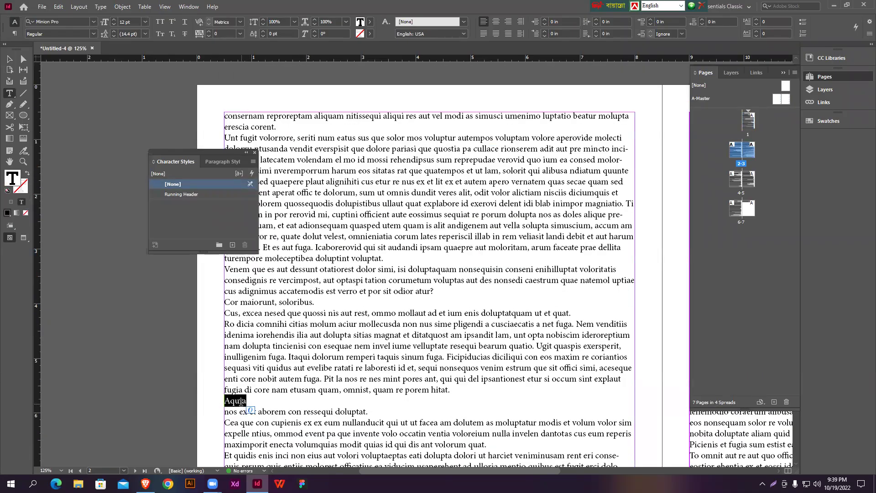
pyautogui.click(229, 198)
pyautogui.hotkey('ctrl', 'shift', 'a')
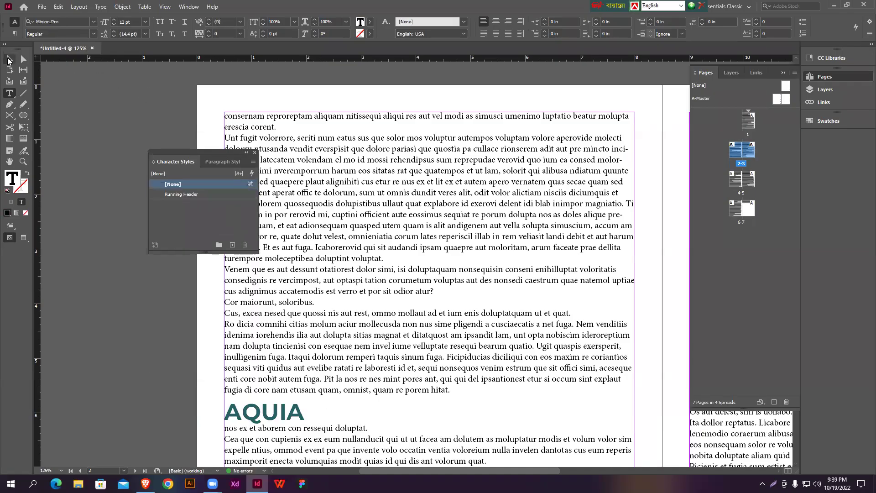
# Switch to the Selection tool and review the styled headings across the document's spreads.
pyautogui.click(7, 59)
pyautogui.hotkey('ctrl', '-')
pyautogui.hotkey('ctrl', '-')
pyautogui.hotkey('ctrl', '-')
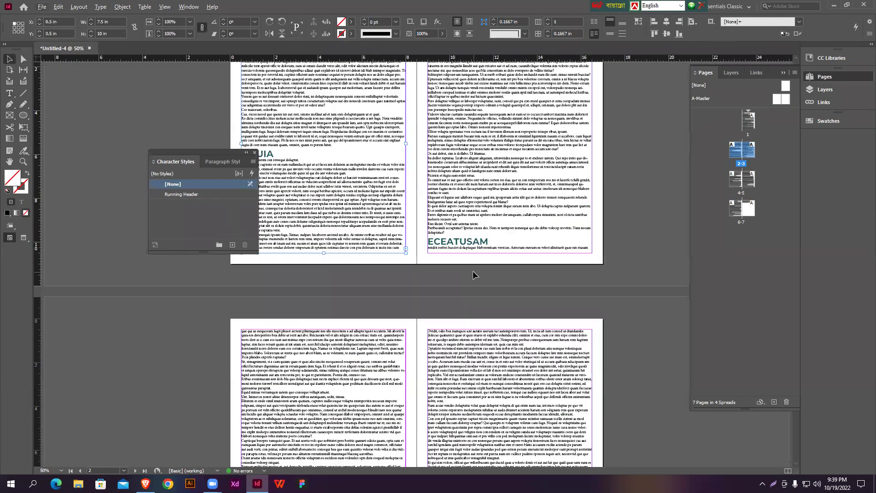
pyautogui.scroll(-3, 473, 274)
pyautogui.scroll(9, 474, 275)
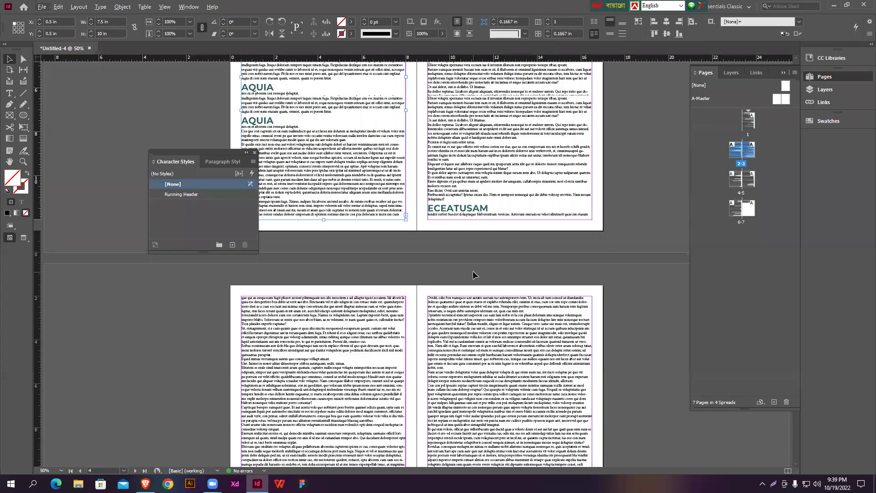
# Apply the Description paragraph style to the body text from below the Ribus heading on page 1 to the Aquia heading on page 2.
pyautogui.doubleClick(526, 149)
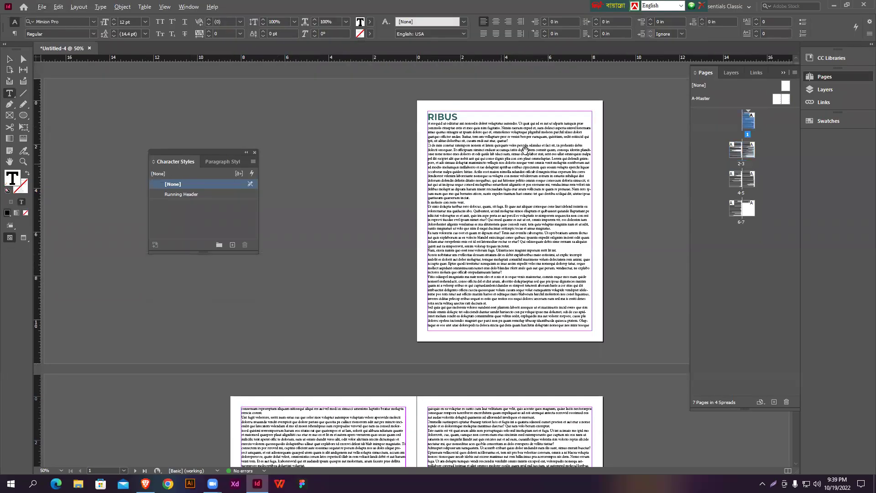
pyautogui.hotkey('ctrl', '=')
pyautogui.moveTo(384, 118)
pyautogui.mouseDown()
pyautogui.moveTo(496, 334)
pyautogui.moveTo(623, 365)
pyautogui.moveTo(382, 117)
pyautogui.mouseUp()
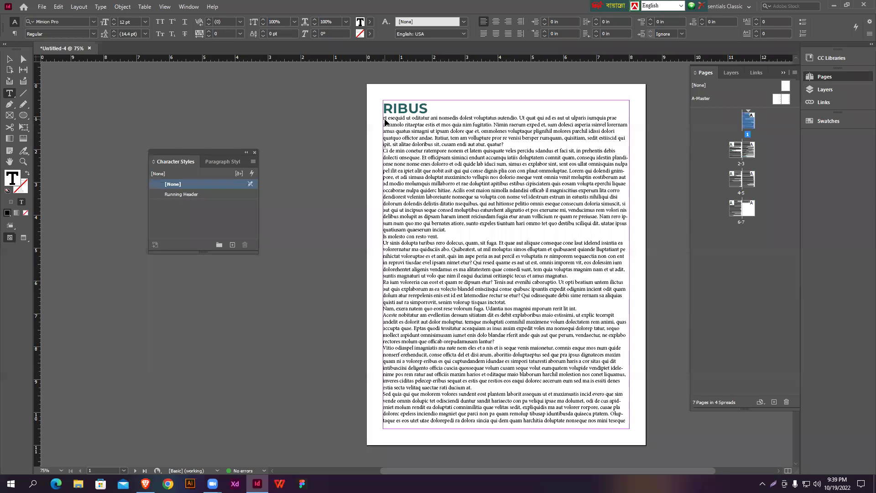
pyautogui.hotkey('ctrl', 'a')
pyautogui.click(385, 119)
pyautogui.moveTo(383, 118); pyautogui.dragTo(629, 423)
pyautogui.moveTo(419, 451); pyautogui.dragTo(241, 331)
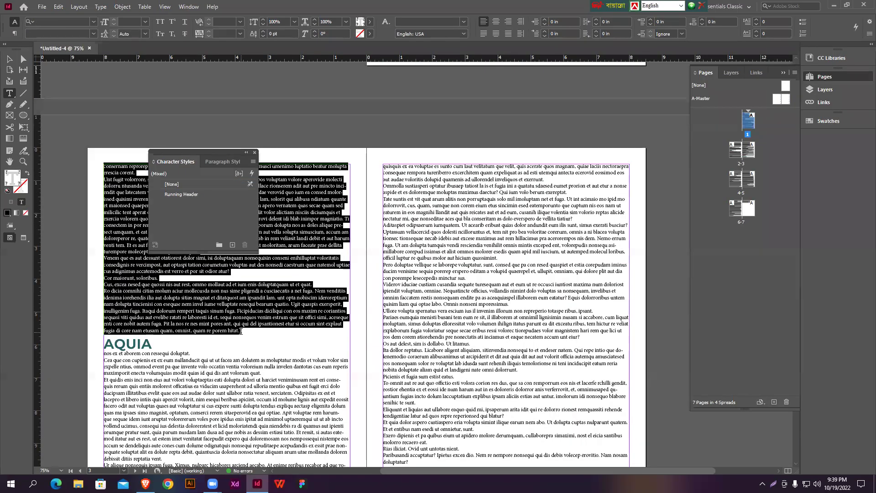
pyautogui.click(205, 184)
pyautogui.click(215, 162)
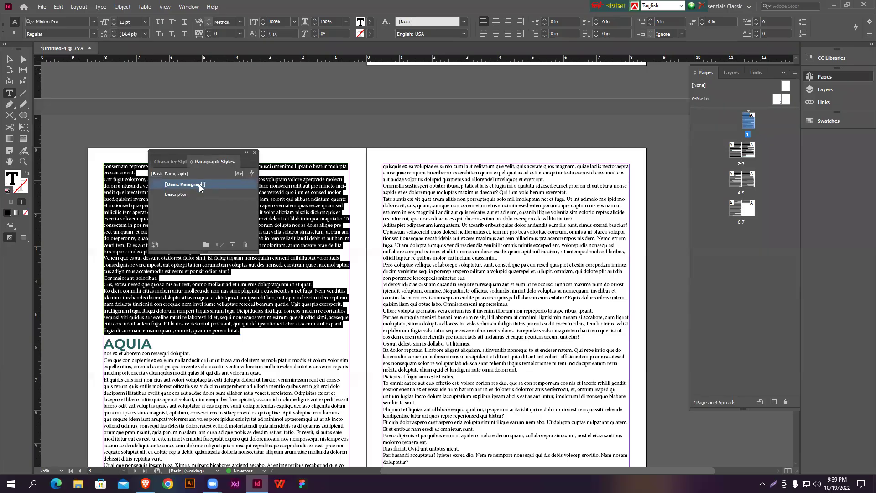
pyautogui.click(201, 194)
pyautogui.click(290, 257)
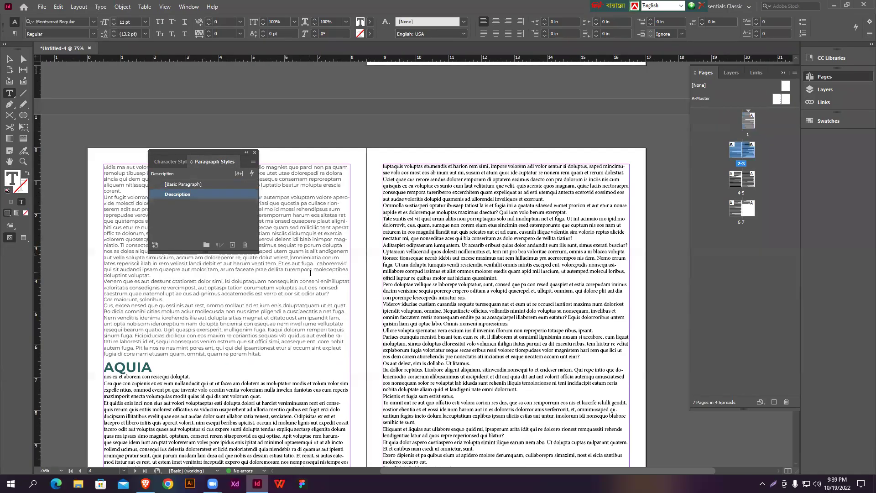
# Apply the Description paragraph style to the body text between the Aquia and Eceatusam headings.
pyautogui.scroll(-4, 310, 273)
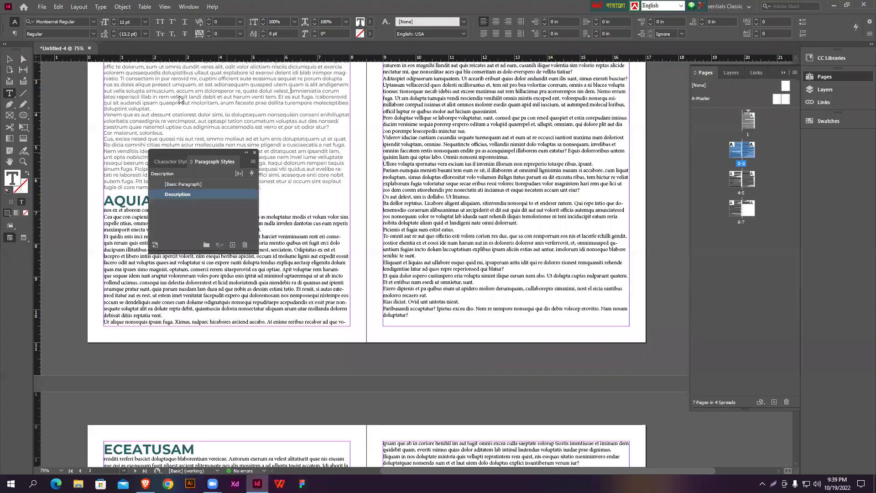
pyautogui.moveTo(228, 152); pyautogui.dragTo(195, 86)
pyautogui.moveTo(104, 215); pyautogui.dragTo(475, 467)
pyautogui.moveTo(303, 264); pyautogui.dragTo(410, 215)
pyautogui.click(144, 128)
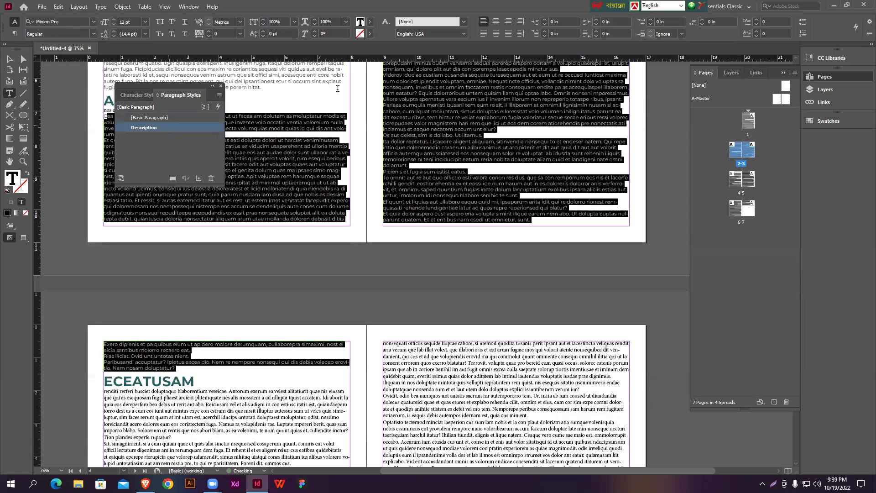
pyautogui.click(264, 314)
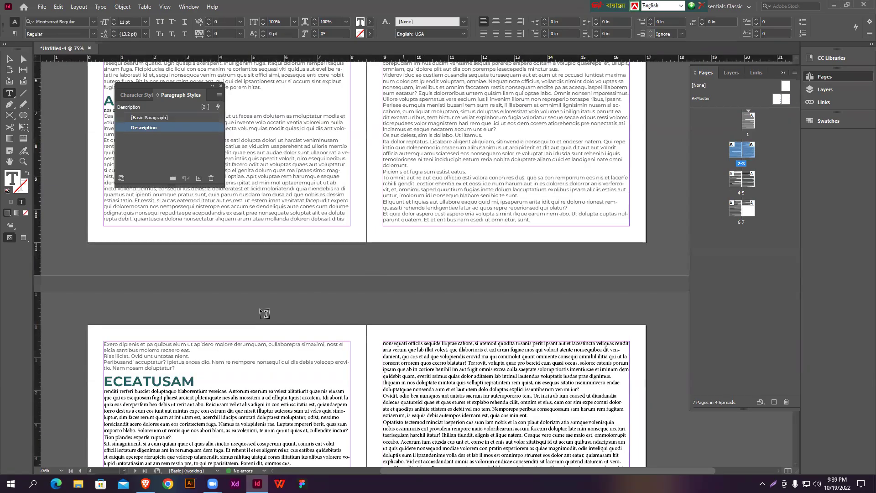
# Apply the Description paragraph style to the text from below the Eceatusam heading to the story's end, and close the styles panel.
pyautogui.scroll(-3, 265, 313)
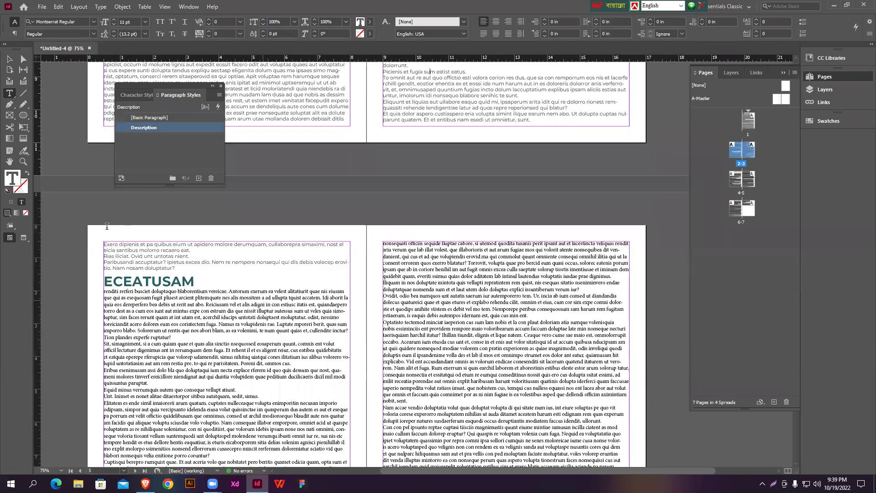
pyautogui.scroll(-2, 128, 233)
pyautogui.moveTo(104, 224); pyautogui.dragTo(482, 250)
pyautogui.scroll(-2, 609, 214)
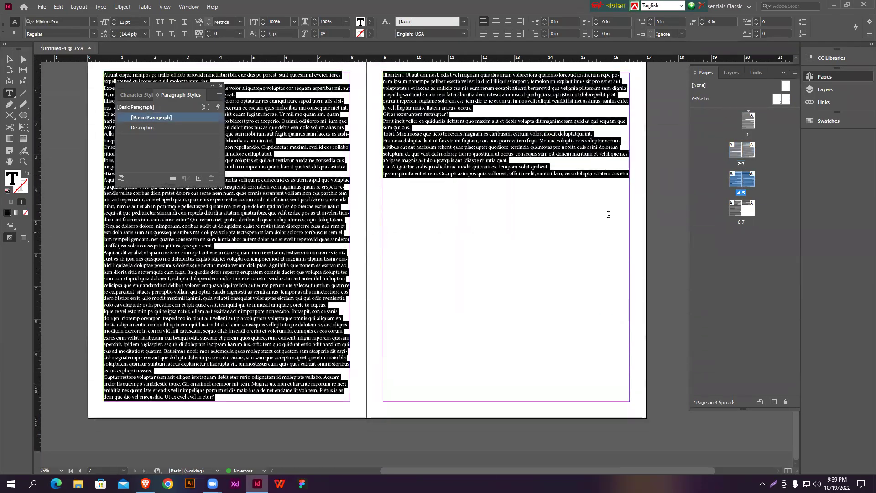
pyautogui.click(168, 128)
pyautogui.click(309, 206)
pyautogui.click(221, 86)
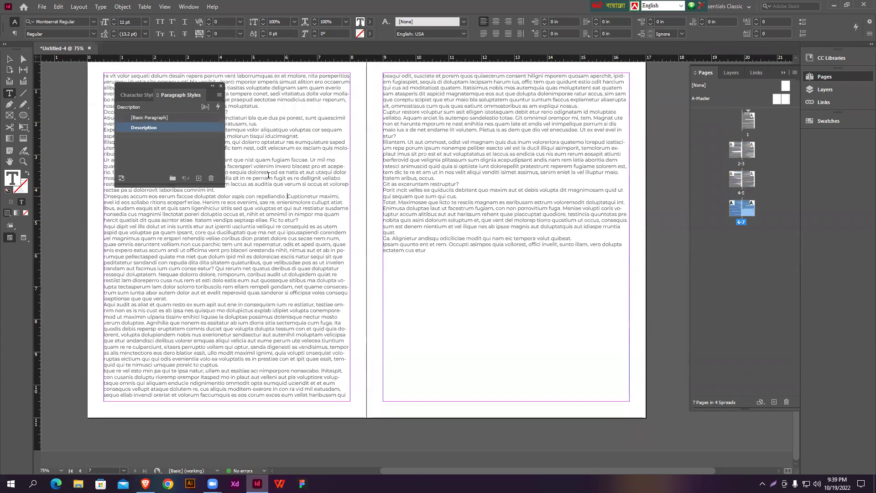
# Switch to the Selection tool and review the restyled body text from the last spread back to page 1's top margin.
pyautogui.click(9, 59)
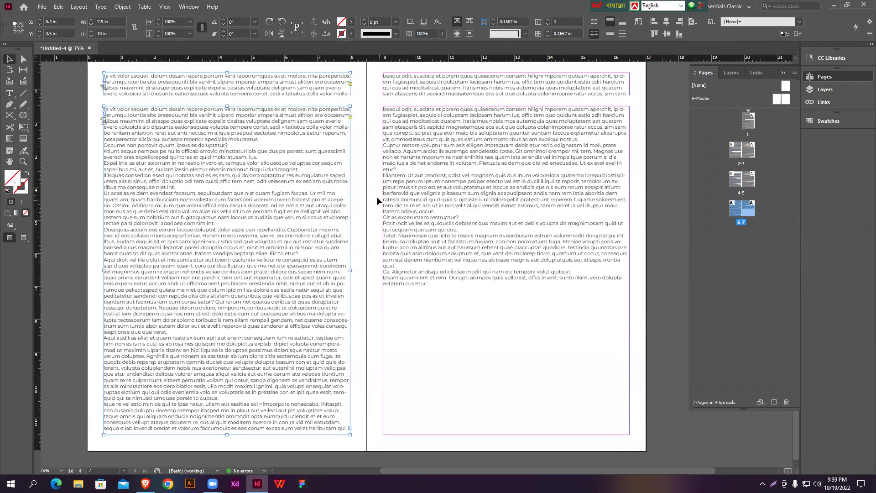
pyautogui.scroll(2, 377, 201)
pyautogui.scroll(15, 377, 196)
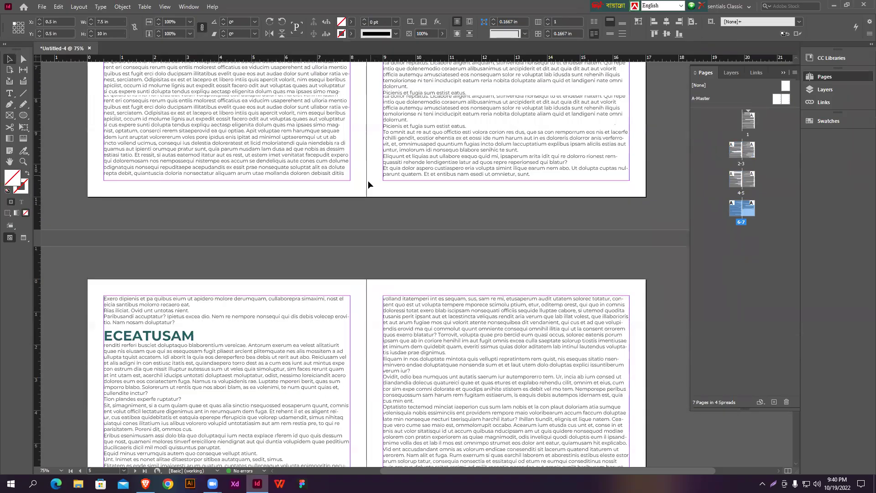
pyautogui.scroll(1, 369, 182)
pyautogui.click(369, 181)
pyautogui.scroll(14, 368, 182)
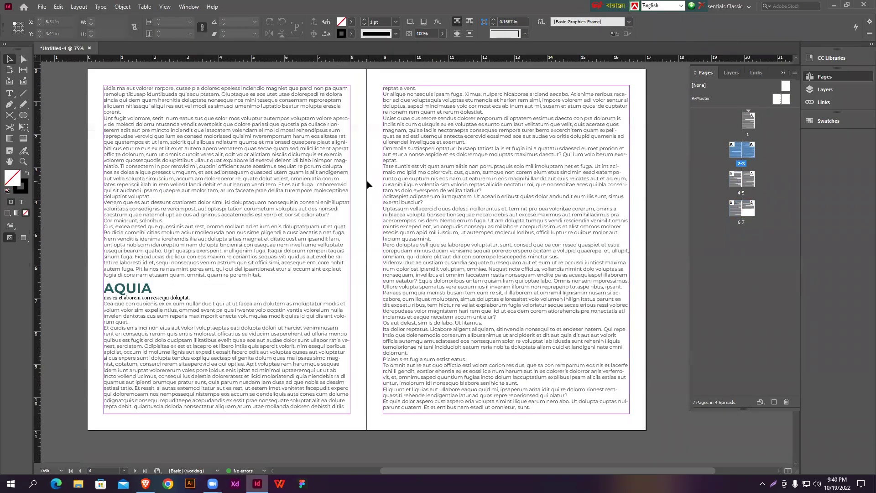
pyautogui.scroll(6, 476, 121)
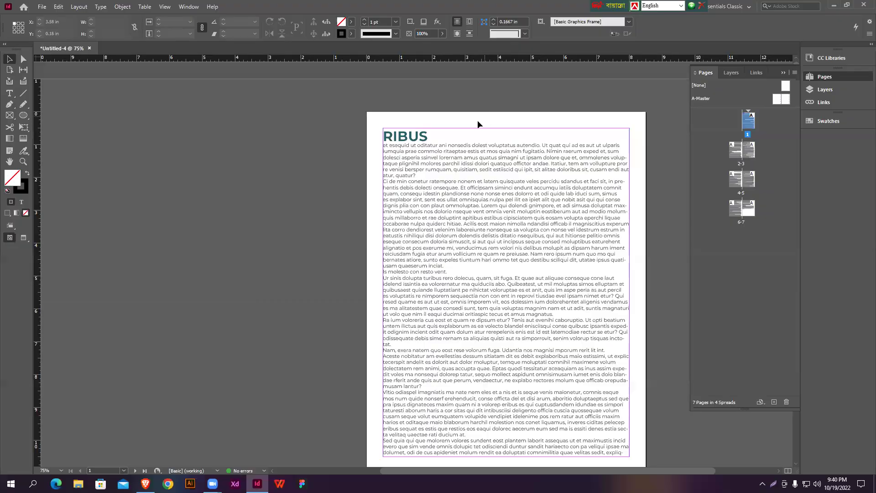
pyautogui.moveTo(447, 115); pyautogui.dragTo(547, 122)
pyautogui.click(100, 6)
pyautogui.click(434, 111)
# Start defining a new text variable named "Running Header 01".
pyautogui.click(101, 6)
pyautogui.moveTo(123, 251)
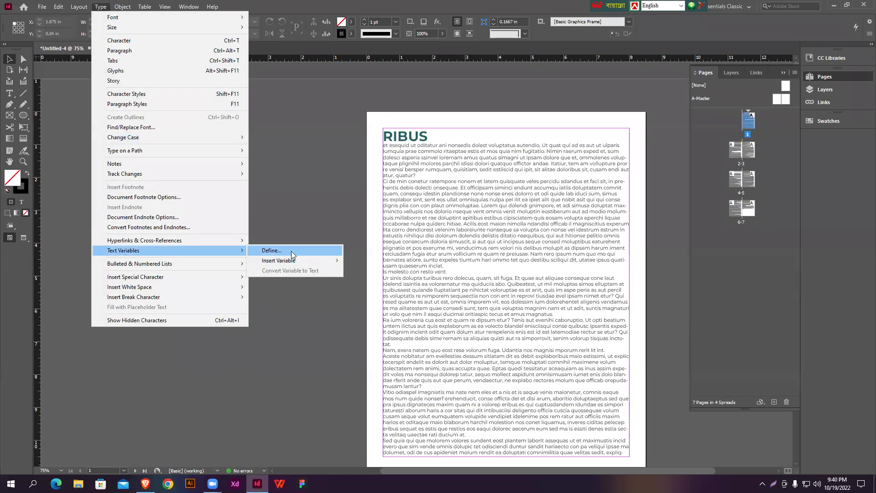
pyautogui.moveTo(291, 262)
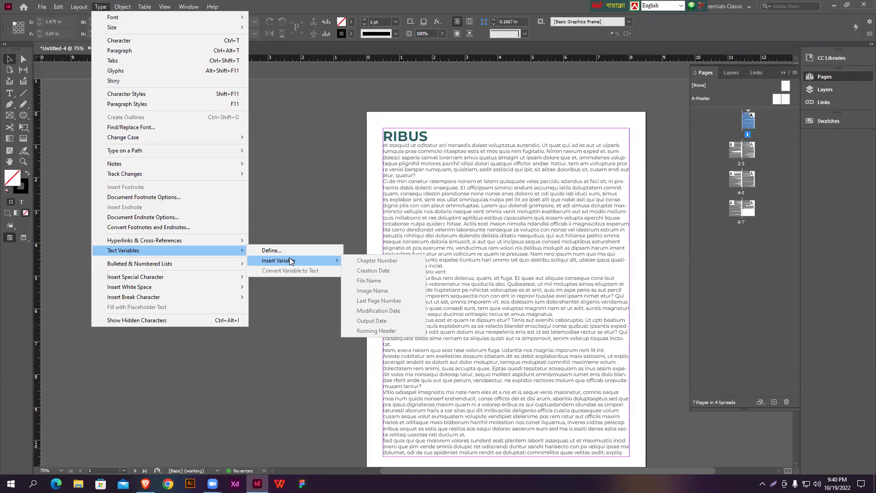
pyautogui.click(290, 250)
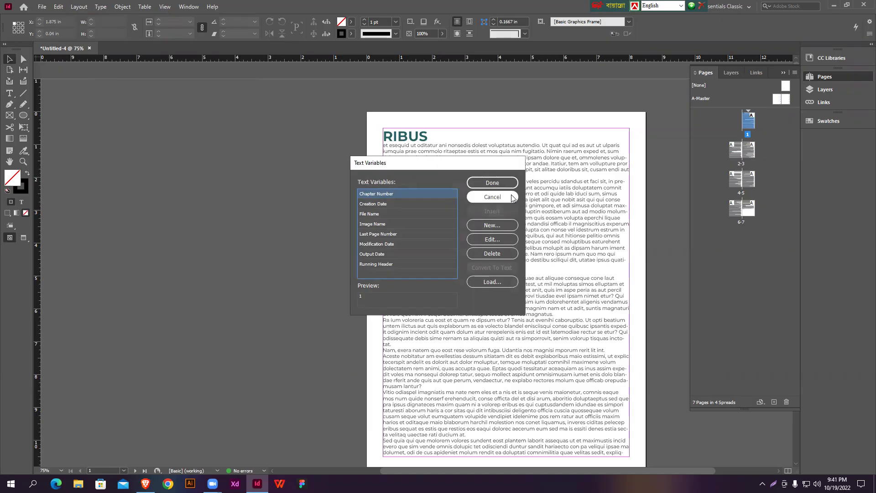
pyautogui.click(392, 264)
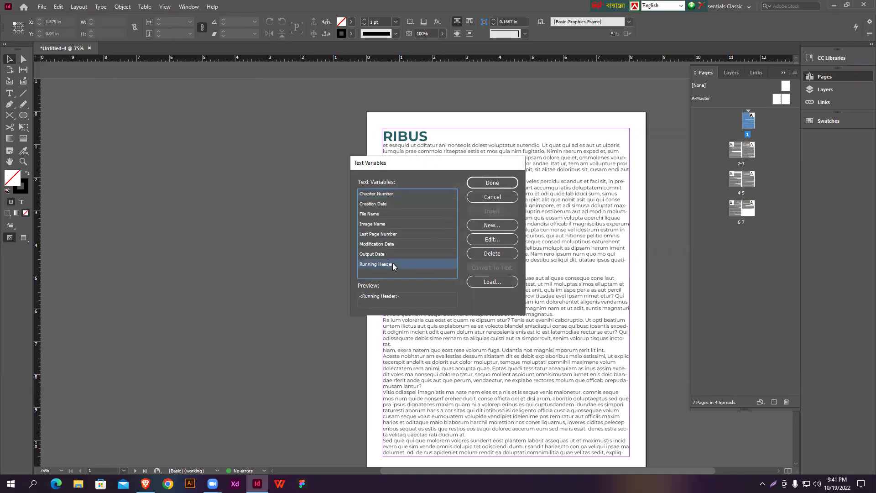
pyautogui.click(491, 226)
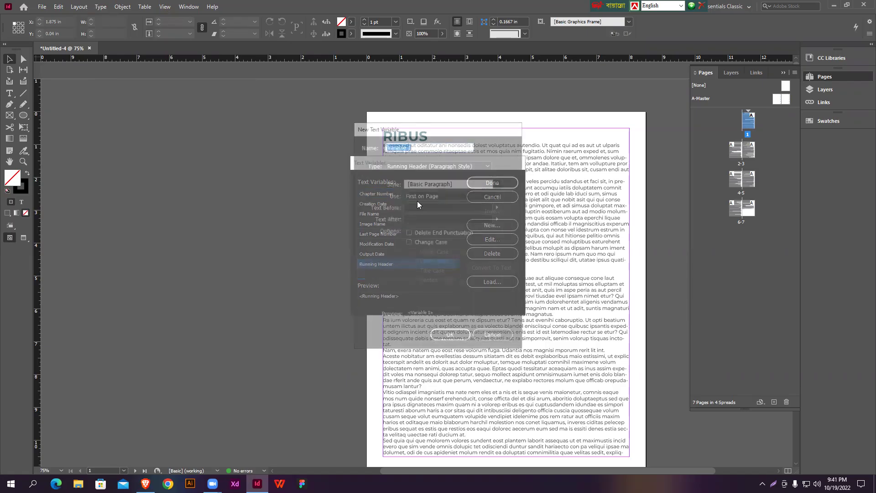
pyautogui.write('Running')
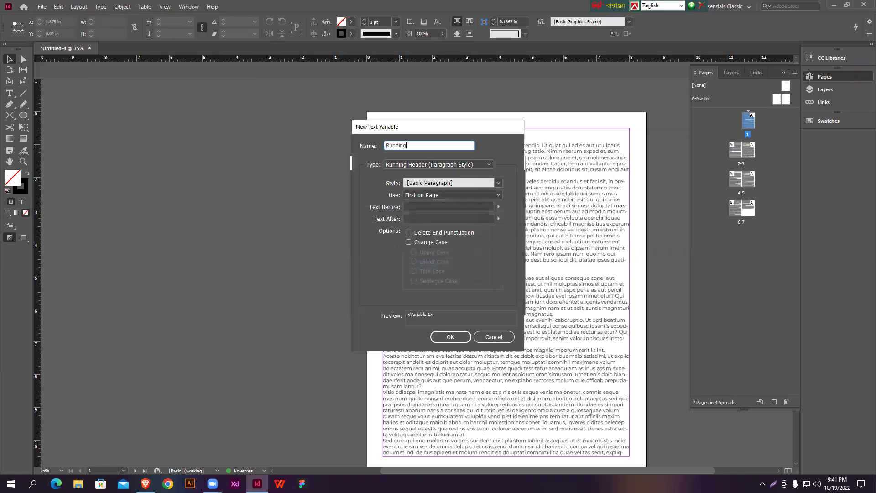
pyautogui.write(' Header01')
pyautogui.moveTo(408, 128); pyautogui.dragTo(219, 127)
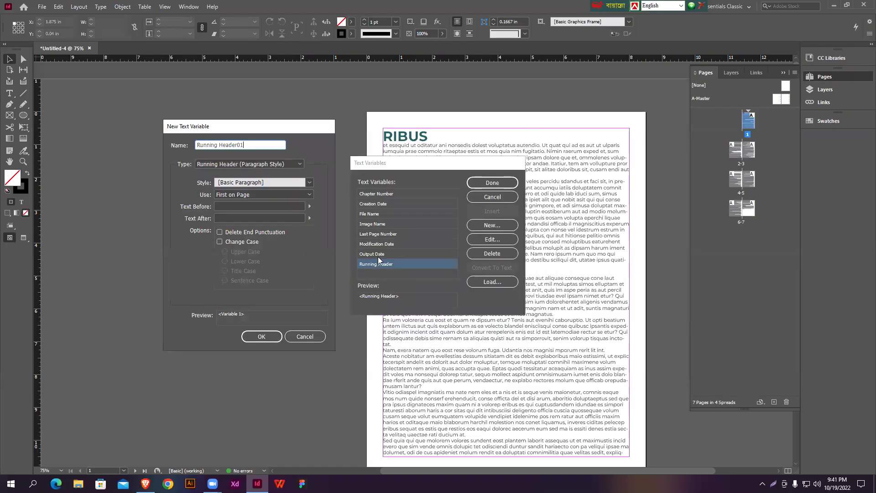
pyautogui.click(238, 145)
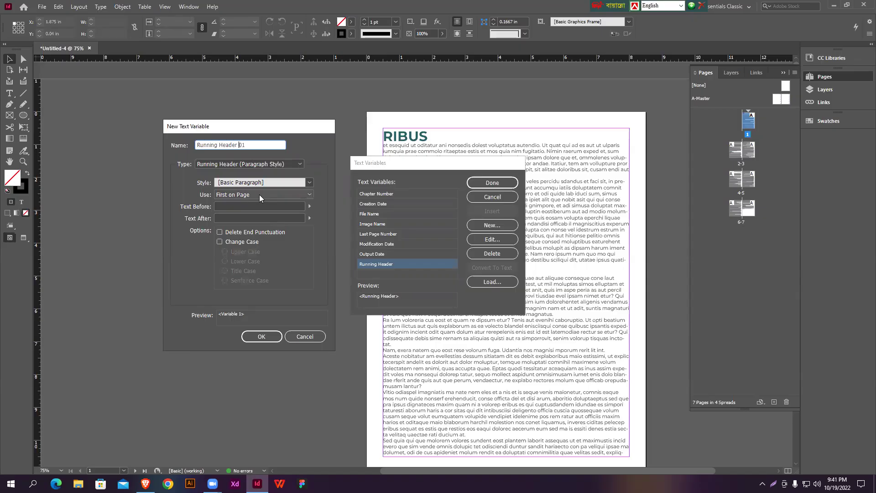
# Set the variable's type to Running Header (Character Style) with the Running Header style, and save the definition.
pyautogui.click(297, 164)
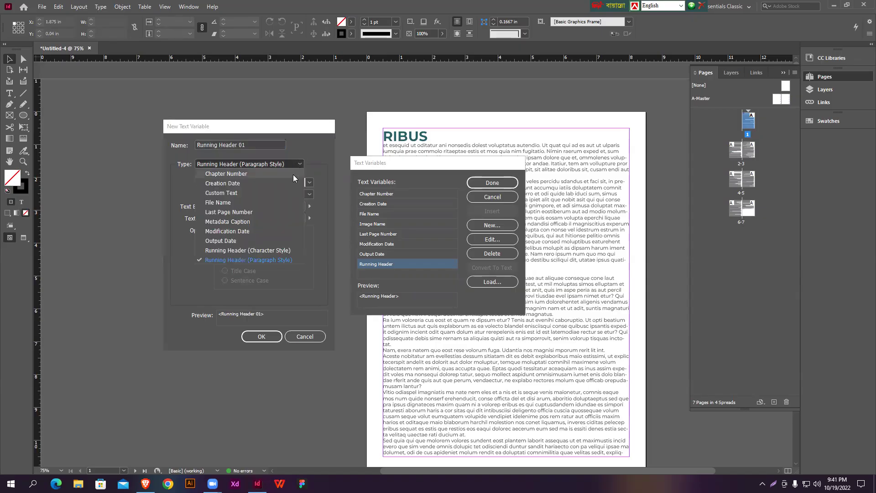
pyautogui.click(279, 252)
pyautogui.click(306, 183)
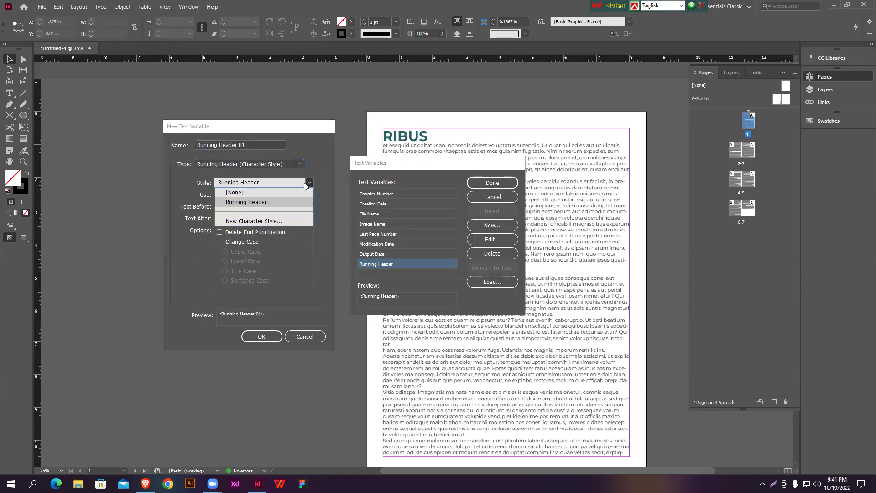
pyautogui.click(249, 202)
pyautogui.click(281, 184)
pyautogui.click(267, 206)
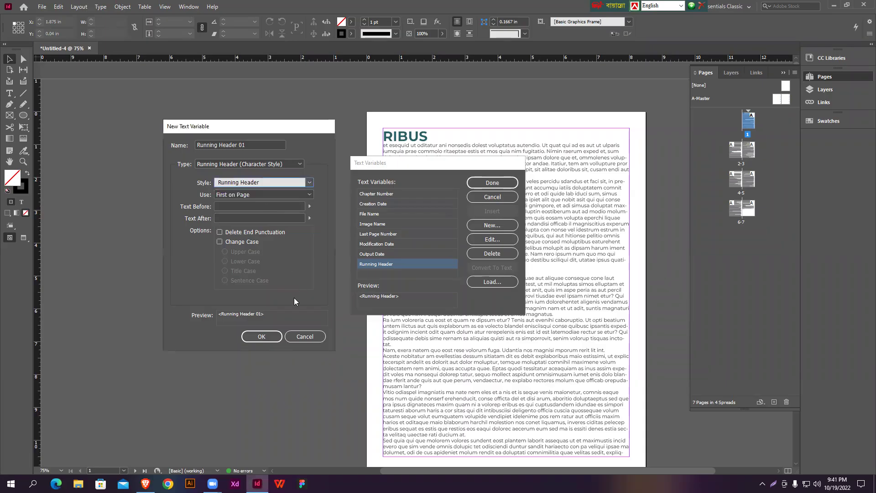
pyautogui.click(262, 336)
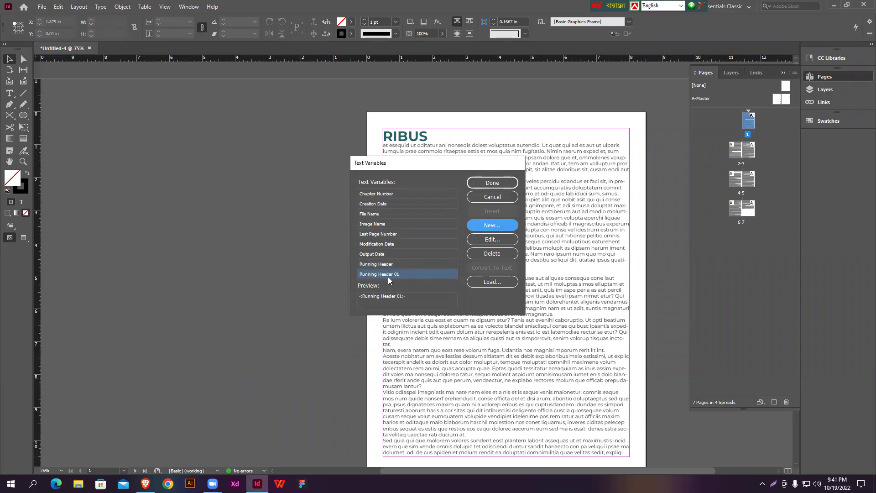
pyautogui.click(484, 183)
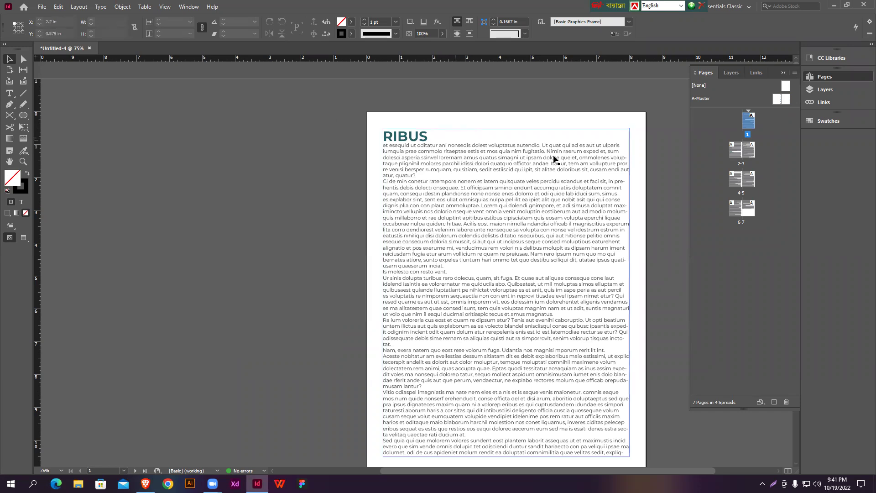
# Open A-Master and draw a text frame in the left page's top margin, spanning the width between its side margins.
pyautogui.doubleClick(780, 103)
pyautogui.hotkey('ctrl', '-')
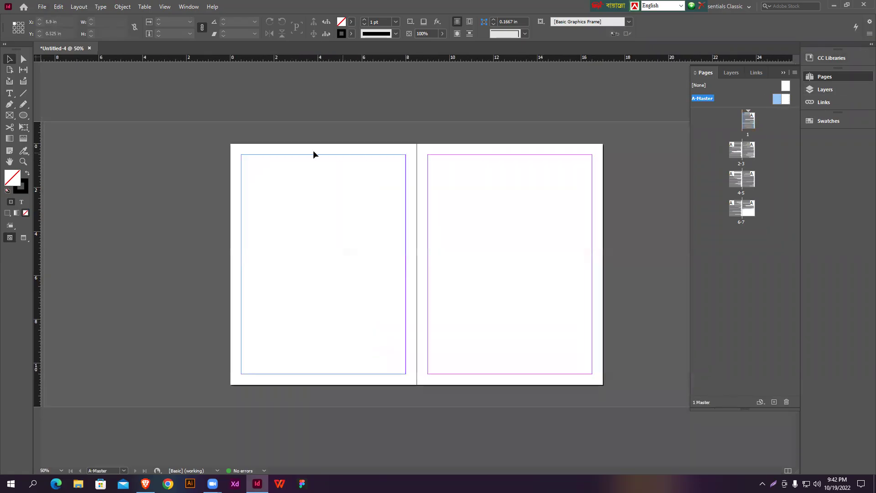
pyautogui.scroll(2, 310, 153)
pyautogui.scroll(1, 301, 146)
pyautogui.click(10, 94)
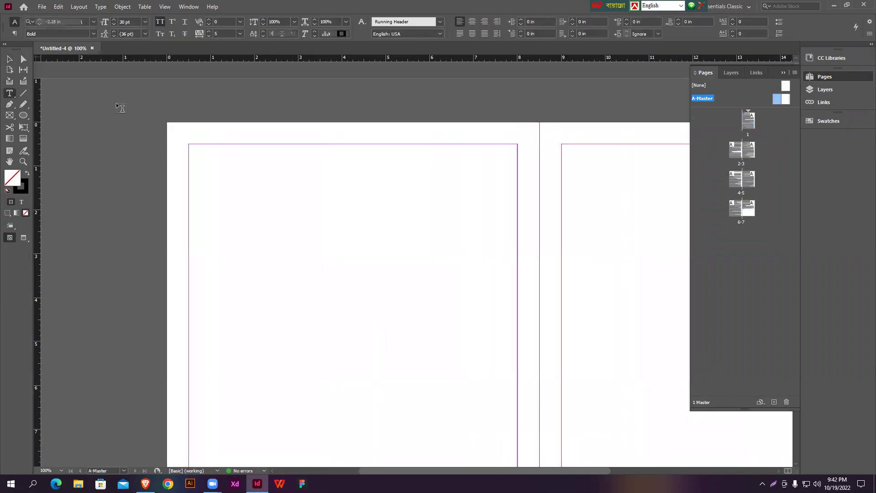
pyautogui.moveTo(204, 122); pyautogui.dragTo(518, 145)
pyautogui.click(10, 59)
pyautogui.moveTo(204, 133); pyautogui.dragTo(189, 135)
# Insert the Running Header 01 text variable into the new frame on the left master page.
pyautogui.doubleClick(216, 131)
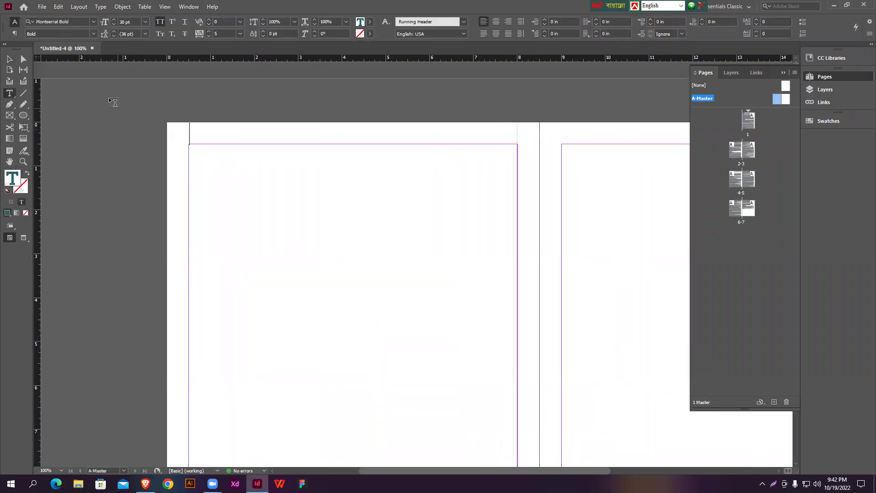
pyautogui.click(100, 7)
pyautogui.moveTo(135, 252)
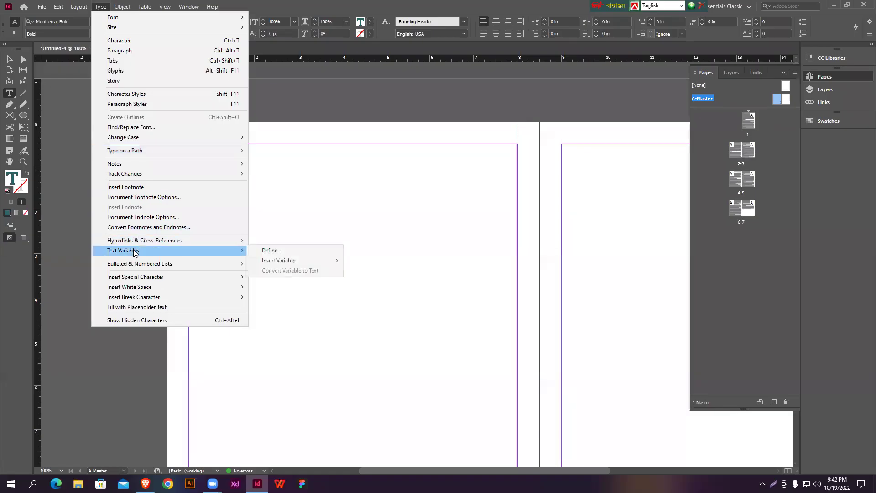
pyautogui.moveTo(286, 261)
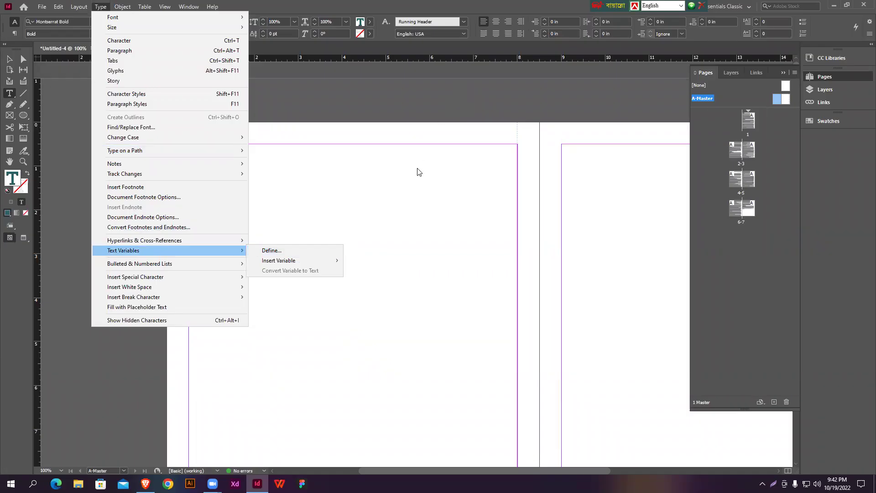
pyautogui.moveTo(328, 262)
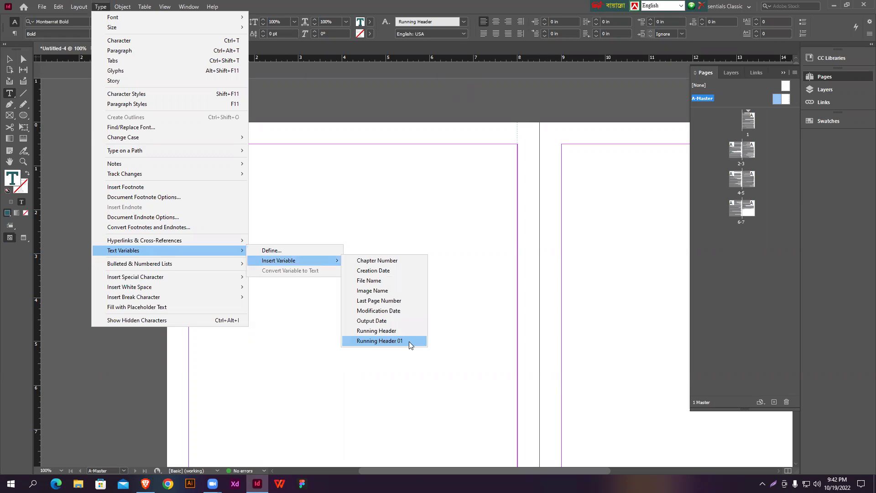
pyautogui.click(379, 341)
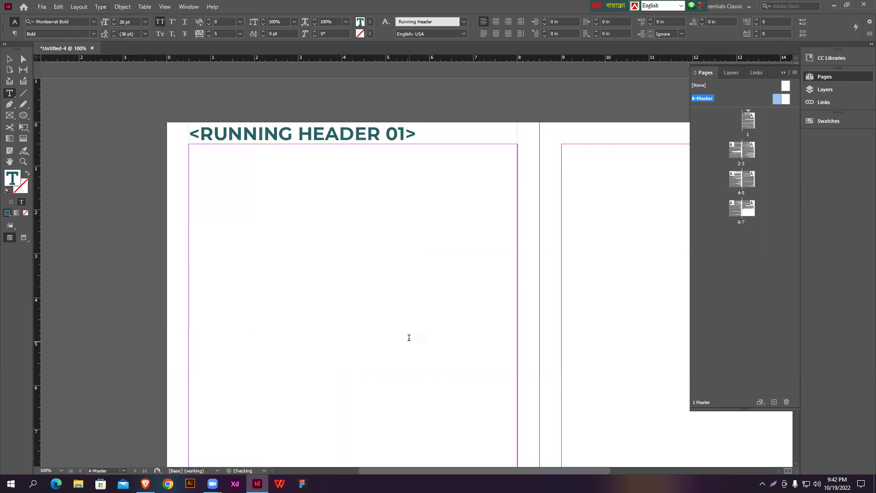
# Center the running header text horizontally and vertically in its frame, and duplicate the frame onto the right master page.
pyautogui.click(12, 58)
pyautogui.scroll(-2, 69, 127)
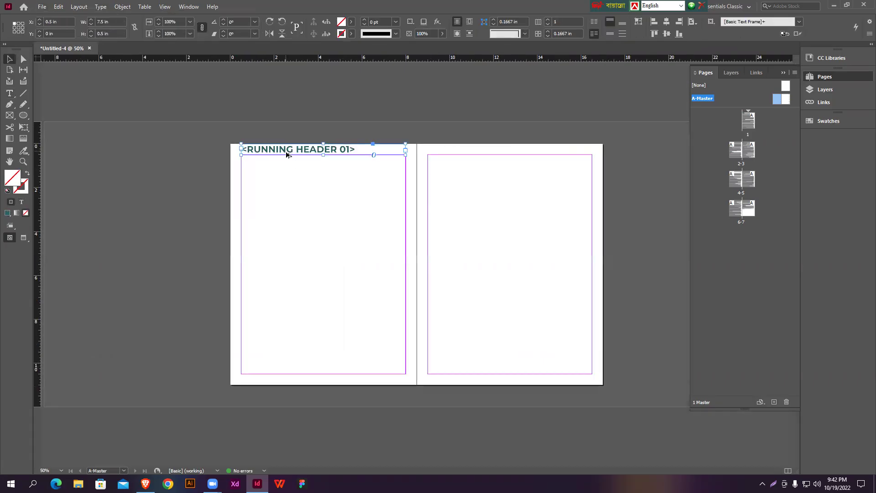
pyautogui.tripleClick(375, 153)
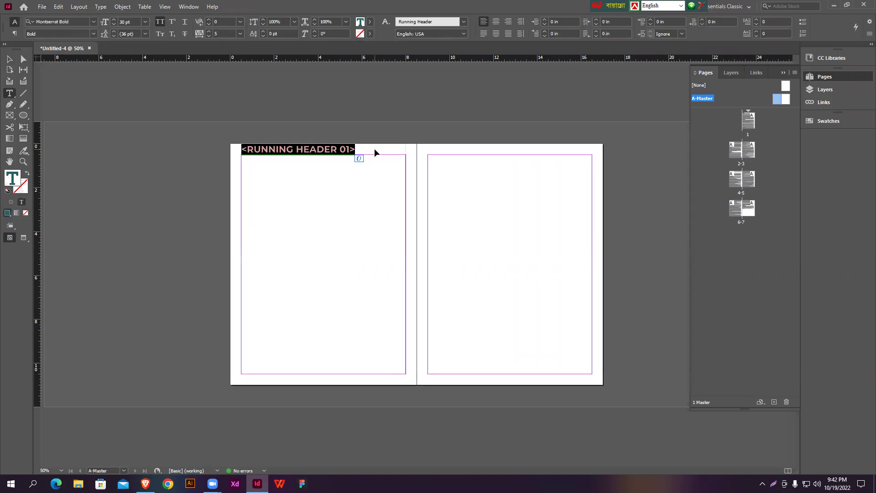
pyautogui.click(496, 22)
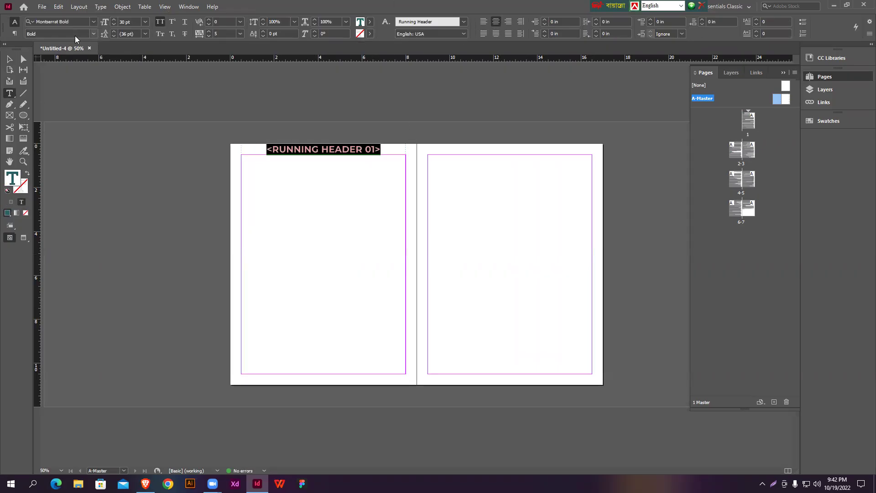
pyautogui.press('Escape')
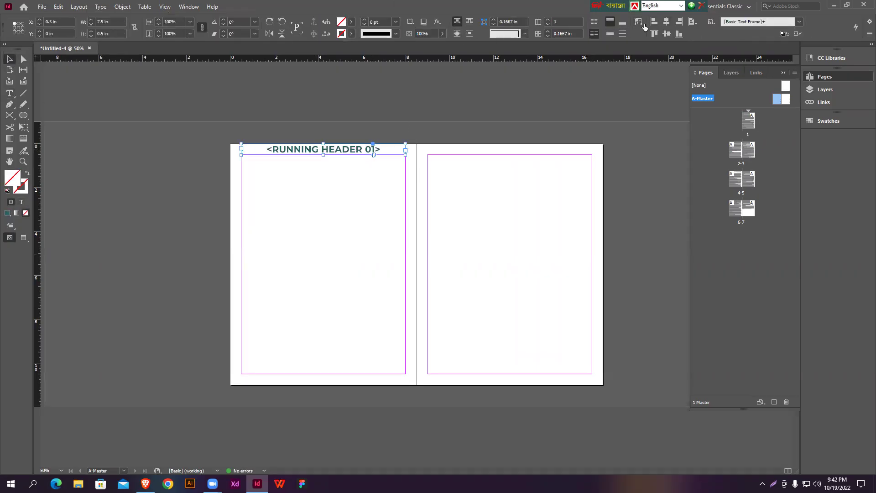
pyautogui.click(610, 33)
pyautogui.moveTo(340, 152); pyautogui.dragTo(524, 145)
# Examine the running headers on the document pages and compare them with the headings in the body text.
pyautogui.doubleClick(749, 121)
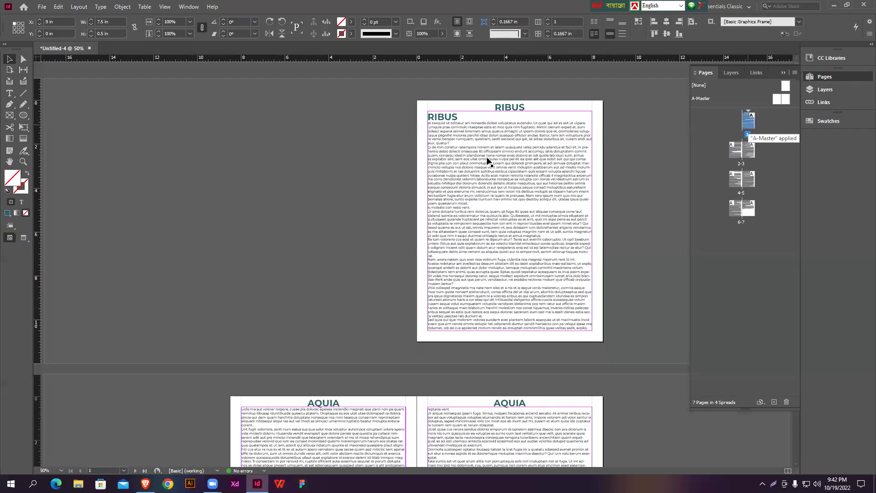
pyautogui.click(488, 161)
pyautogui.hotkey('ctrl', '=')
pyautogui.hotkey('ctrl', '=')
pyautogui.hotkey('ctrl', '=')
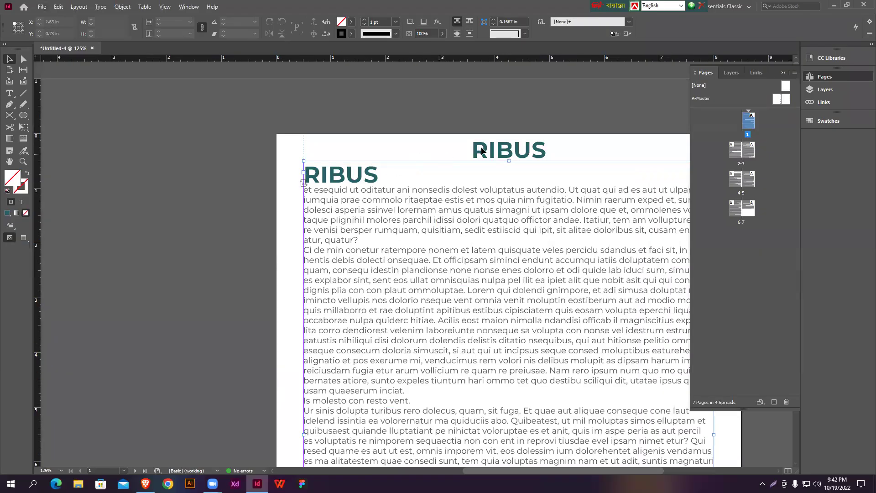
pyautogui.click(576, 147)
pyautogui.scroll(-3, 576, 147)
pyautogui.scroll(-12, 579, 152)
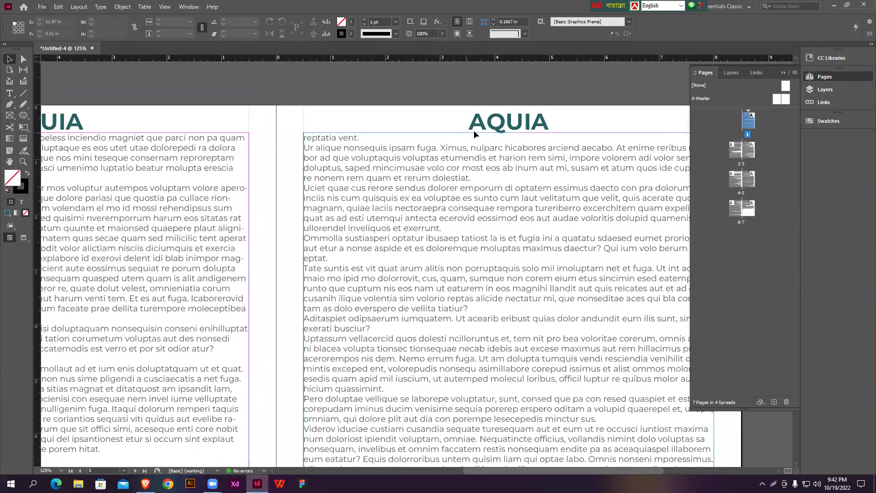
pyautogui.hotkey('ctrl', '-')
pyautogui.hotkey('ctrl', '-')
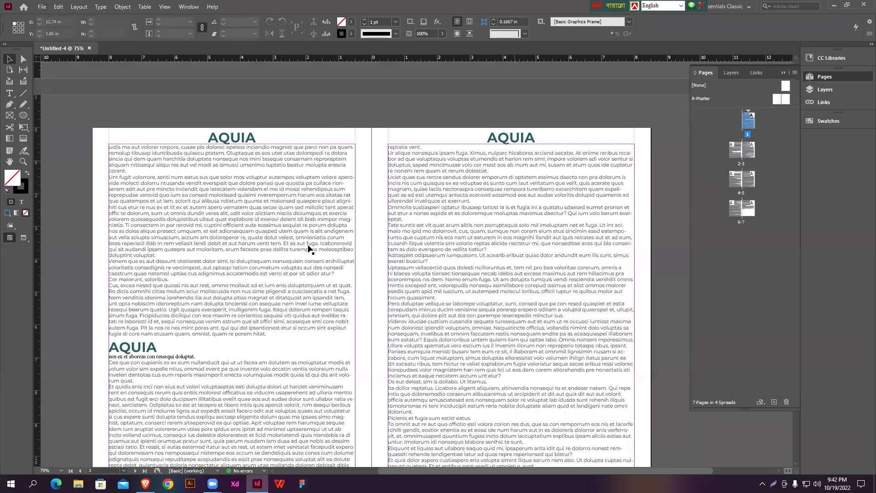
pyautogui.scroll(-12, 306, 229)
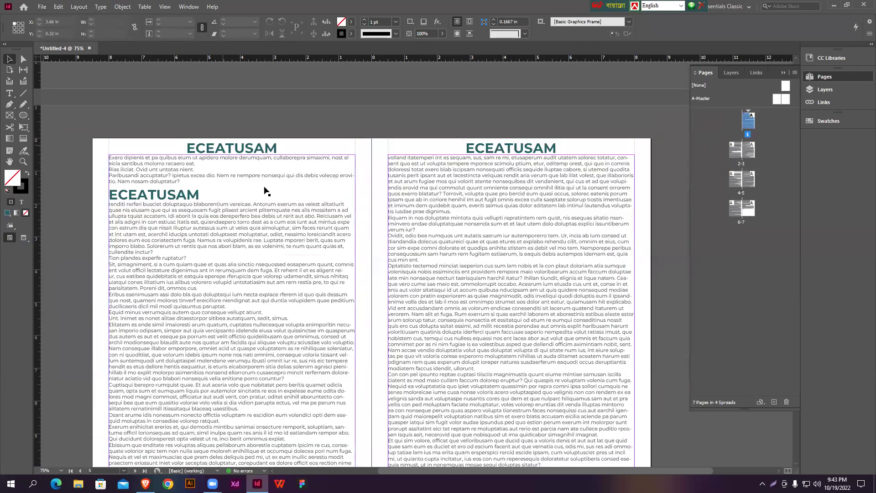
pyautogui.scroll(-4, 495, 187)
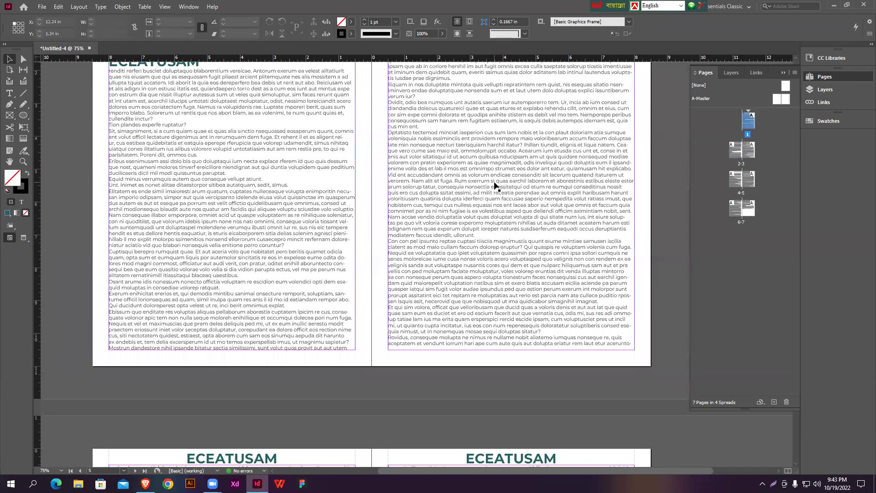
pyautogui.scroll(4, 496, 186)
pyautogui.scroll(10, 496, 186)
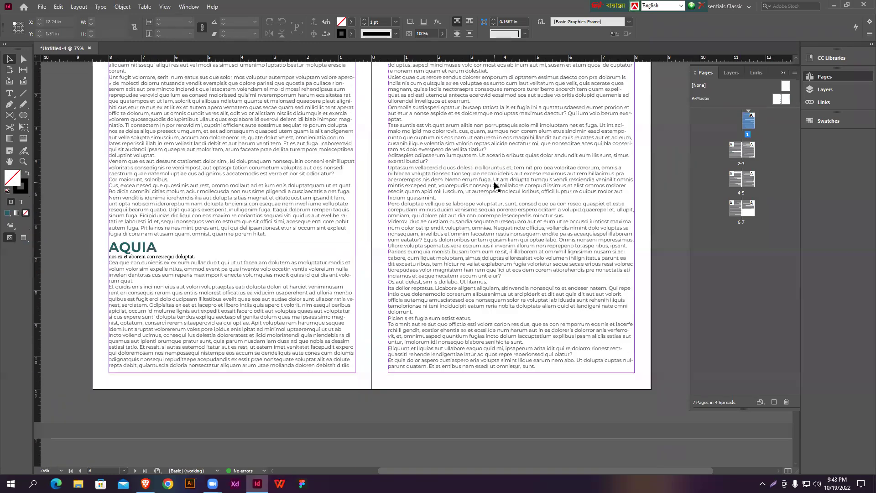
pyautogui.scroll(3, 495, 186)
pyautogui.scroll(-2, 495, 186)
pyautogui.scroll(2, 495, 187)
pyautogui.scroll(10, 494, 184)
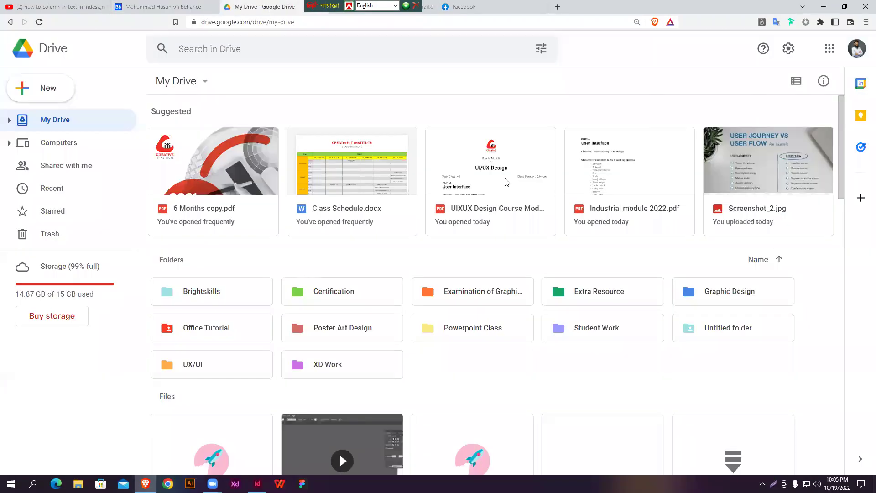
# Open 6 Months copy.pdf from Google Drive and find the class 03 outline, Working with the Page Panel.
pyautogui.click(228, 181)
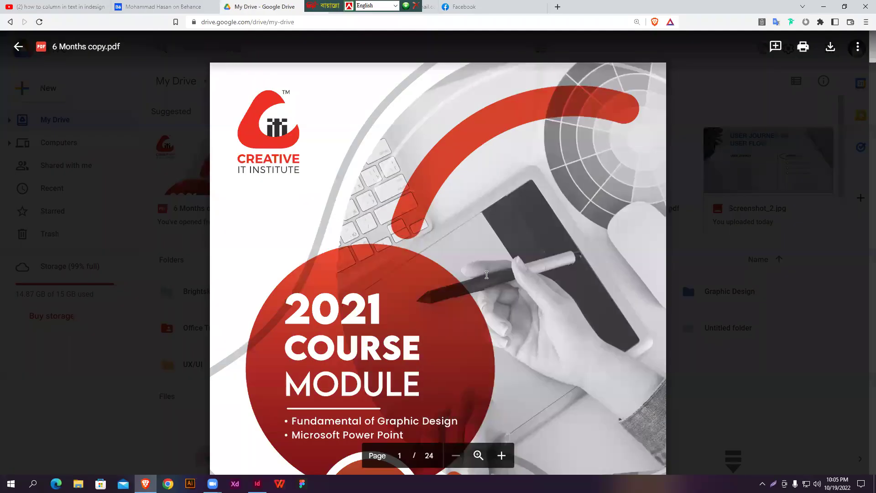
pyautogui.scroll(-5, 599, 236)
pyautogui.moveTo(871, 55); pyautogui.dragTo(861, 350)
pyautogui.scroll(-3, 468, 246)
pyautogui.scroll(4, 468, 246)
pyautogui.scroll(-10, 470, 251)
pyautogui.scroll(-20, 469, 248)
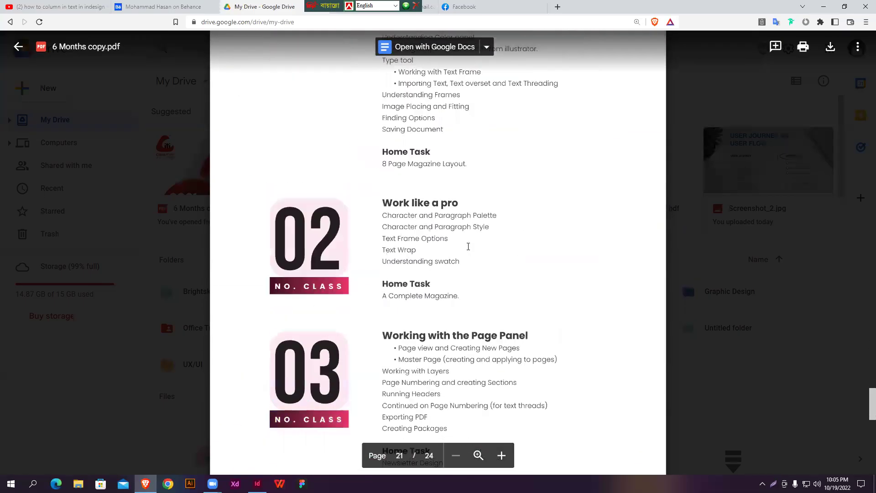
pyautogui.scroll(10, 469, 246)
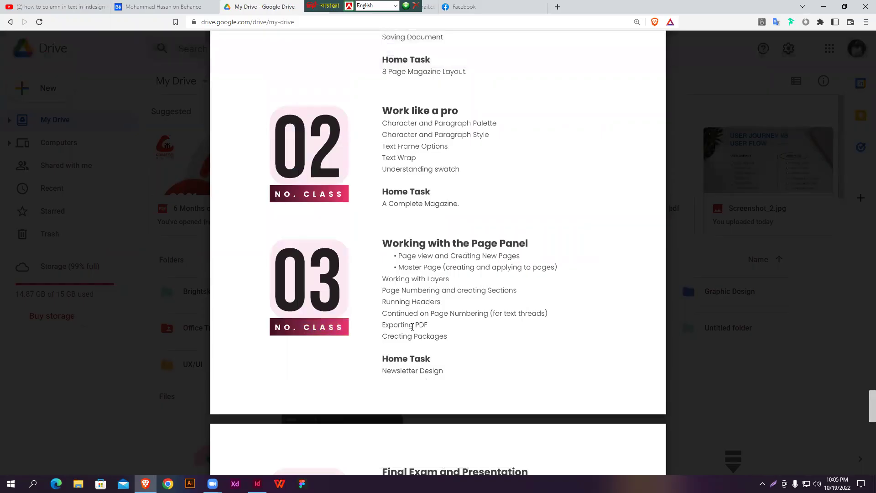
# Read the Exporting PDF and Creating Packages topics in the class 03 outline, and put the browser away.
pyautogui.moveTo(383, 326); pyautogui.dragTo(435, 327)
pyautogui.click(393, 331)
pyautogui.moveTo(382, 333); pyautogui.dragTo(410, 339)
pyautogui.click(411, 344)
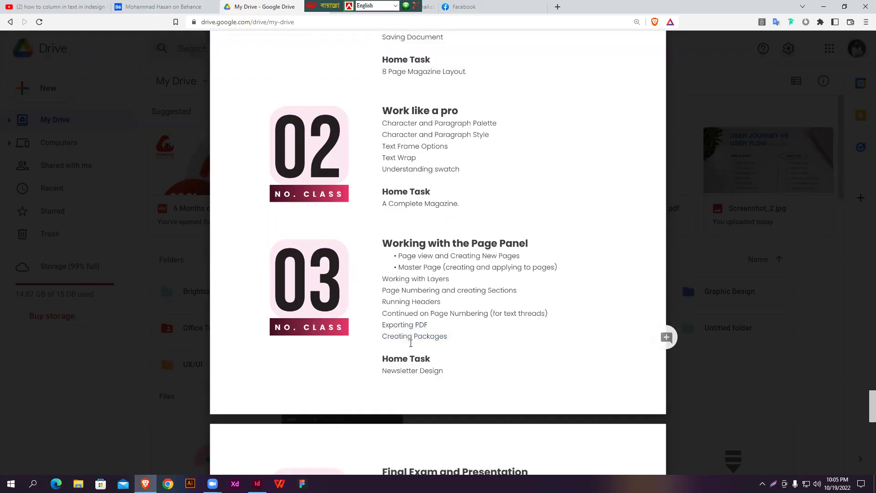
pyautogui.click(821, 6)
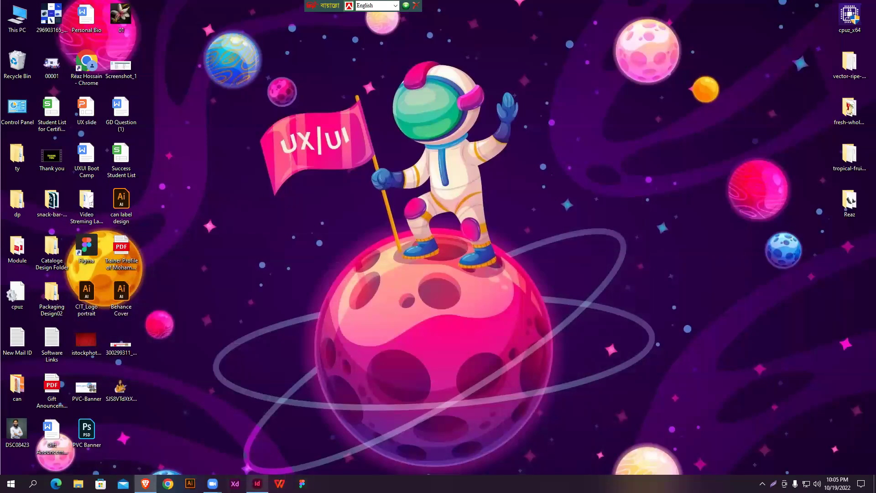
# Switch to InDesign and create a new Letter-size print document with 6 facing pages.
pyautogui.click(257, 483)
pyautogui.scroll(-1, 511, 262)
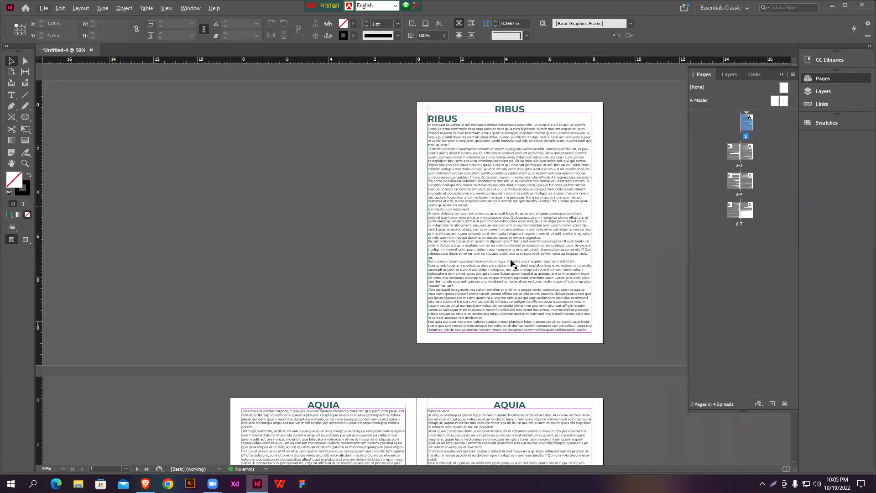
pyautogui.scroll(1, 570, 190)
pyautogui.click(522, 179)
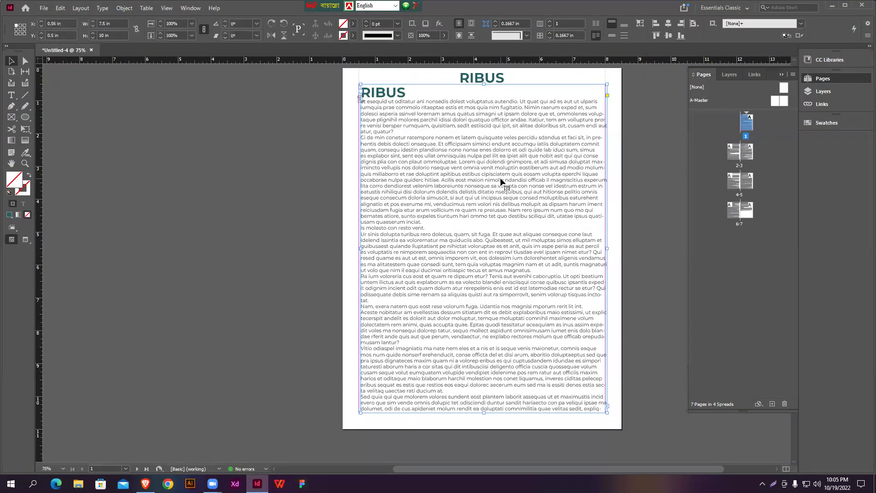
pyautogui.click(43, 8)
pyautogui.moveTo(63, 21)
pyautogui.click(206, 18)
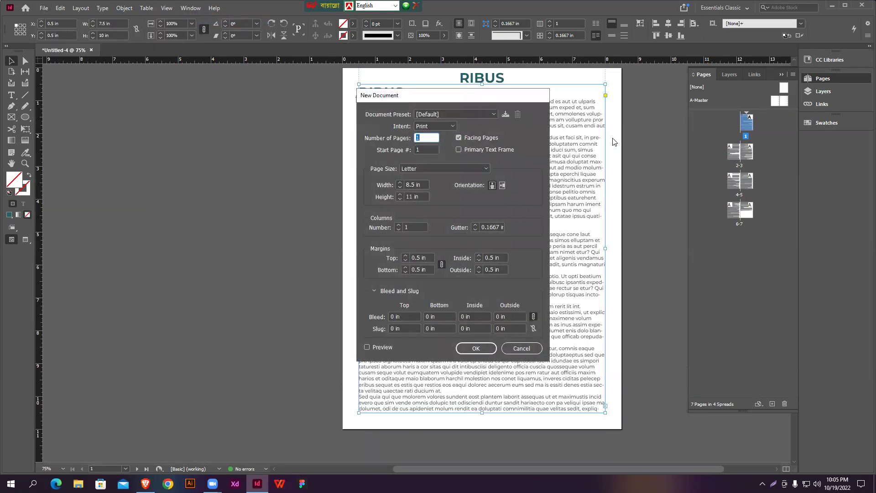
pyautogui.write('0')
pyautogui.press('Return')
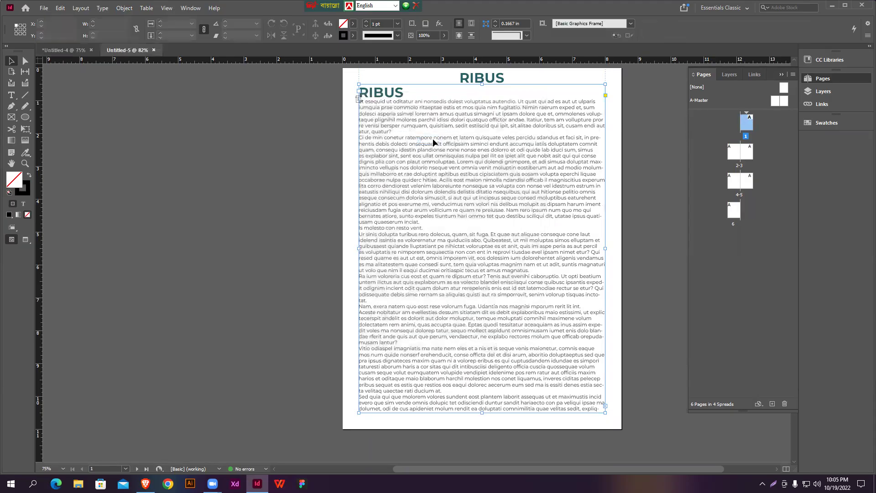
# Draw a text frame about 7.2 by 9.76 in inside page 1's margins and fill it with placeholder text.
pyautogui.press('t')
pyautogui.moveTo(284, 87); pyautogui.dragTo(543, 437)
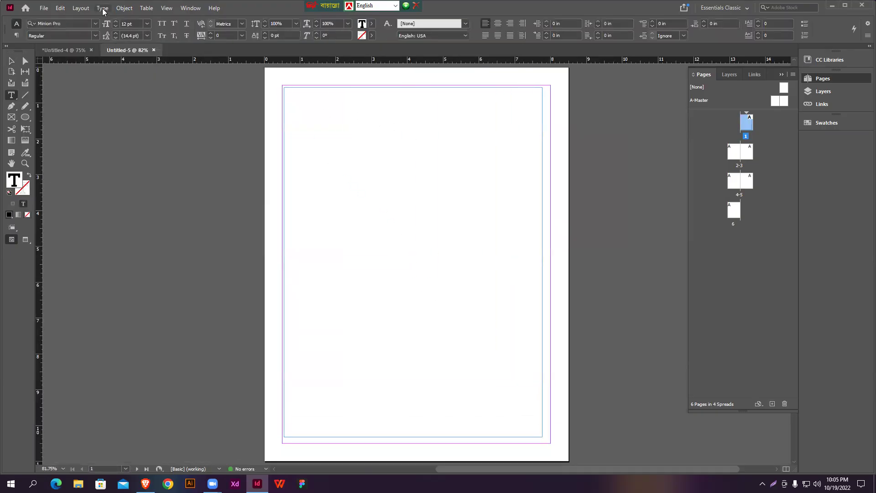
pyautogui.click(102, 9)
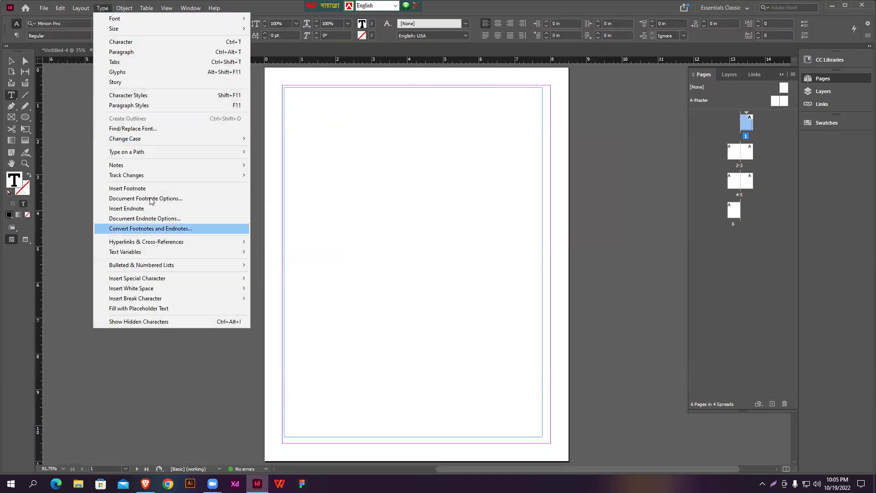
pyautogui.click(135, 309)
pyautogui.press('Escape')
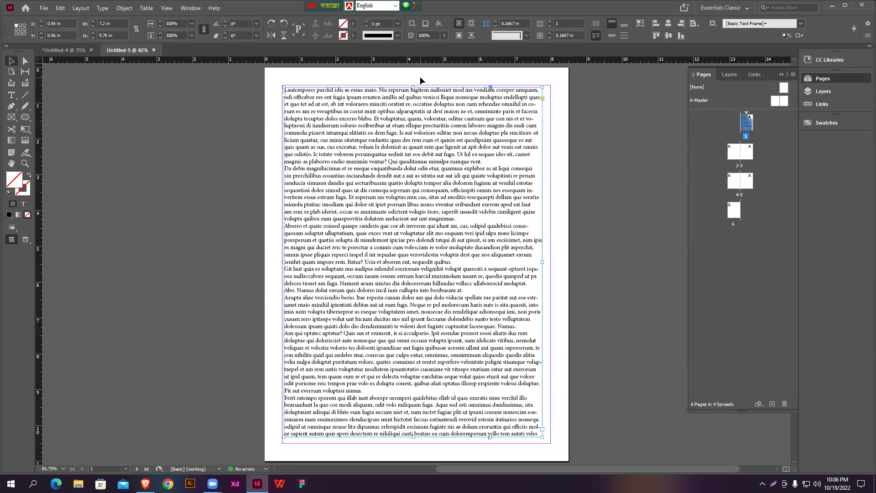
# Open the Text Frame Options for the placeholder text frame and set a fixed number of 3 columns.
pyautogui.rightClick(390, 133)
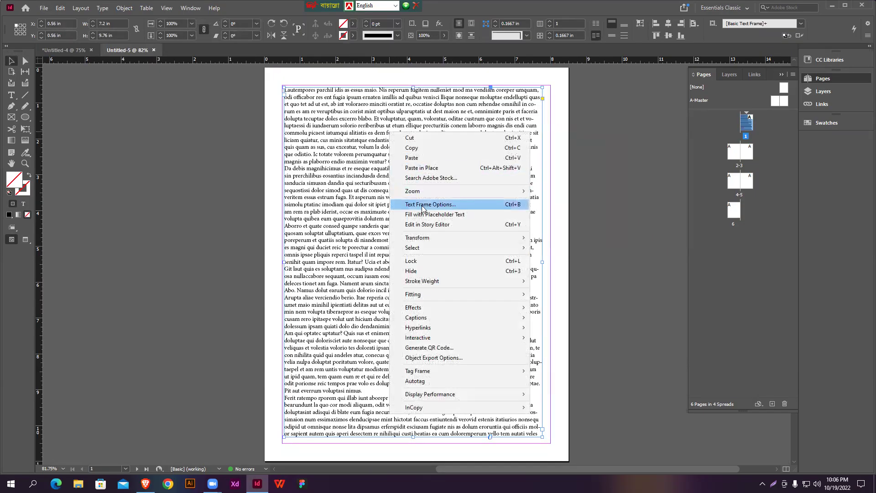
pyautogui.click(458, 205)
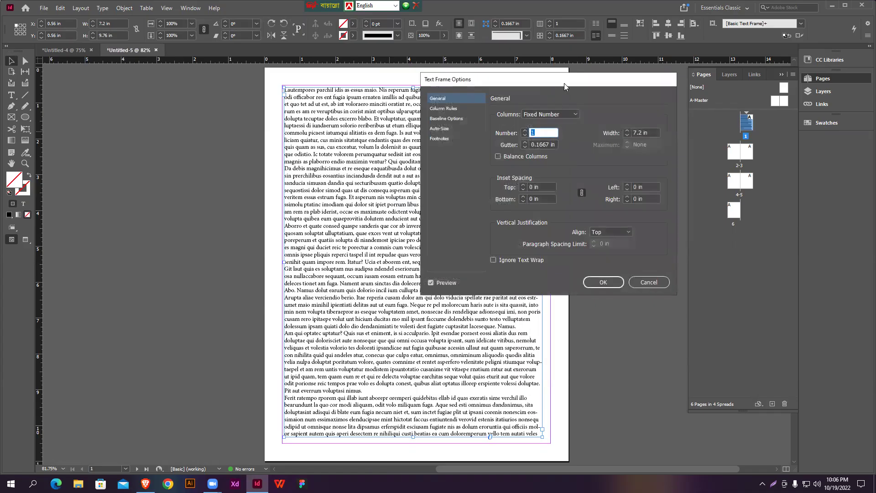
pyautogui.moveTo(565, 83); pyautogui.dragTo(611, 129)
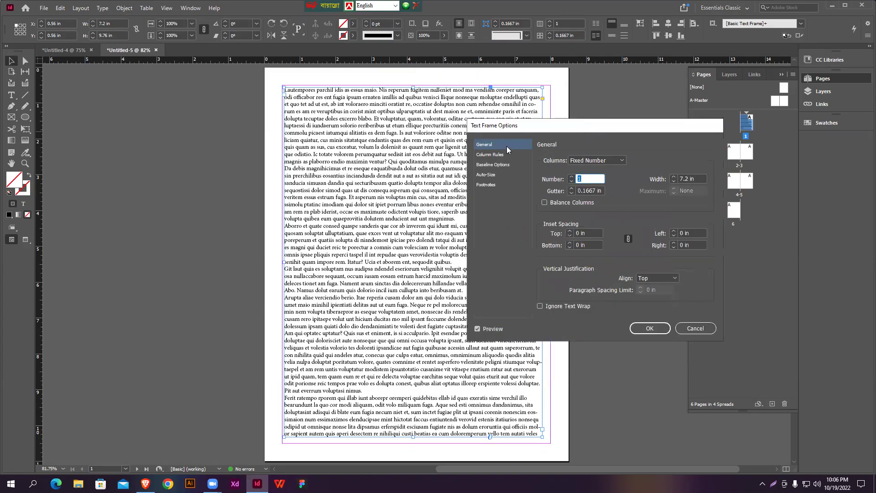
pyautogui.click(602, 161)
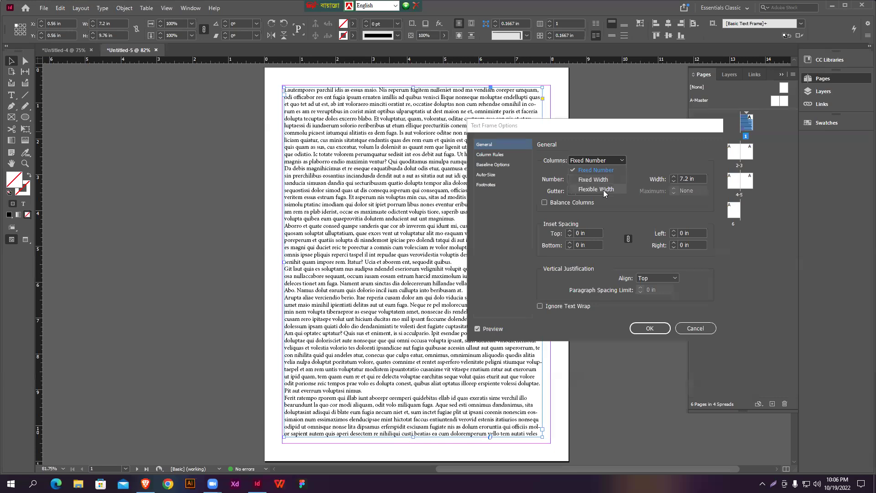
pyautogui.click(630, 160)
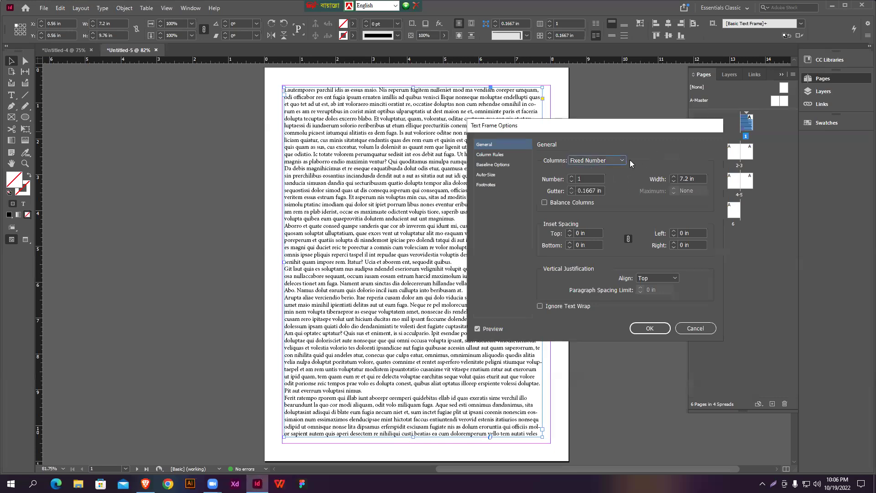
pyautogui.click(571, 176)
pyautogui.click(572, 177)
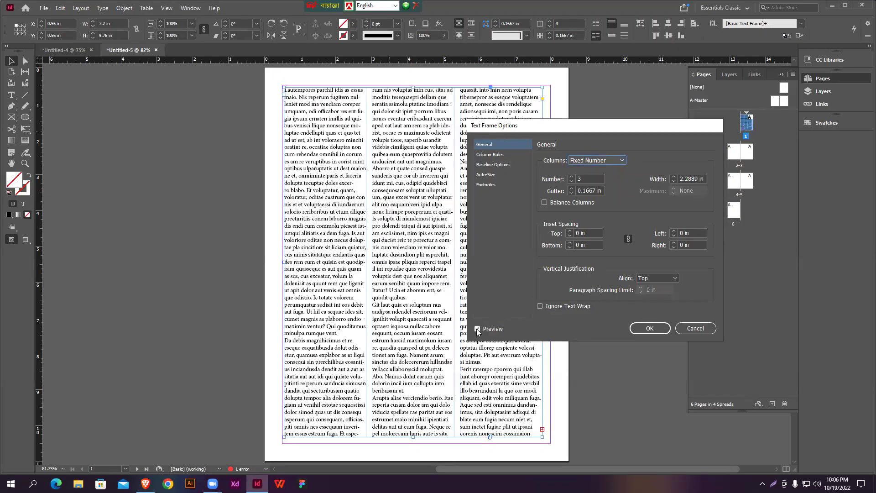
# Try 8 columns in the text frame and settle on 5 columns.
pyautogui.click(572, 177)
pyautogui.click(572, 177)
pyautogui.click(572, 177)
pyautogui.click(572, 177)
pyautogui.click(572, 177)
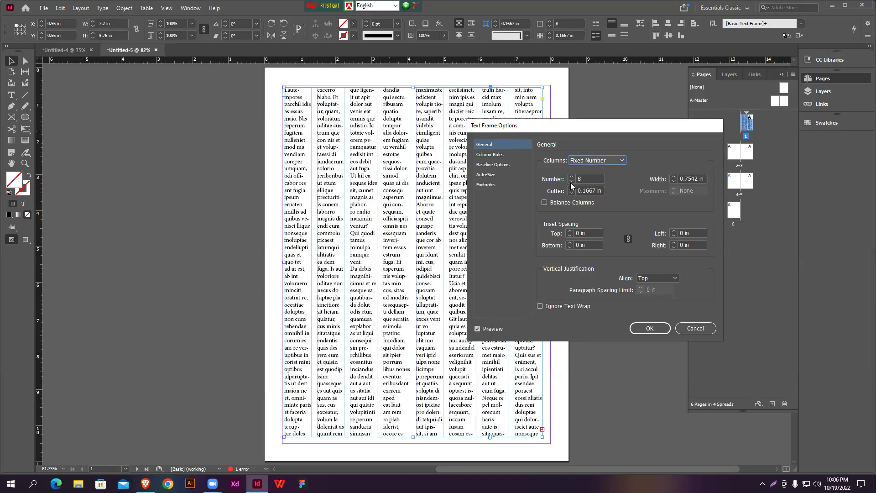
pyautogui.click(571, 182)
pyautogui.click(571, 182)
pyautogui.click(571, 182)
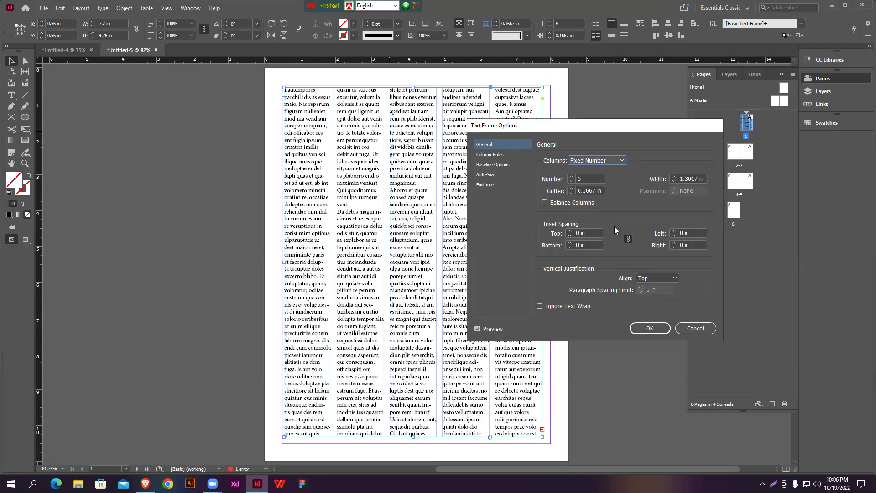
# Try Center vertical justification on the text frame and return the alignment to Top.
pyautogui.click(670, 280)
pyautogui.click(662, 295)
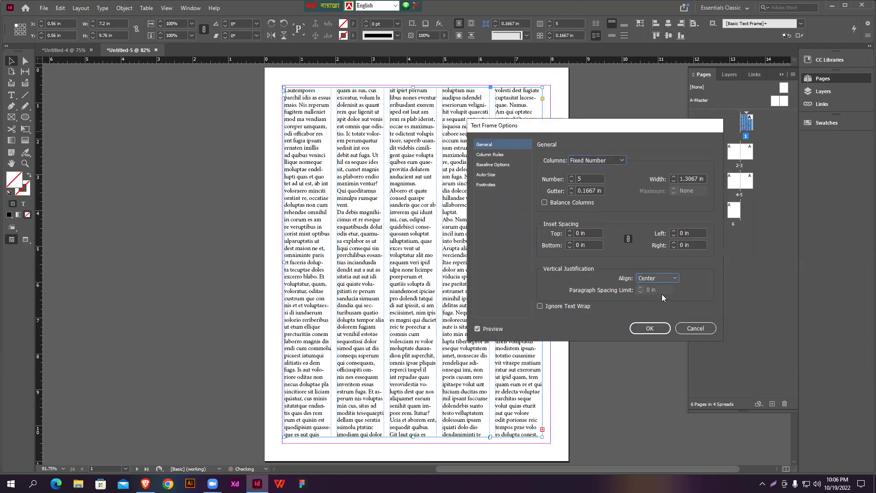
pyautogui.click(663, 278)
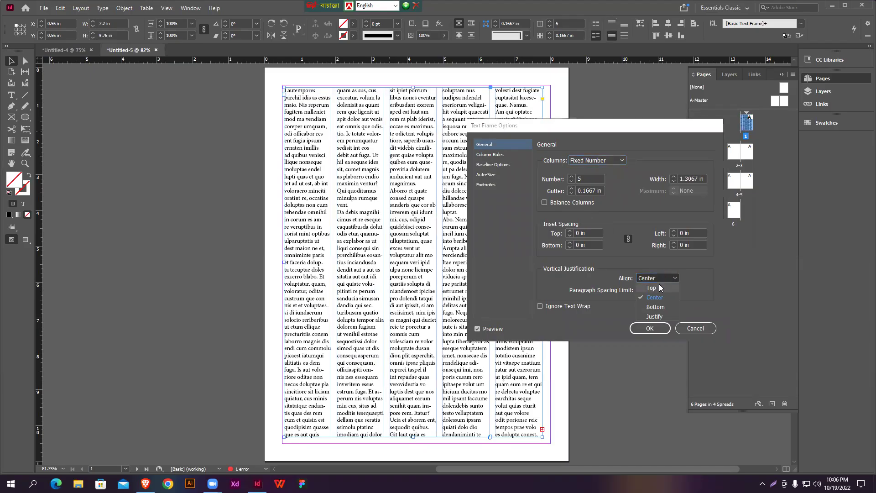
pyautogui.click(660, 285)
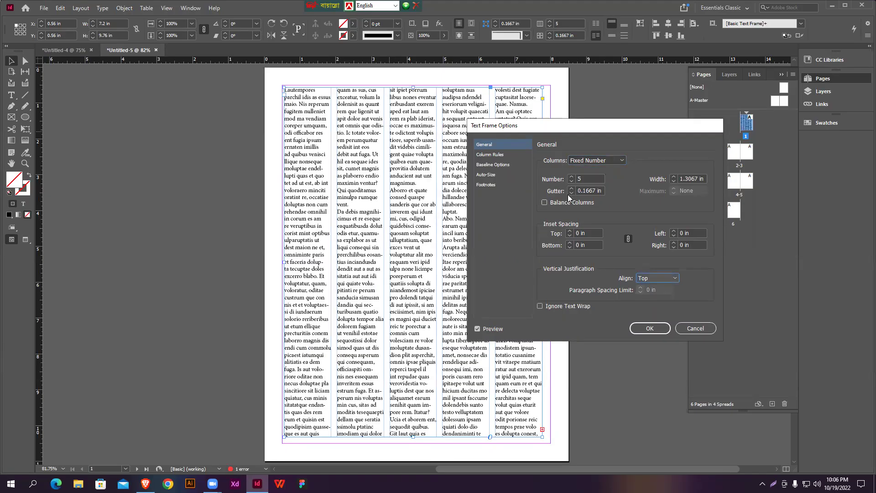
# Look at the Auto-Size settings, return to the General settings and apply the text frame options.
pyautogui.click(492, 175)
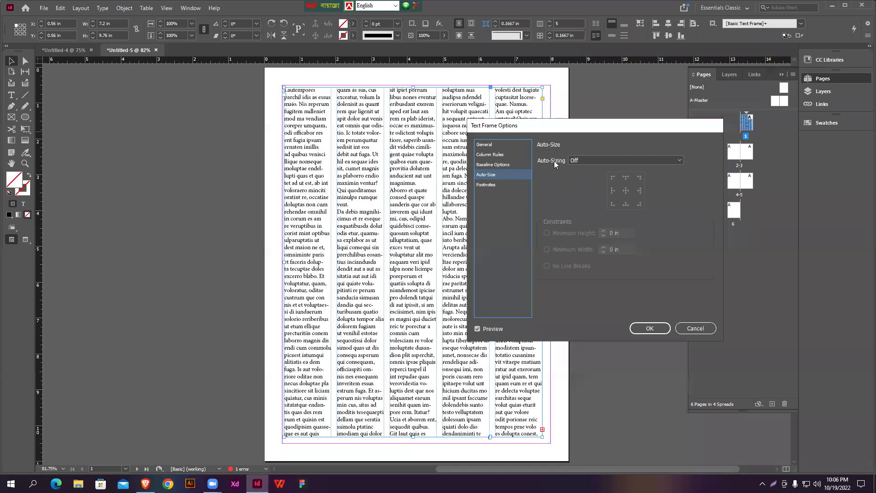
pyautogui.click(493, 144)
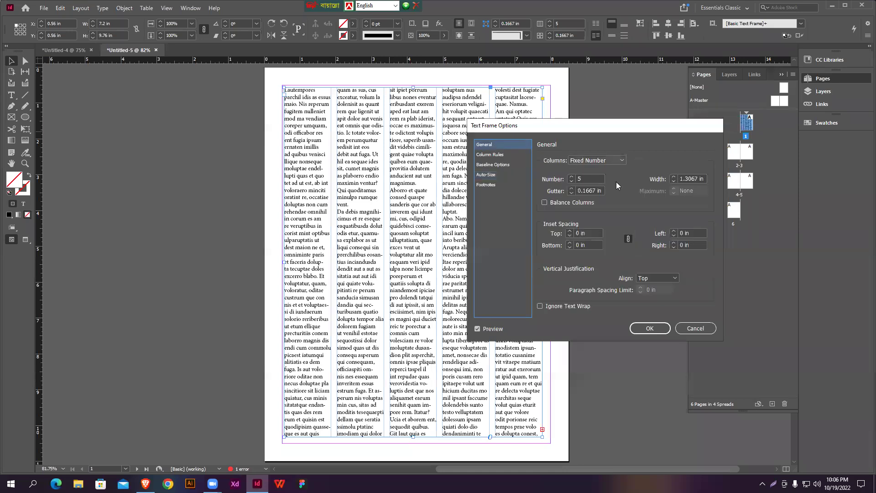
pyautogui.click(649, 328)
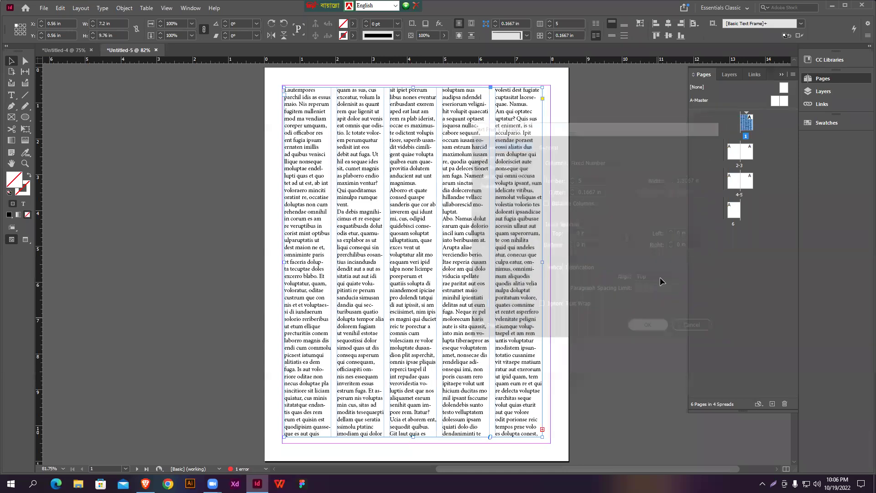
# Create a new Letter-size print document with 3 facing pages and 6 columns.
pyautogui.click(44, 7)
pyautogui.moveTo(161, 19)
pyautogui.click(215, 19)
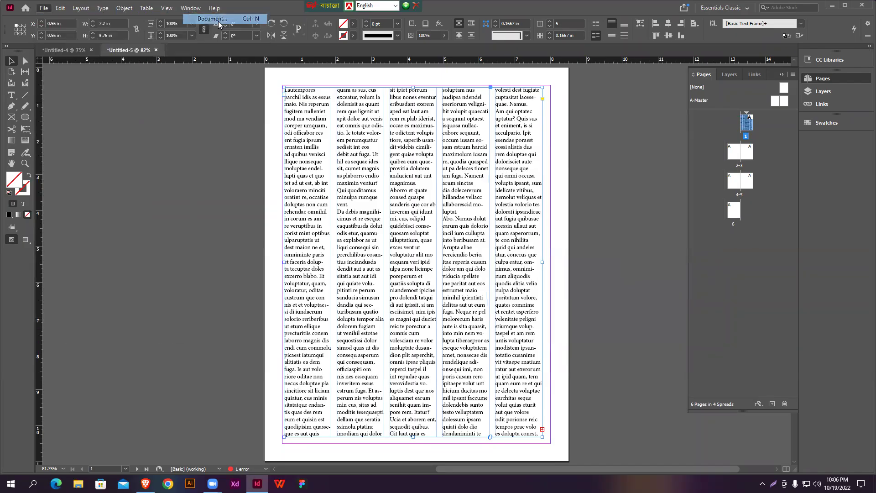
pyautogui.write('2')
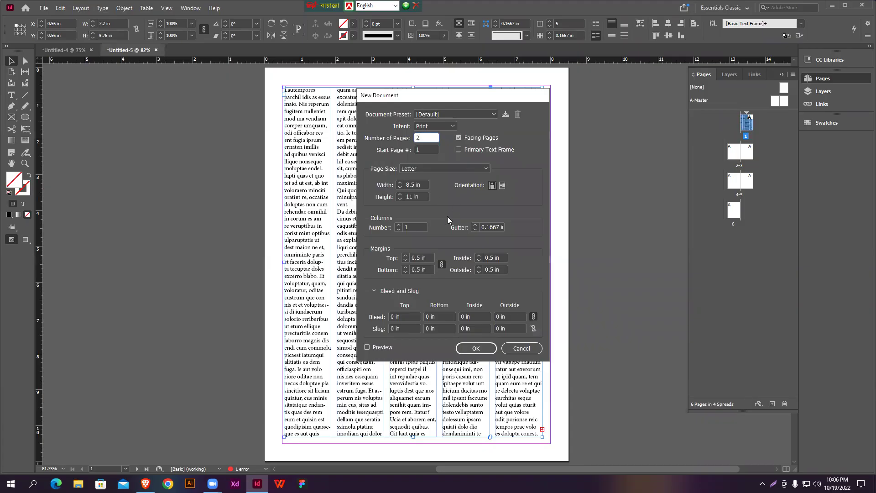
pyautogui.press('BackSpace')
pyautogui.write('3')
pyautogui.click(399, 225)
pyautogui.click(399, 225)
pyautogui.click(398, 225)
pyautogui.click(399, 226)
pyautogui.click(398, 225)
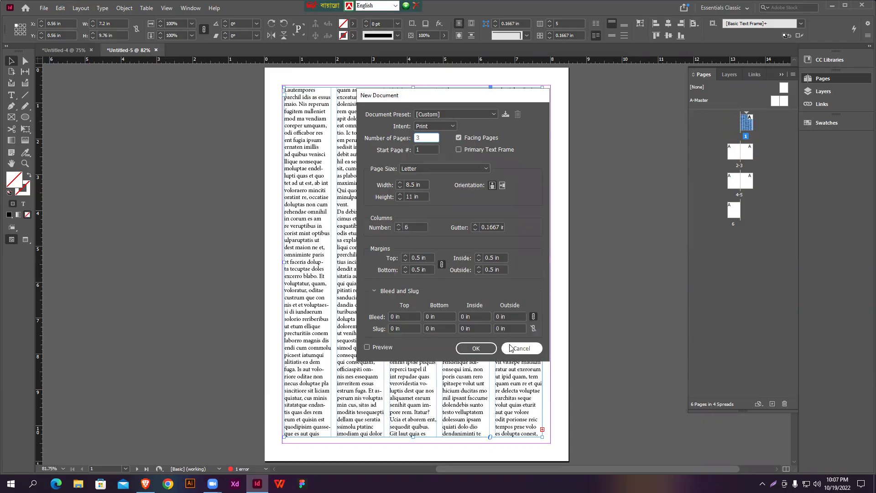
pyautogui.click(475, 349)
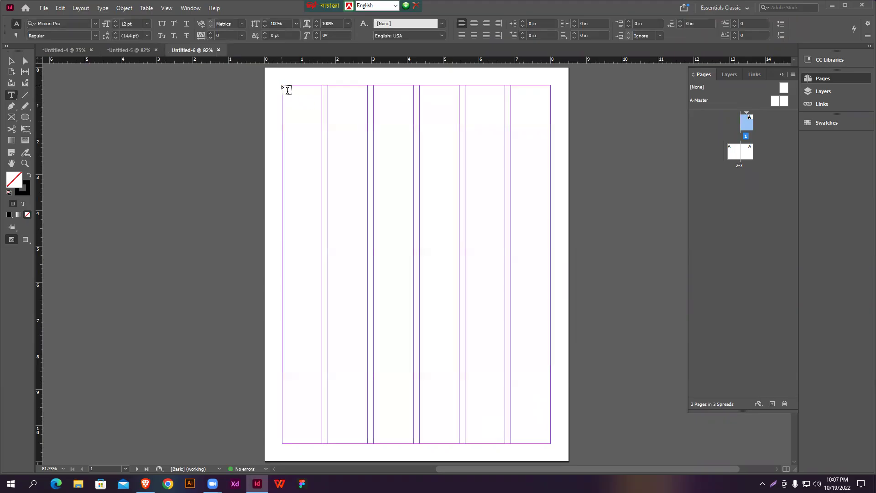
# Draw a text frame about 7.5 by 10 in across page 1's margins and fill it with placeholder text.
pyautogui.moveTo(282, 85); pyautogui.dragTo(548, 441)
pyautogui.click(101, 8)
pyautogui.click(154, 308)
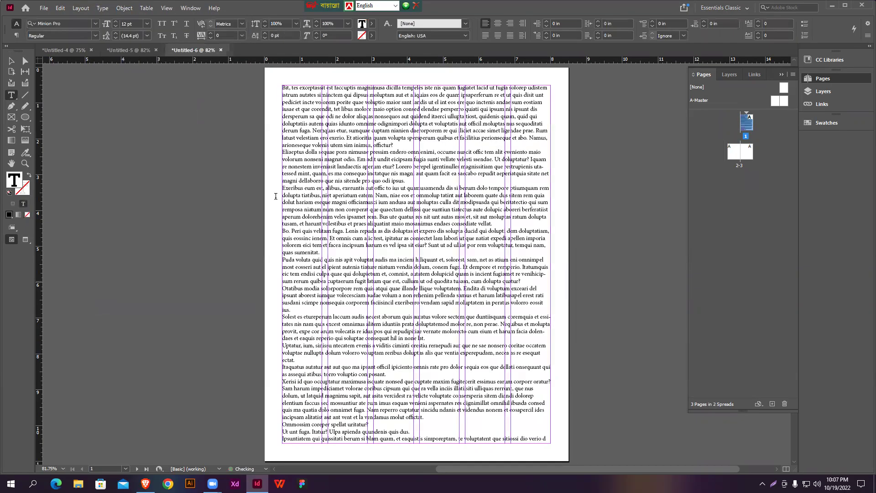
# Set the placeholder text frame to a fixed number of 6 columns in its Text Frame Options and deselect the frame.
pyautogui.click(12, 61)
pyautogui.rightClick(393, 164)
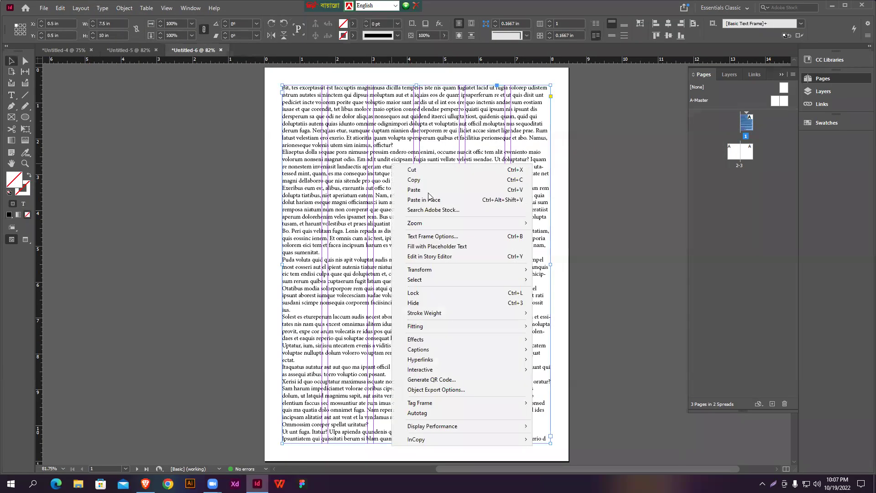
pyautogui.click(457, 236)
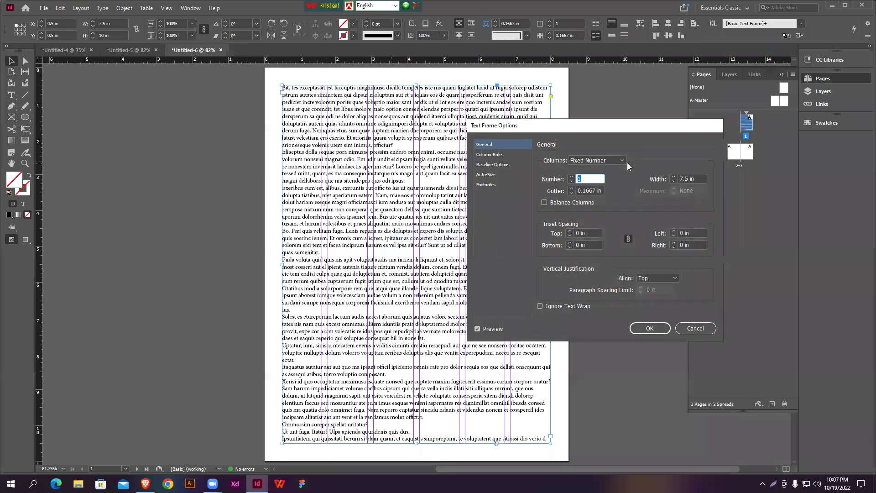
pyautogui.write('6')
pyautogui.click(478, 329)
pyautogui.click(478, 329)
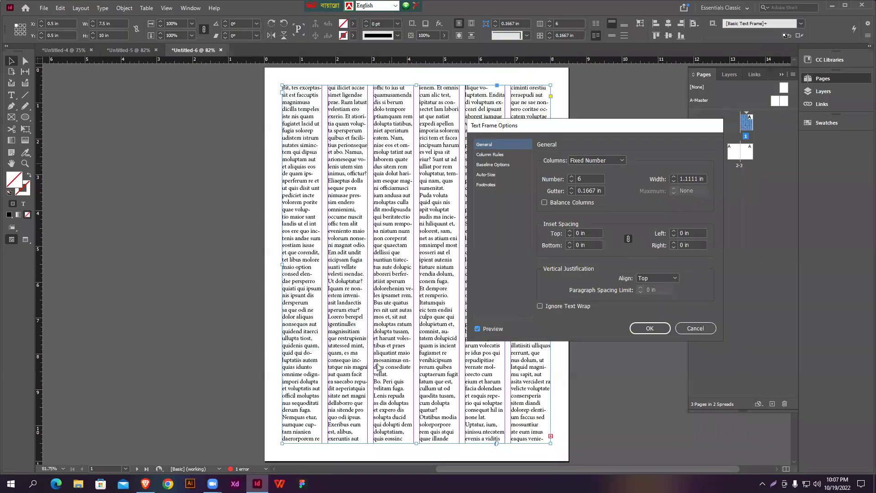
pyautogui.click(650, 329)
pyautogui.click(563, 129)
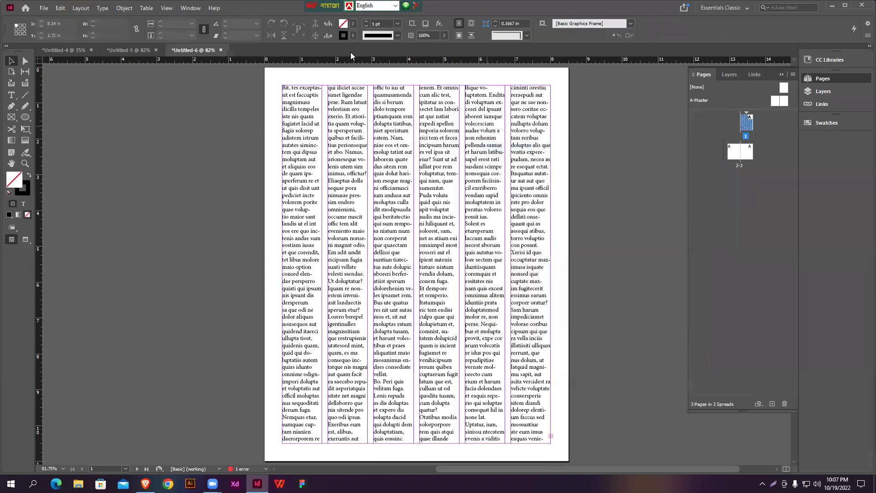
# View the six-column page in Preview screen mode and return to Normal mode.
pyautogui.click(166, 8)
pyautogui.moveTo(190, 145)
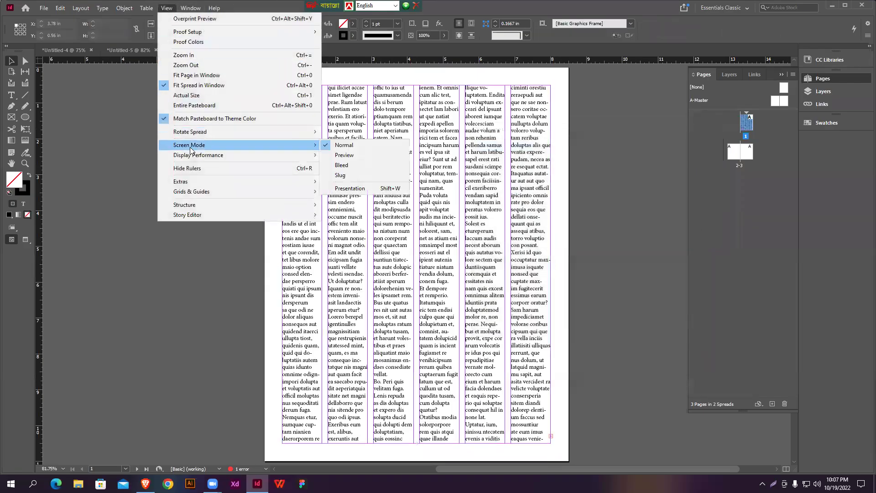
pyautogui.click(351, 155)
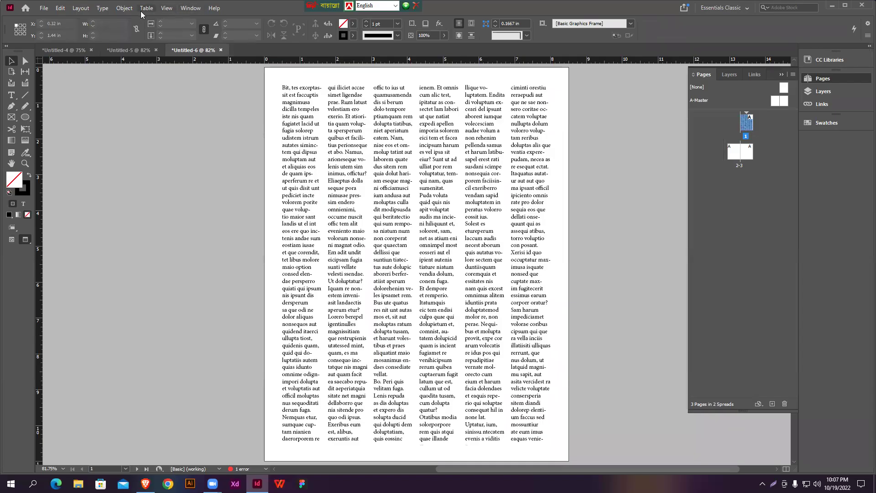
pyautogui.click(191, 8)
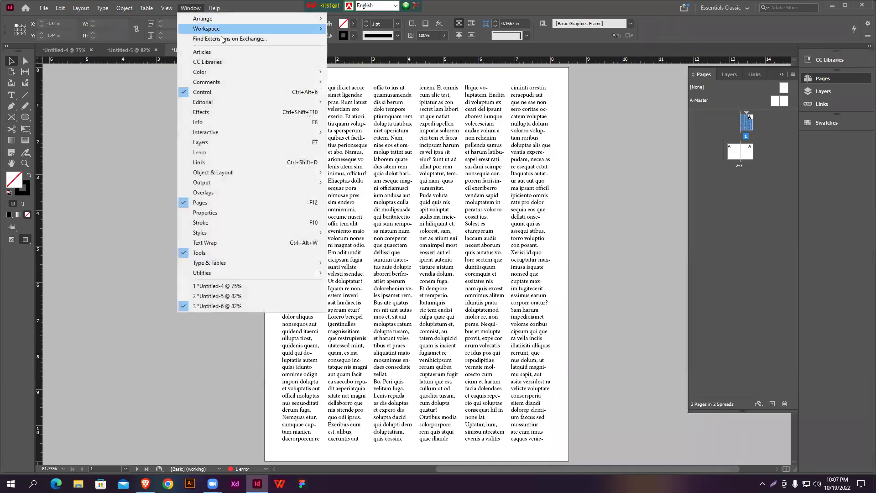
pyautogui.moveTo(167, 6)
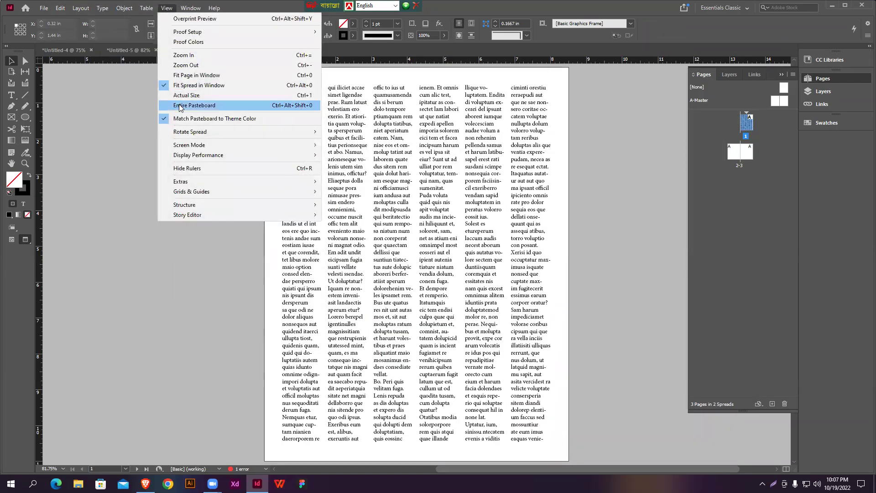
pyautogui.moveTo(193, 145)
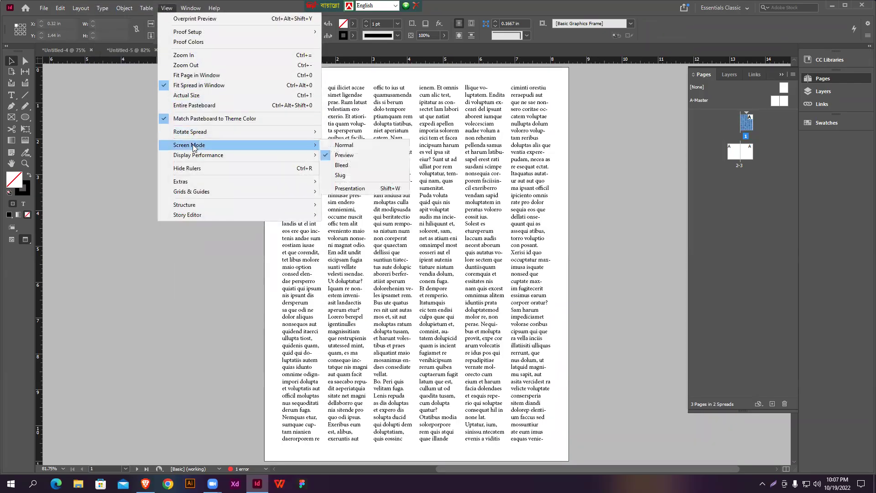
pyautogui.click(361, 145)
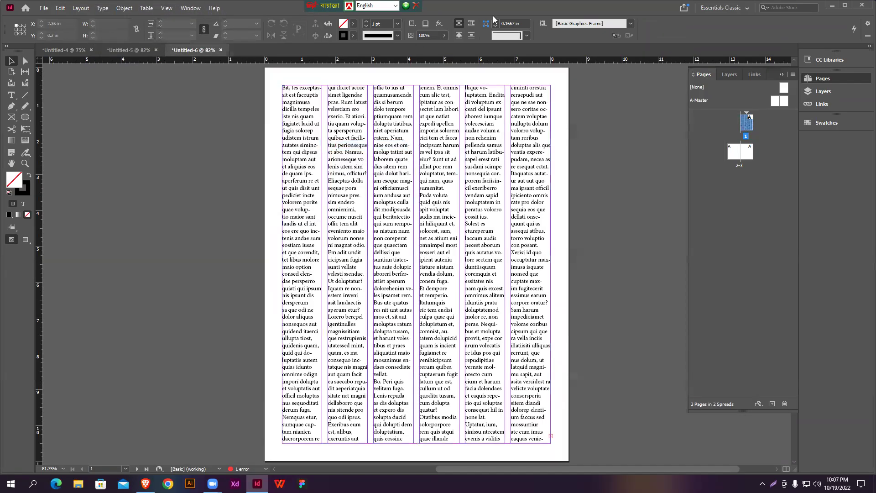
# Close all three open untitled documents without saving and exit InDesign.
pyautogui.click(221, 49)
pyautogui.click(484, 251)
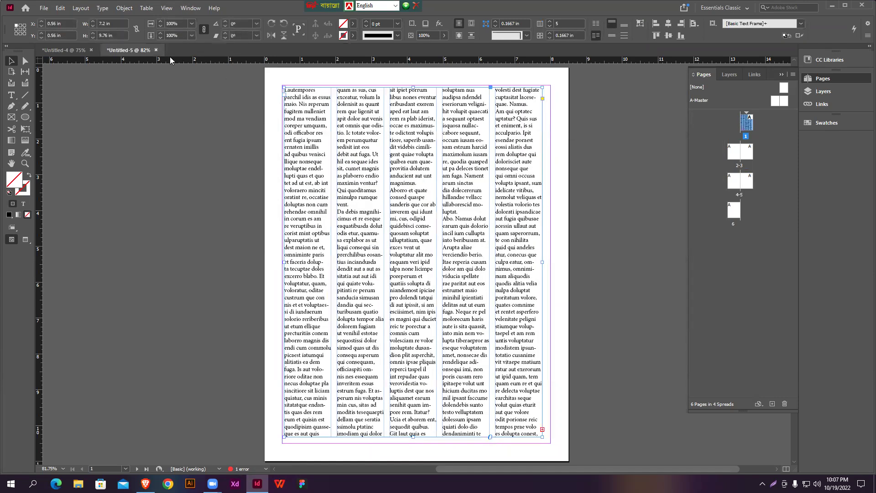
pyautogui.click(155, 51)
pyautogui.click(485, 254)
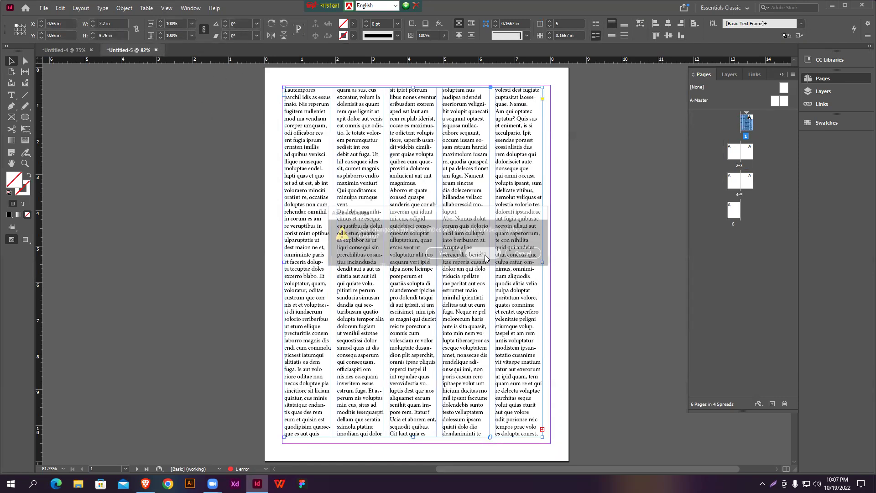
pyautogui.click(92, 50)
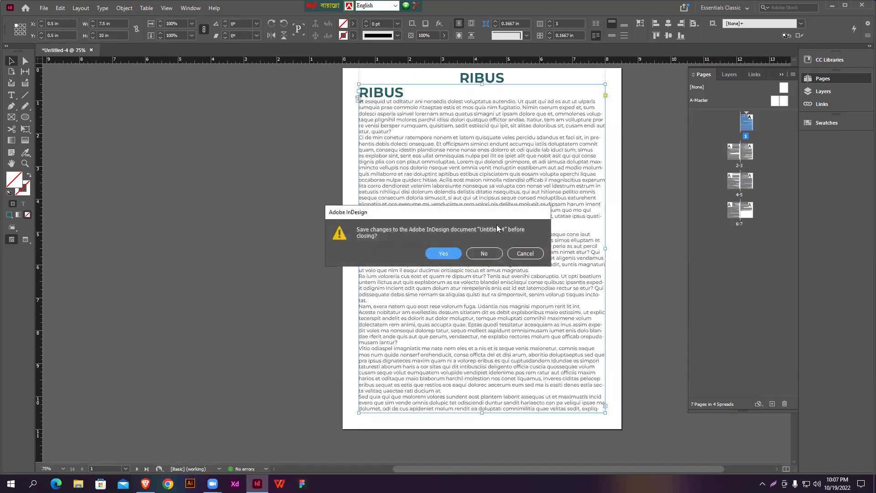
pyautogui.click(485, 254)
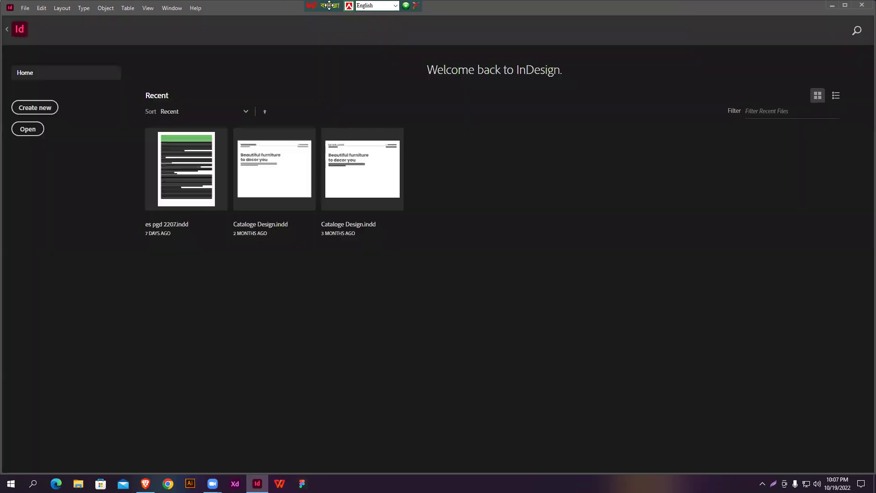
pyautogui.click(863, 5)
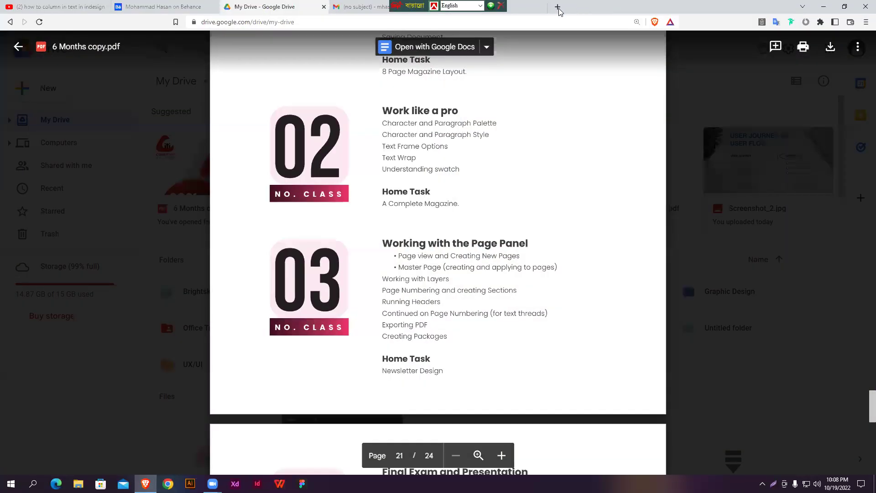
# Open graphicriver.net in a new Brave browser tab and search it for "product catalog".
pyautogui.click(558, 7)
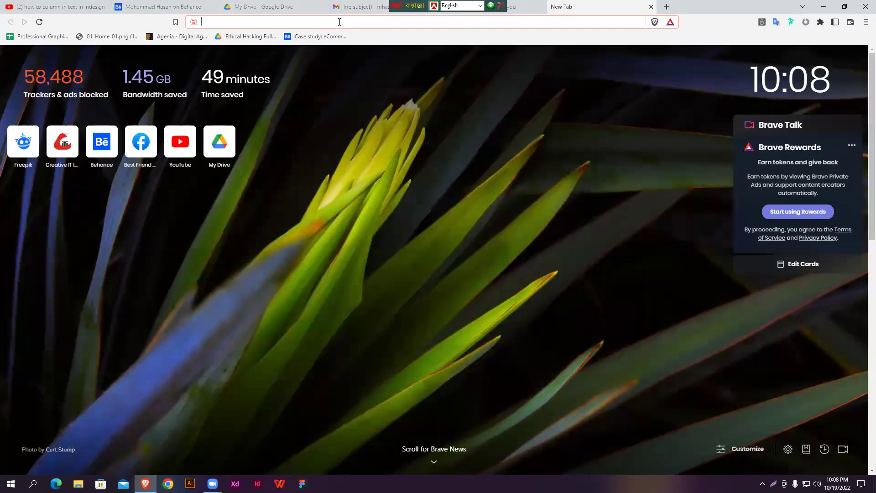
pyautogui.write('gra')
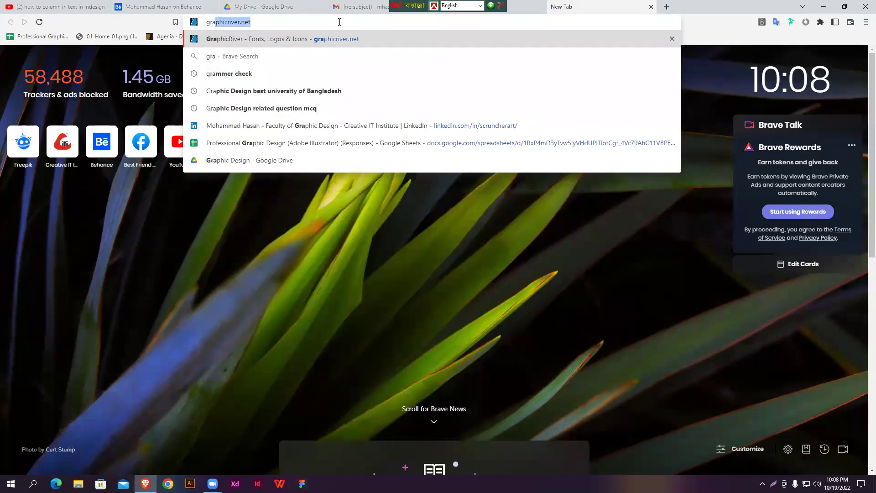
pyautogui.press('Return')
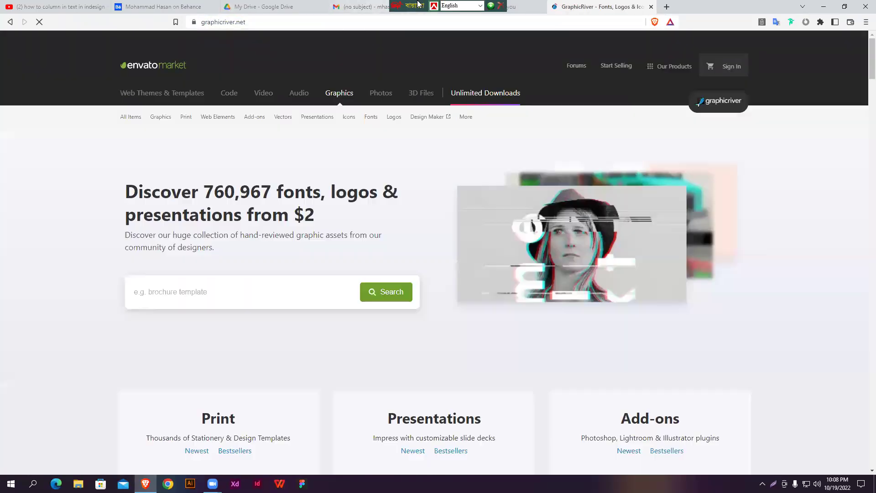
pyautogui.click(234, 296)
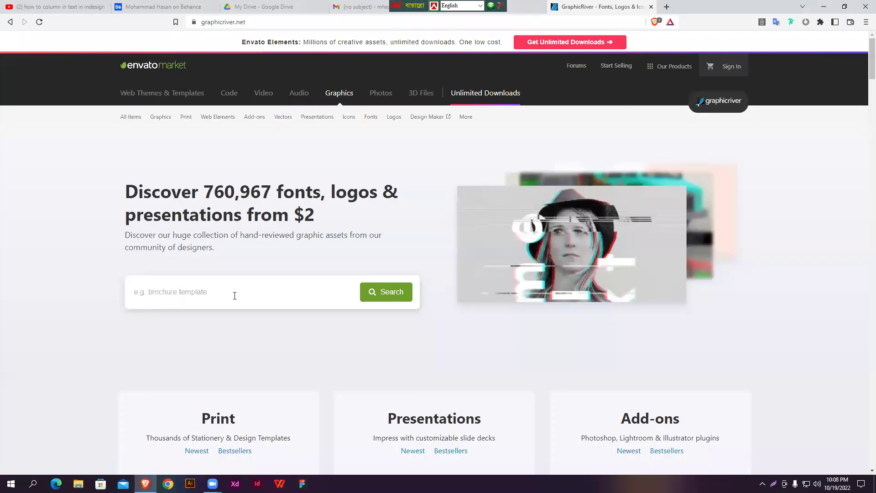
pyautogui.write('product catalog')
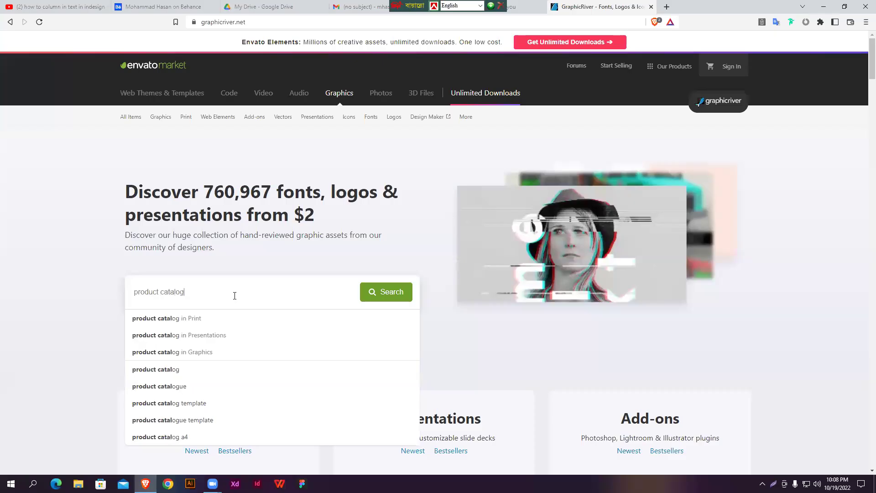
pyautogui.press('Return')
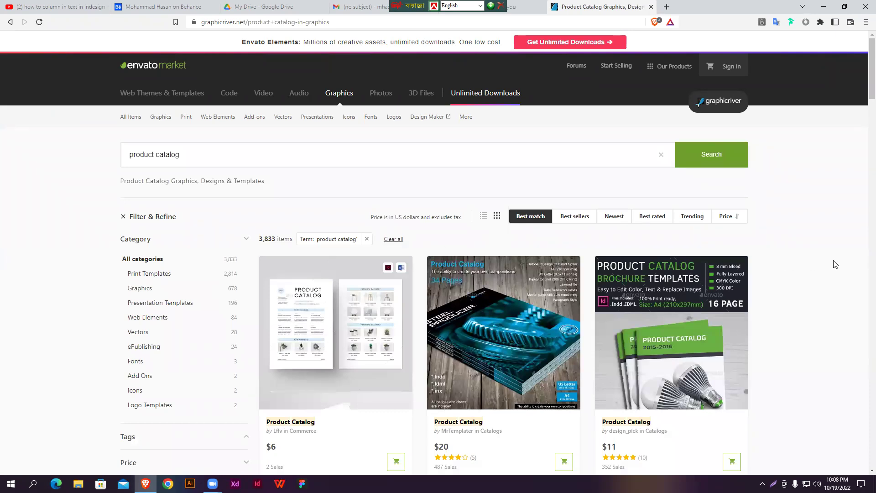
# Browse the results and open the 20-page A4, the red 32-page and the blue 2016-2017 product catalogs in separate tabs.
pyautogui.scroll(-5, 835, 264)
pyautogui.scroll(-4, 837, 264)
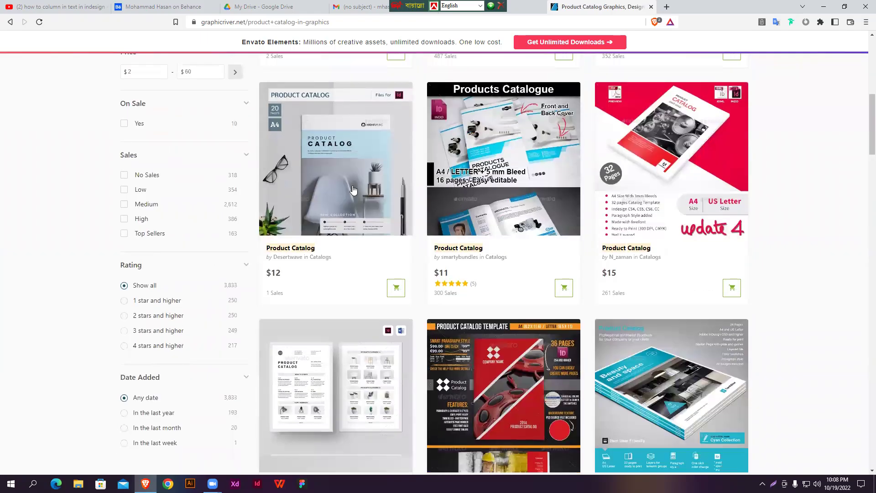
pyautogui.middleClick(305, 201)
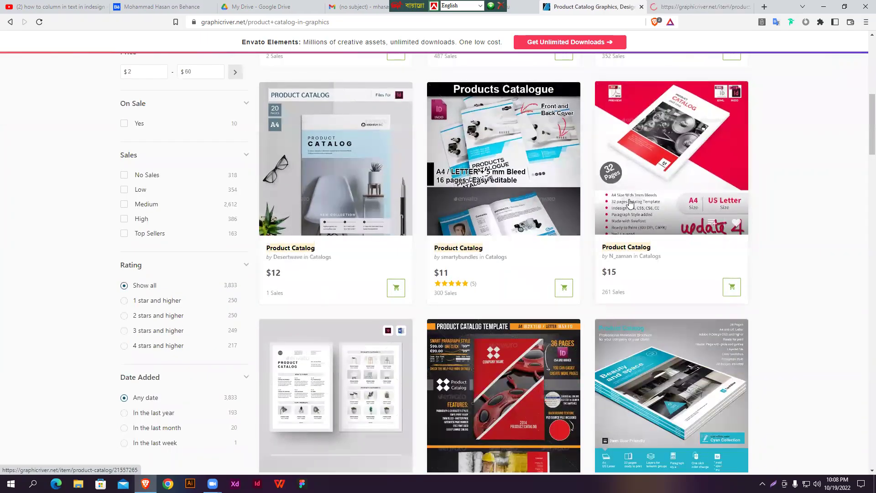
pyautogui.middleClick(608, 203)
pyautogui.scroll(-7, 812, 221)
pyautogui.scroll(-3, 771, 226)
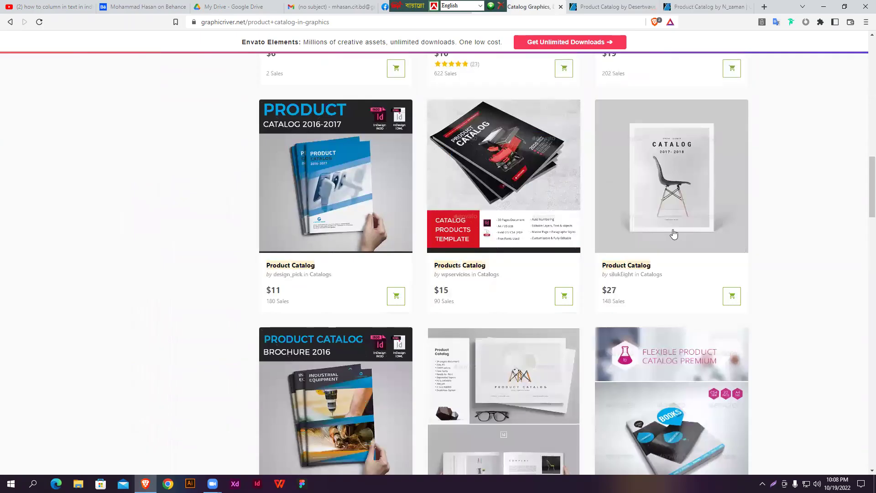
pyautogui.middleClick(301, 266)
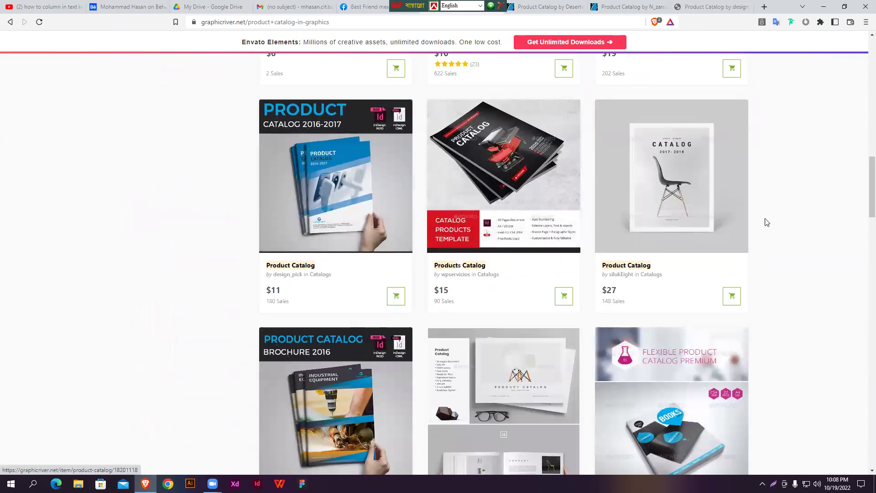
# Move the floating language toolbar off the catalog tabs and examine the 20-page A4 product catalog's preview page.
pyautogui.moveTo(431, 9); pyautogui.dragTo(233, 9)
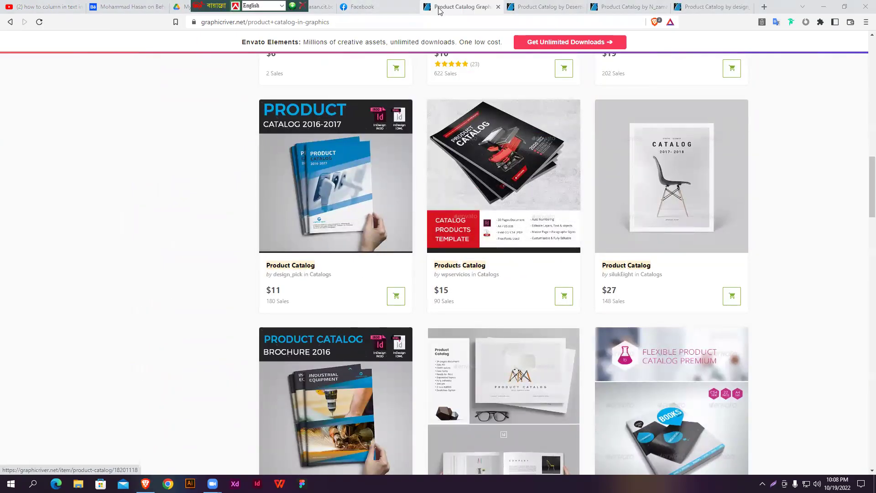
pyautogui.click(546, 7)
pyautogui.scroll(-4, 712, 244)
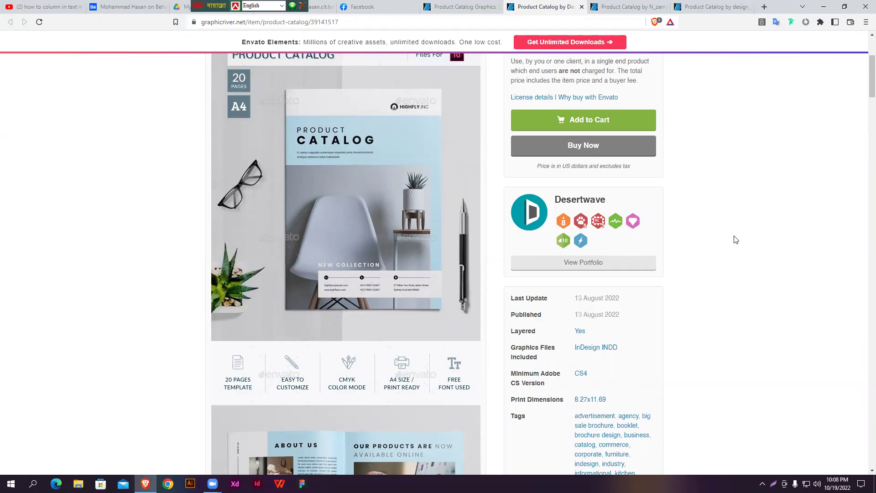
# Examine the page spreads of the 20-page A4 product catalog and the red 32-page product catalog.
pyautogui.scroll(-15, 594, 270)
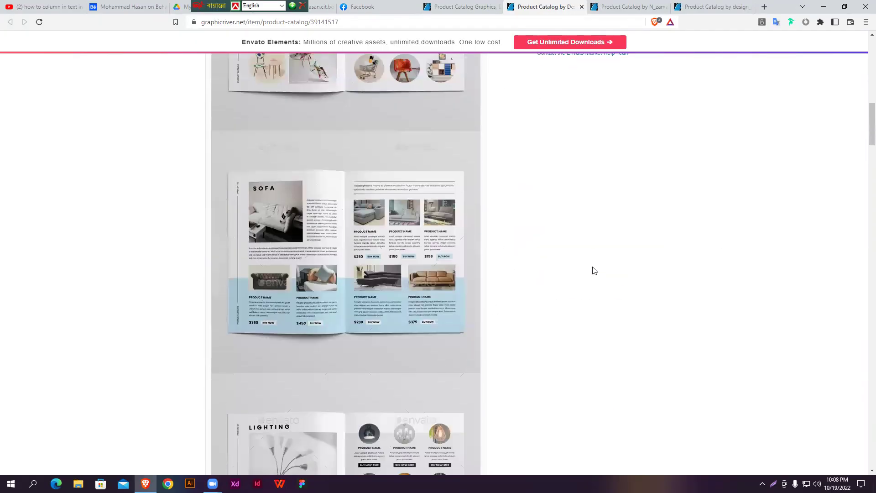
pyautogui.scroll(-18, 595, 273)
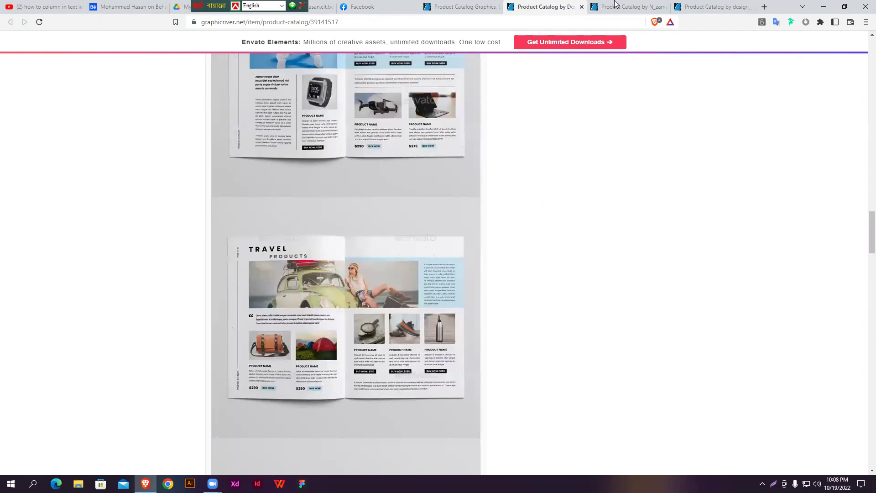
pyautogui.click(628, 8)
pyautogui.scroll(-9, 697, 246)
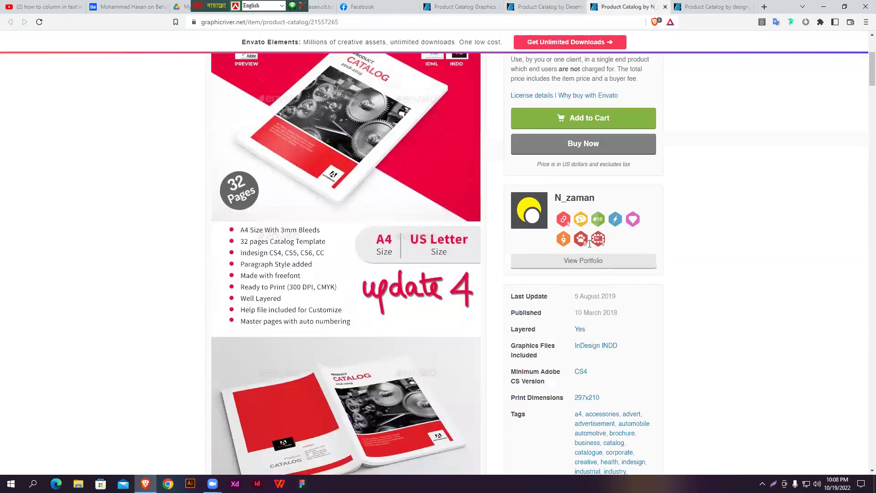
pyautogui.scroll(-7, 697, 247)
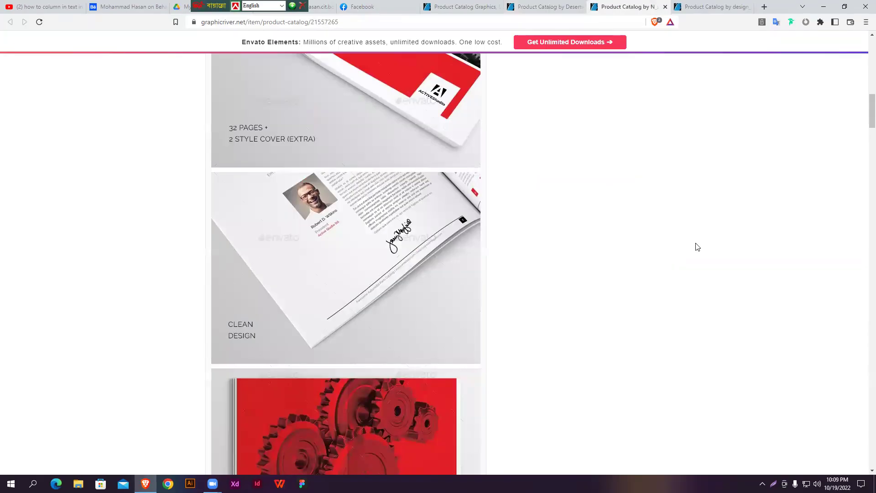
# Minimize the browser, launch InDesign and create a new book named Book 1 on the Desktop.
pyautogui.click(826, 6)
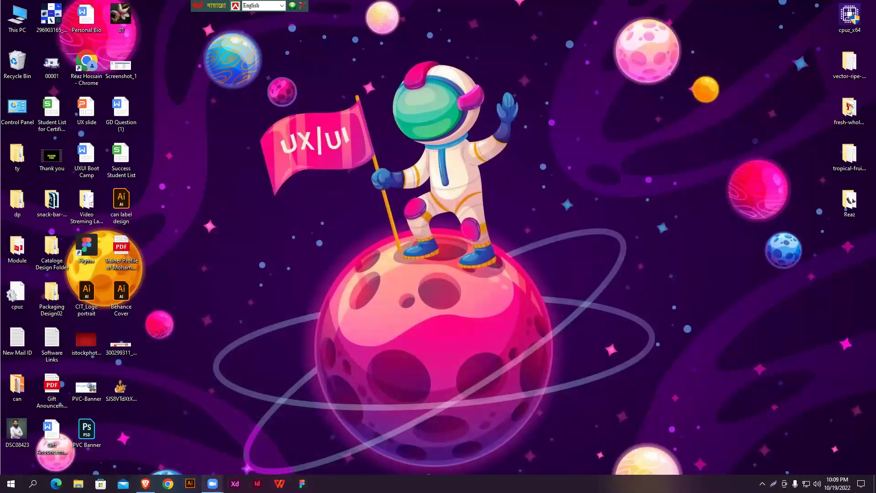
pyautogui.click(258, 484)
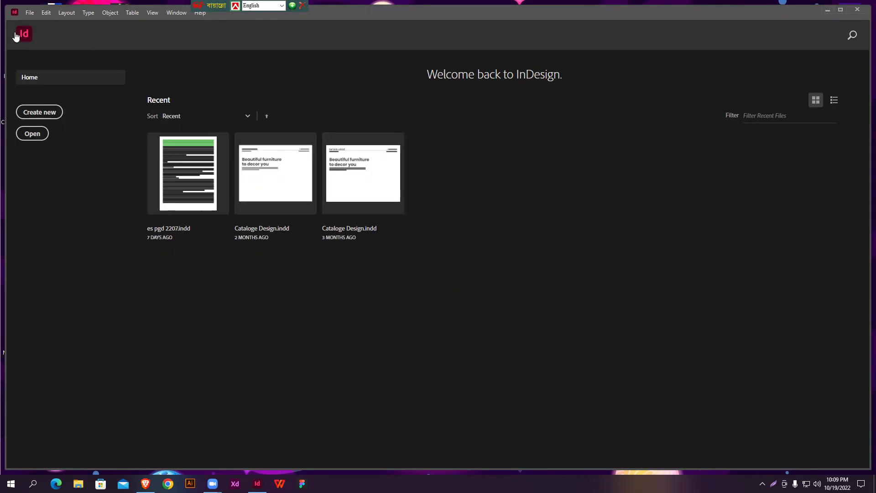
pyautogui.click(30, 13)
pyautogui.click(30, 13)
pyautogui.click(30, 12)
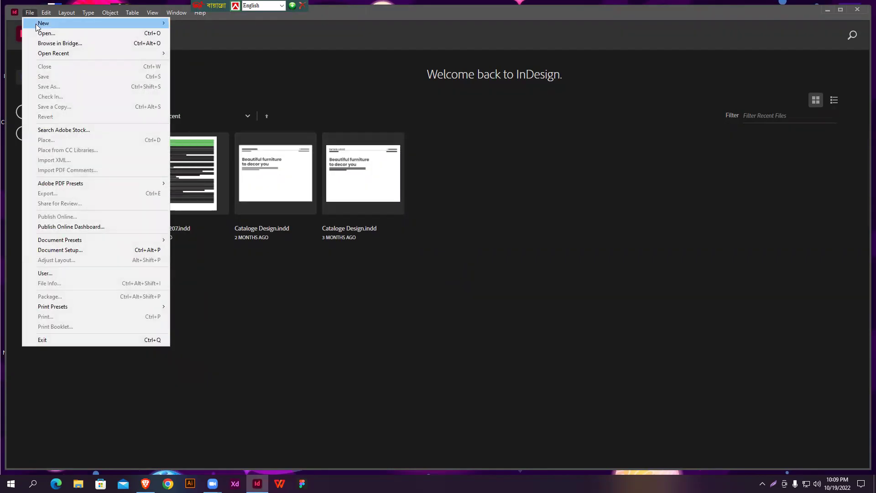
pyautogui.moveTo(137, 23)
pyautogui.click(194, 33)
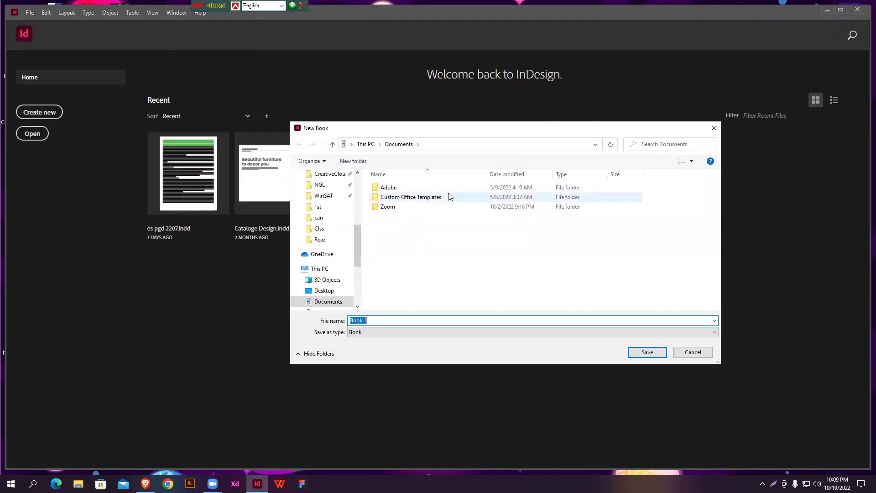
pyautogui.click(413, 257)
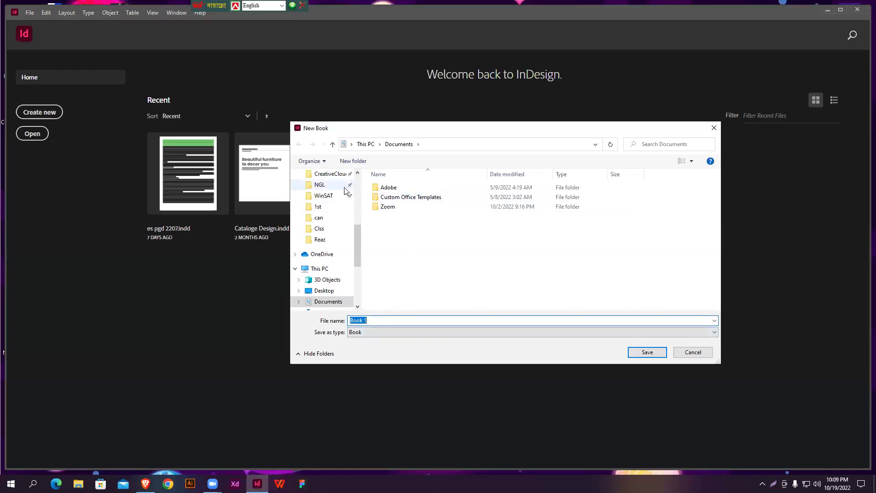
pyautogui.scroll(4, 323, 210)
pyautogui.scroll(3, 322, 211)
pyautogui.click(325, 191)
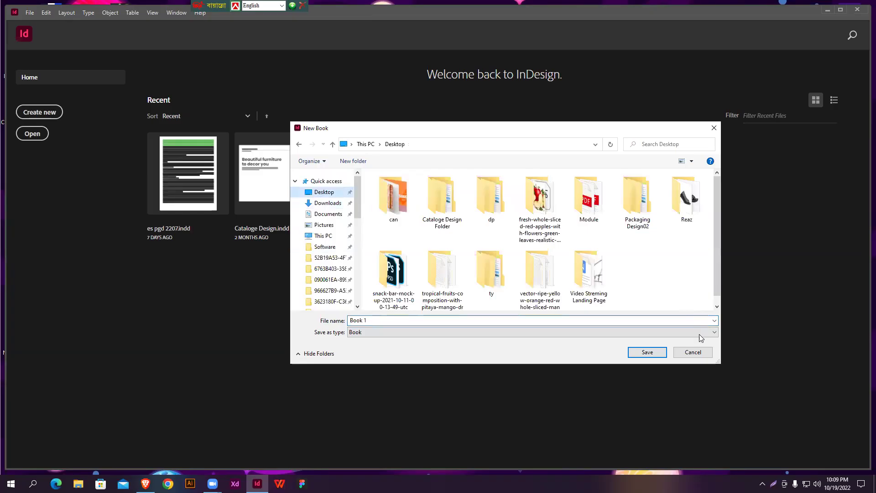
pyautogui.click(648, 353)
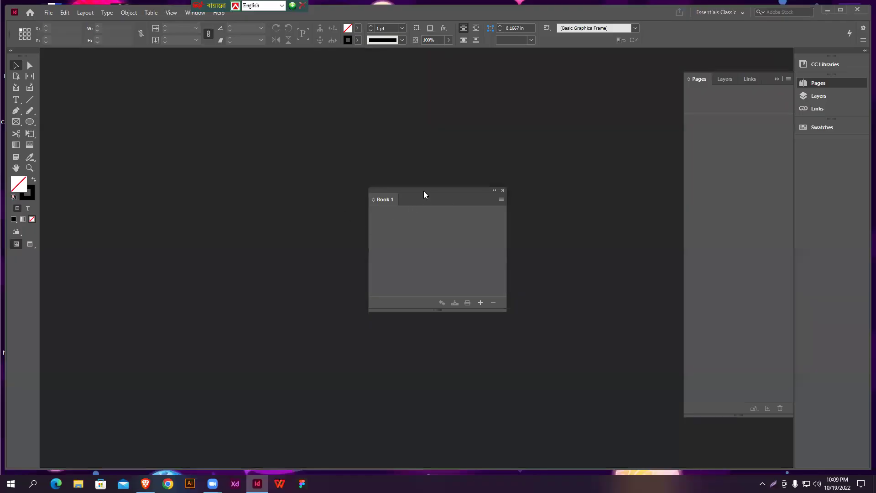
# Move the Book 1 panel aside and create a new 4-page Letter document with facing pages.
pyautogui.moveTo(423, 190); pyautogui.dragTo(301, 168)
pyautogui.click(359, 279)
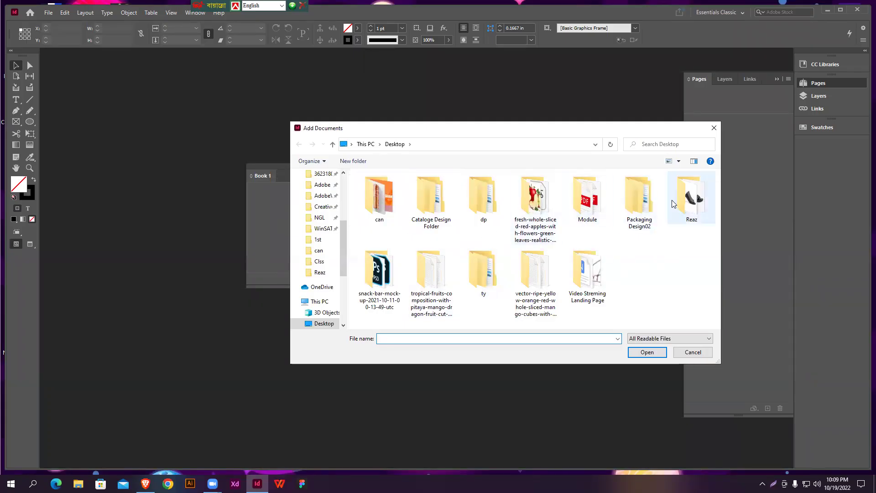
pyautogui.click(685, 353)
pyautogui.click(47, 12)
pyautogui.moveTo(59, 23)
pyautogui.click(231, 24)
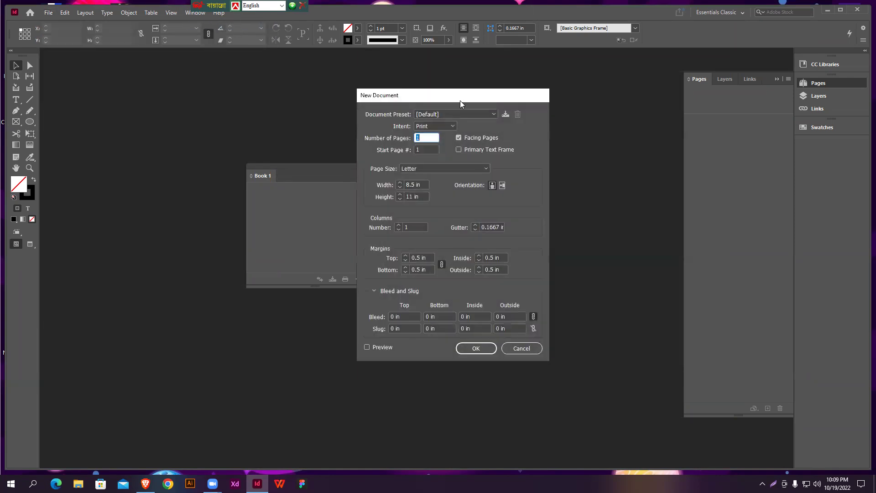
pyautogui.write('4')
pyautogui.click(482, 346)
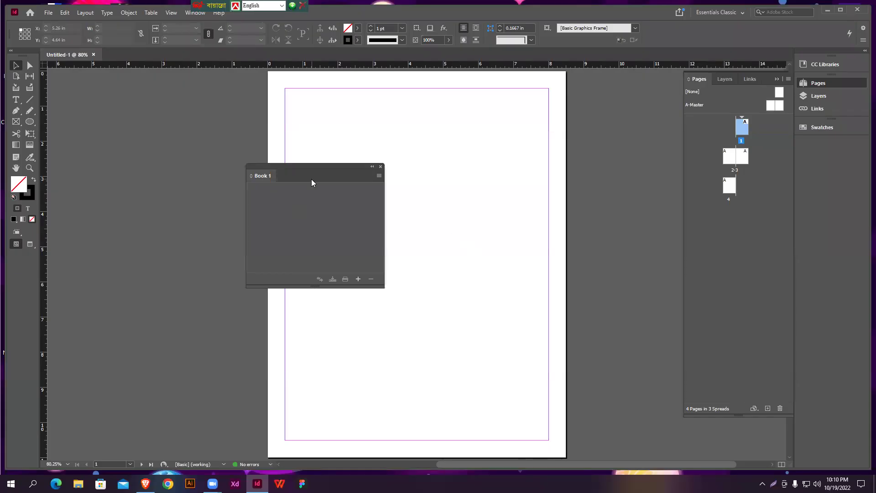
# Save the new document on the Desktop as wt[].
pyautogui.click(49, 13)
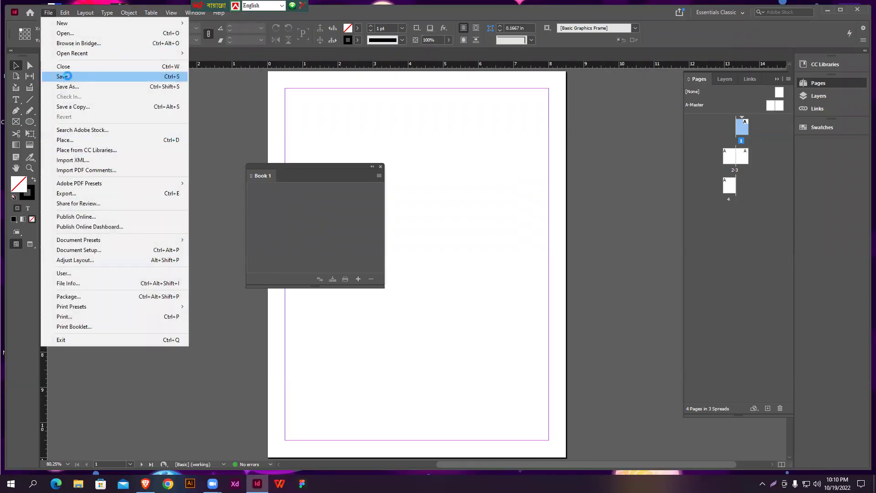
pyautogui.click(62, 76)
pyautogui.write('wt[]')
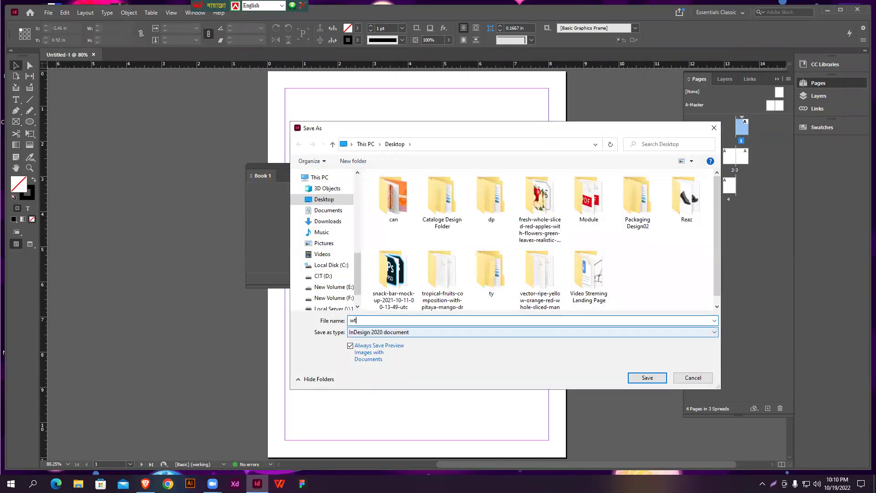
pyautogui.press('Return')
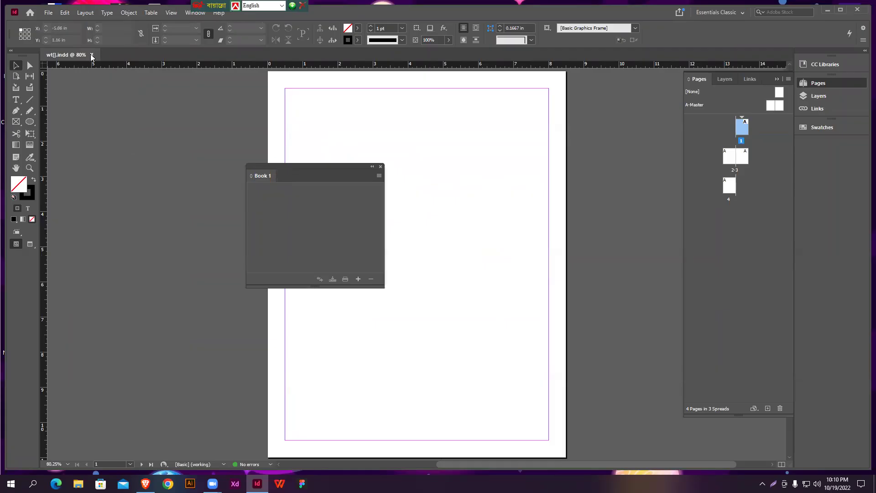
# Add the saved wt[] document from the Desktop to Book 1.
pyautogui.click(358, 278)
pyautogui.click(641, 273)
pyautogui.click(647, 352)
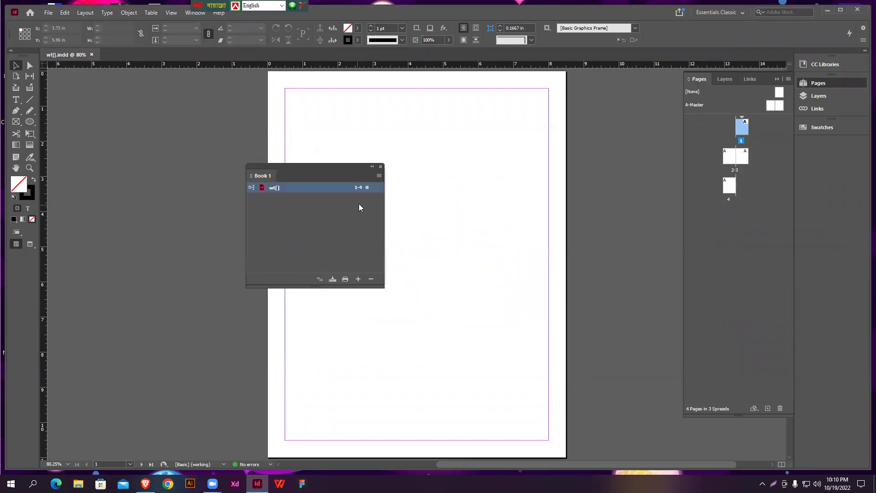
pyautogui.scroll(-5, 464, 253)
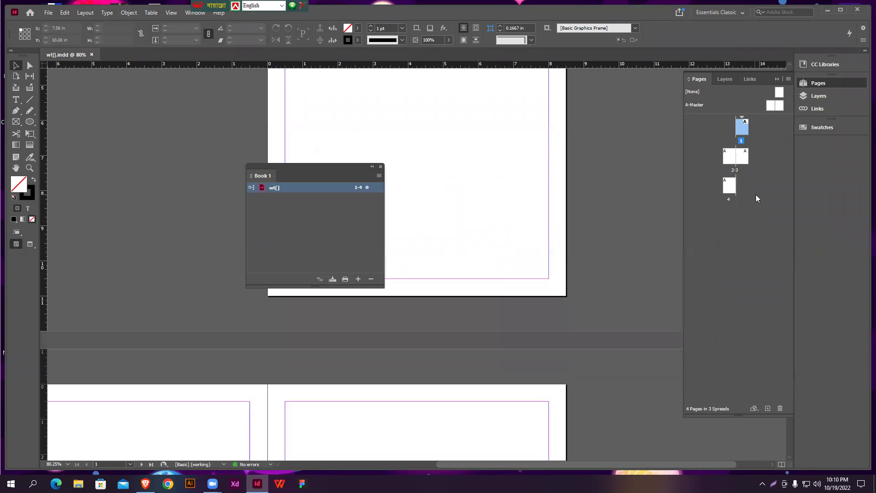
pyautogui.click(279, 229)
pyautogui.click(357, 279)
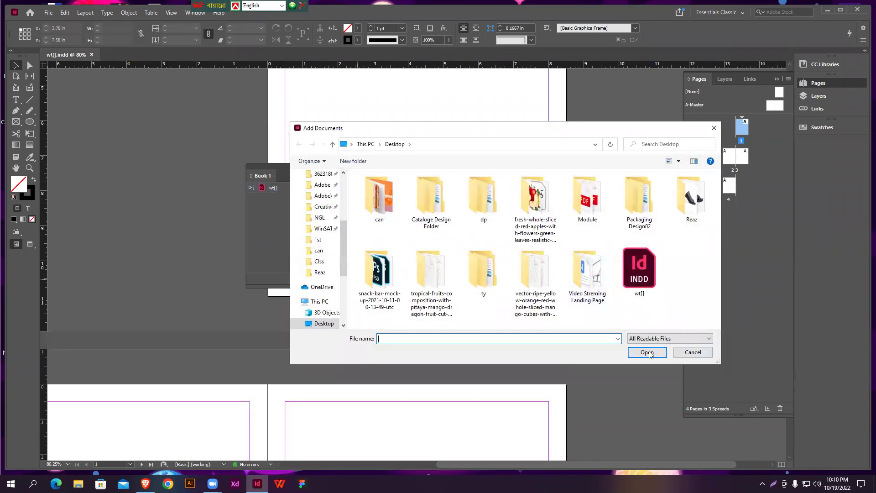
pyautogui.click(695, 354)
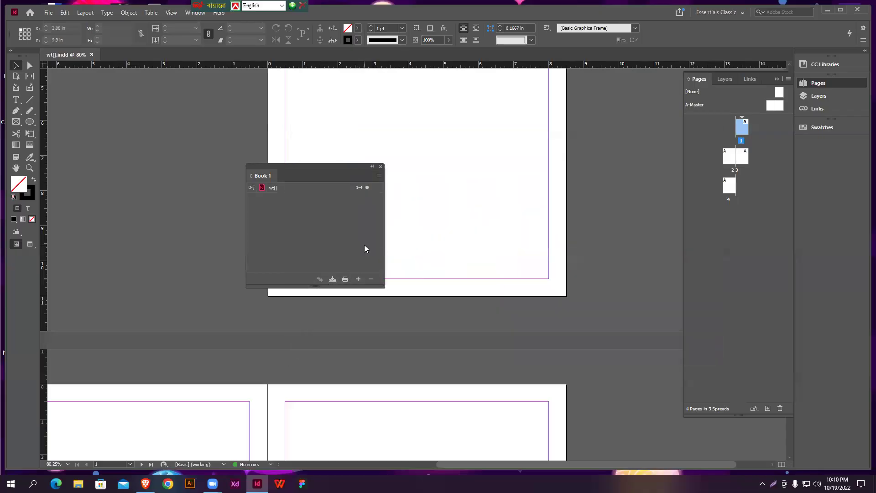
# Close the Book 1 panel and exit InDesign.
pyautogui.click(381, 167)
pyautogui.click(441, 254)
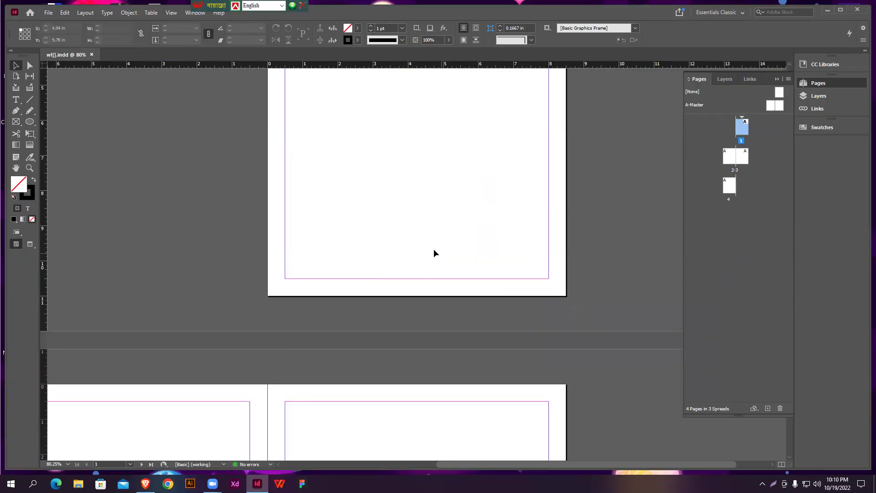
pyautogui.click(857, 10)
pyautogui.click(858, 10)
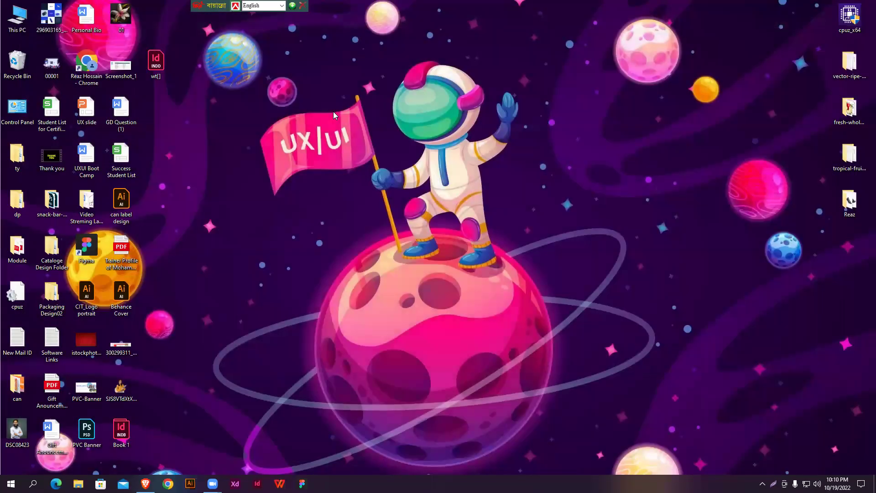
# Move the wt[] file to an empty area of the desktop and open the Book 1 file.
pyautogui.rightClick(333, 112)
pyautogui.click(358, 139)
pyautogui.moveTo(156, 62); pyautogui.dragTo(572, 109)
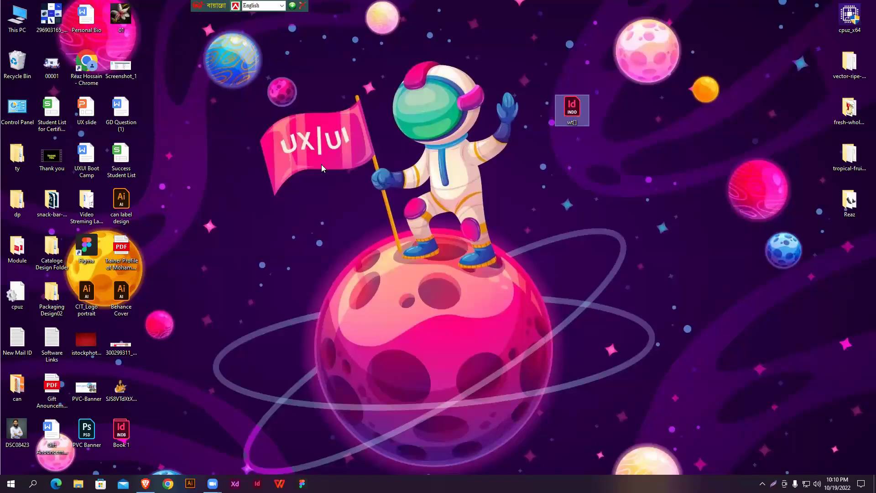
pyautogui.rightClick(223, 187)
pyautogui.click(251, 216)
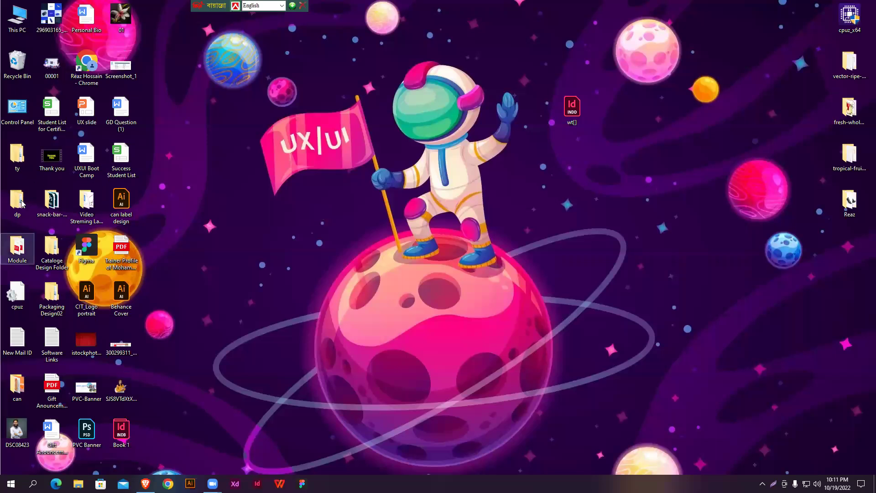
pyautogui.doubleClick(119, 432)
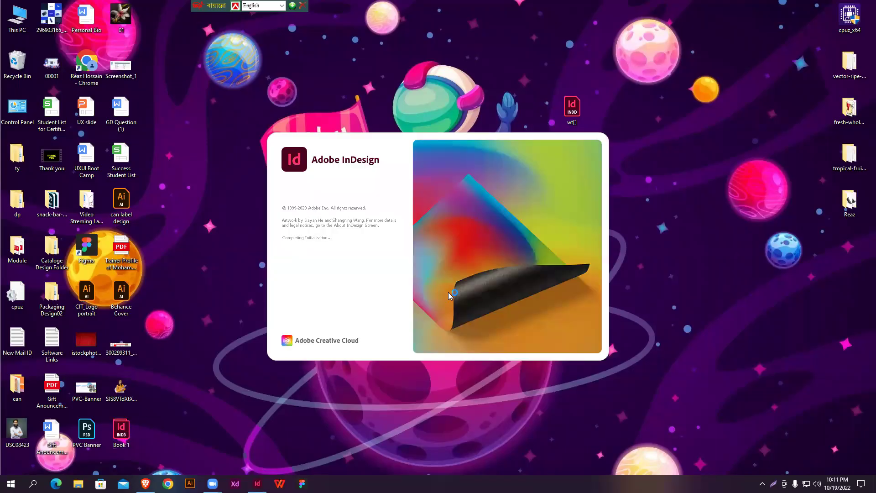